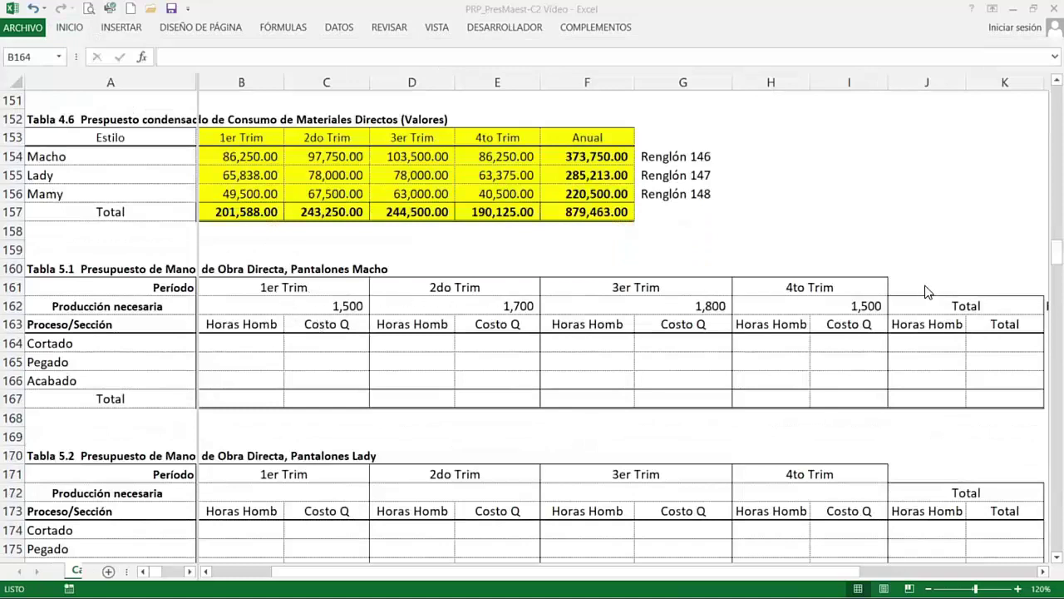
Review the required-production row and the Cortado, Pegado and Acabado process labels in Tabla 5.1
{"action": "left_click", "coordinate": [865, 305]}
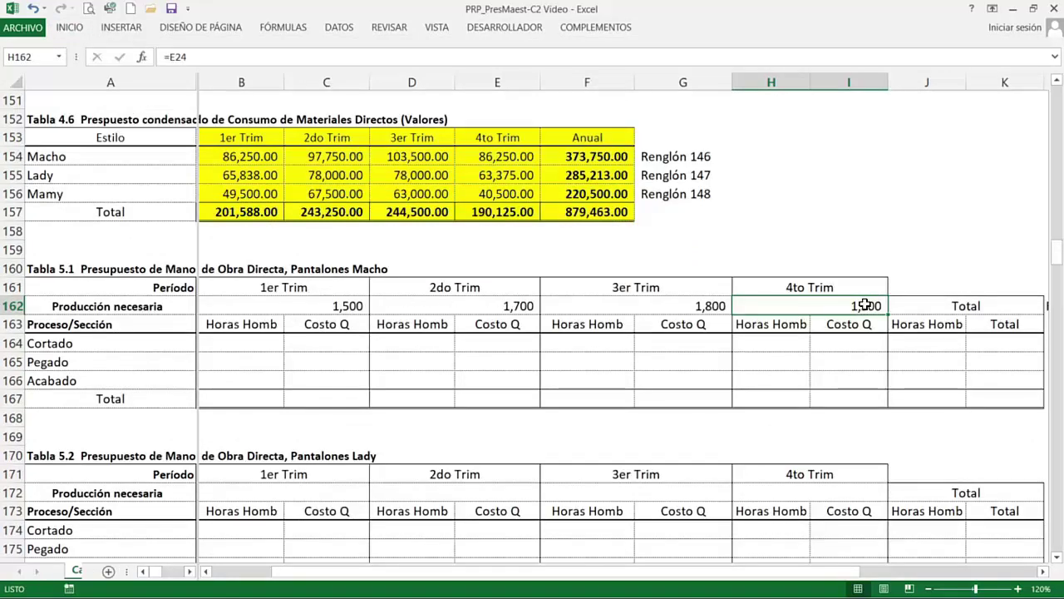
{"action": "key", "text": "Right"}
{"action": "key", "text": "Right"}
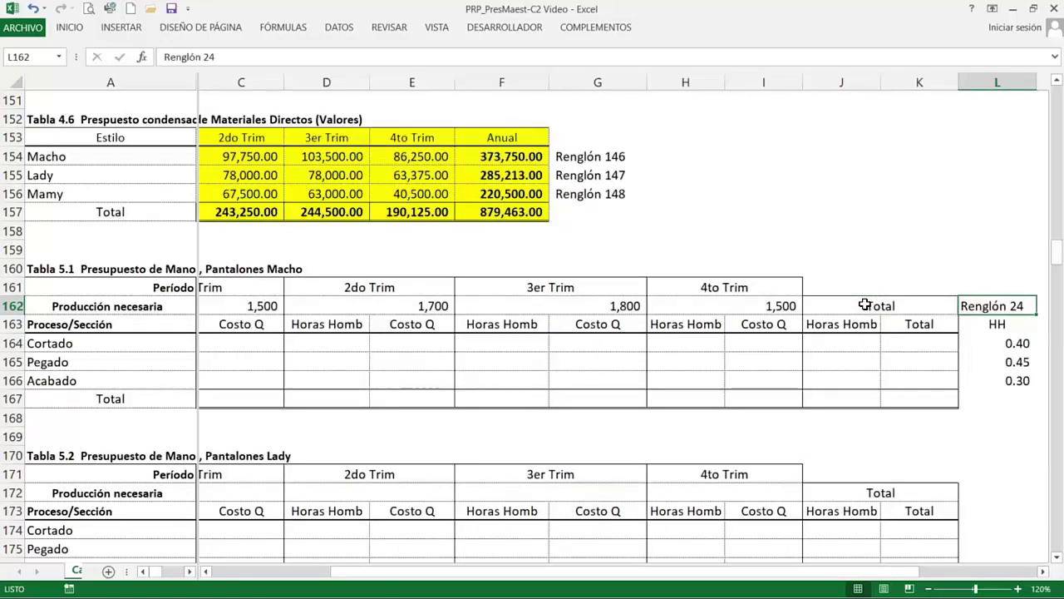
{"action": "key", "text": "Left"}
{"action": "key", "text": "Left"}
{"action": "key", "text": "Left"}
{"action": "key", "text": "Right"}
{"action": "key", "text": "Right"}
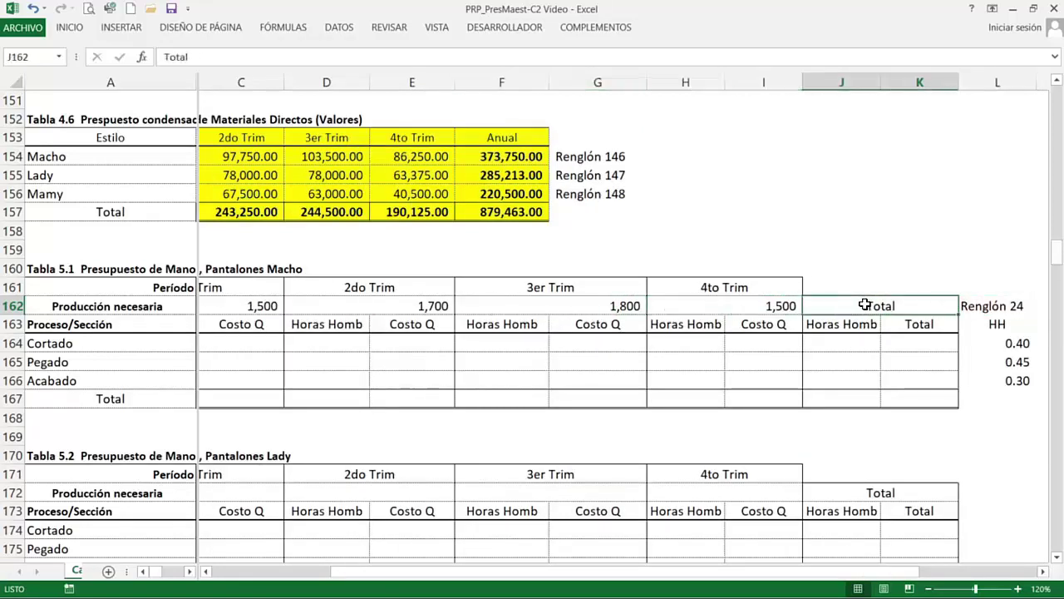
{"action": "key", "text": "Right"}
{"action": "left_click", "coordinate": [53, 343]}
{"action": "left_click", "coordinate": [55, 360]}
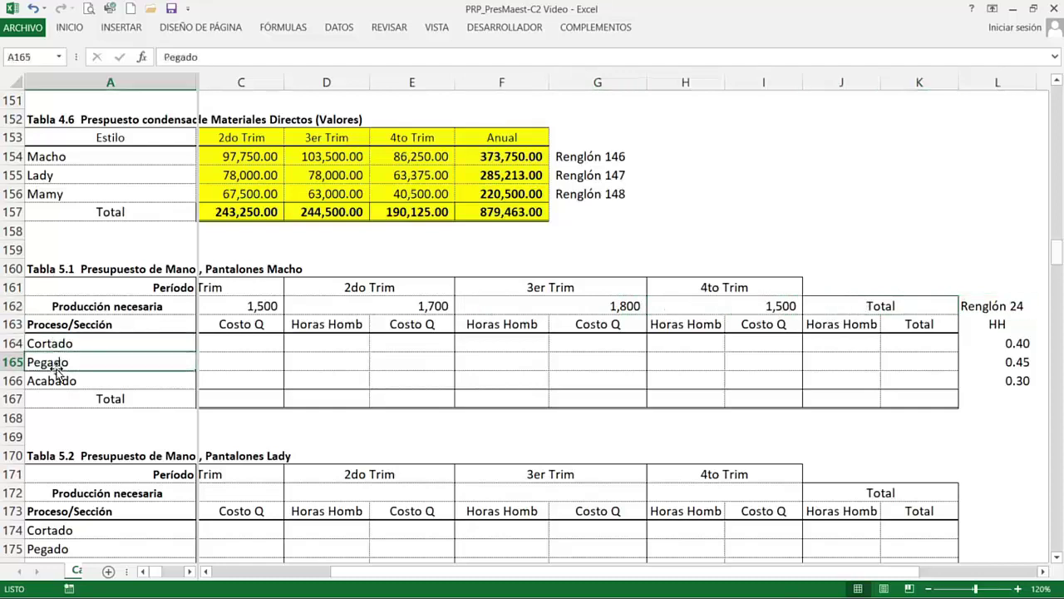
{"action": "left_click", "coordinate": [55, 380]}
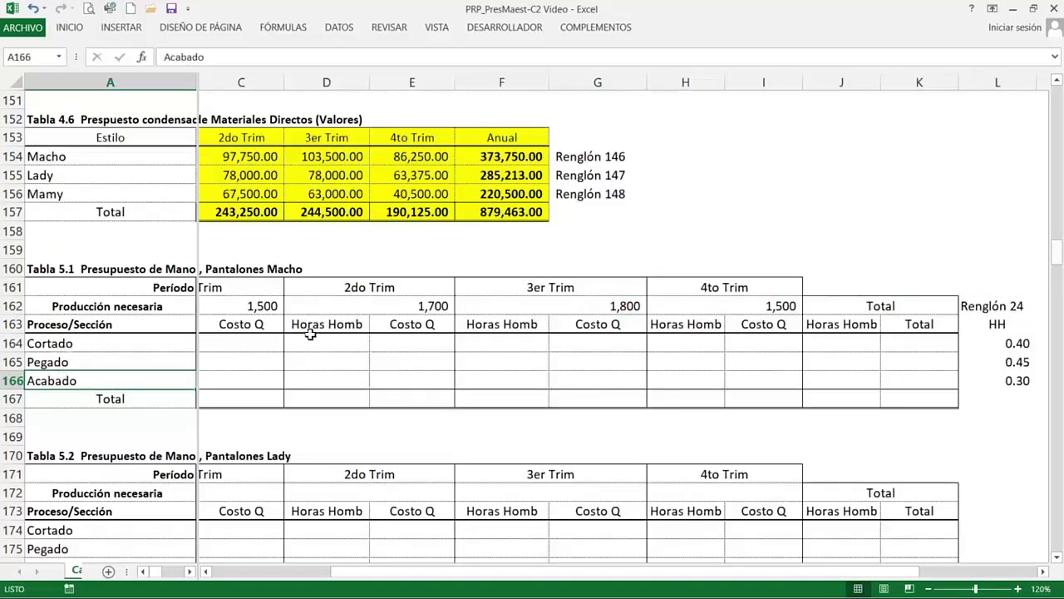
Examine the HH and Costo rates for each process in L164:M166 beside Tabla 5.1
{"action": "left_click", "coordinate": [970, 344]}
{"action": "key", "text": "Right"}
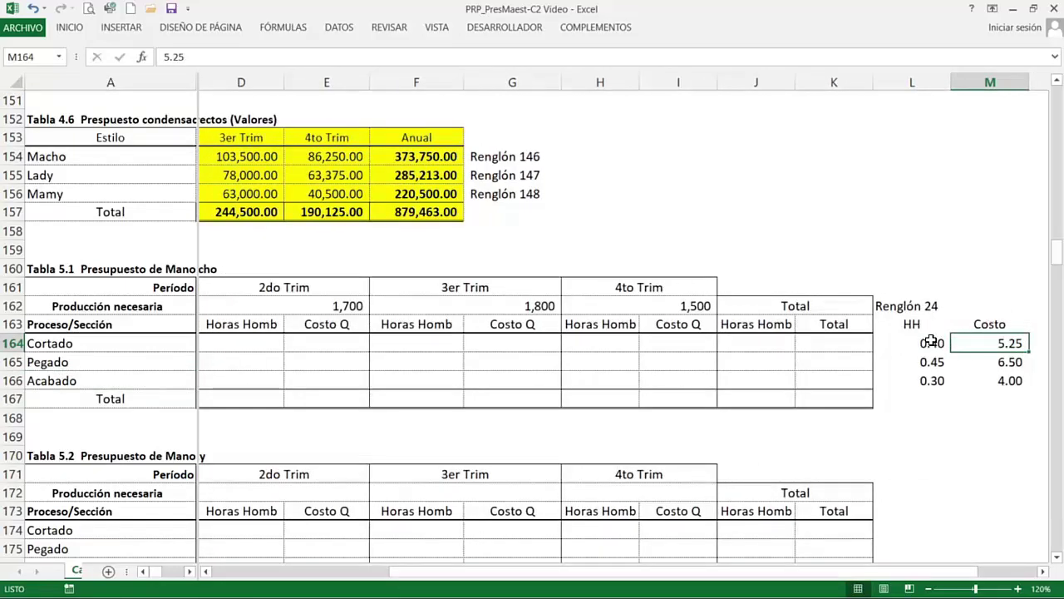
{"action": "left_click_drag", "start_coordinate": [931, 342], "coordinate": [931, 380]}
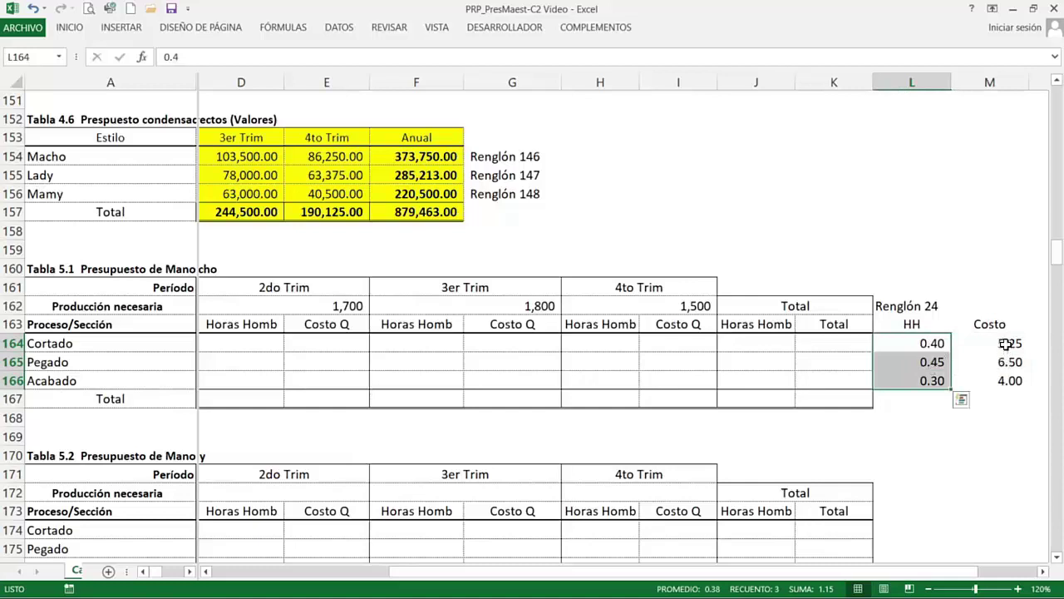
{"action": "left_click_drag", "start_coordinate": [1007, 345], "coordinate": [1008, 380]}
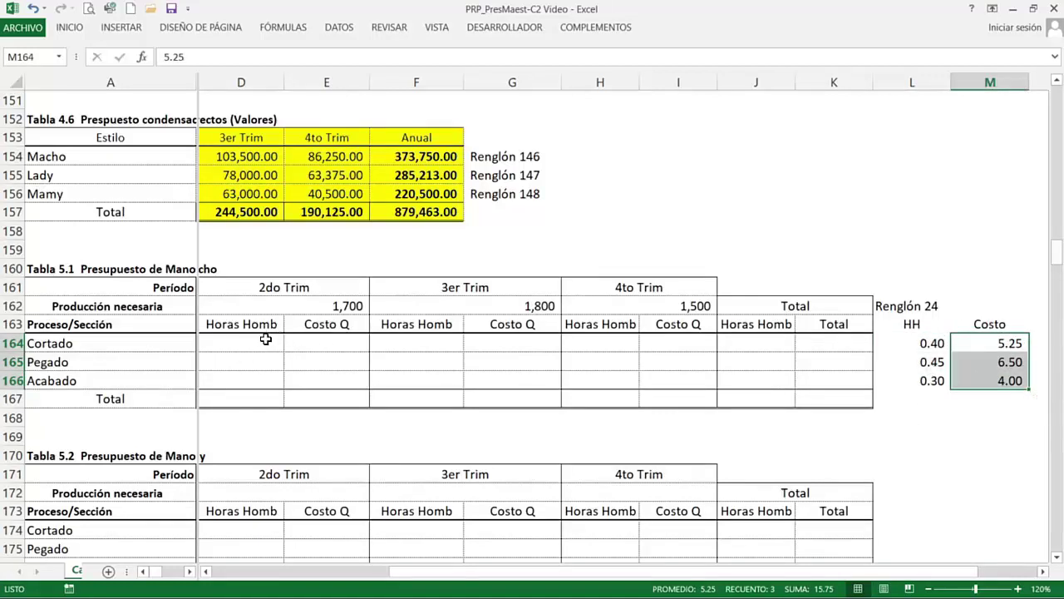
{"action": "left_click", "coordinate": [923, 344]}
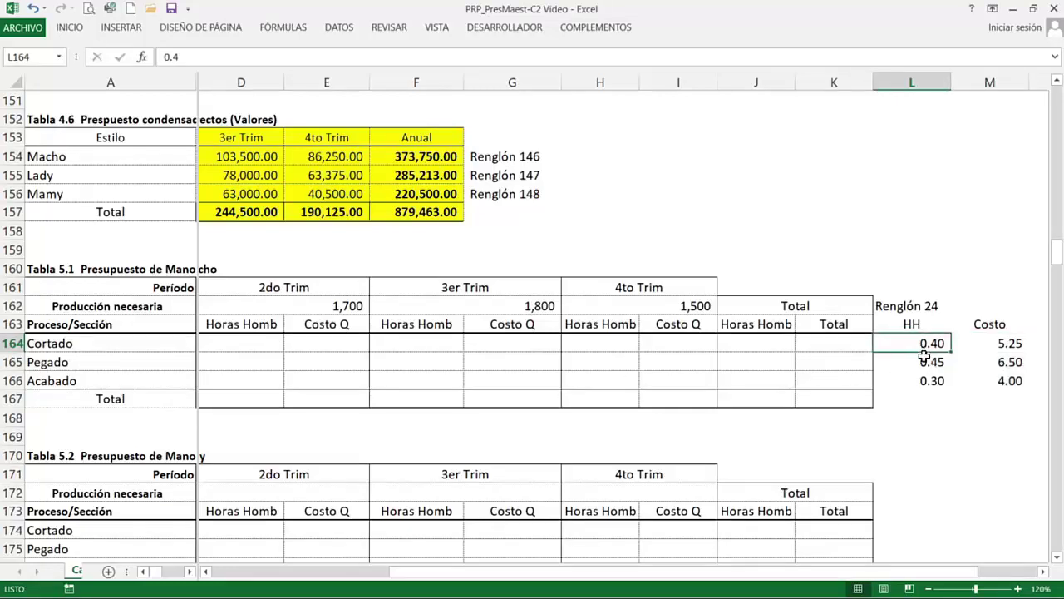
{"action": "left_click", "coordinate": [925, 365]}
{"action": "left_click", "coordinate": [928, 380]}
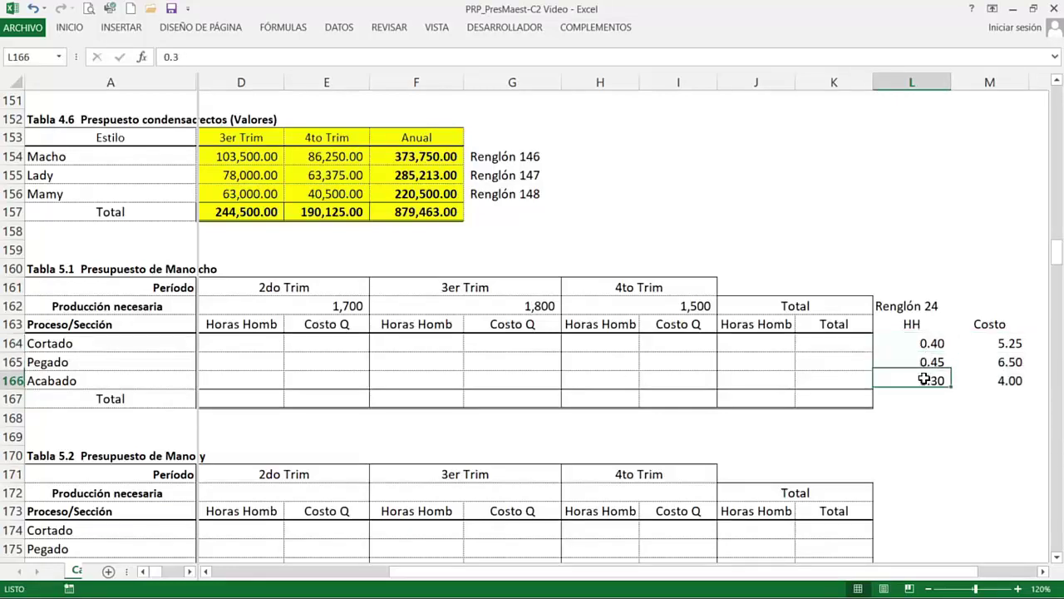
{"action": "left_click", "coordinate": [983, 349]}
{"action": "left_click", "coordinate": [986, 360]}
{"action": "left_click", "coordinate": [987, 375]}
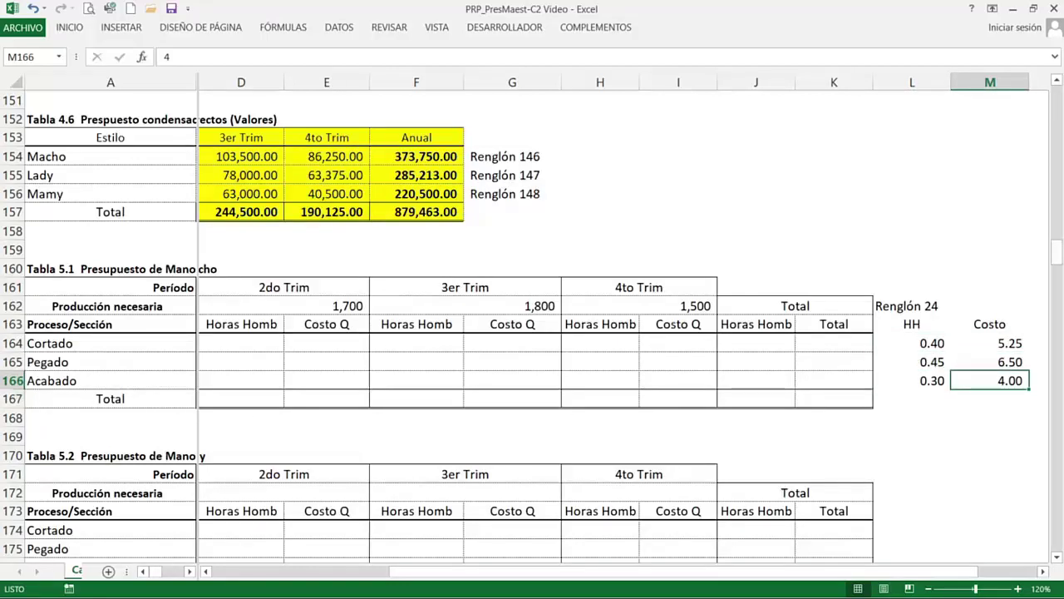
Enter =REDONDEAR($B$162*$L164;2) in B164 for the first-quarter Cortado man-hours
{"action": "key", "text": "Up"}
{"action": "key", "text": "Up"}
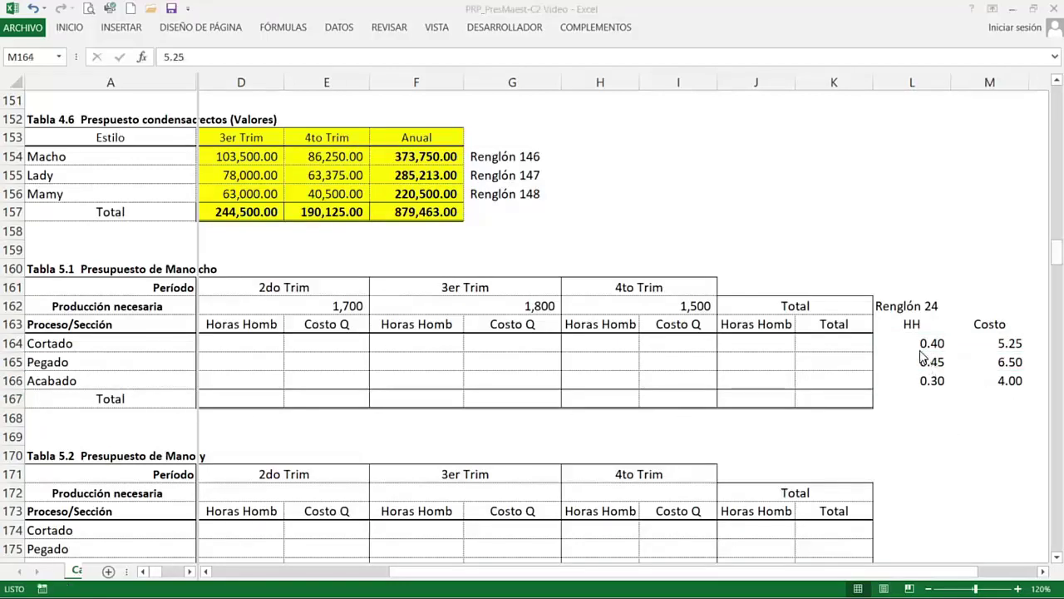
{"action": "key", "text": "Left"}
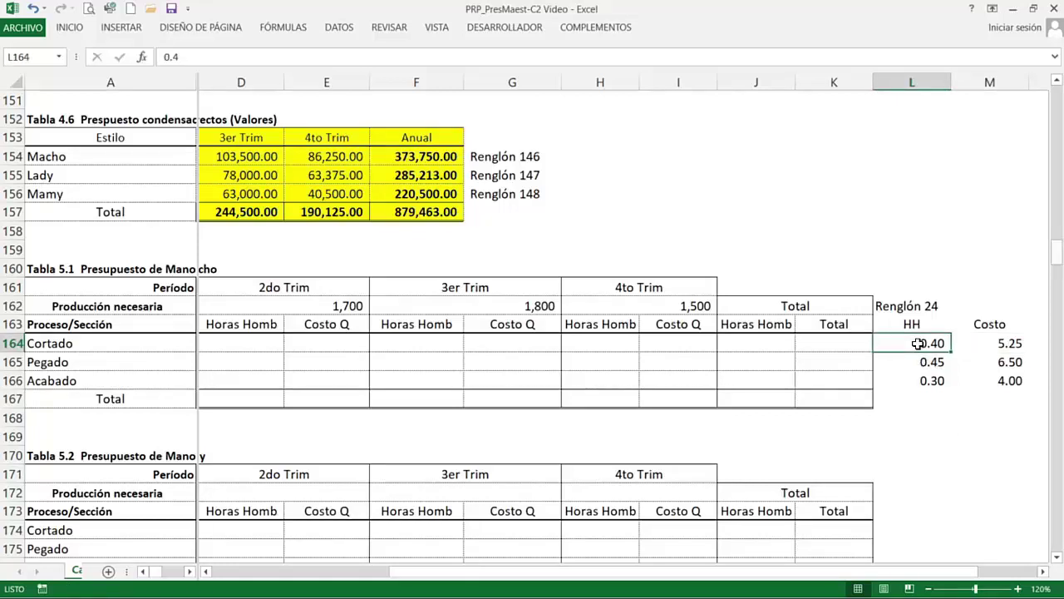
{"action": "key", "text": "Left"}
{"action": "key", "text": "Left"}
{"action": "key", "text": "Left"}
{"action": "key", "text": "Left"}
{"action": "key", "text": "Left"}
{"action": "key", "text": "Left"}
{"action": "key", "text": "Left"}
{"action": "key", "text": "Left"}
{"action": "key", "text": "Left"}
{"action": "key", "text": "Left"}
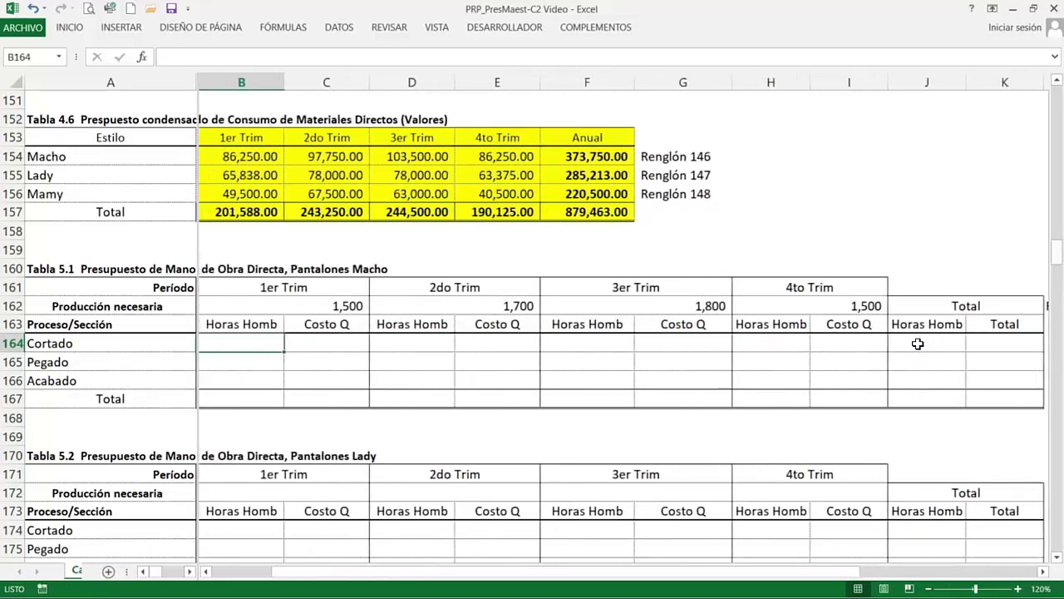
{"action": "type", "text": "=re"}
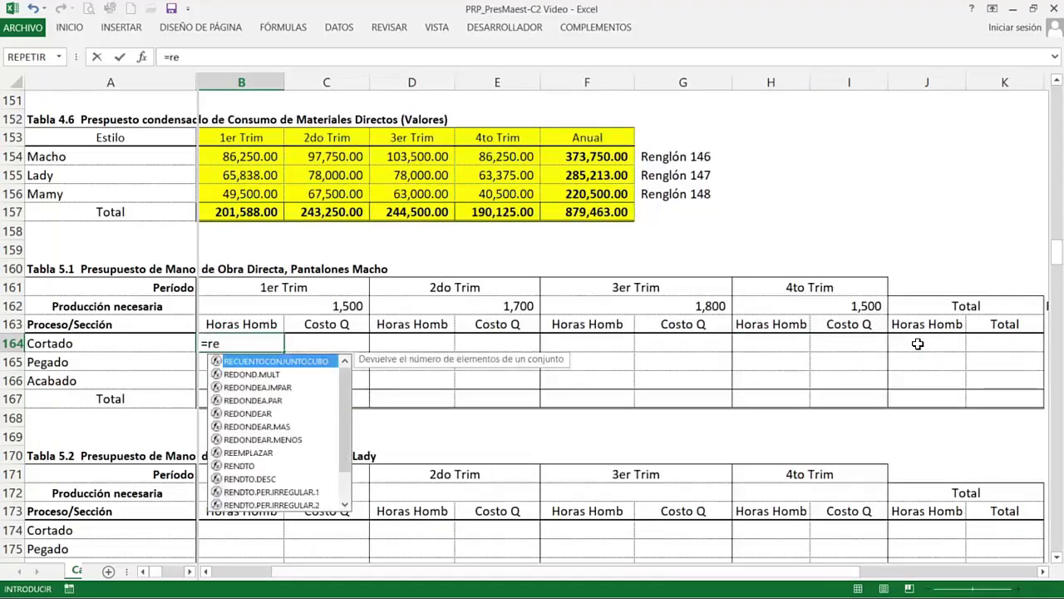
{"action": "type", "text": "dondear("}
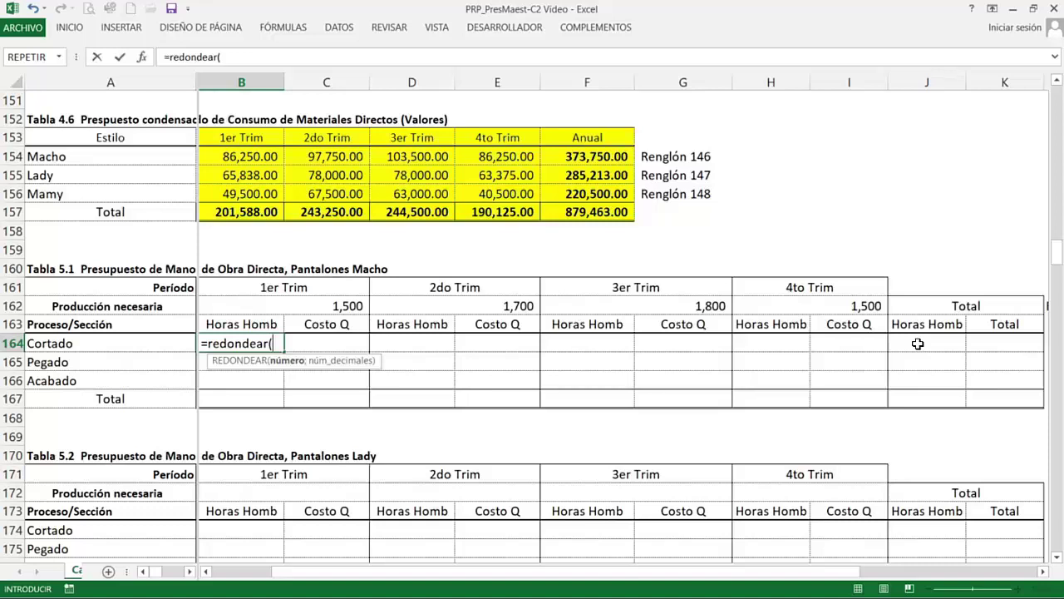
{"action": "key", "text": "Up"}
{"action": "key", "text": "Up"}
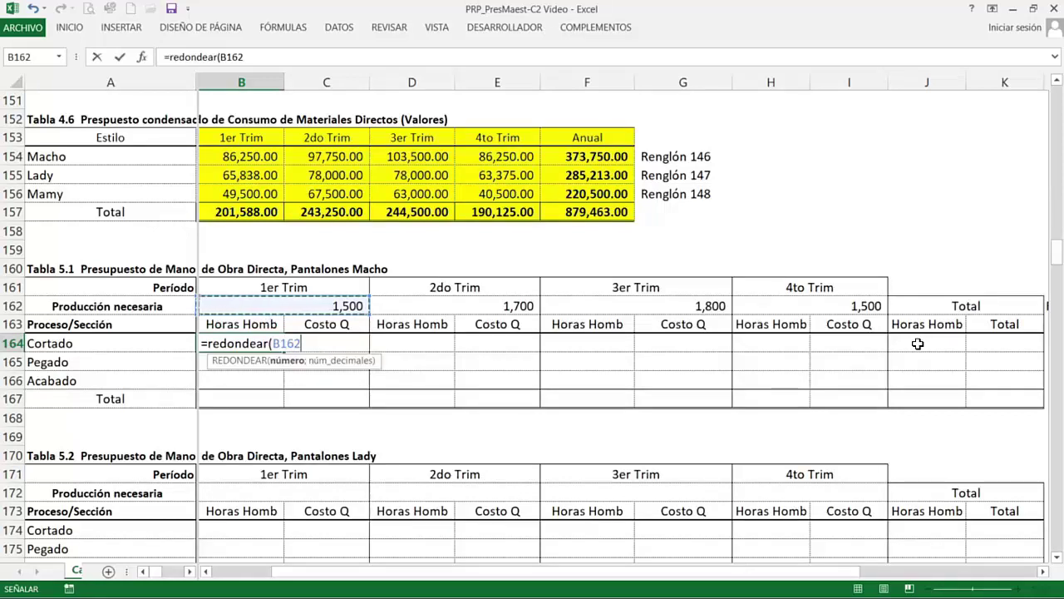
{"action": "key", "text": "F4"}
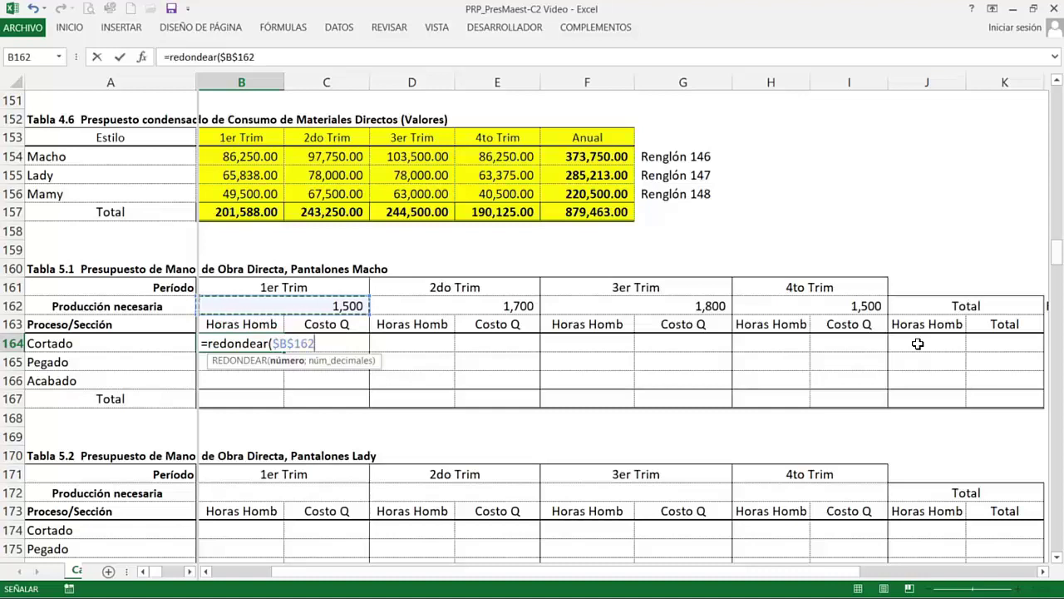
{"action": "type", "text": "*"}
{"action": "key", "text": "Right"}
{"action": "key", "text": "Right"}
{"action": "key", "text": "Right"}
{"action": "key", "text": "Right"}
{"action": "key", "text": "Right"}
{"action": "key", "text": "Right"}
{"action": "key", "text": "Right"}
{"action": "key", "text": "Right"}
{"action": "key", "text": "Right"}
{"action": "key", "text": "Right"}
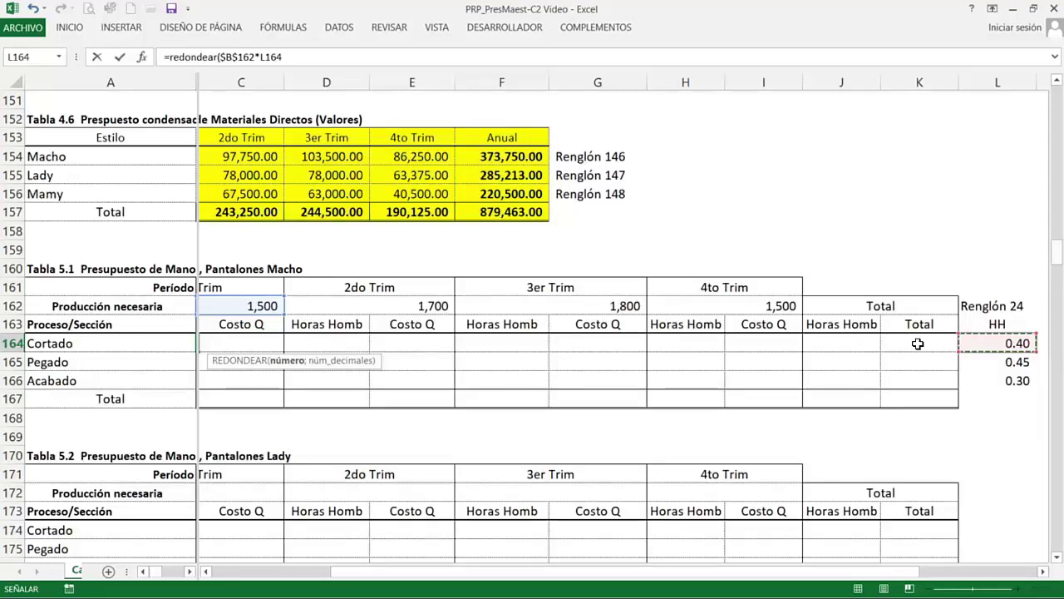
{"action": "key", "text": "F4"}
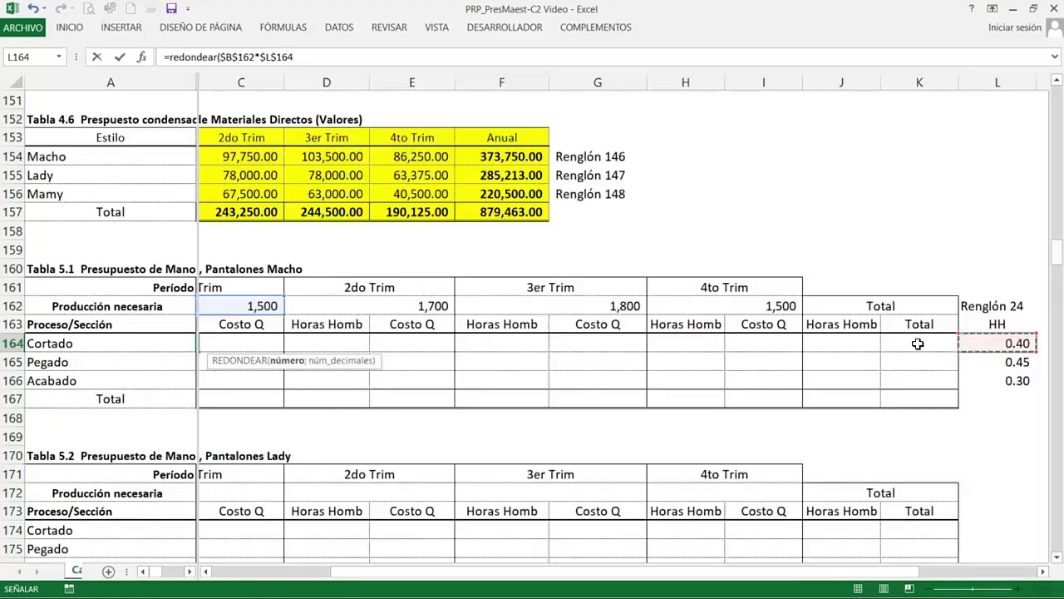
{"action": "key", "text": "F4"}
{"action": "key", "text": "F4"}
{"action": "type", "text": ";"}
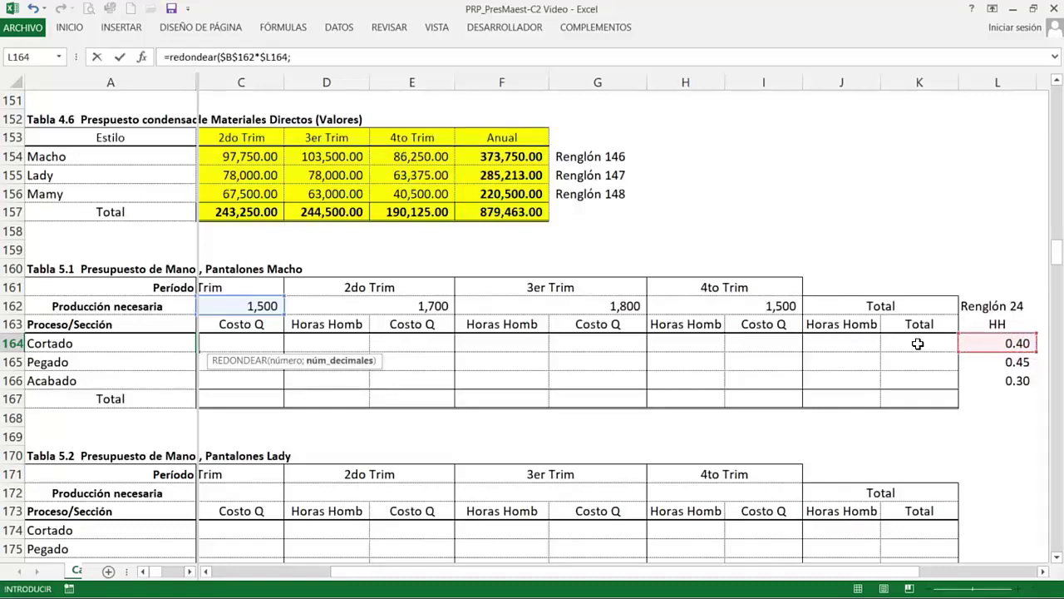
{"action": "type", "text": "2"}
{"action": "key", "text": "ctrl+Return"}
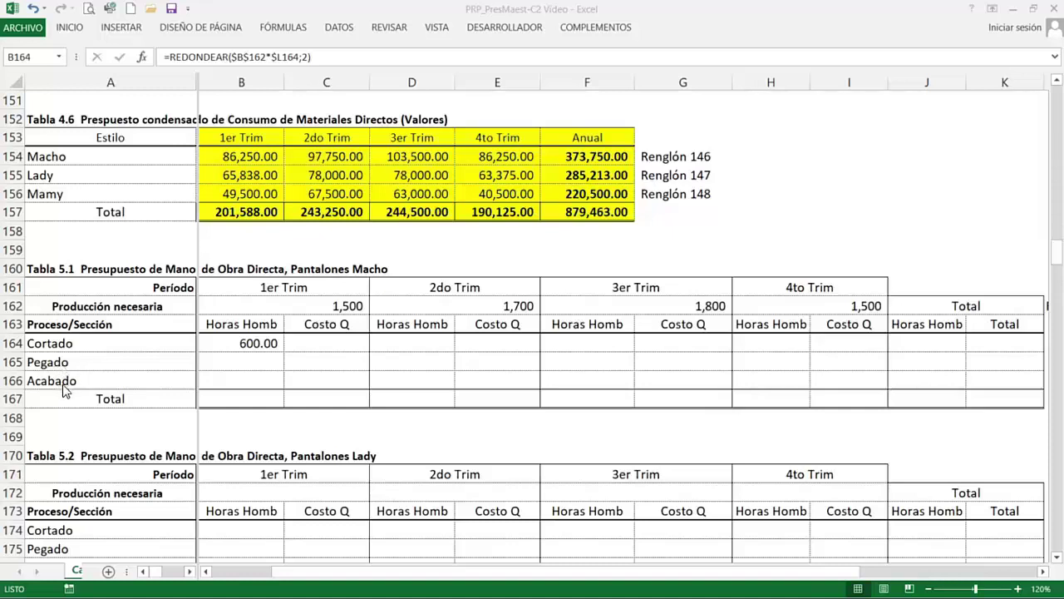
Fill the B164 formula down to B166 and total the first-quarter man-hours in B167 with =SUMA(B164:B166)
{"action": "left_click", "coordinate": [235, 346]}
{"action": "left_click_drag", "start_coordinate": [284, 352], "coordinate": [283, 387]}
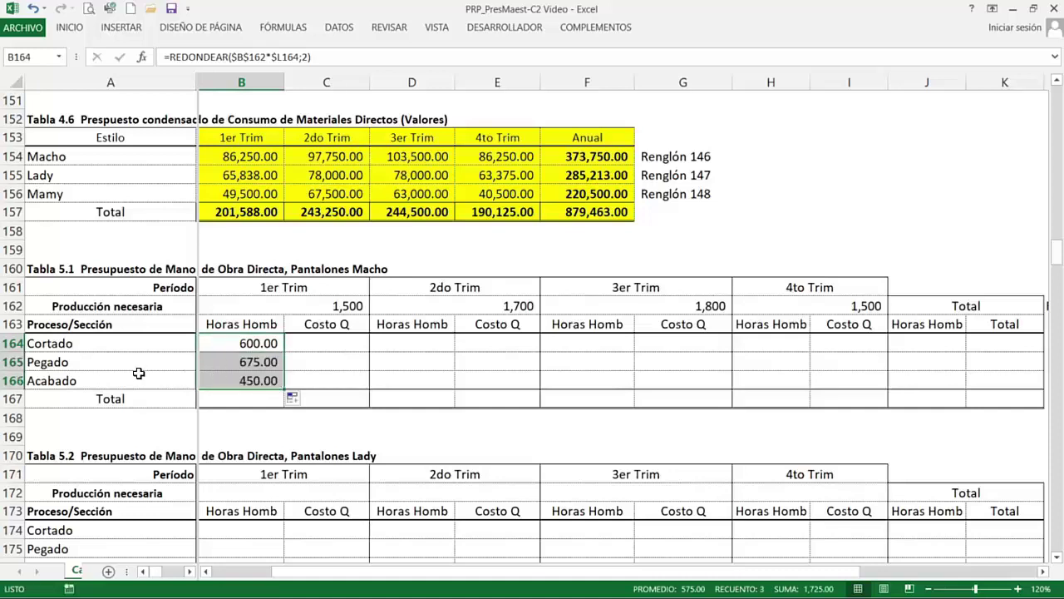
{"action": "left_click", "coordinate": [238, 398]}
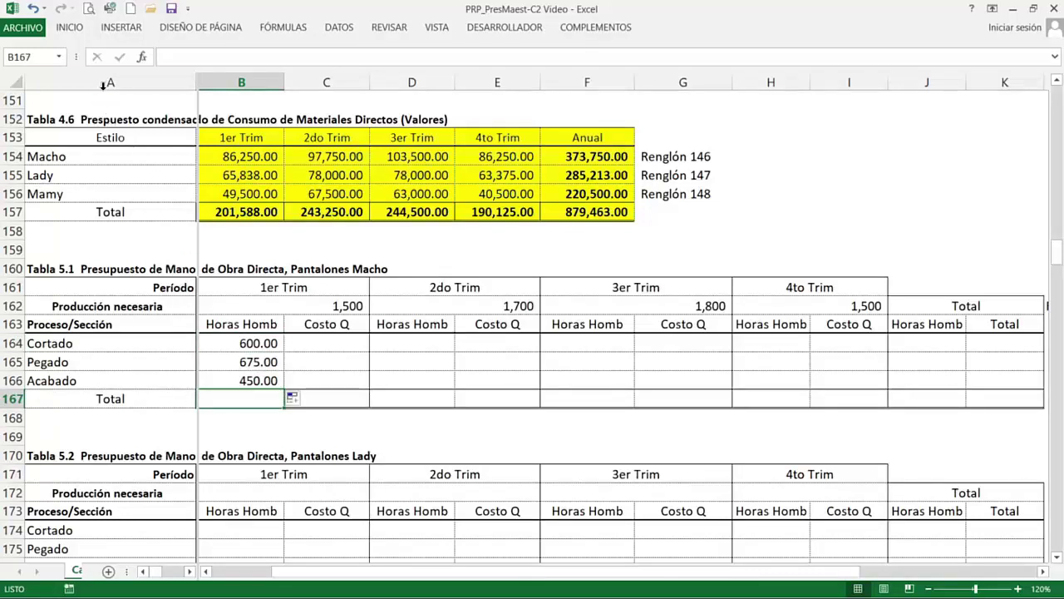
{"action": "left_click", "coordinate": [69, 26]}
{"action": "left_click", "coordinate": [893, 51]}
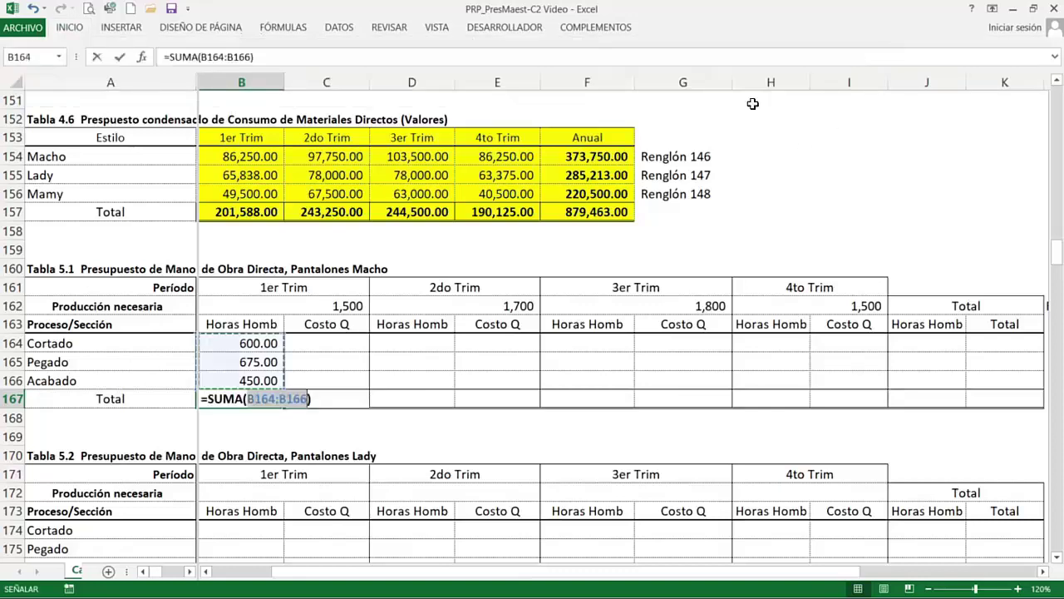
{"action": "key", "text": "Return"}
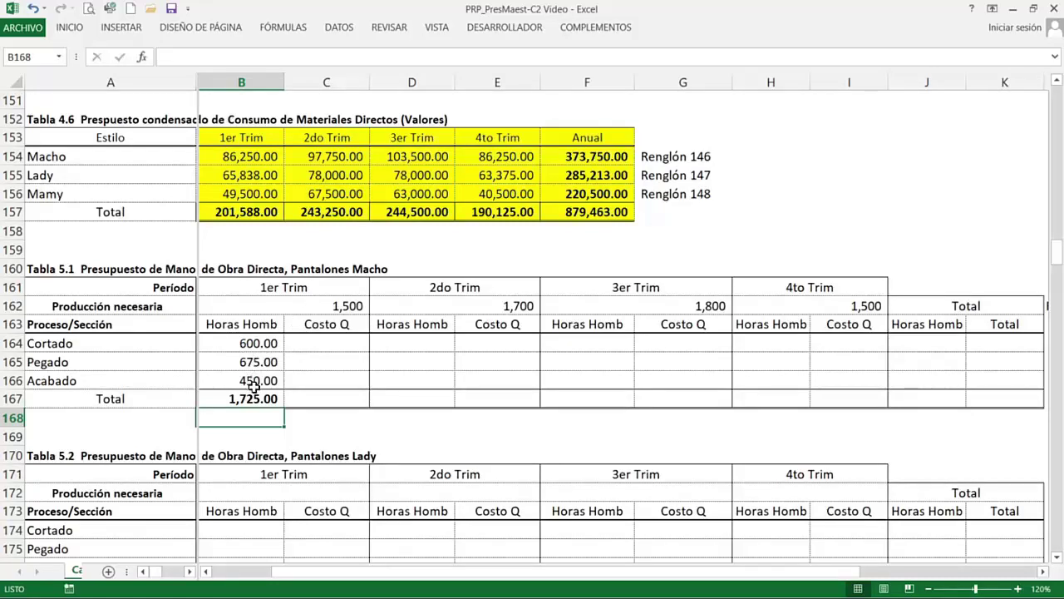
{"action": "left_click", "coordinate": [247, 344]}
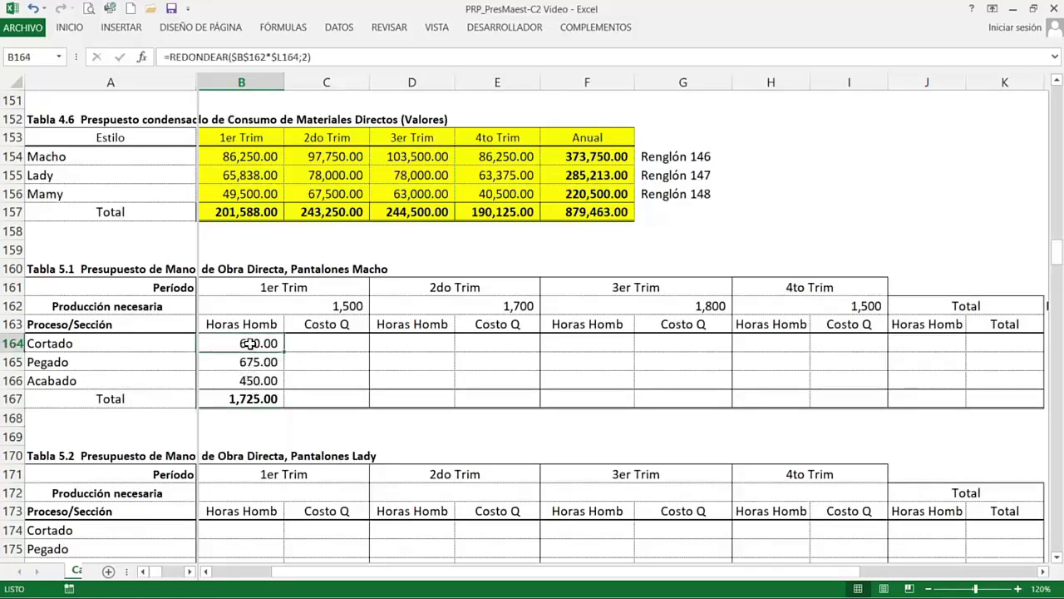
{"action": "left_click", "coordinate": [427, 336]}
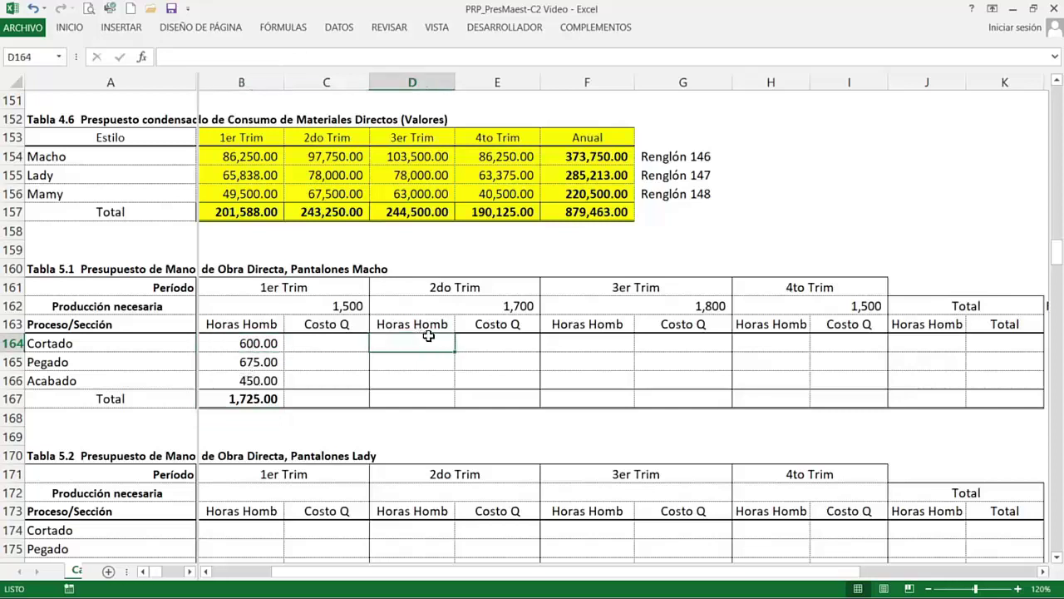
{"action": "left_click", "coordinate": [580, 341]}
{"action": "left_click", "coordinate": [757, 343]}
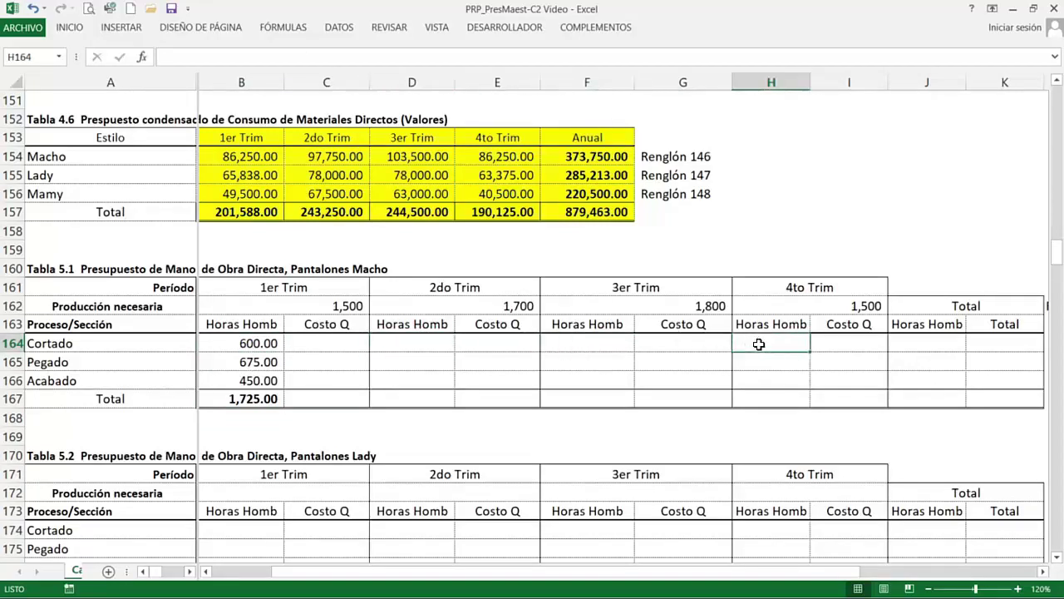
{"action": "left_click", "coordinate": [255, 343]}
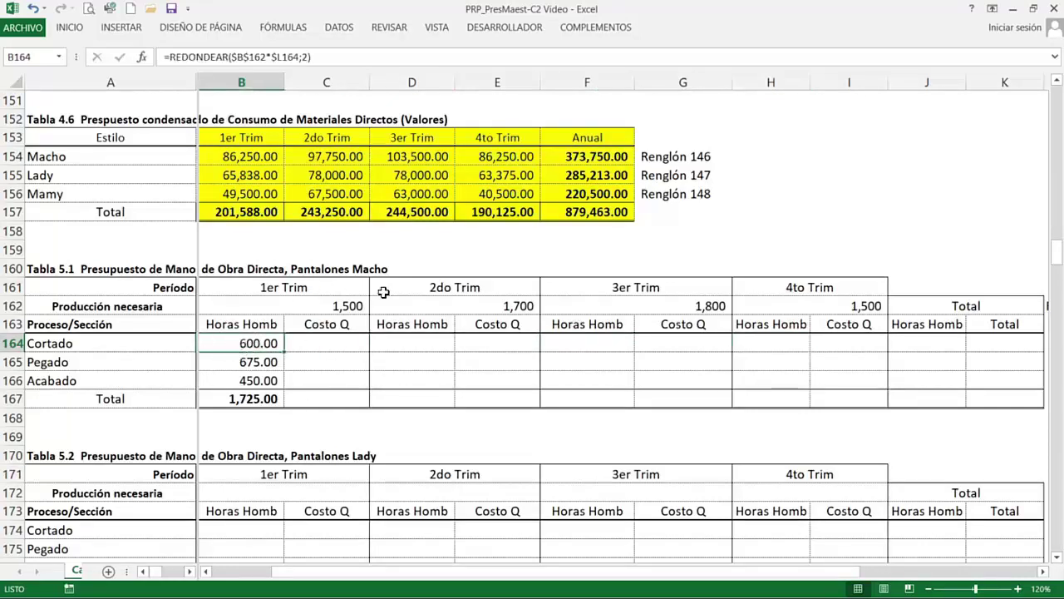
{"action": "left_click_drag", "start_coordinate": [408, 341], "coordinate": [383, 344]}
Copy the Cortado man-hours formula from B164 to D164 and change its production reference to $D$162
{"action": "left_click", "coordinate": [252, 344]}
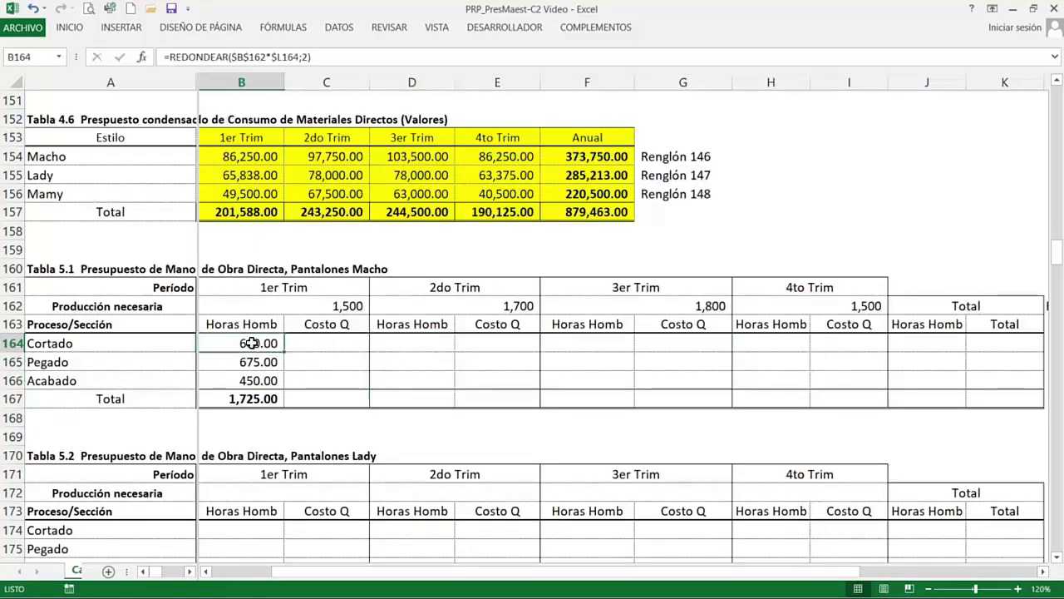
{"action": "key", "text": "ctrl+c"}
{"action": "key", "text": "Right"}
{"action": "key", "text": "Right"}
{"action": "key", "text": "Return"}
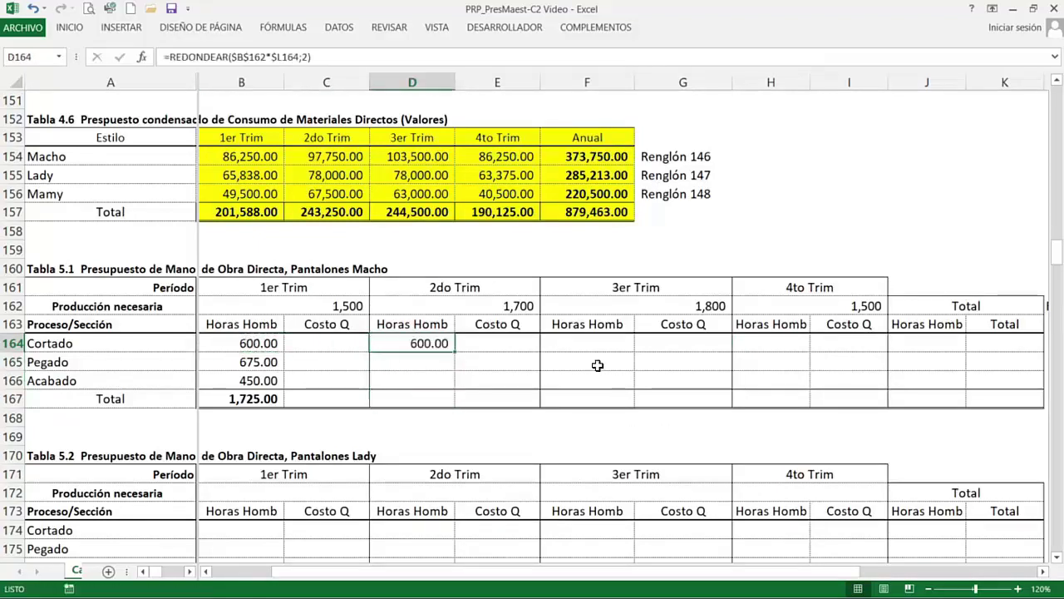
{"action": "double_click", "coordinate": [420, 348]}
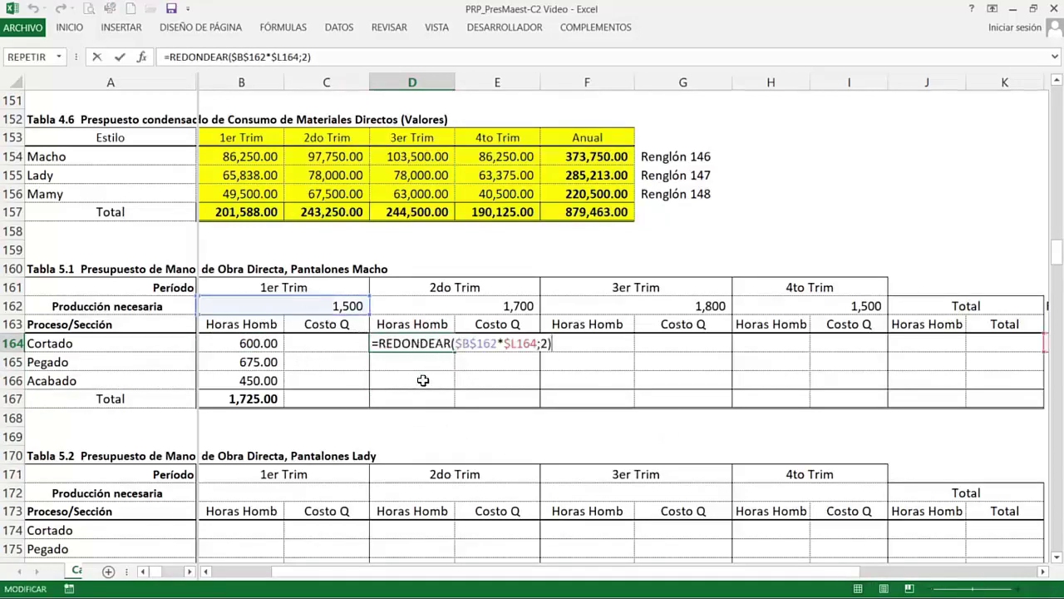
{"action": "left_click_drag", "start_coordinate": [321, 297], "coordinate": [403, 309]}
{"action": "key", "text": "Return"}
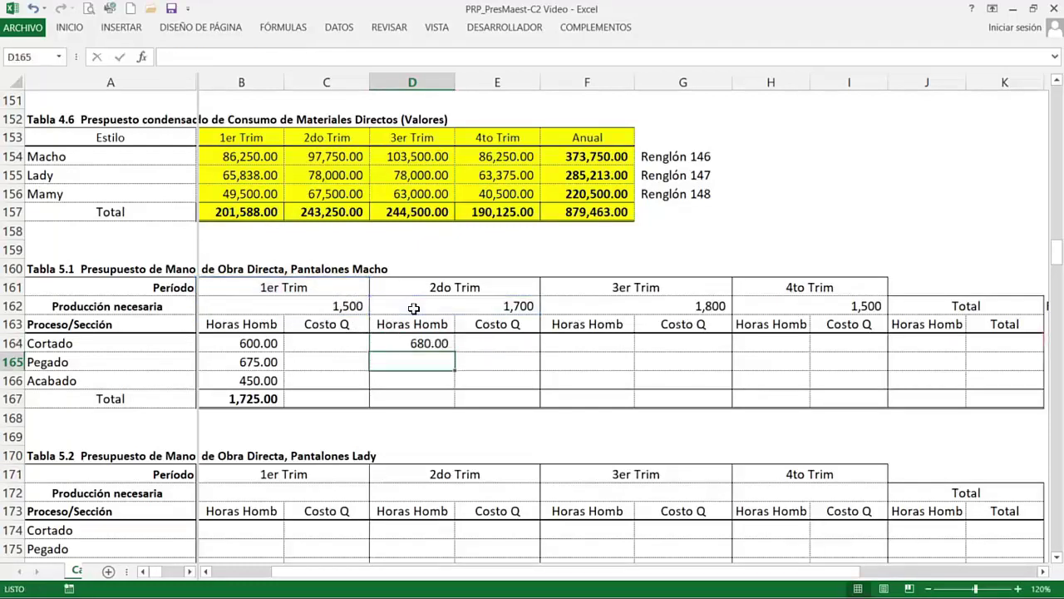
{"action": "left_click", "coordinate": [418, 344]}
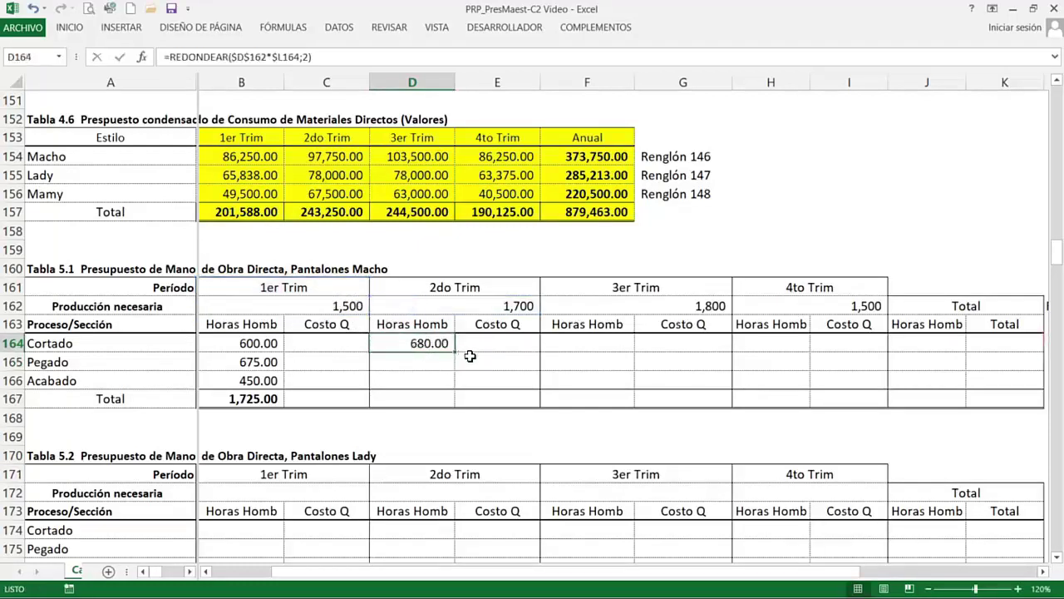
Fill the D164 man-hours formula down to D166 and copy the B167 total formula to D167
{"action": "left_click_drag", "start_coordinate": [455, 351], "coordinate": [449, 387]}
{"action": "left_click", "coordinate": [247, 398]}
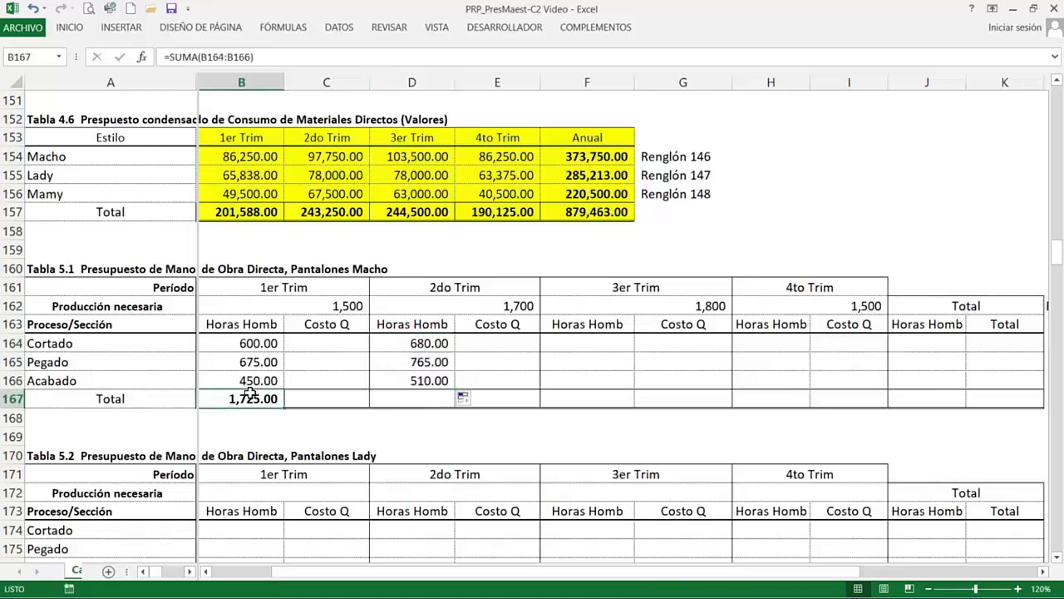
{"action": "key", "text": "ctrl+c"}
{"action": "key", "text": "Right"}
{"action": "key", "text": "Right"}
{"action": "key", "text": "Return"}
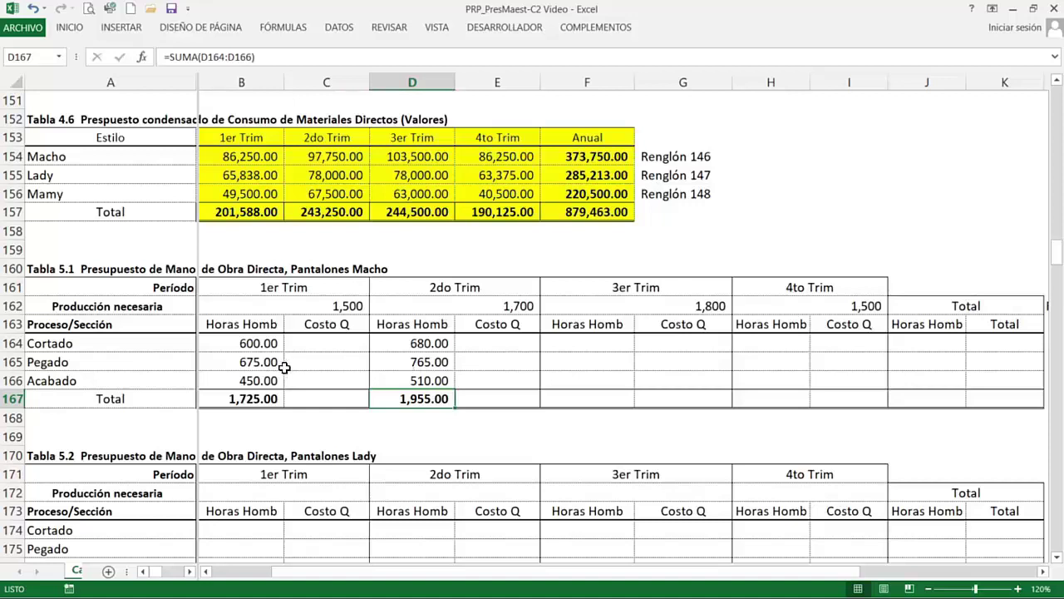
Check the Cortado first-quarter man-hours in B164 and the Cortado cost rate in M164
{"action": "mouse_move", "coordinate": [310, 345]}
{"action": "left_mouse_down"}
{"action": "mouse_move", "coordinate": [308, 402]}
{"action": "mouse_move", "coordinate": [311, 347]}
{"action": "left_mouse_up"}
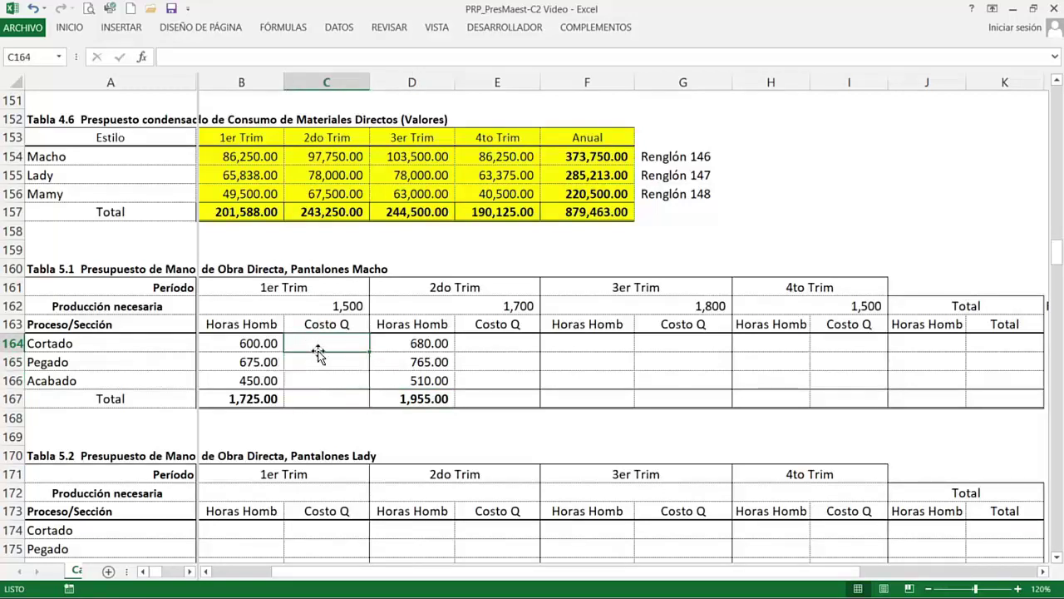
{"action": "left_click", "coordinate": [246, 345]}
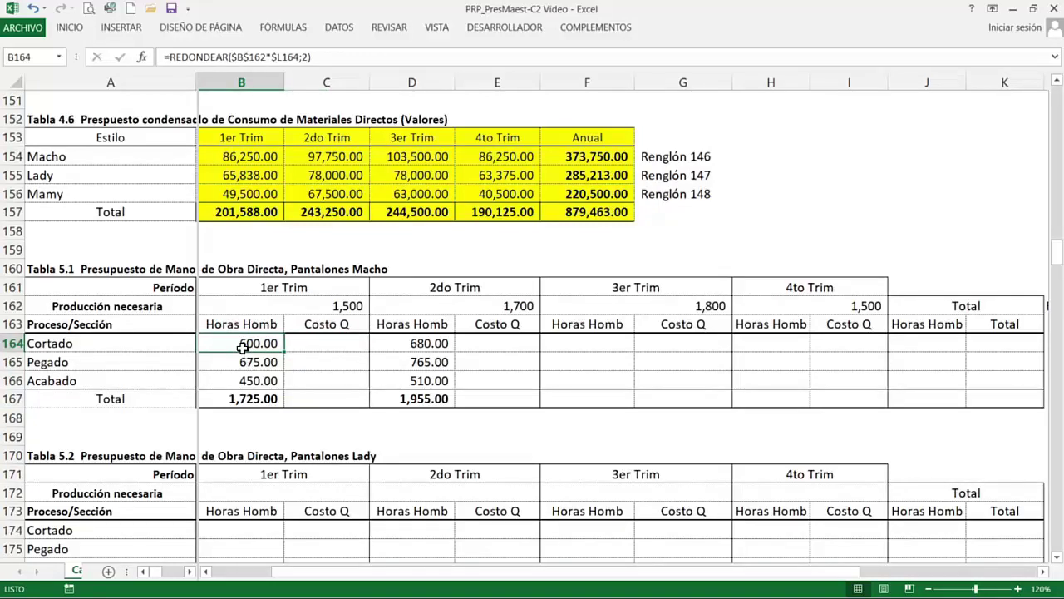
{"action": "left_click", "coordinate": [988, 336]}
{"action": "key", "text": "Right"}
{"action": "key", "text": "Right"}
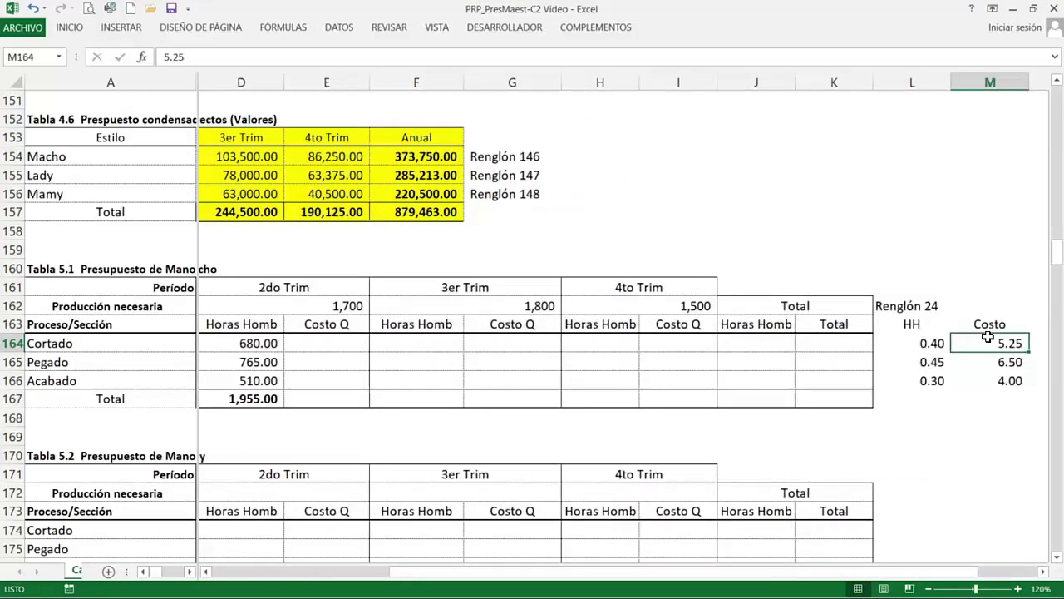
{"action": "key", "text": "Left"}
{"action": "key", "text": "Left"}
{"action": "key", "text": "Left"}
{"action": "key", "text": "Left"}
{"action": "key", "text": "Left"}
{"action": "key", "text": "Left"}
{"action": "key", "text": "Left"}
{"action": "key", "text": "Left"}
{"action": "key", "text": "Left"}
{"action": "key", "text": "Left"}
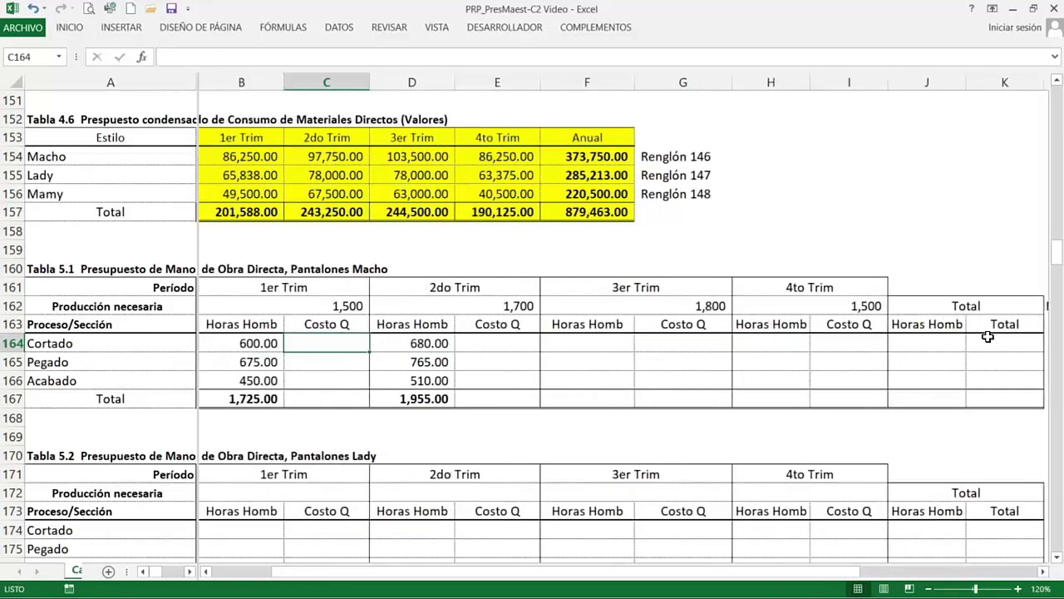
Enter =REDONDEAR.MAS(B164*$M164;0) in C164 for the first-quarter Cortado labor cost
{"action": "type", "text": "=redondear"}
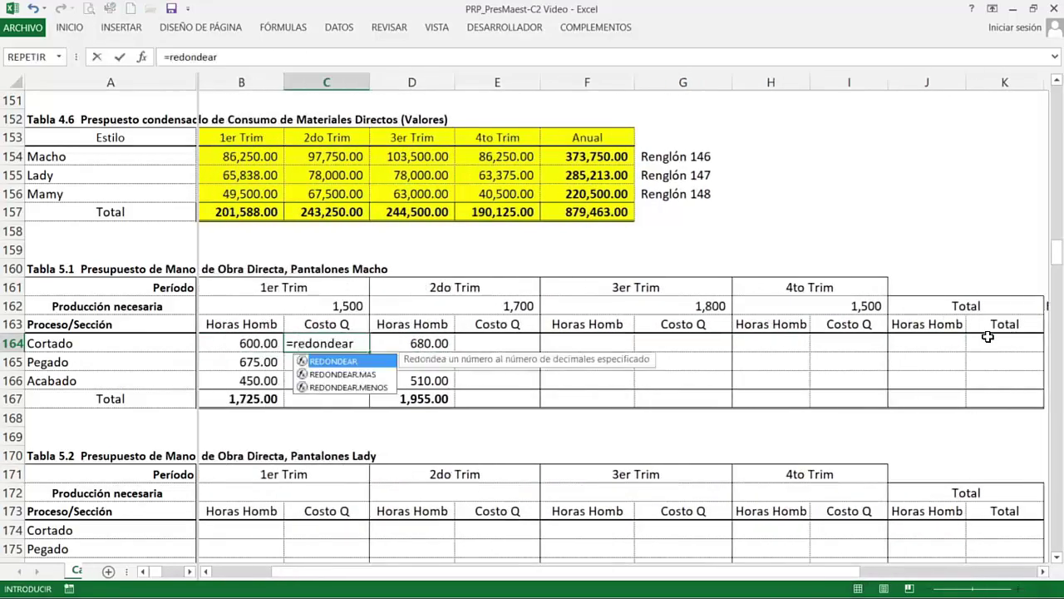
{"action": "type", "text": ".mas"}
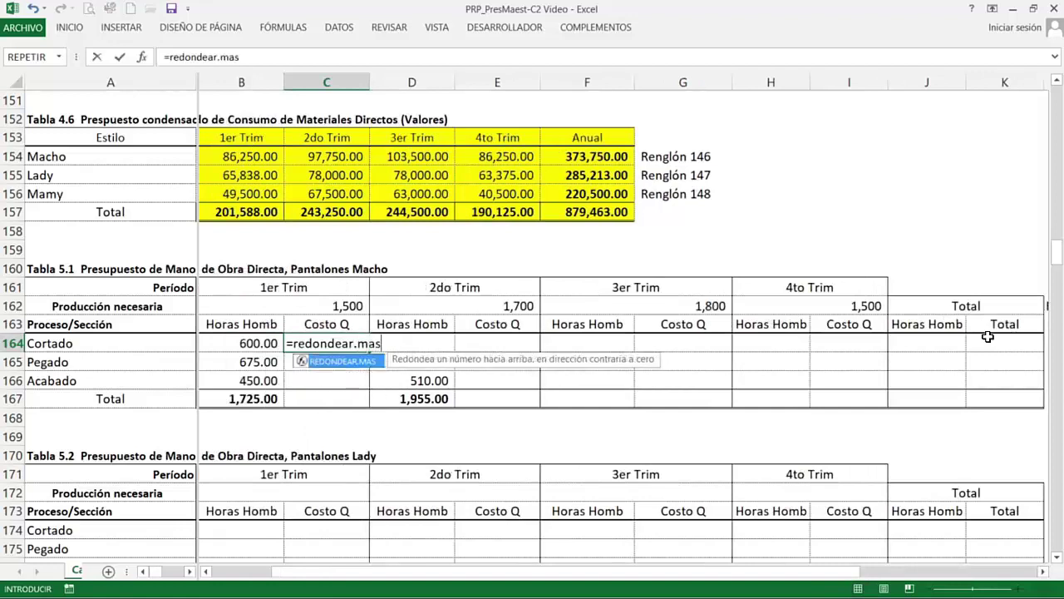
{"action": "type", "text": "("}
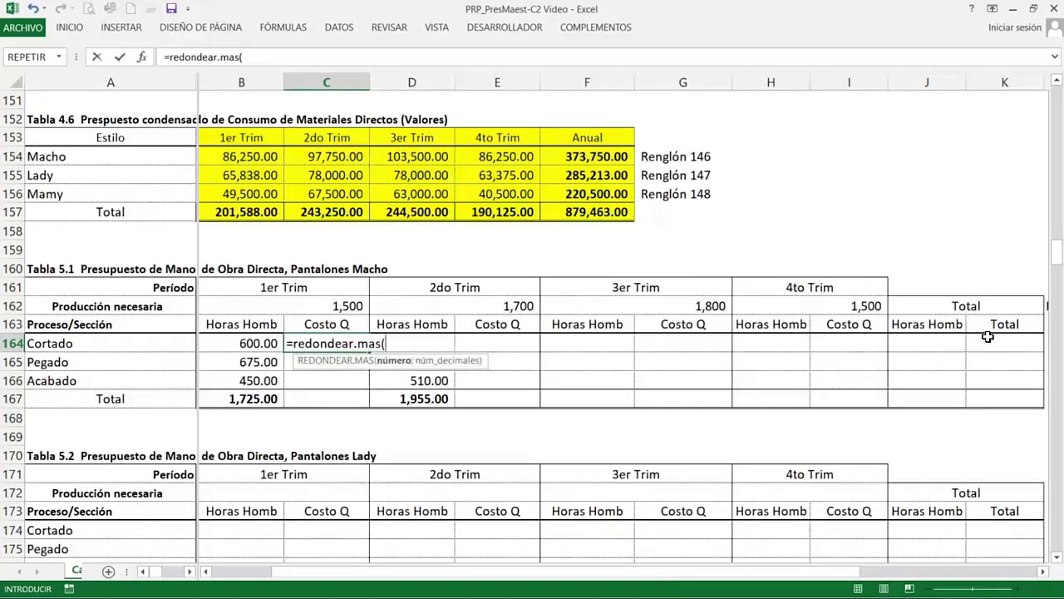
{"action": "left_click", "coordinate": [242, 343]}
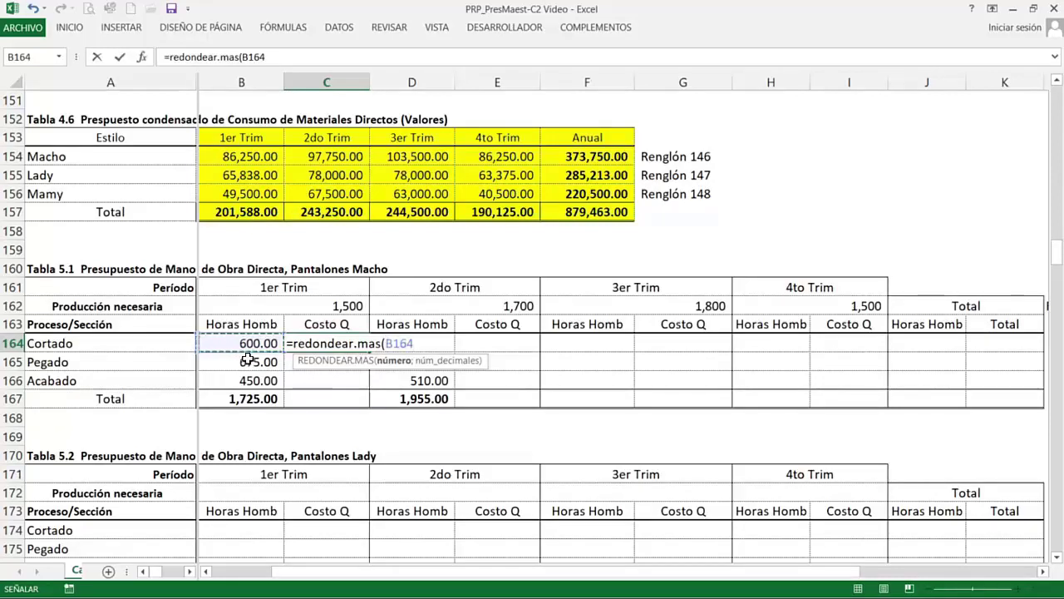
{"action": "type", "text": "*"}
{"action": "key", "text": "Right"}
{"action": "key", "text": "Right"}
{"action": "key", "text": "Right"}
{"action": "key", "text": "Right"}
{"action": "key", "text": "Right"}
{"action": "key", "text": "Right"}
{"action": "key", "text": "Right"}
{"action": "key", "text": "Right"}
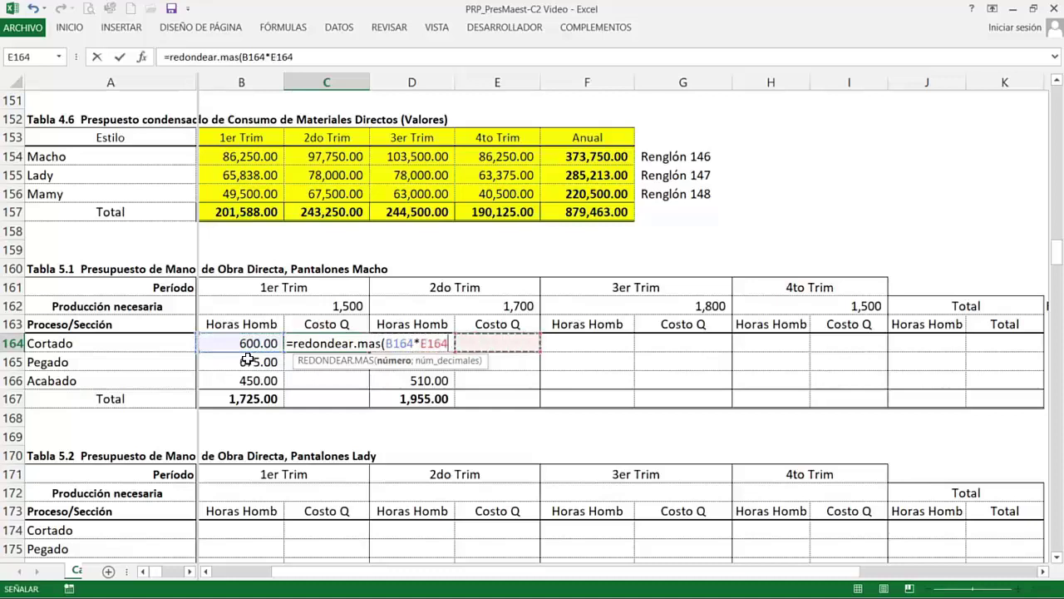
{"action": "key", "text": "Right"}
{"action": "key", "text": "Right"}
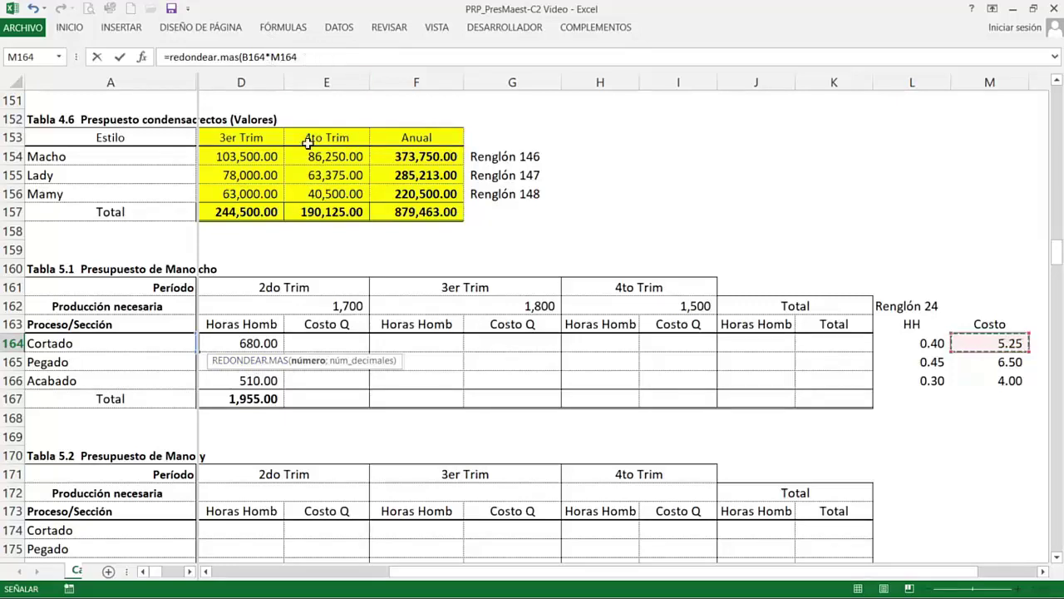
{"action": "key", "text": "F4"}
{"action": "key", "text": "F4"}
{"action": "key", "text": "F4"}
{"action": "left_click", "coordinate": [320, 57]}
{"action": "type", "text": ";0"}
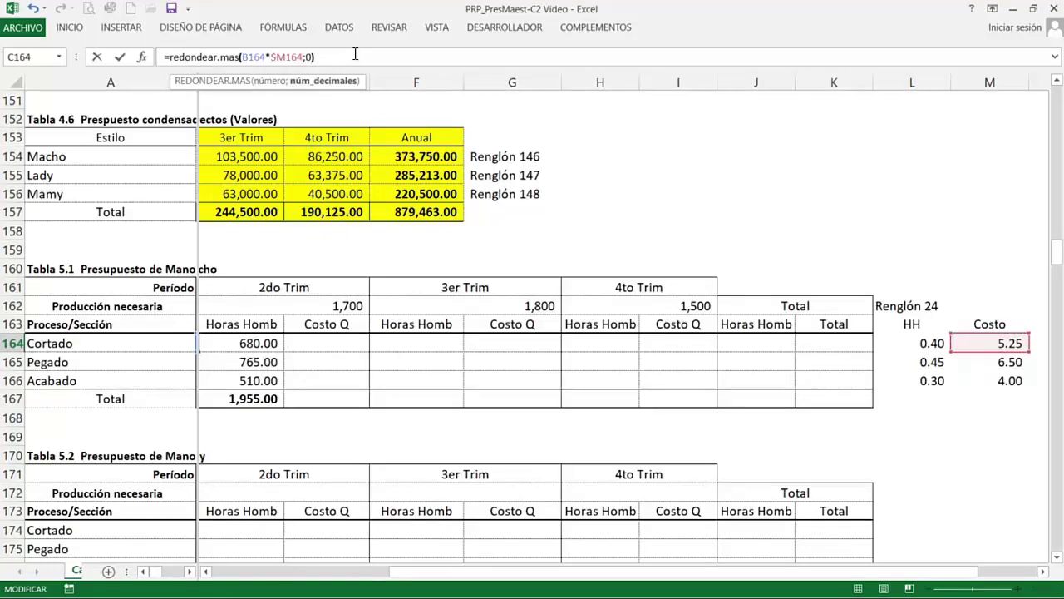
{"action": "key", "text": "Right"}
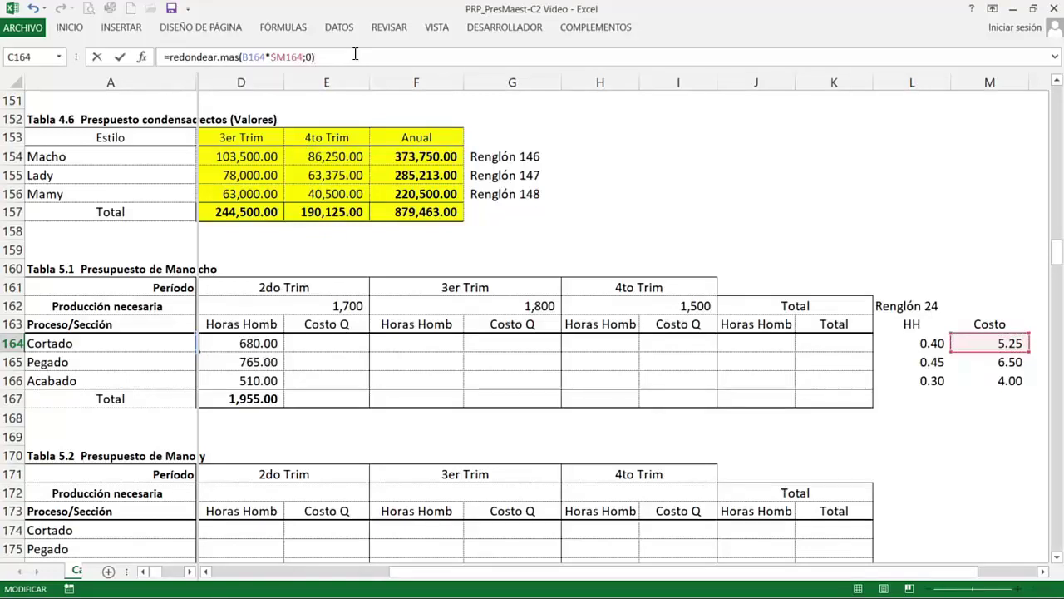
{"action": "key", "text": "Return"}
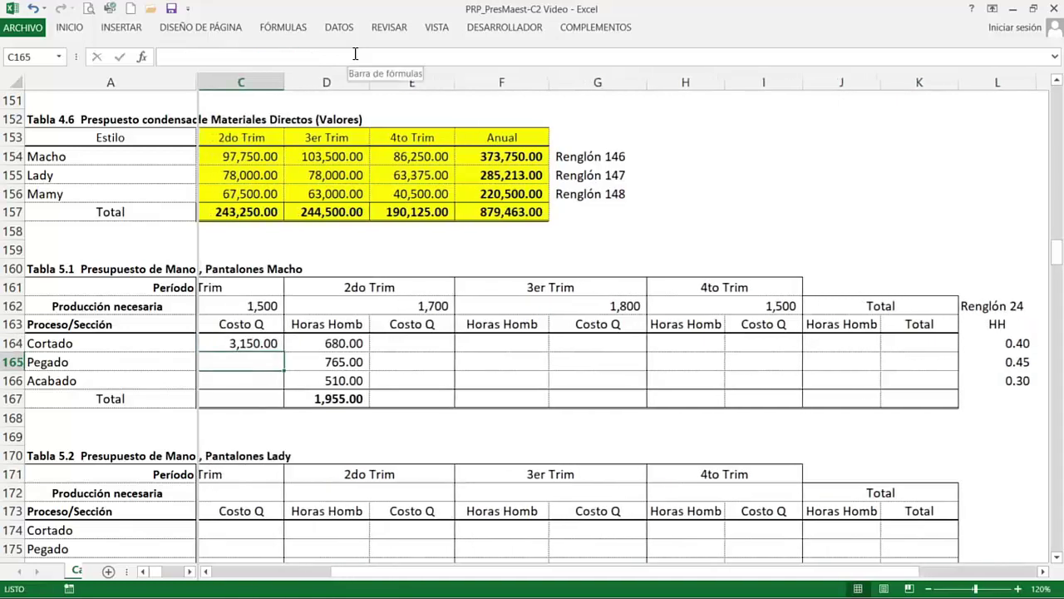
Fill the C164 cost formula down to C166 and copy the B167 total formula to C167
{"action": "key", "text": "Up"}
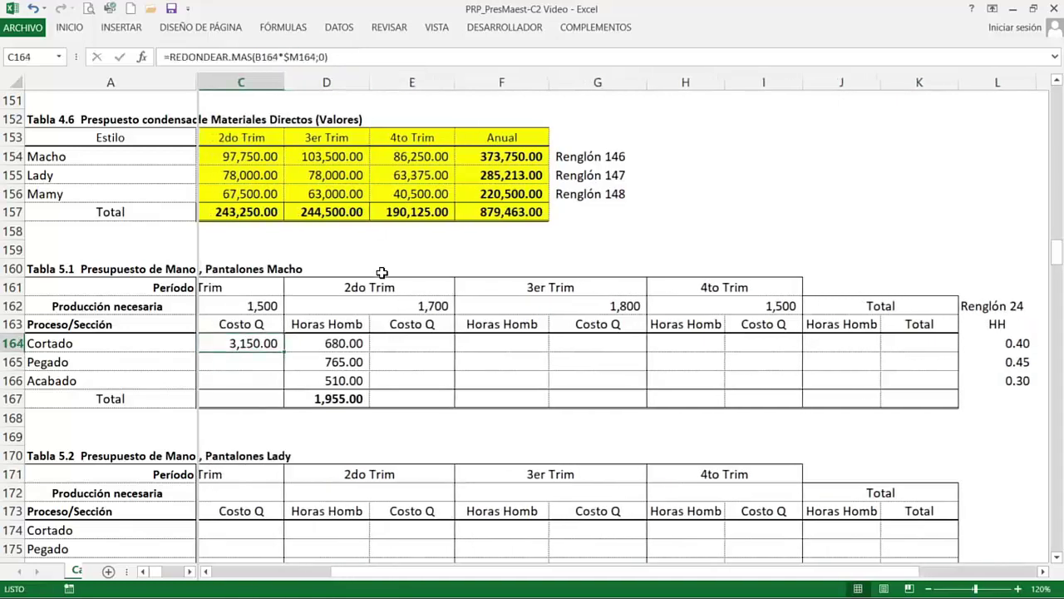
{"action": "key", "text": "Left"}
{"action": "left_click", "coordinate": [354, 344]}
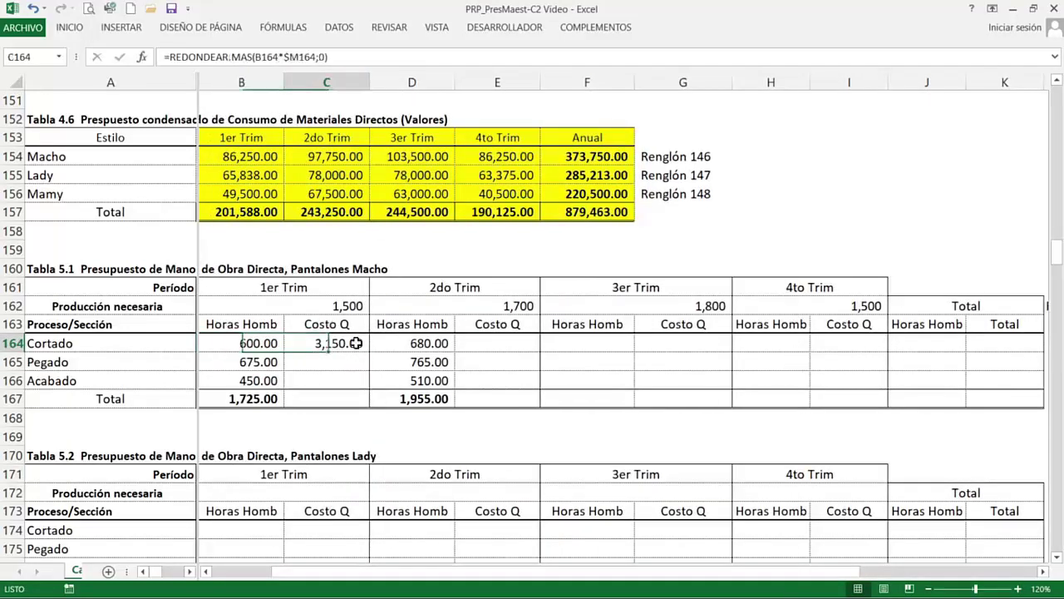
{"action": "left_click_drag", "start_coordinate": [368, 353], "coordinate": [357, 382]}
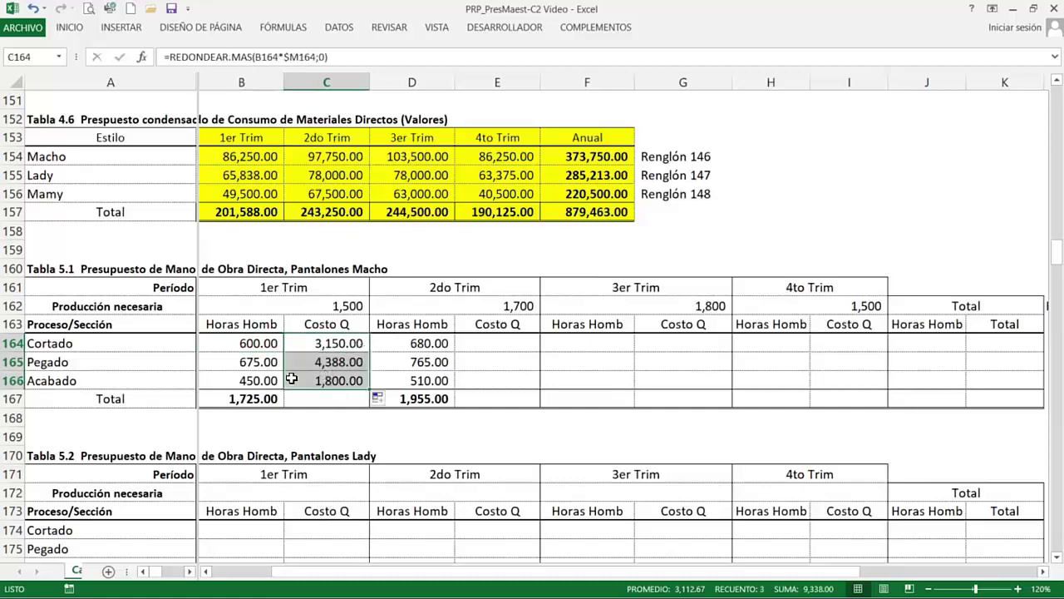
{"action": "left_click", "coordinate": [85, 347]}
{"action": "left_click", "coordinate": [244, 399]}
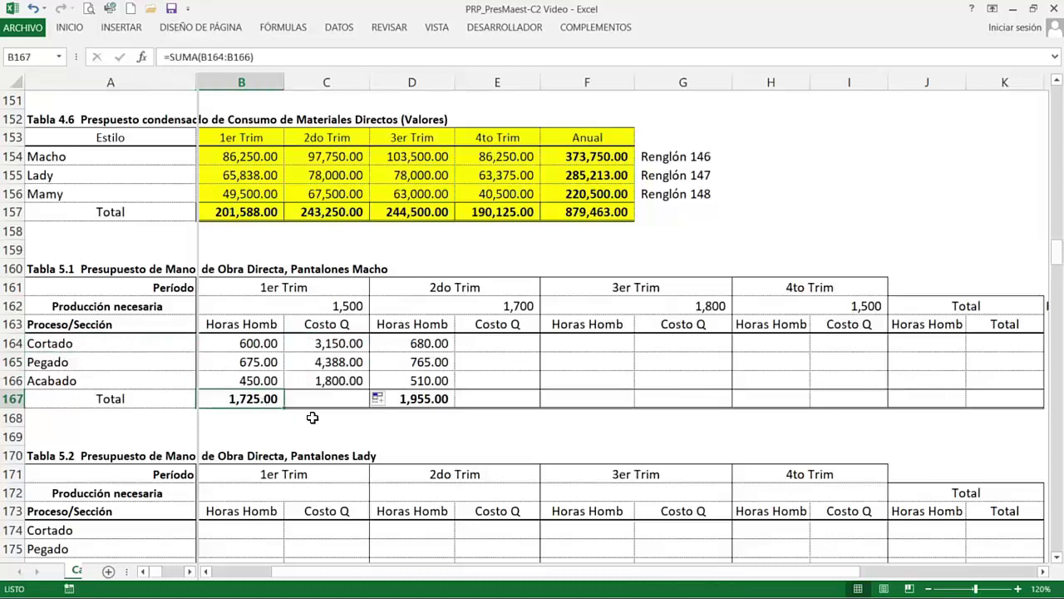
{"action": "key", "text": "ctrl+c"}
{"action": "key", "text": "Right"}
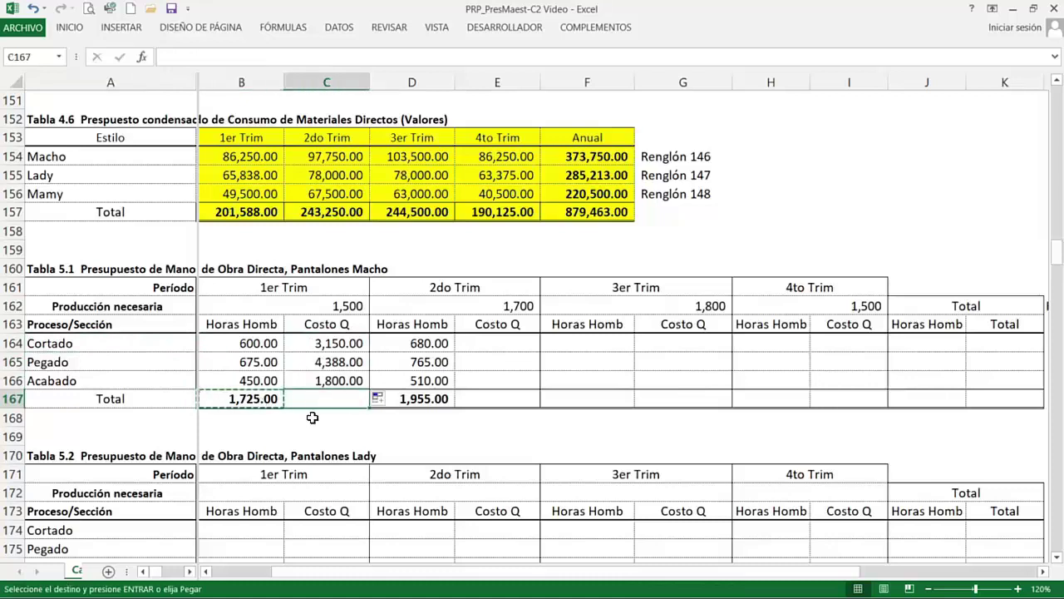
{"action": "key", "text": "Return"}
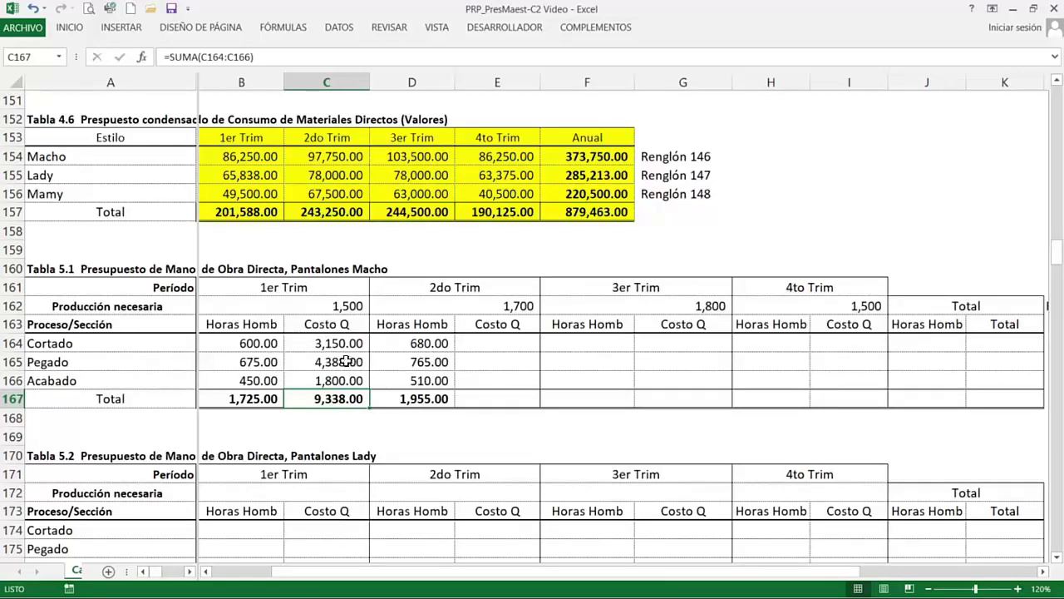
Examine the four quarter blocks and the Total columns of Tabla 5.1, and the layout of Tablas 5.2 and 5.3
{"action": "left_click_drag", "start_coordinate": [275, 289], "coordinate": [274, 393]}
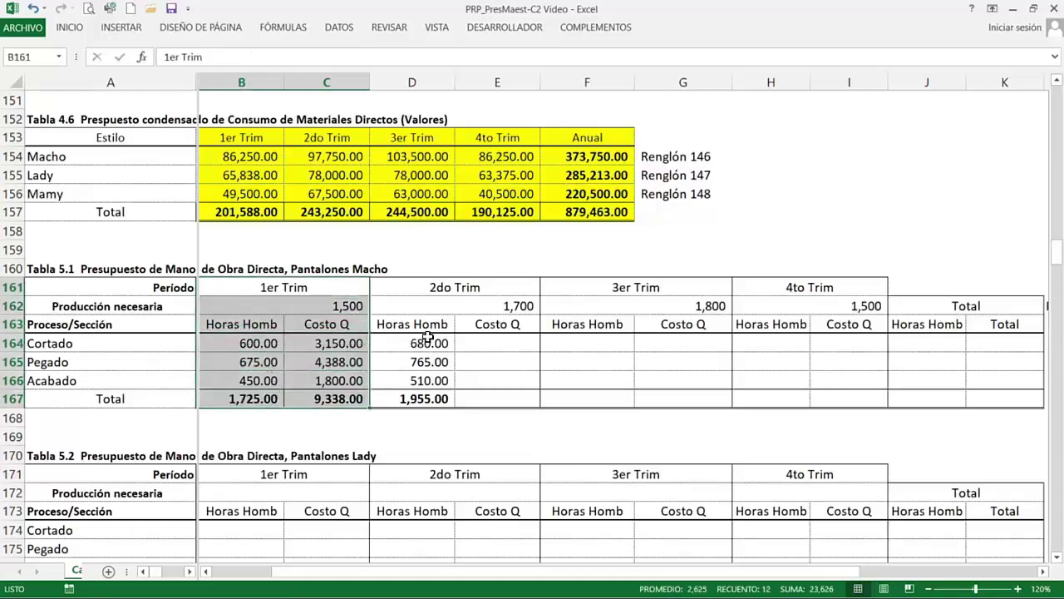
{"action": "left_click_drag", "start_coordinate": [432, 290], "coordinate": [470, 391]}
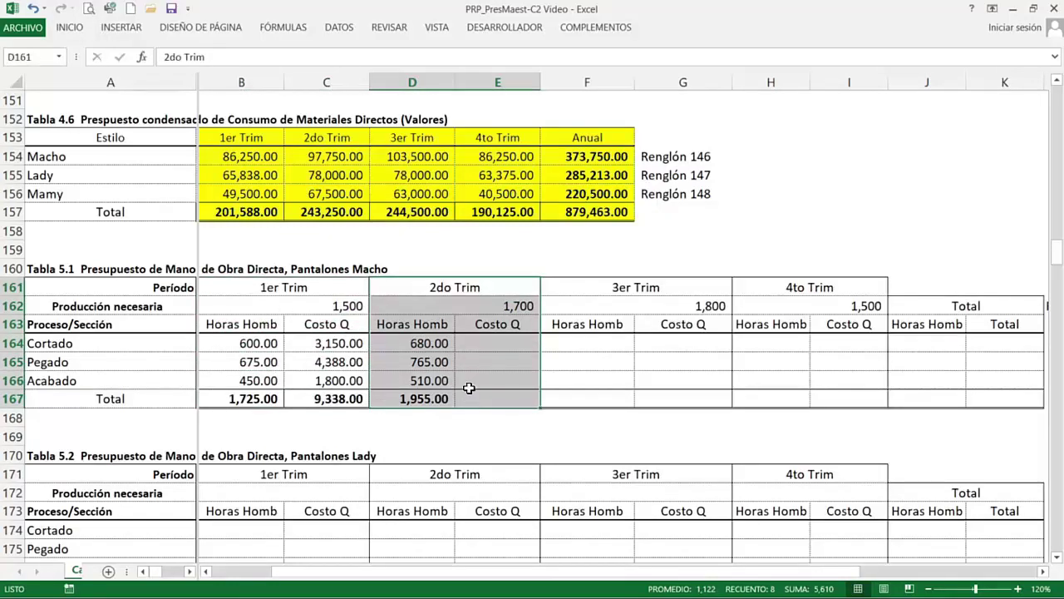
{"action": "left_click_drag", "start_coordinate": [618, 287], "coordinate": [645, 391]}
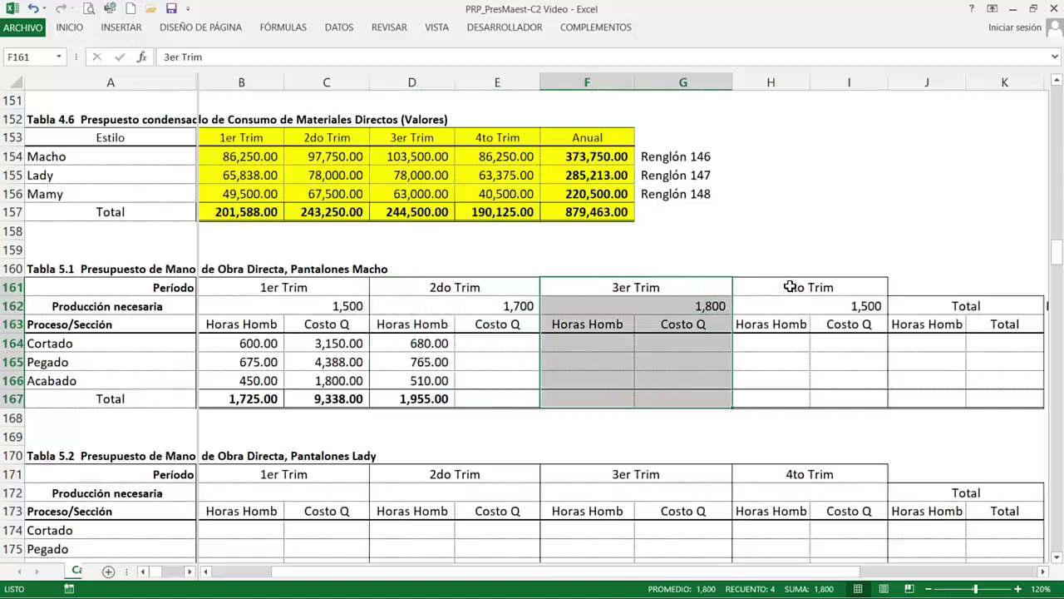
{"action": "left_click_drag", "start_coordinate": [790, 288], "coordinate": [803, 390]}
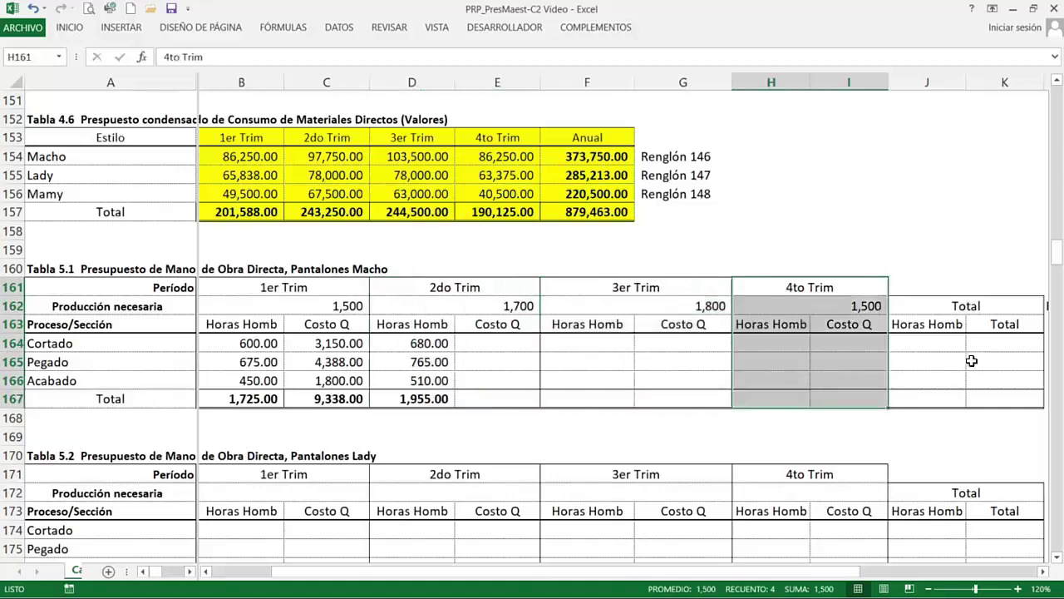
{"action": "left_click_drag", "start_coordinate": [948, 341], "coordinate": [988, 396]}
{"action": "left_click", "coordinate": [932, 344]}
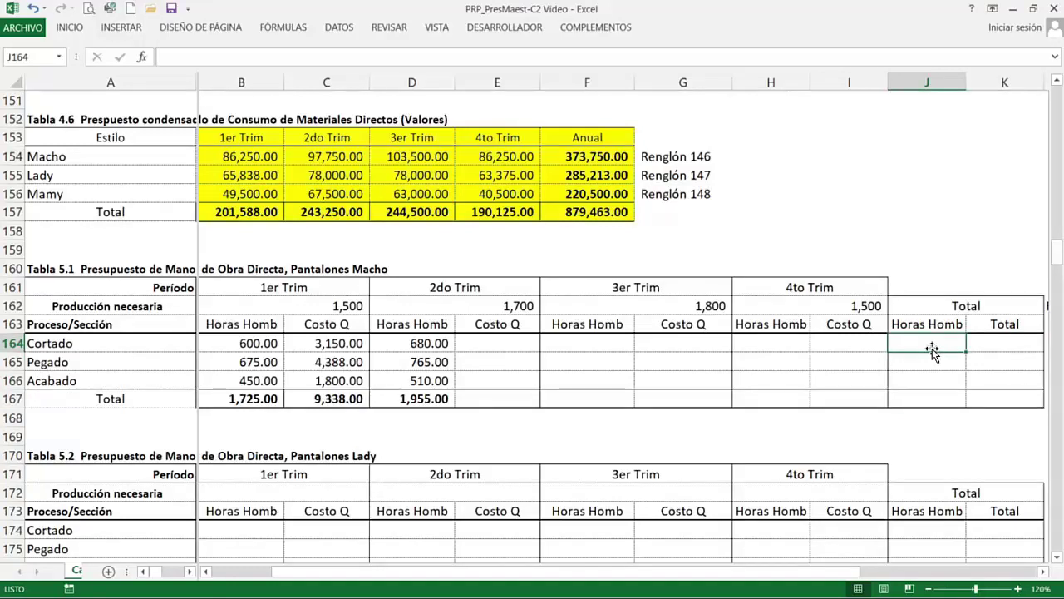
{"action": "left_click", "coordinate": [999, 340]}
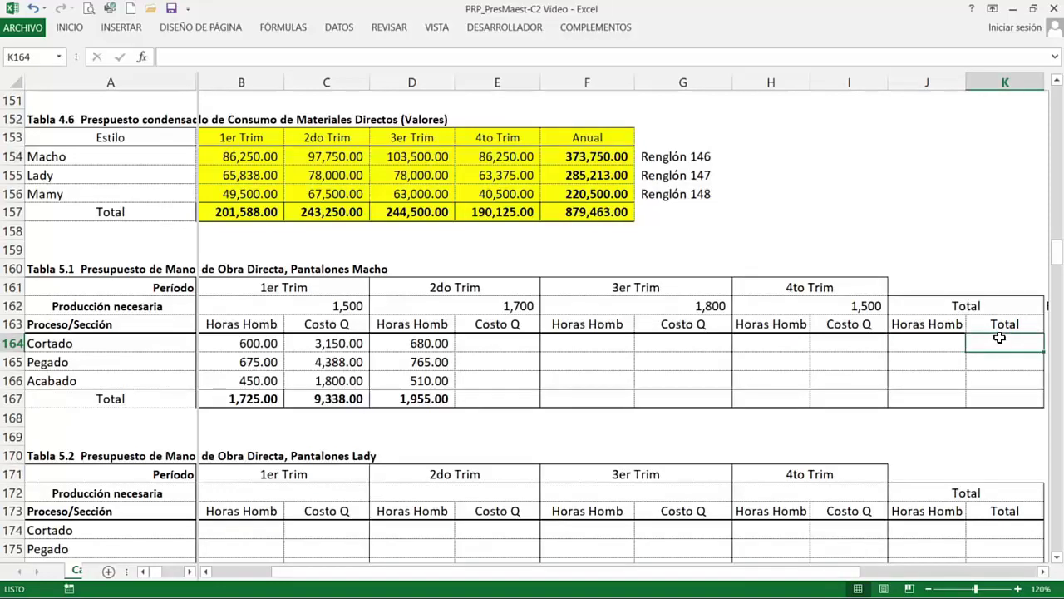
{"action": "left_click", "coordinate": [941, 343]}
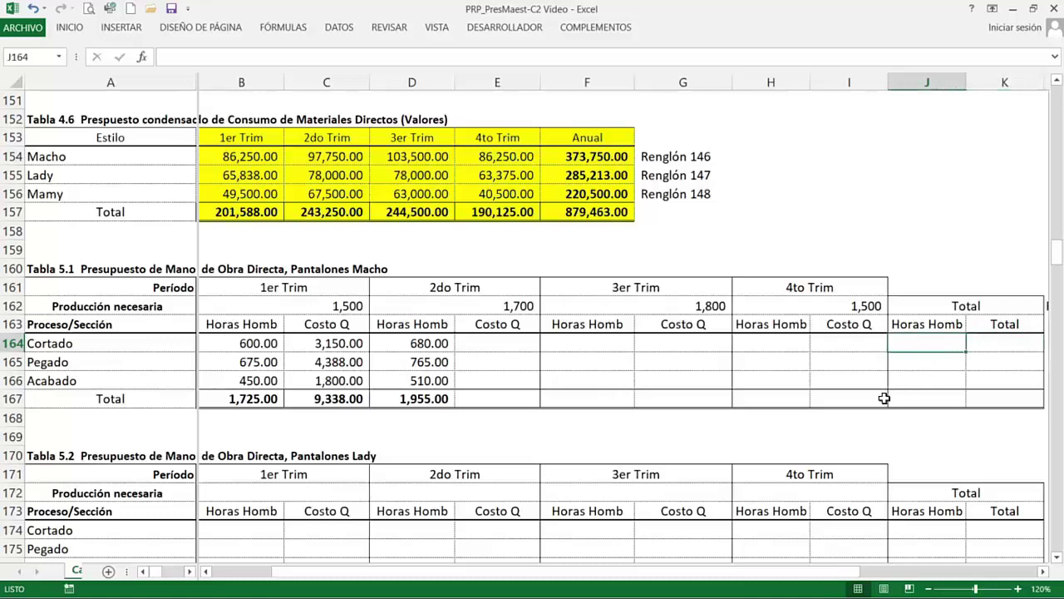
{"action": "left_click", "coordinate": [831, 398]}
{"action": "left_click", "coordinate": [936, 395]}
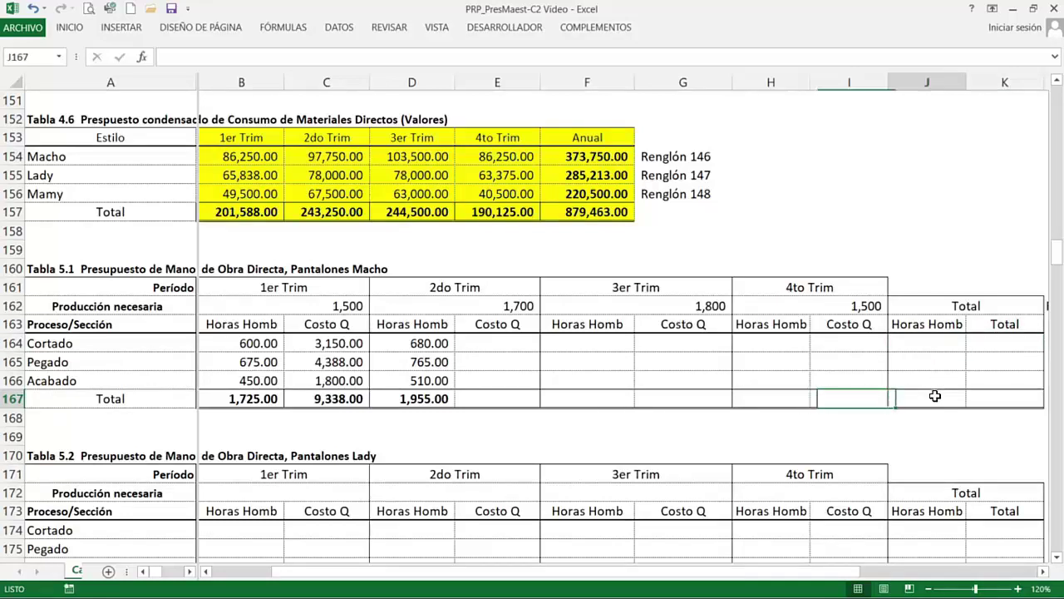
{"action": "left_click", "coordinate": [985, 396]}
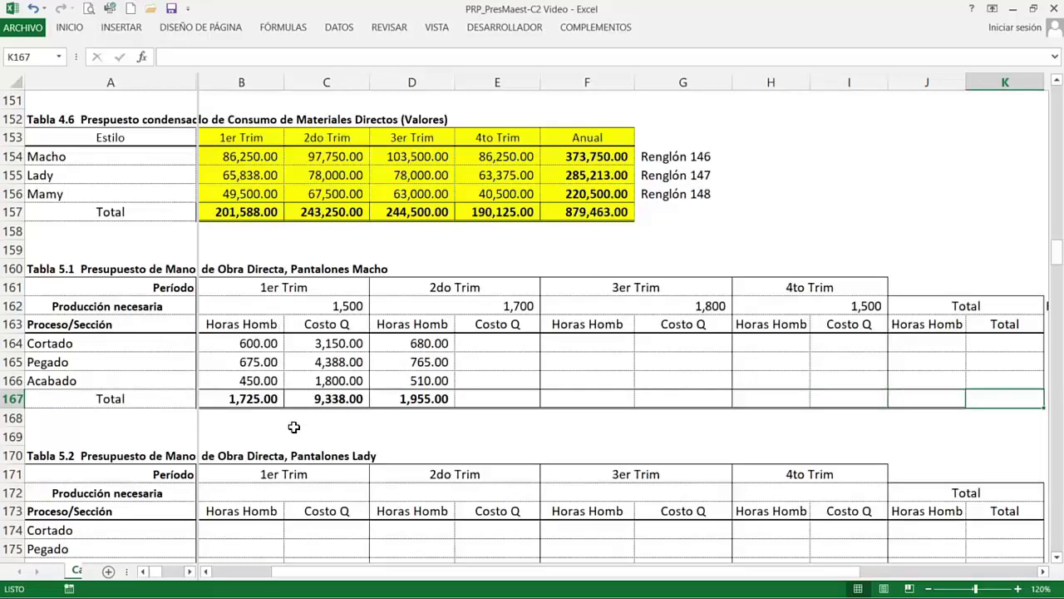
{"action": "scroll", "coordinate": [295, 426], "scroll_direction": "down", "scroll_amount": 1}
{"action": "scroll", "coordinate": [294, 426], "scroll_direction": "down", "scroll_amount": 2}
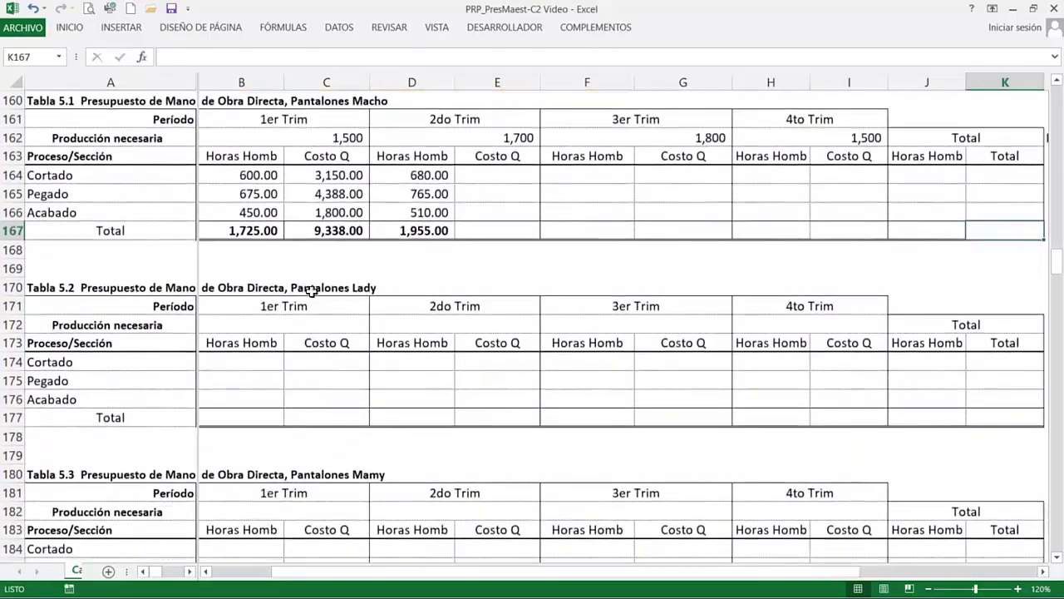
{"action": "scroll", "coordinate": [282, 443], "scroll_direction": "down", "scroll_amount": 1}
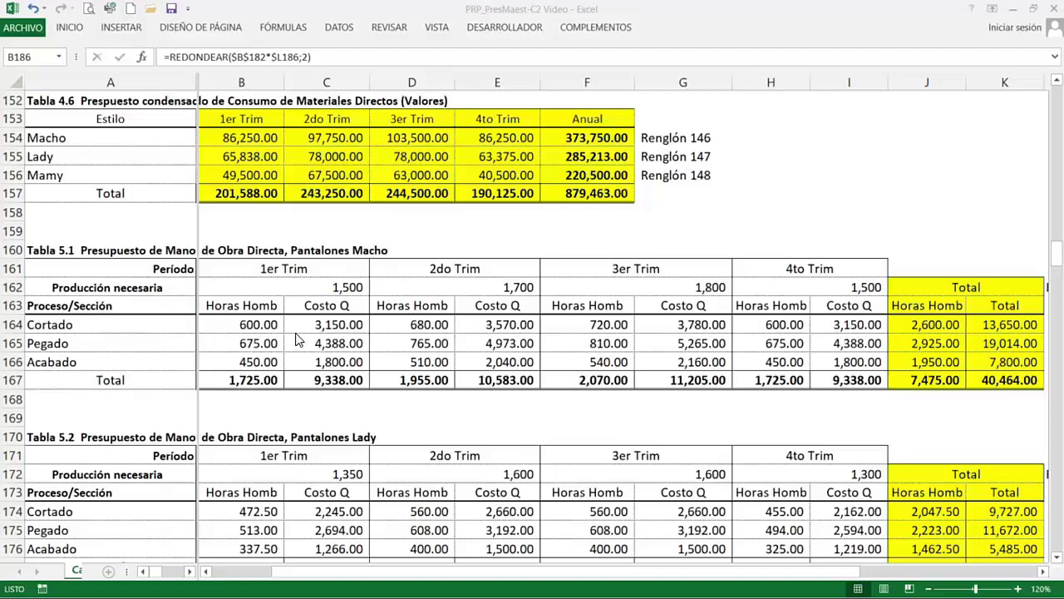
Review the first-quarter block, the second-quarter Cortado cells and the Total heading of Tabla 5.1
{"action": "left_click", "coordinate": [259, 275]}
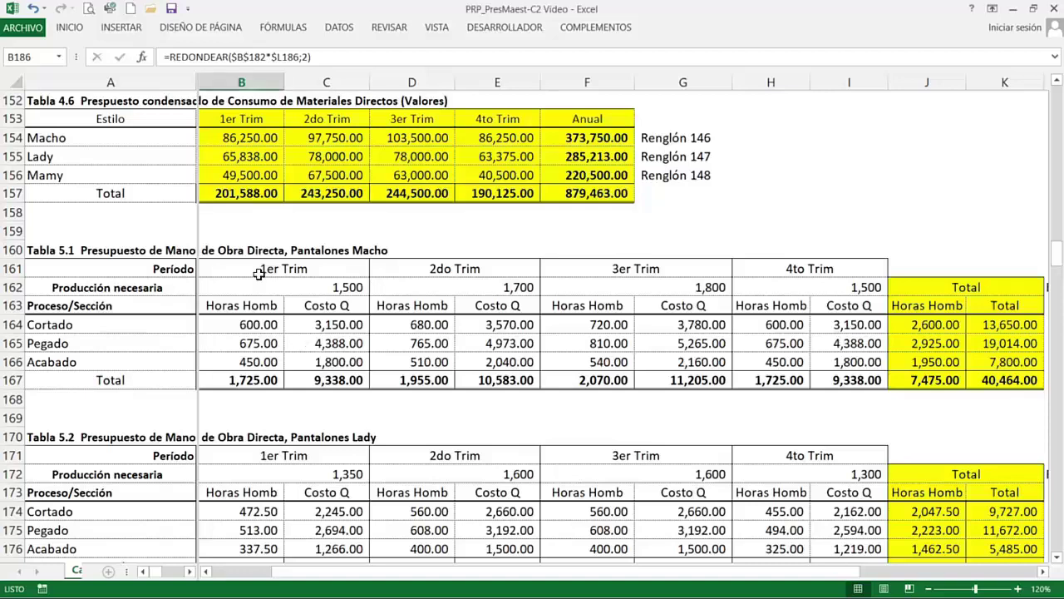
{"action": "left_click_drag", "start_coordinate": [256, 273], "coordinate": [310, 379]}
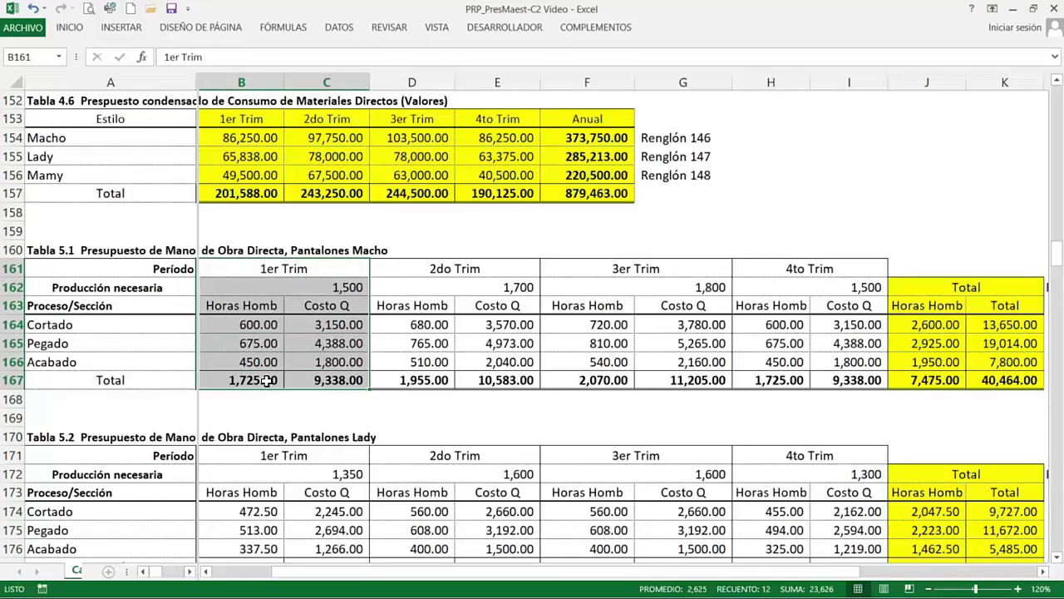
{"action": "left_click_drag", "start_coordinate": [415, 325], "coordinate": [466, 331]}
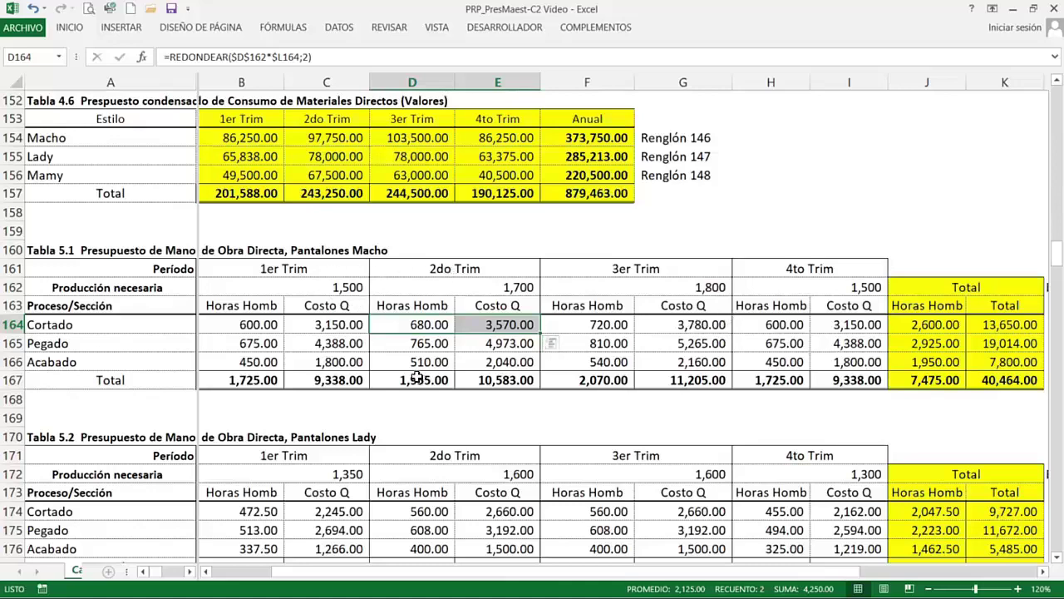
{"action": "left_click", "coordinate": [932, 287]}
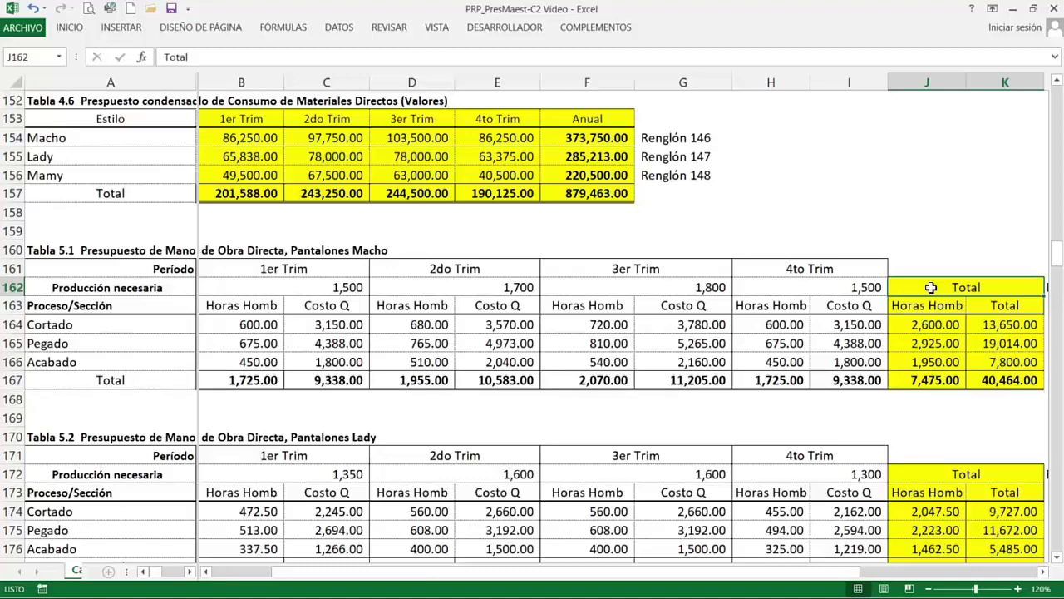
Check the reference row note and the HH and Costo rates in L162:M166 beside Tabla 5.1
{"action": "key", "text": "Right"}
{"action": "key", "text": "Right"}
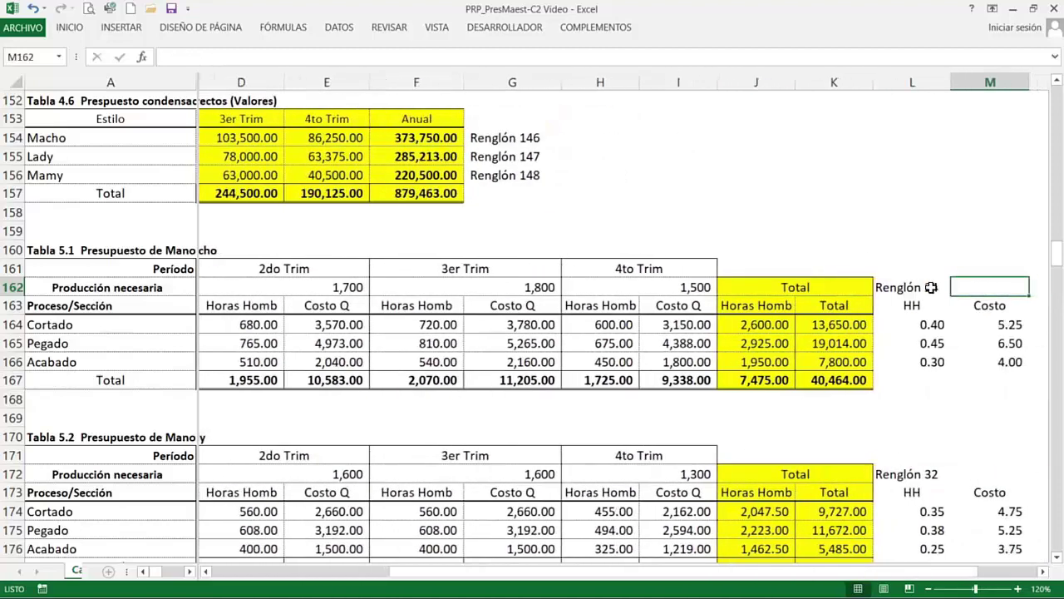
{"action": "left_click", "coordinate": [900, 289]}
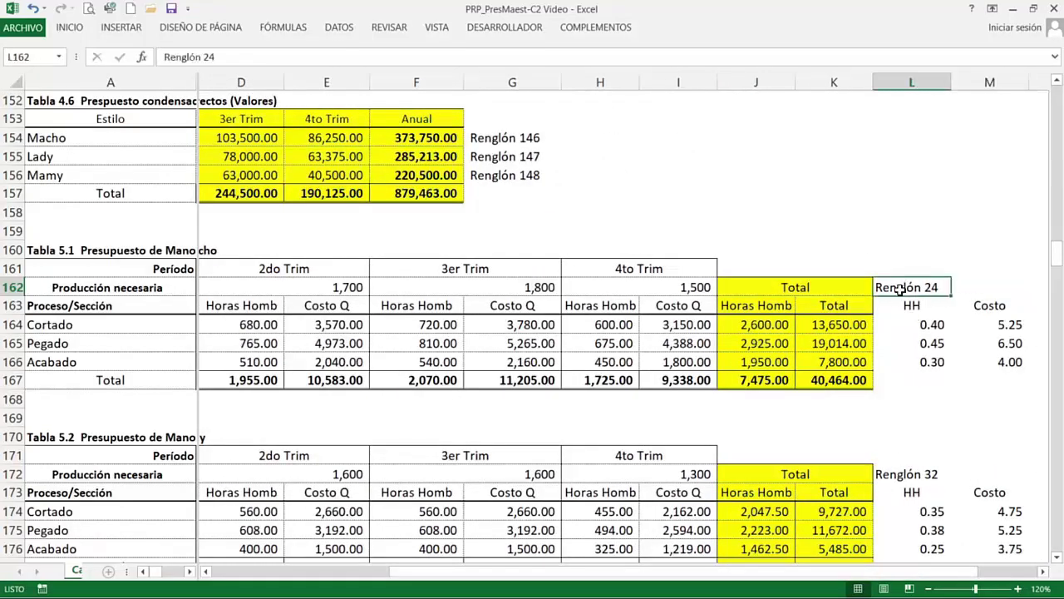
{"action": "left_click", "coordinate": [922, 325]}
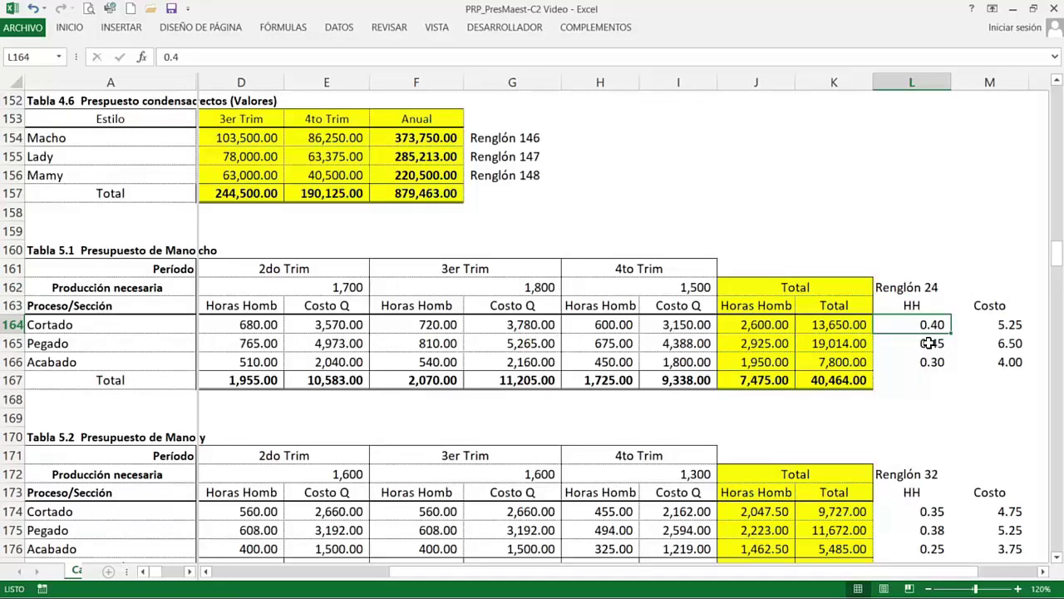
{"action": "left_click", "coordinate": [996, 325]}
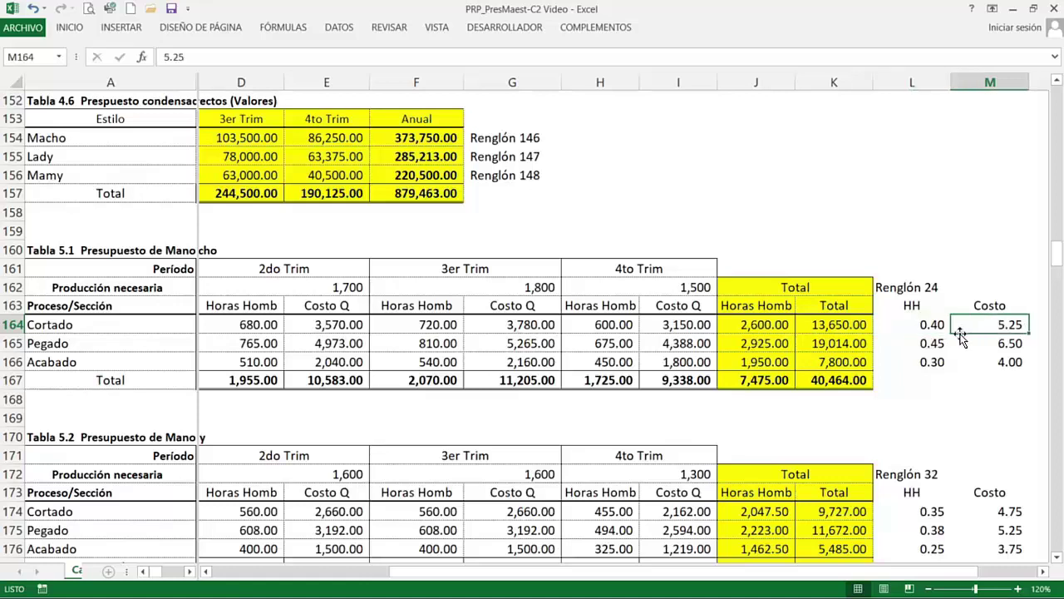
{"action": "left_click_drag", "start_coordinate": [905, 287], "coordinate": [974, 358]}
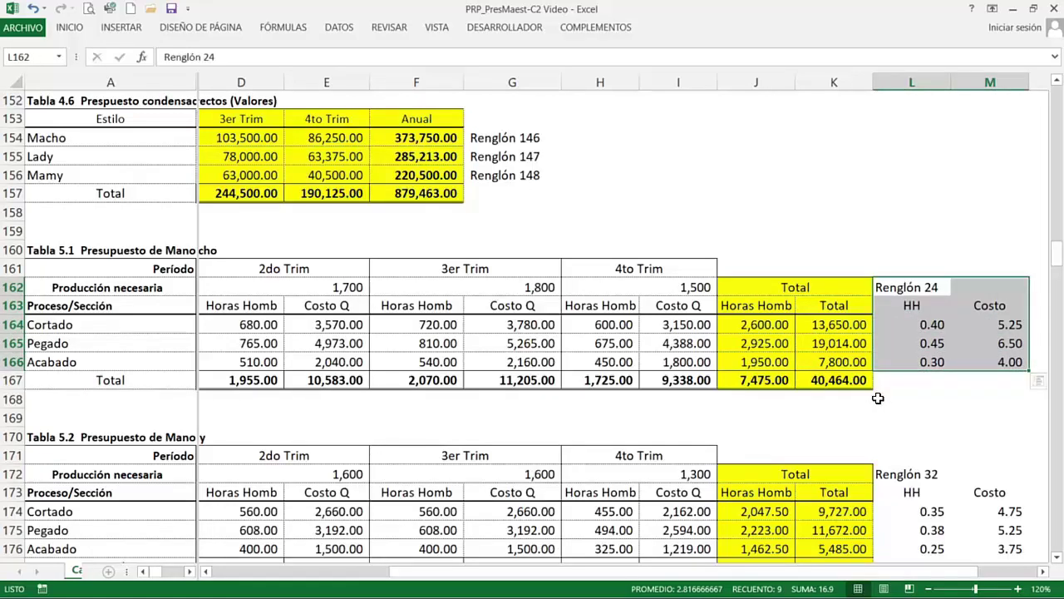
Check the HH and Costo rate blocks L172:M176 for Tabla 5.2 and L182:M186 for Tabla 5.3
{"action": "scroll", "coordinate": [907, 396], "scroll_direction": "down", "scroll_amount": 2}
{"action": "left_click_drag", "start_coordinate": [904, 364], "coordinate": [977, 441]}
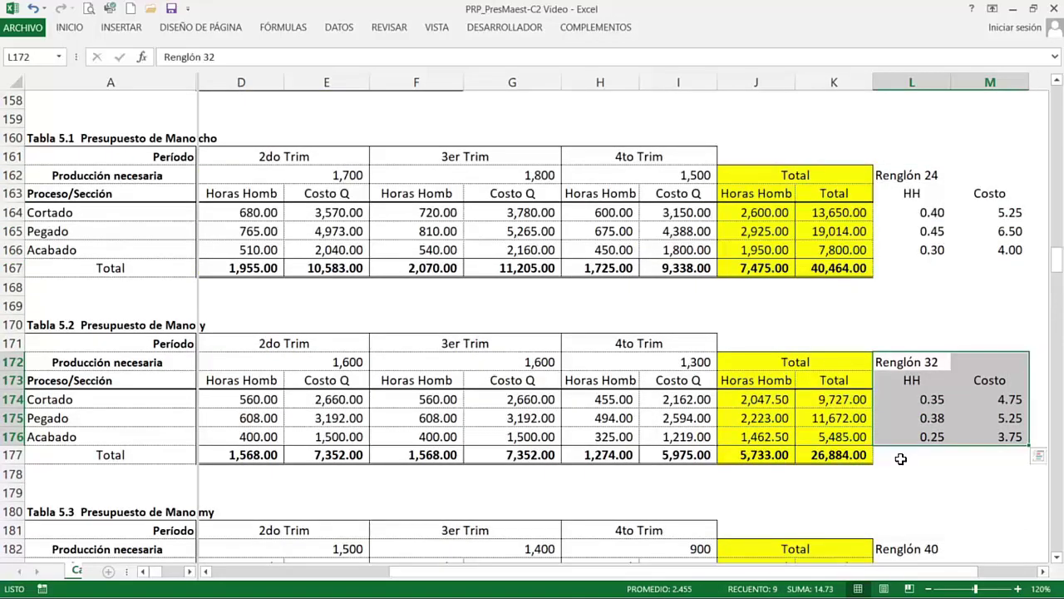
{"action": "scroll", "coordinate": [901, 459], "scroll_direction": "down", "scroll_amount": 2}
{"action": "left_click_drag", "start_coordinate": [900, 436], "coordinate": [974, 507]}
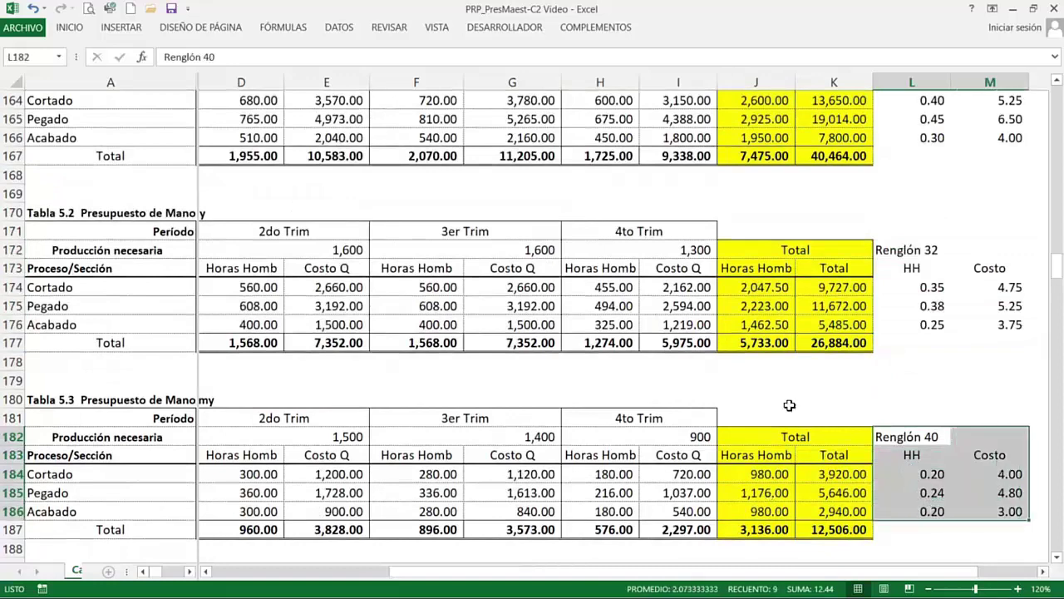
{"action": "left_click", "coordinate": [789, 405]}
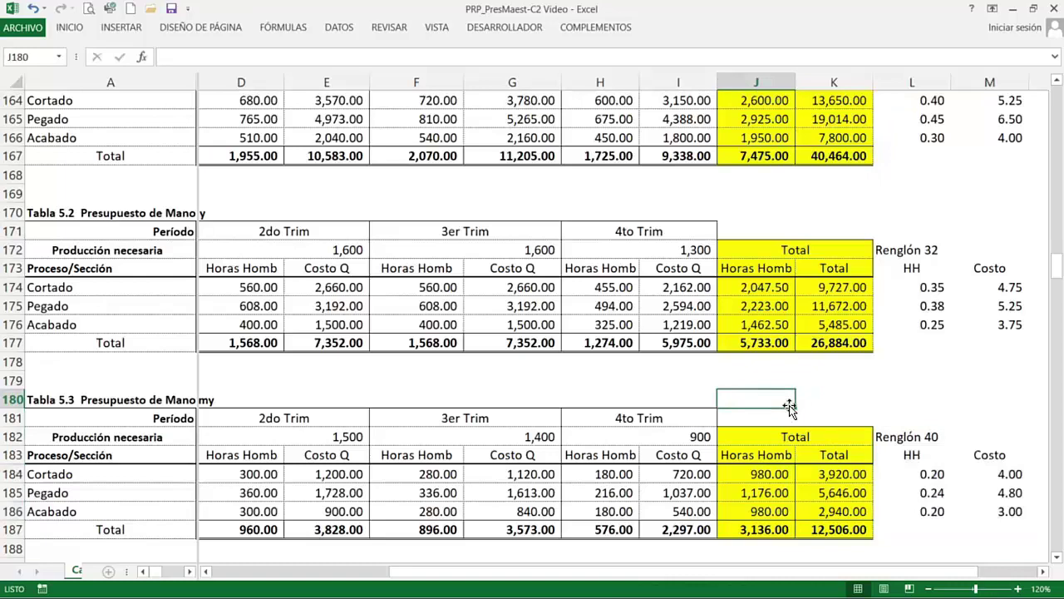
Return to Tabla 5.1 and examine the first-quarter man-hours and costs in B164:C167
{"action": "key", "text": "Left"}
{"action": "key", "text": "Left"}
{"action": "key", "text": "Left"}
{"action": "key", "text": "Left"}
{"action": "key", "text": "Left"}
{"action": "key", "text": "Left"}
{"action": "key", "text": "Left"}
{"action": "key", "text": "Left"}
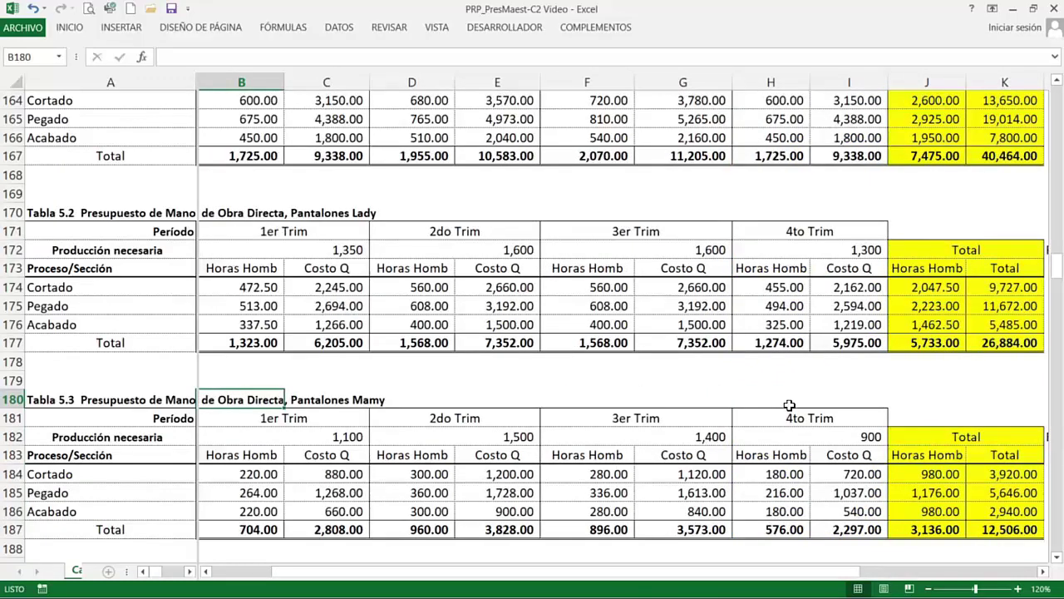
{"action": "key", "text": "Up"}
{"action": "key", "text": "Up"}
{"action": "key", "text": "Up"}
{"action": "key", "text": "Up"}
{"action": "key", "text": "Up"}
{"action": "key", "text": "Up"}
{"action": "key", "text": "Up"}
{"action": "key", "text": "Up"}
{"action": "key", "text": "Up"}
{"action": "key", "text": "Up"}
{"action": "key", "text": "Up"}
{"action": "key", "text": "Up"}
{"action": "key", "text": "Up"}
{"action": "key", "text": "Up"}
{"action": "key", "text": "Up"}
{"action": "key", "text": "Up"}
{"action": "key", "text": "Up"}
{"action": "key", "text": "Up"}
{"action": "key", "text": "Up"}
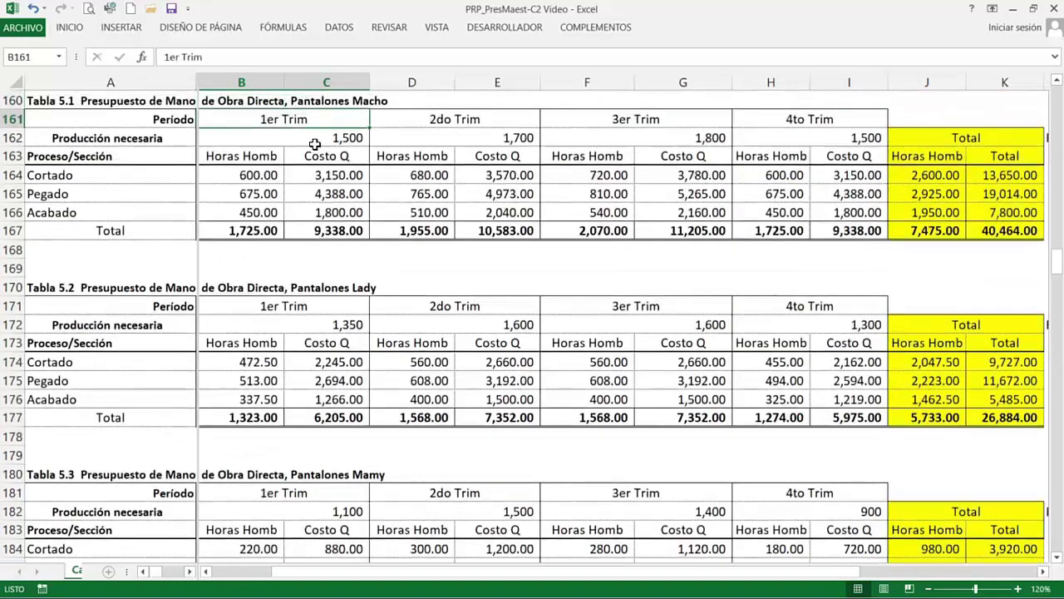
{"action": "left_click_drag", "start_coordinate": [270, 175], "coordinate": [337, 229]}
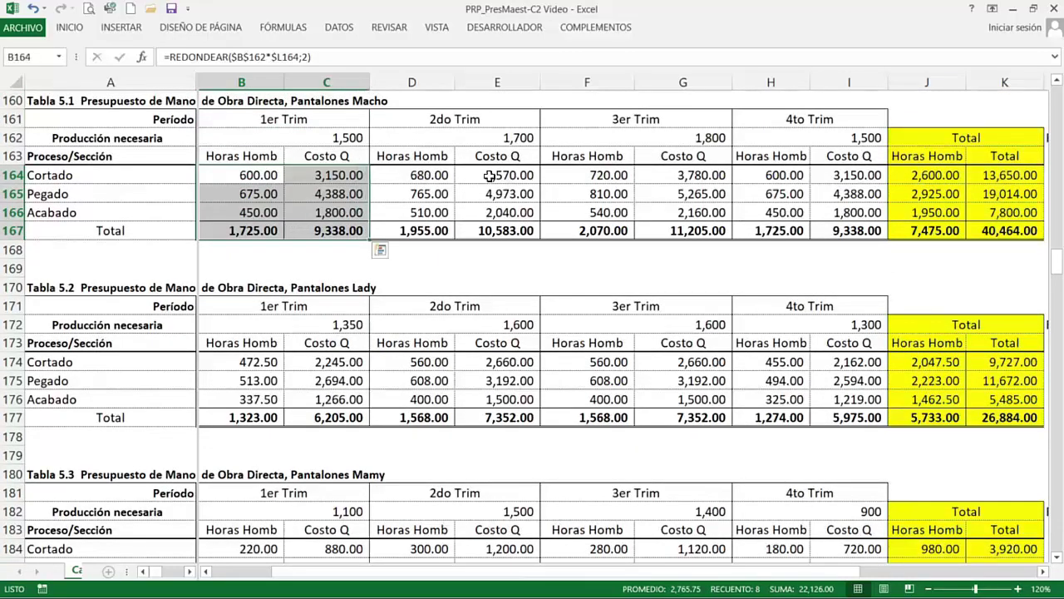
Inspect the Cortado man-hour formulas for the second, third and fourth quarters in D164, F164 and H164, leaving them unchanged
{"action": "left_click", "coordinate": [420, 177]}
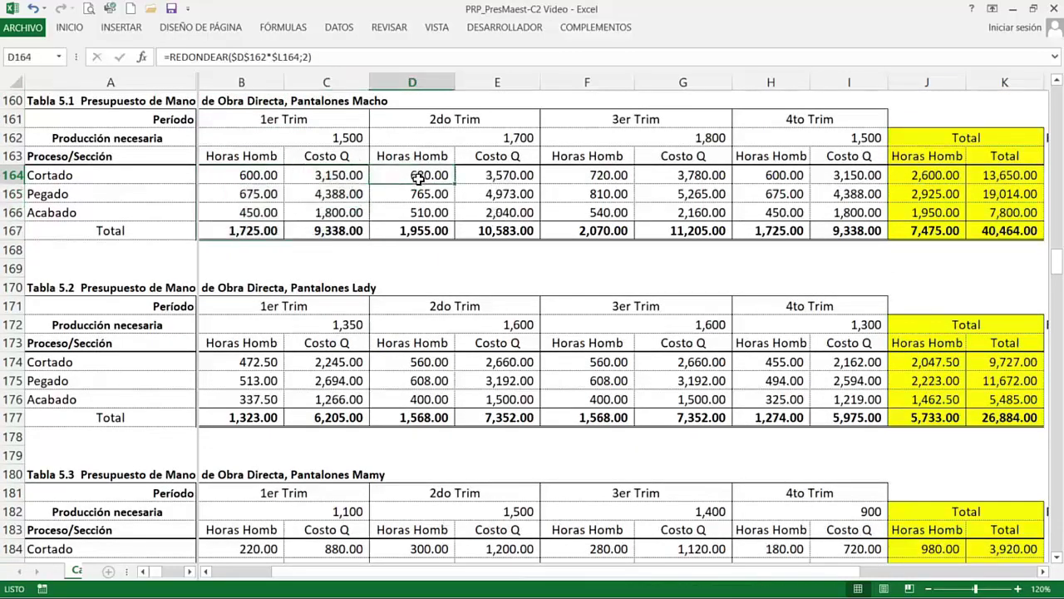
{"action": "double_click", "coordinate": [418, 177]}
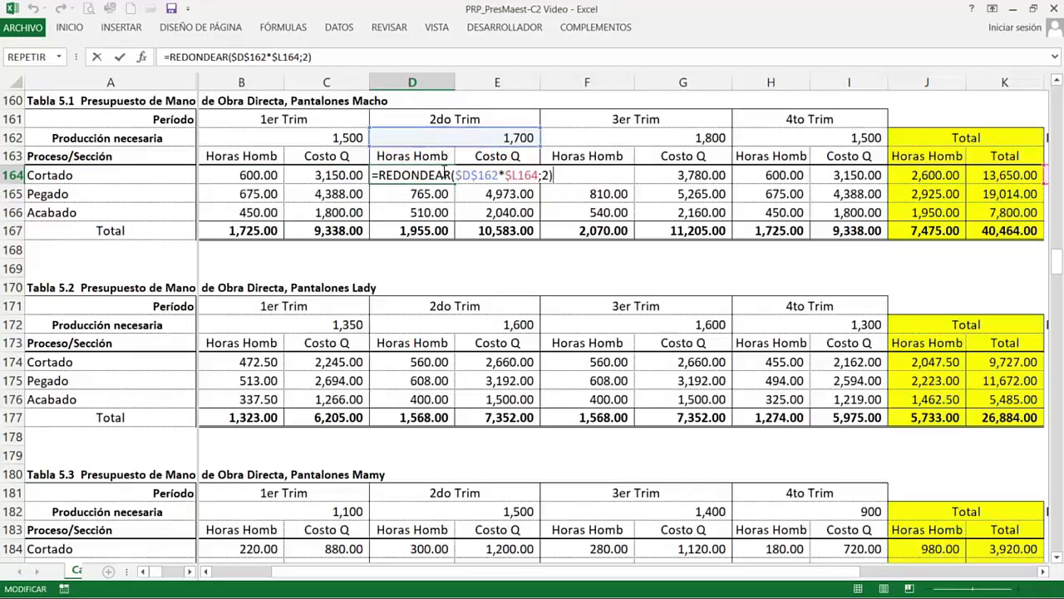
{"action": "key", "text": "Return"}
{"action": "left_click", "coordinate": [587, 175]}
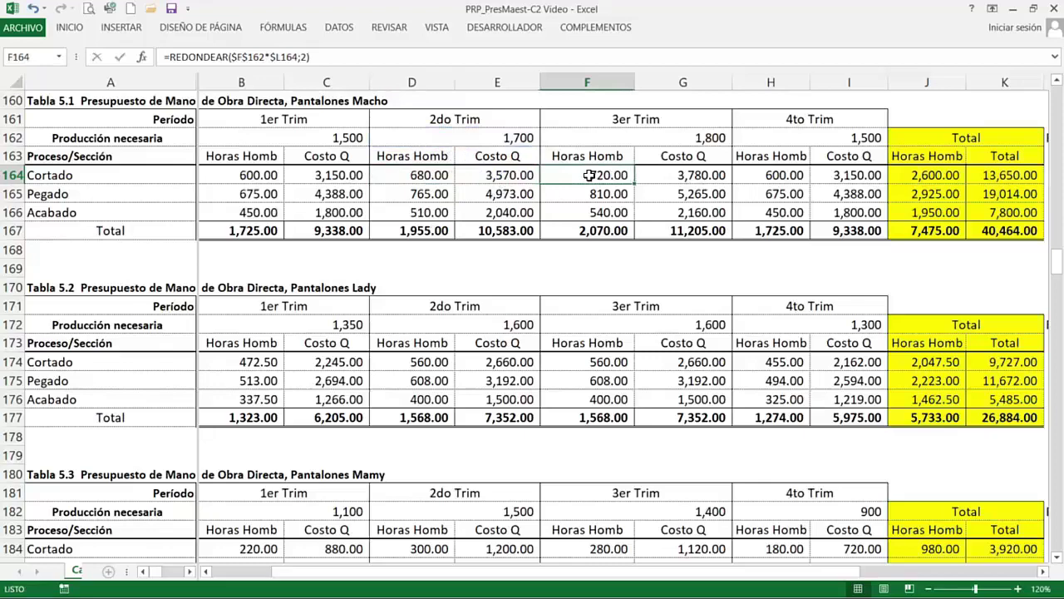
{"action": "double_click", "coordinate": [588, 175]}
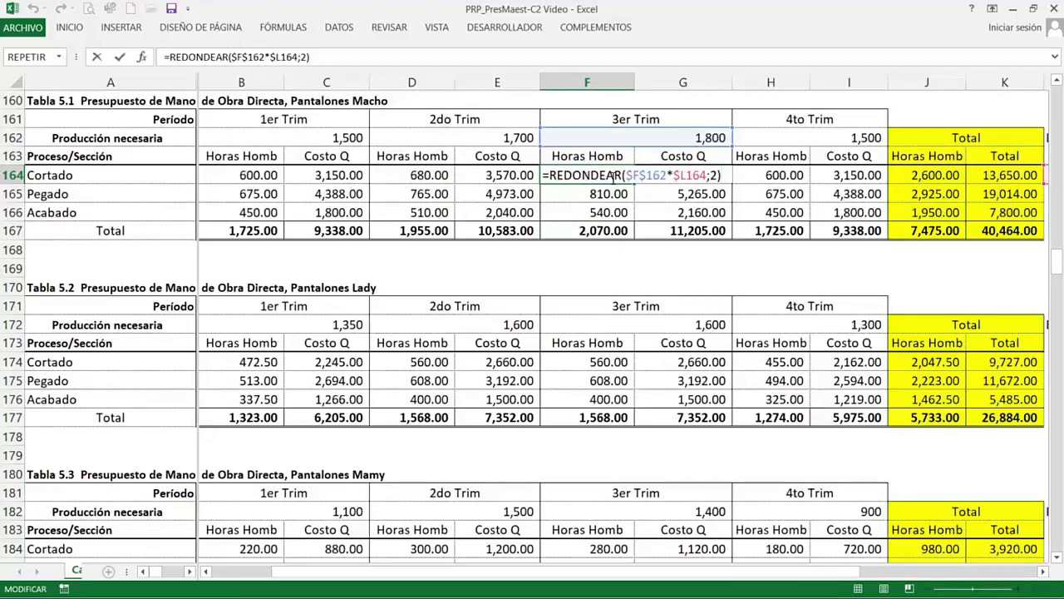
{"action": "left_click", "coordinate": [760, 176]}
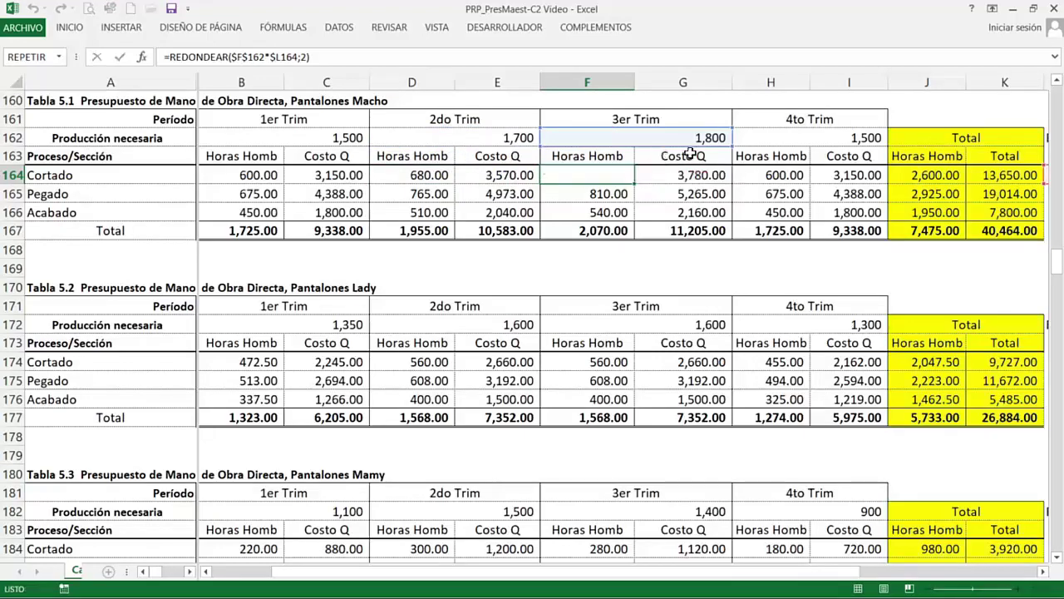
{"action": "double_click", "coordinate": [759, 176]}
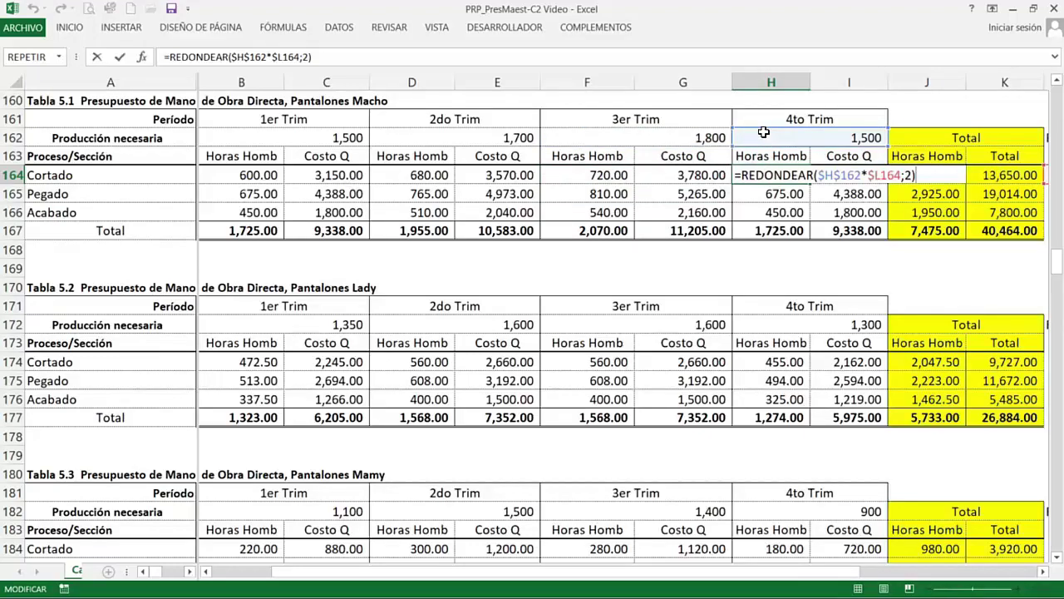
{"action": "key", "text": "Escape"}
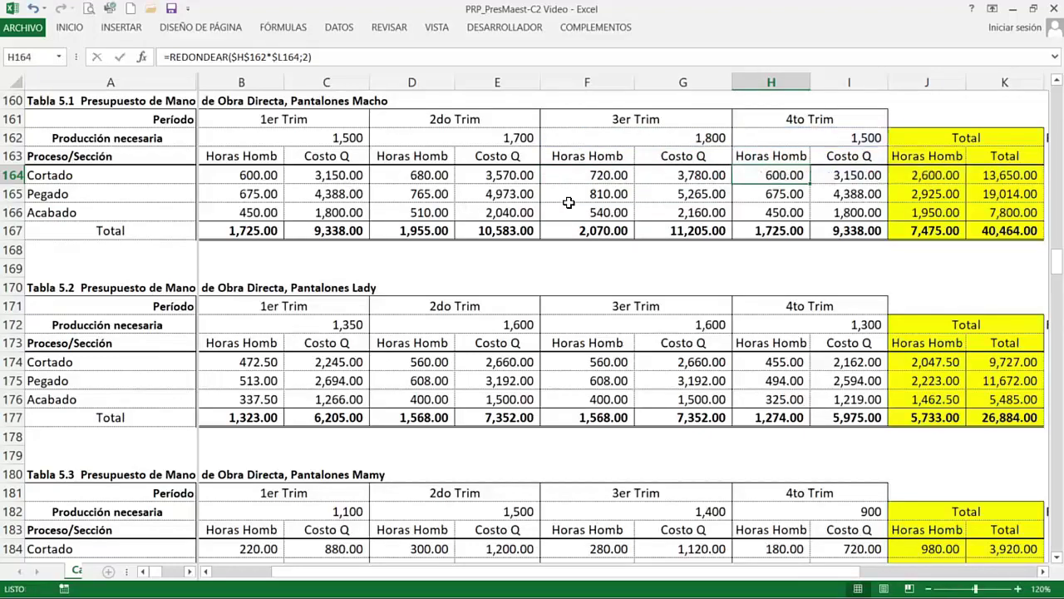
Check the rate columns L and M, and review the Cortado row of Tabla 5.1 across B164:K164
{"action": "scroll", "coordinate": [1029, 573], "scroll_direction": "right", "scroll_amount": 2}
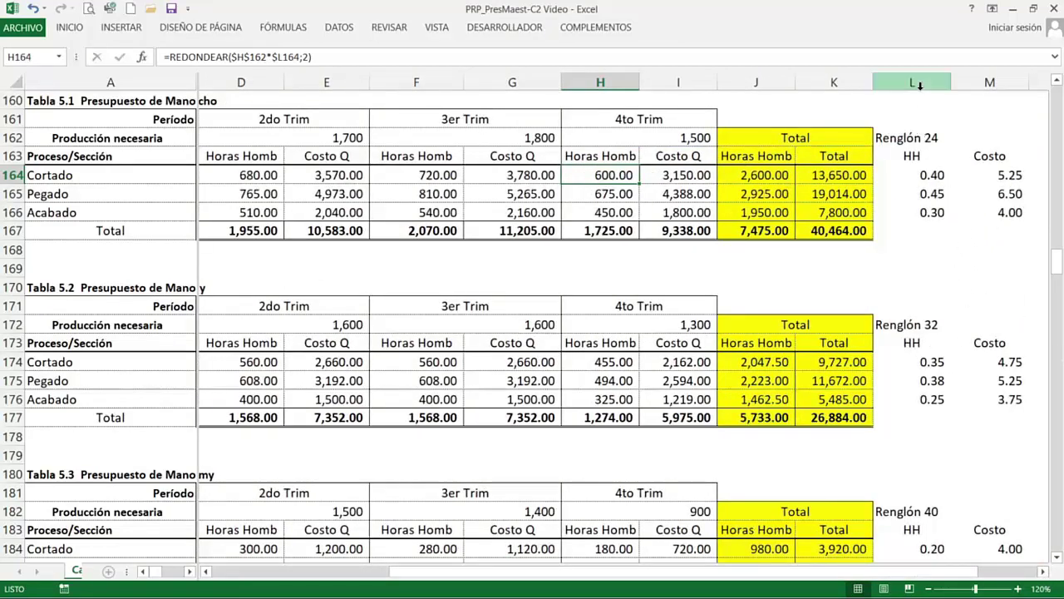
{"action": "left_click_drag", "start_coordinate": [915, 82], "coordinate": [990, 82]}
{"action": "left_click", "coordinate": [349, 325]}
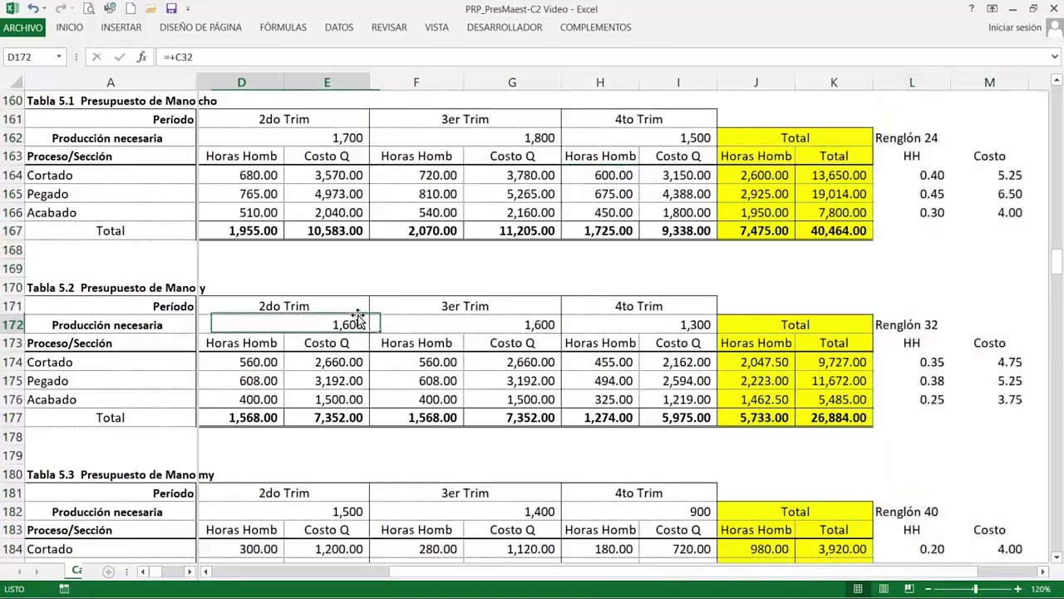
{"action": "key", "text": "Left"}
{"action": "key", "text": "Up"}
{"action": "key", "text": "Up"}
{"action": "key", "text": "Up"}
{"action": "key", "text": "Up"}
{"action": "key", "text": "Up"}
{"action": "key", "text": "Up"}
{"action": "key", "text": "Right"}
{"action": "key", "text": "Right"}
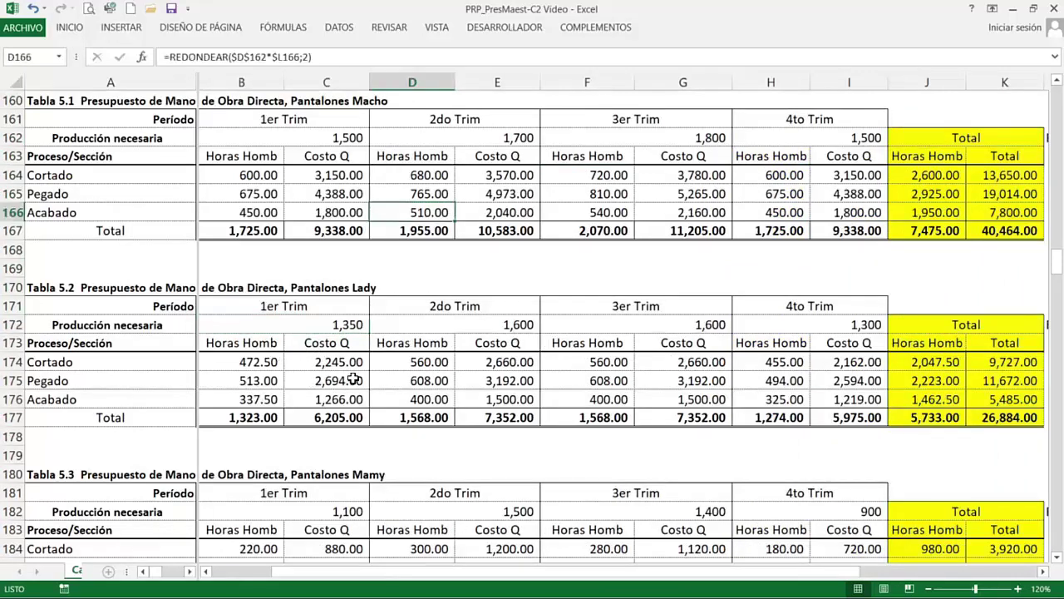
{"action": "left_click_drag", "start_coordinate": [222, 172], "coordinate": [1005, 174]}
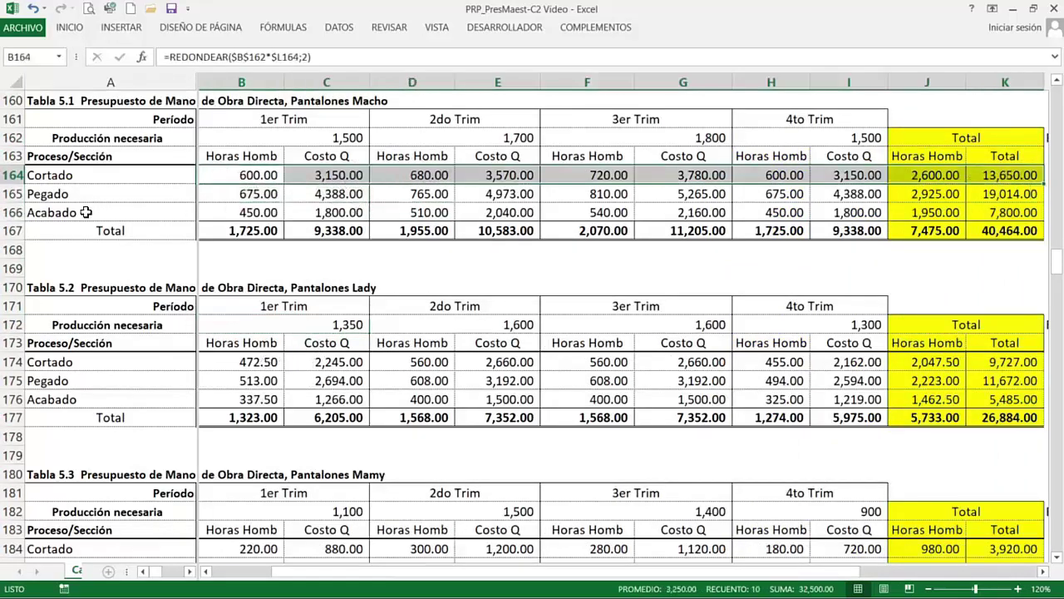
Inspect the Tabla 5.2 man-hour formulas for Cortado in B174, D174, F174 and H174, and for Pegado in B175
{"action": "left_click", "coordinate": [234, 364]}
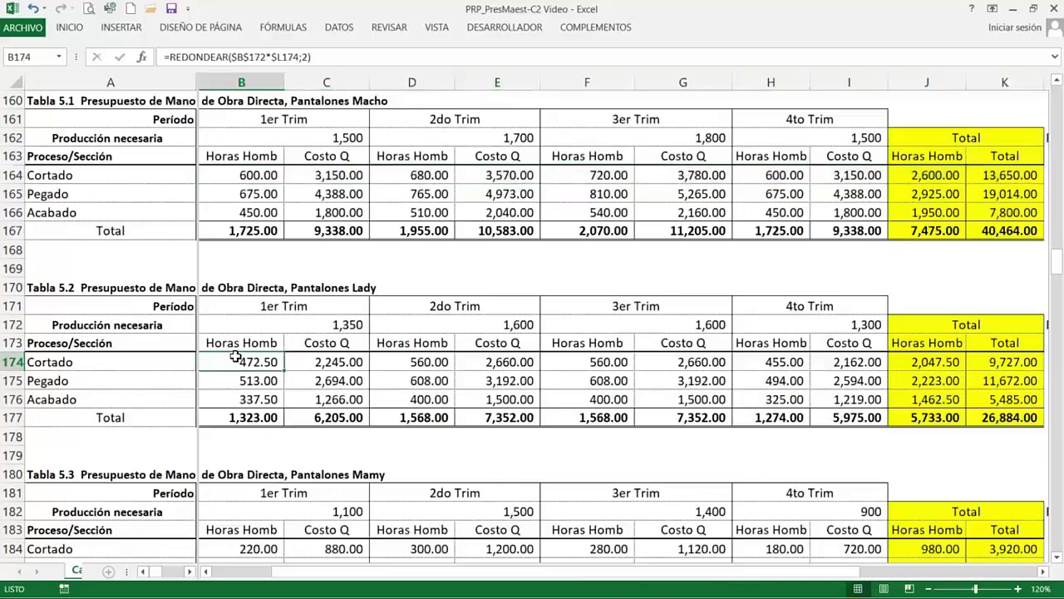
{"action": "double_click", "coordinate": [241, 360]}
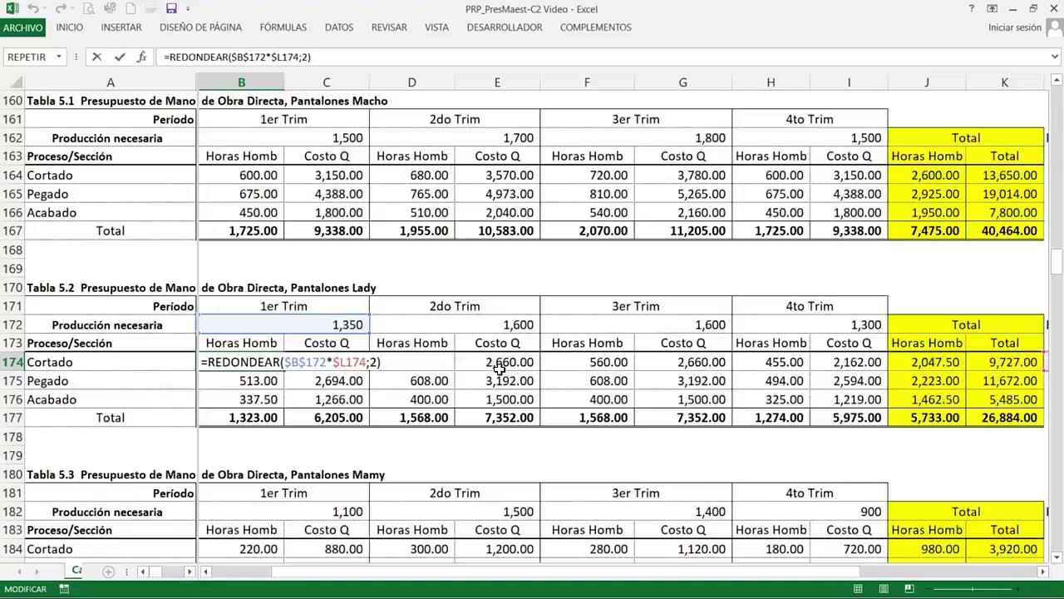
{"action": "key", "text": "ctrl+Return"}
{"action": "left_click", "coordinate": [438, 362]}
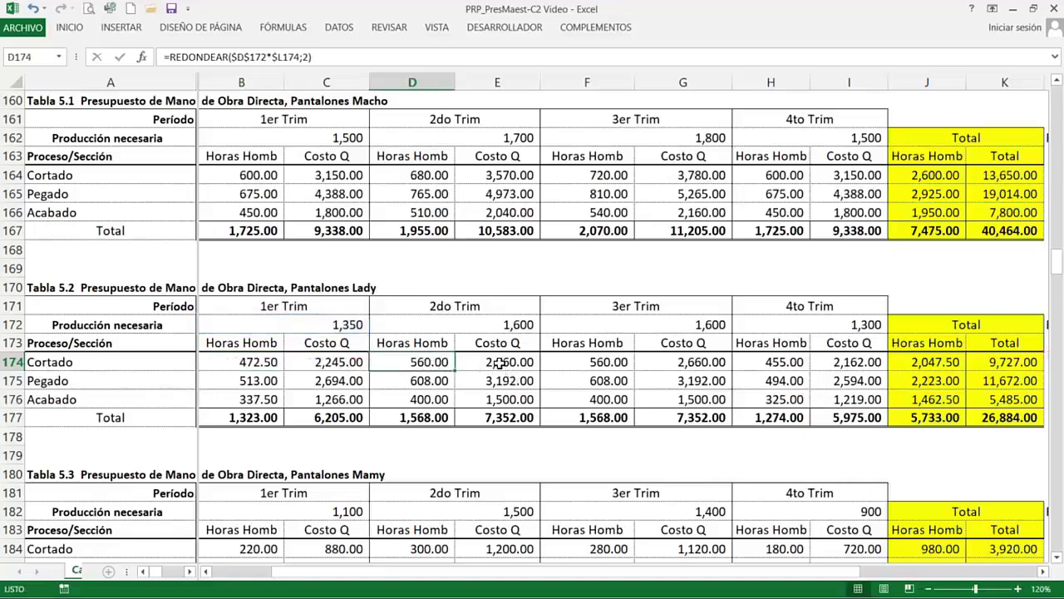
{"action": "left_click", "coordinate": [592, 362]}
{"action": "left_click", "coordinate": [757, 362]}
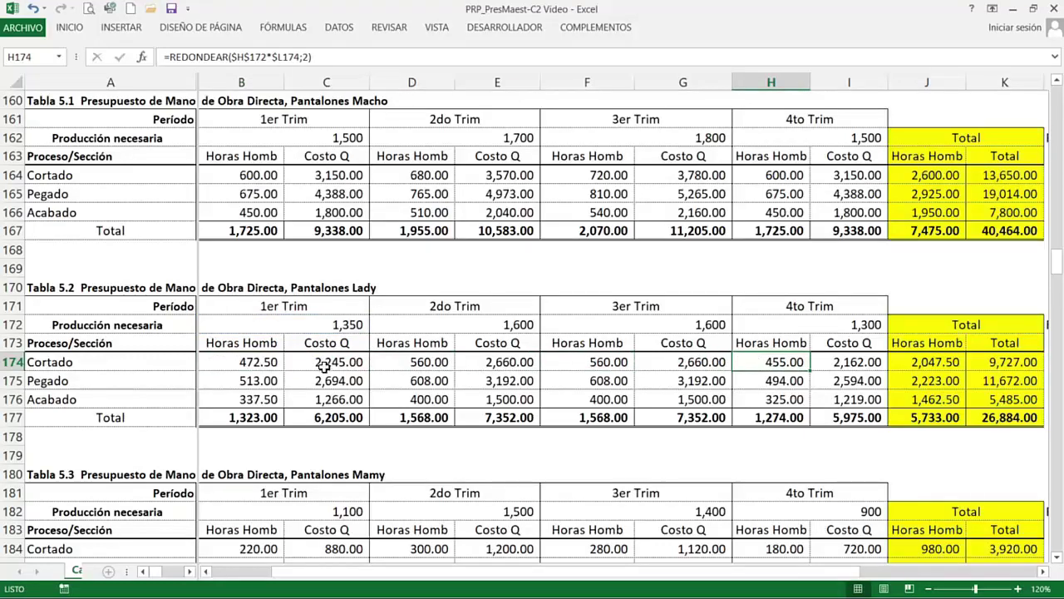
{"action": "left_click", "coordinate": [257, 381]}
Check the annual man-hour and cost totals of Tabla 5.1 in J167:K167 and of Tabla 5.2 in J177 and K177
{"action": "scroll", "coordinate": [257, 381], "scroll_direction": "down", "scroll_amount": 2}
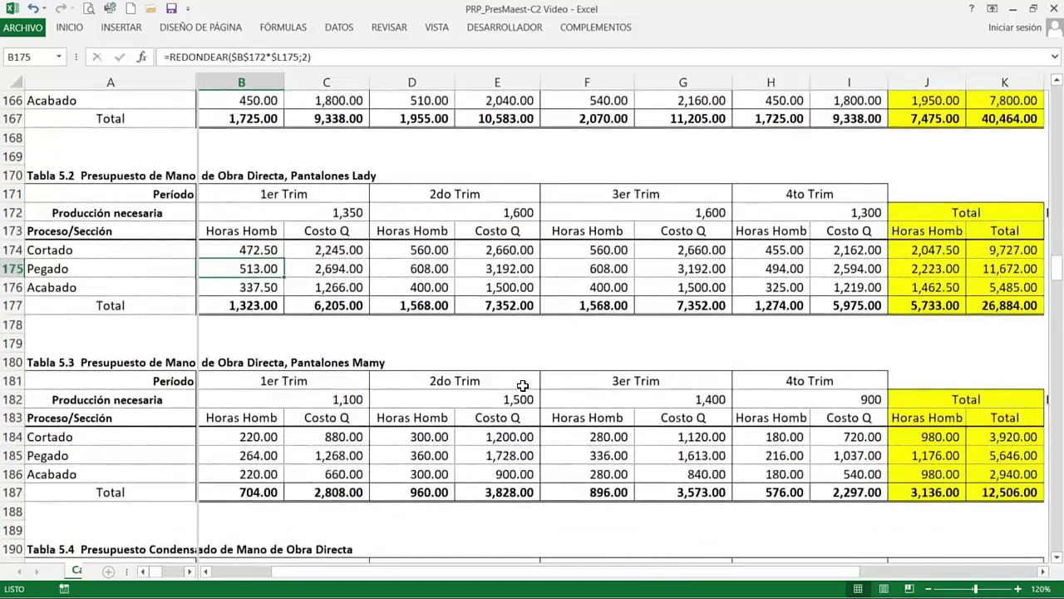
{"action": "scroll", "coordinate": [523, 385], "scroll_direction": "up", "scroll_amount": 1}
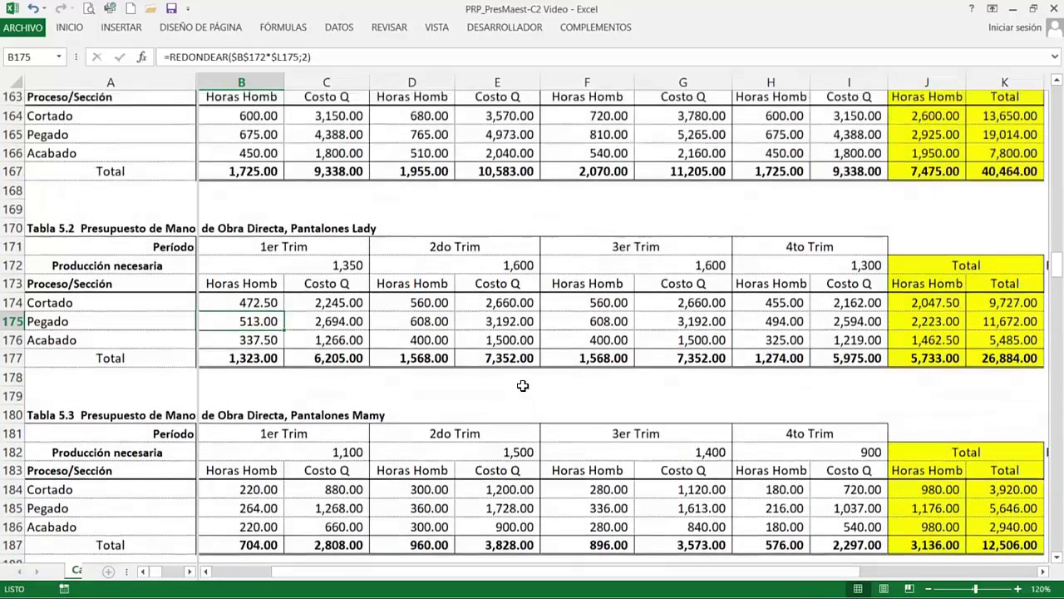
{"action": "left_click", "coordinate": [938, 176]}
{"action": "key", "text": "shift+Right"}
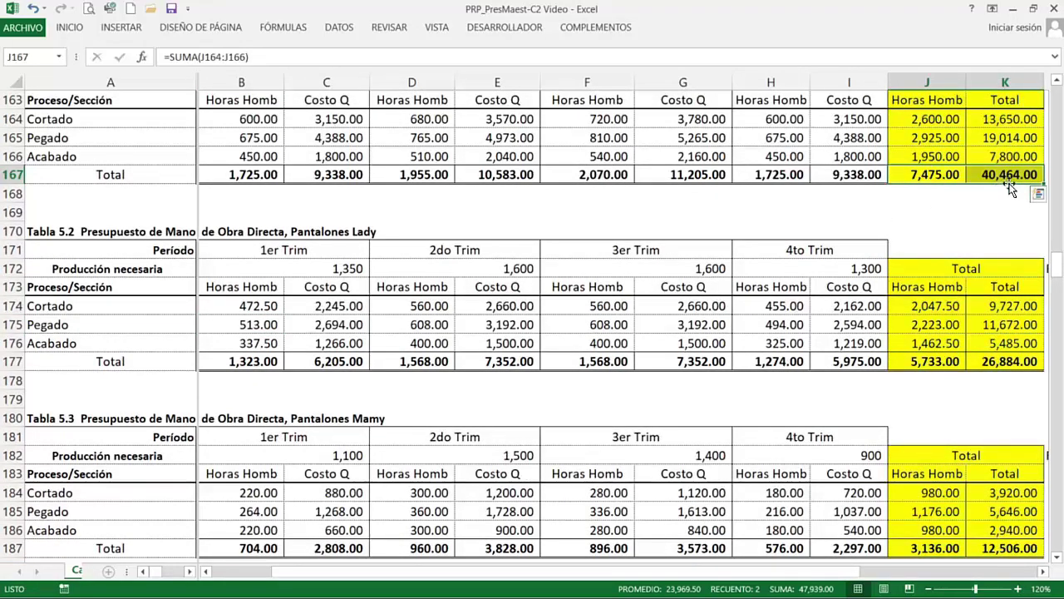
{"action": "left_click", "coordinate": [942, 360]}
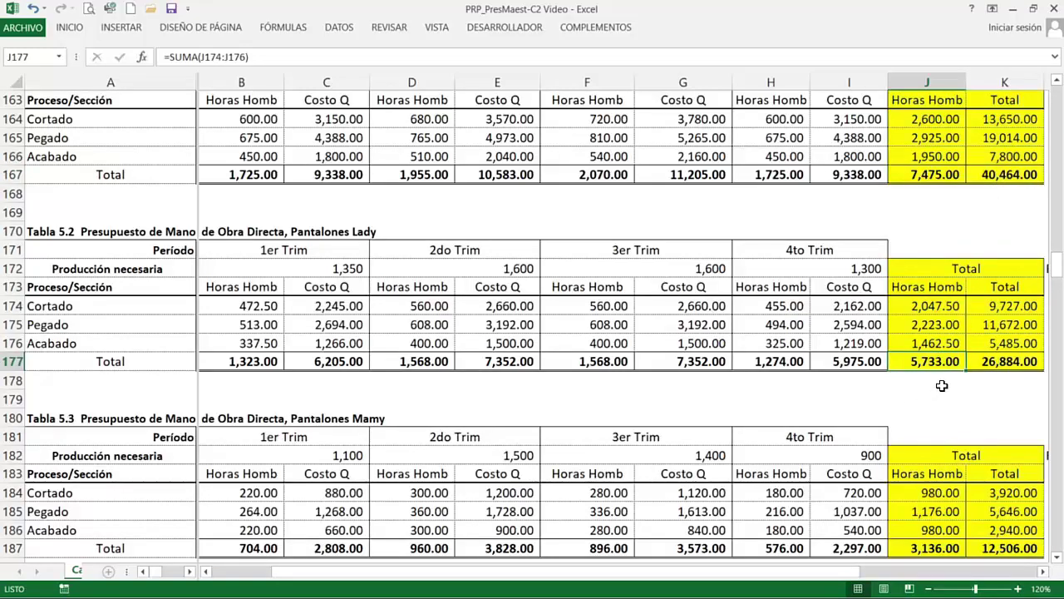
{"action": "left_click", "coordinate": [1013, 366]}
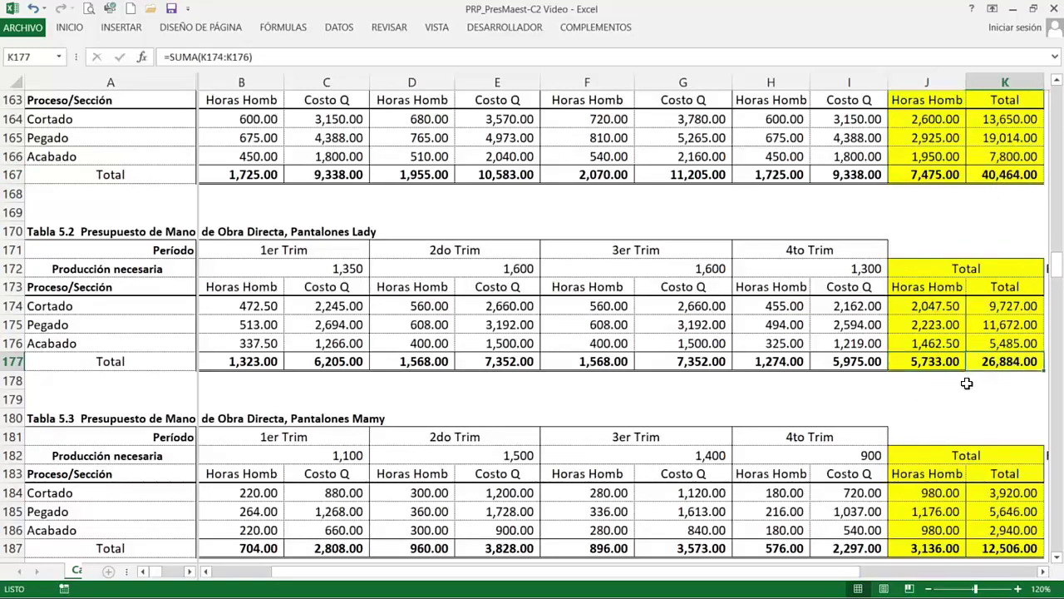
Check the annual total formulas of Tabla 5.3 in J187:K187, and recheck those of Tabla 5.1 and Tabla 5.2
{"action": "left_click", "coordinate": [922, 548]}
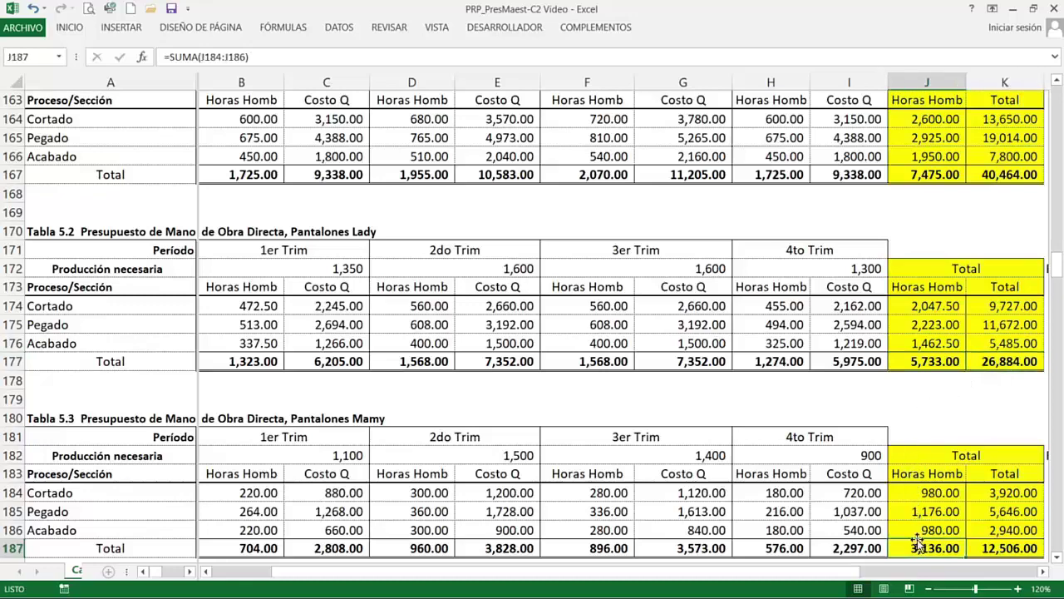
{"action": "key", "text": "Right"}
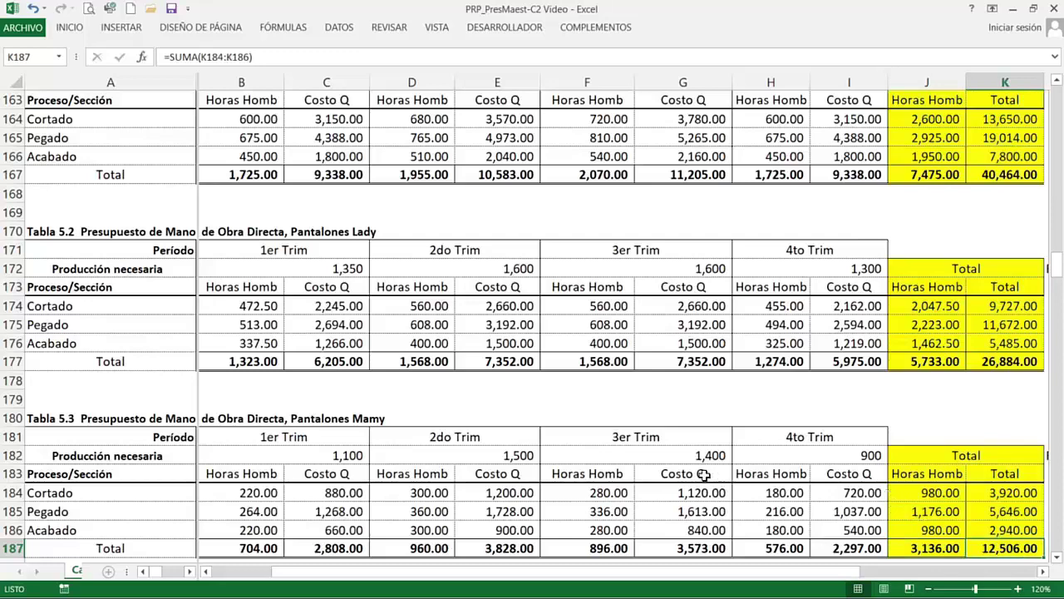
{"action": "left_click", "coordinate": [955, 178]}
{"action": "left_click", "coordinate": [996, 177]}
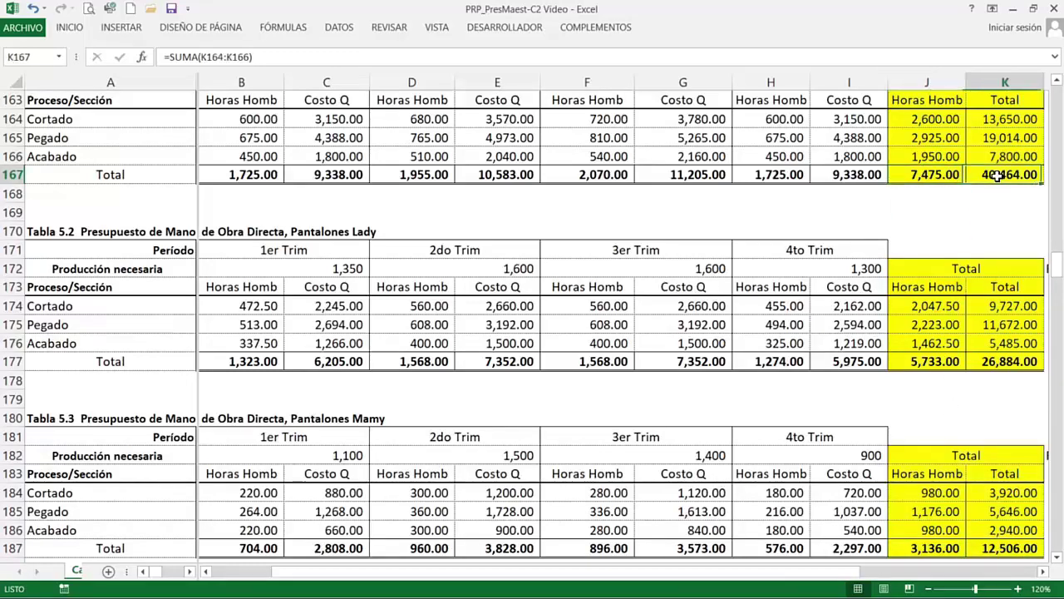
{"action": "left_click", "coordinate": [952, 366]}
{"action": "key", "text": "Right"}
Go to the condensed direct labor budget, Tabla 5.4, and select Macho's first-quarter man-hours cell, B193
{"action": "left_click", "coordinate": [253, 532]}
{"action": "scroll", "coordinate": [253, 535], "scroll_direction": "down", "scroll_amount": 1}
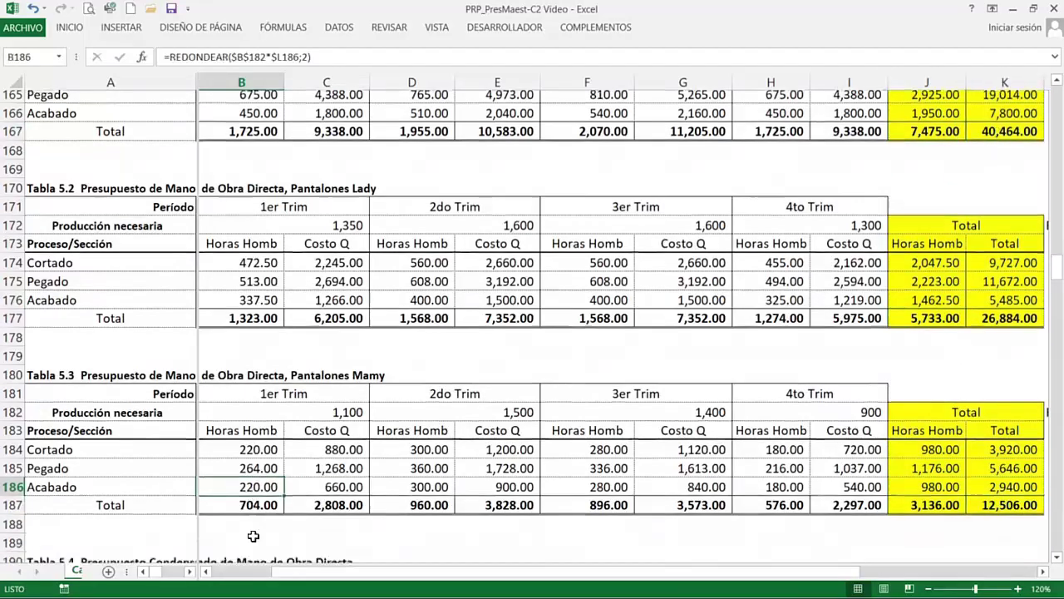
{"action": "scroll", "coordinate": [253, 534], "scroll_direction": "down", "scroll_amount": 4}
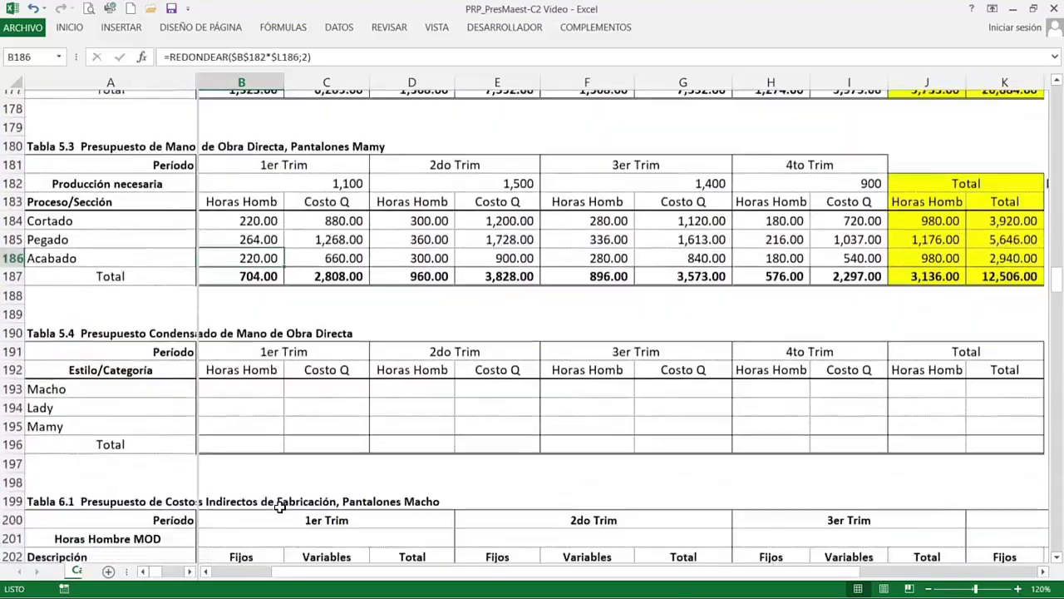
{"action": "scroll", "coordinate": [291, 419], "scroll_direction": "down", "scroll_amount": 3}
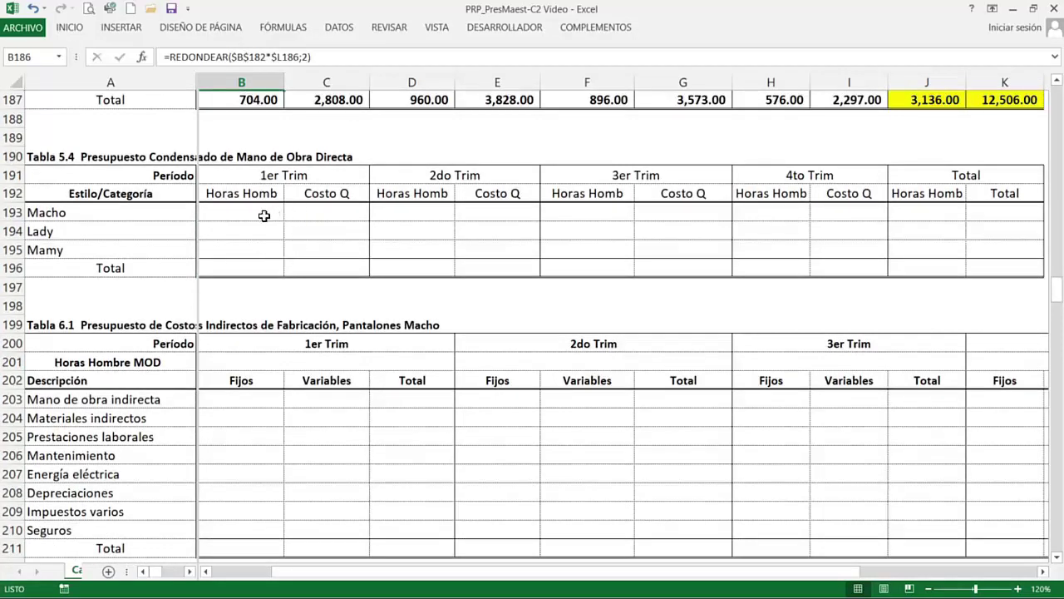
{"action": "left_click_drag", "start_coordinate": [264, 215], "coordinate": [247, 211]}
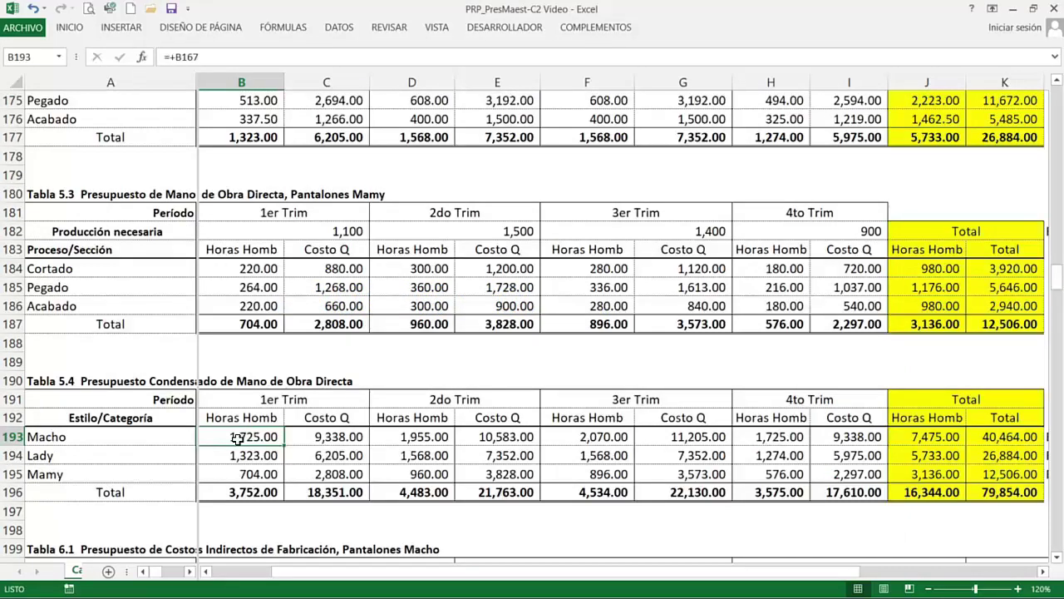
Inspect the first-quarter man-hour totals that feed Tabla 5.4 in B167, B177 and B187
{"action": "scroll", "coordinate": [238, 150], "scroll_direction": "up", "scroll_amount": 5}
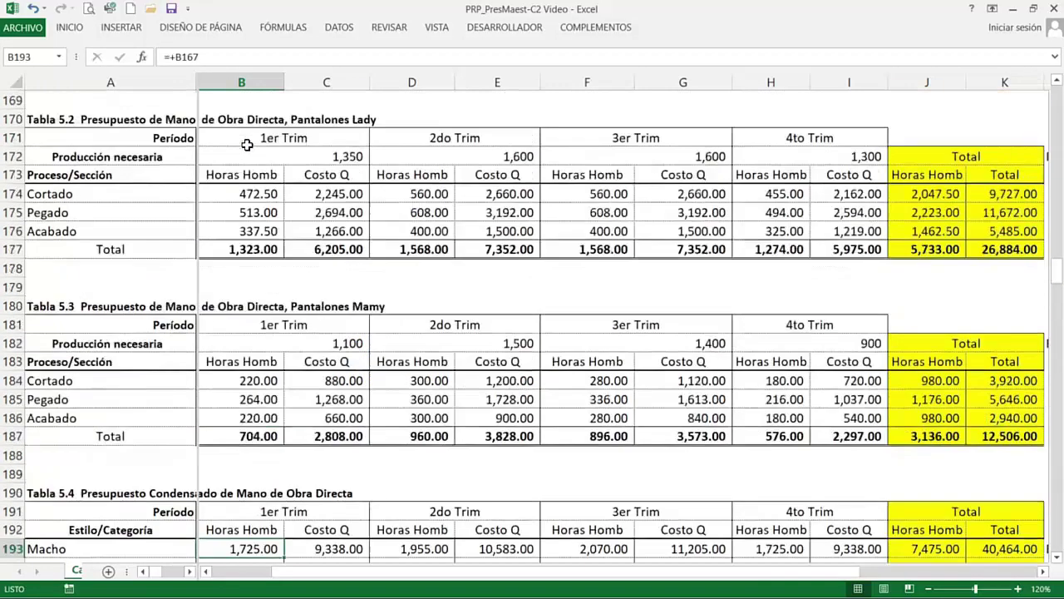
{"action": "left_click", "coordinate": [240, 230]}
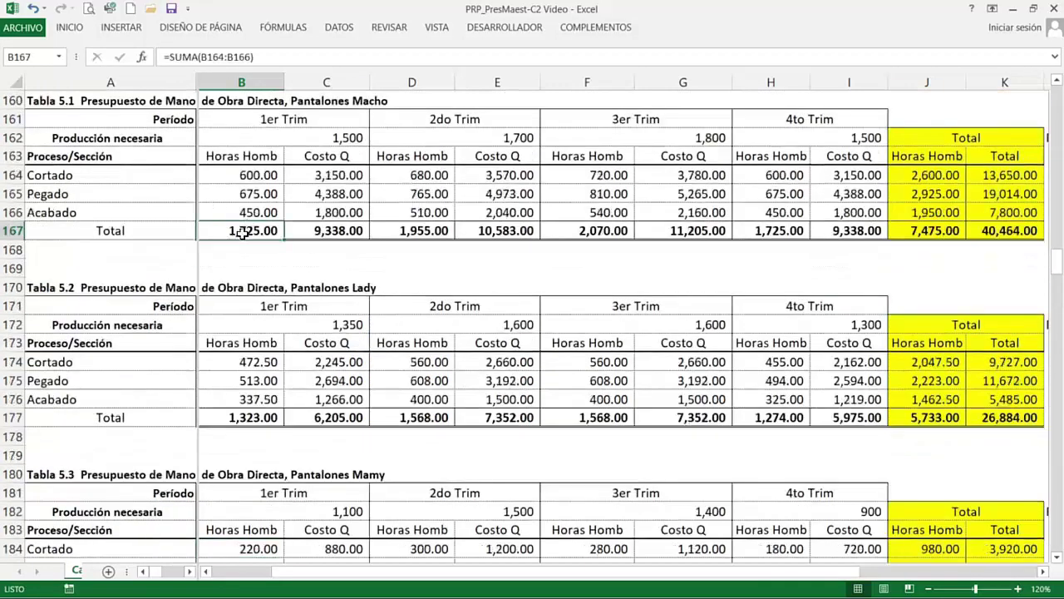
{"action": "left_click", "coordinate": [239, 416]}
{"action": "scroll", "coordinate": [242, 399], "scroll_direction": "down", "scroll_amount": 4}
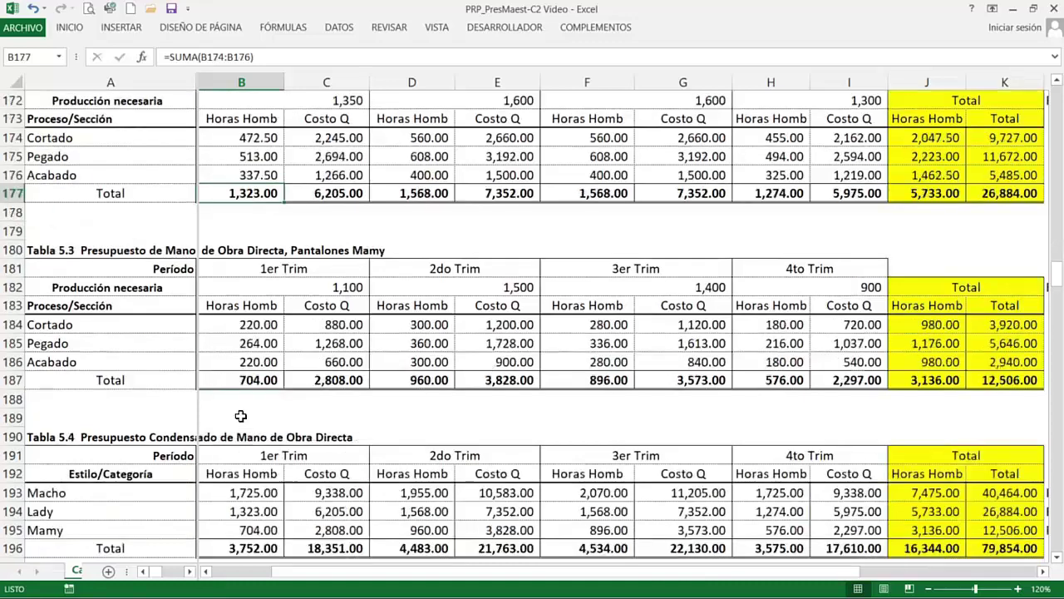
{"action": "left_click", "coordinate": [251, 375]}
{"action": "scroll", "coordinate": [249, 379], "scroll_direction": "down", "scroll_amount": 2}
{"action": "scroll", "coordinate": [250, 380], "scroll_direction": "down", "scroll_amount": 2}
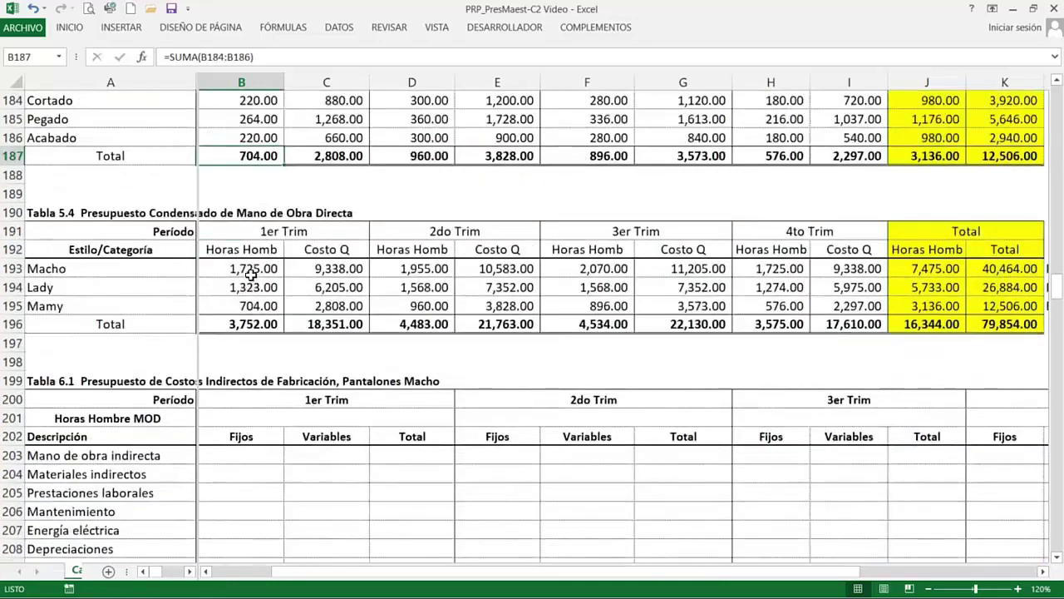
Check the first-quarter man-hours in B193:B196, and compare Macho's annual formula in J193 with the Total columns of Tabla 5.3
{"action": "left_click", "coordinate": [254, 267]}
{"action": "key", "text": "shift+Down"}
{"action": "key", "text": "shift+Down"}
{"action": "key", "text": "shift+Down"}
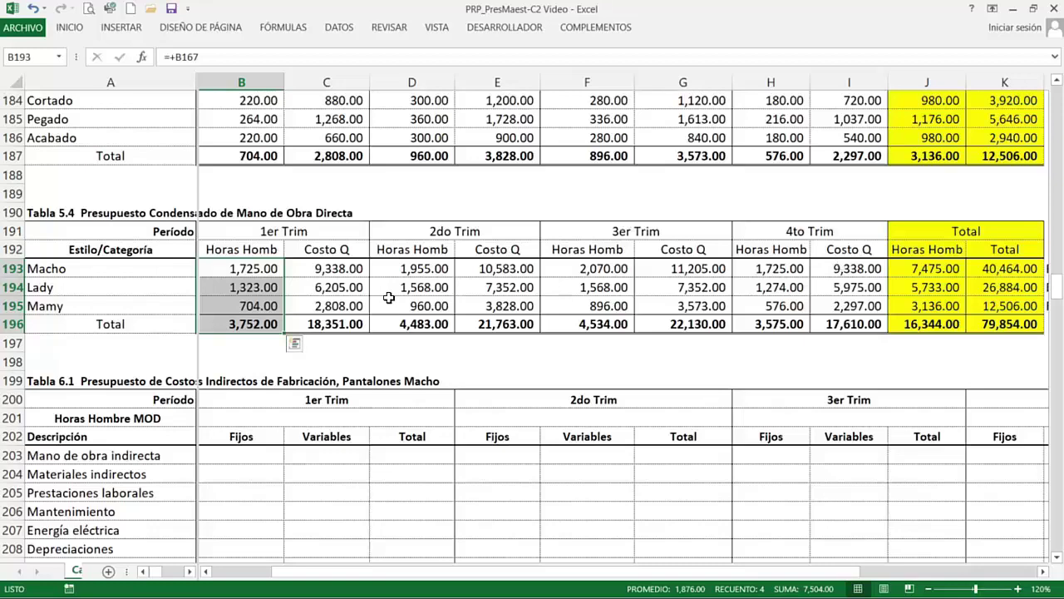
{"action": "left_click", "coordinate": [946, 266]}
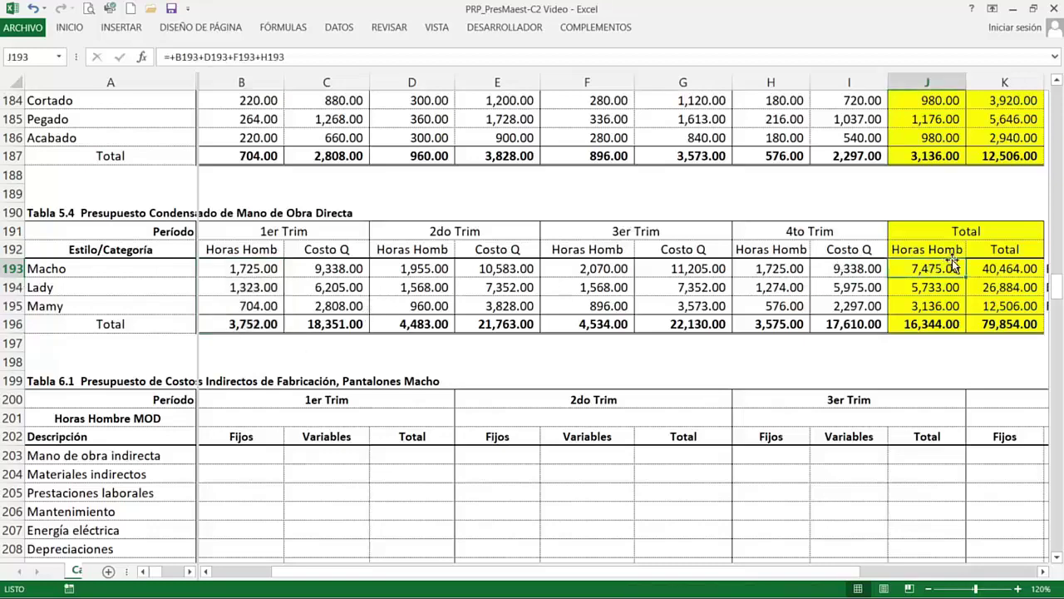
{"action": "scroll", "coordinate": [937, 314], "scroll_direction": "up", "scroll_amount": 1}
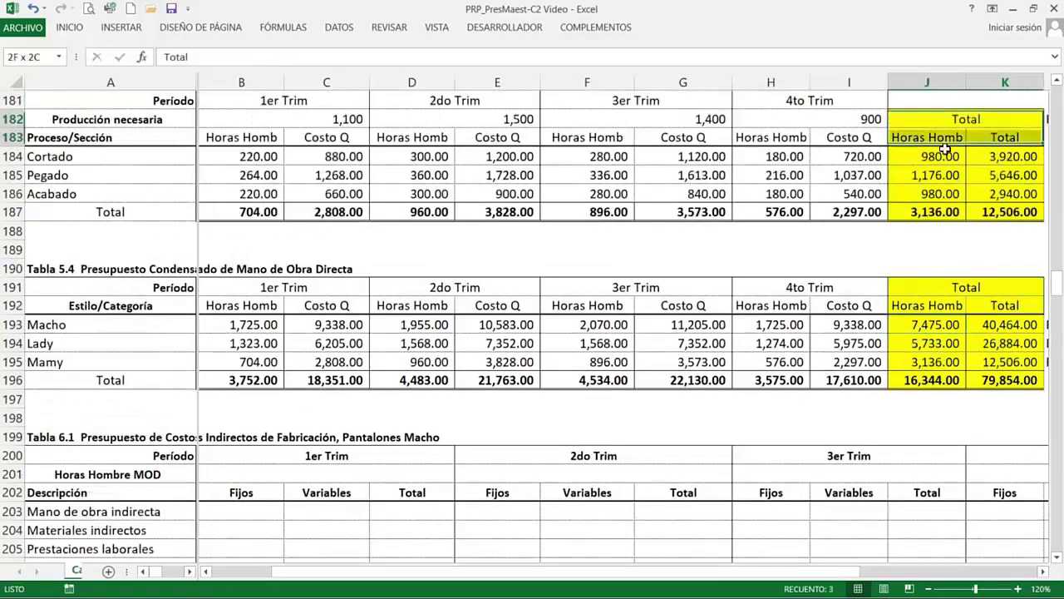
{"action": "left_click_drag", "start_coordinate": [927, 121], "coordinate": [965, 213]}
Inspect the third-quarter links of Tabla 5.4 in F194 and F193, and follow Macho's row formulas through to K193
{"action": "left_click", "coordinate": [625, 337]}
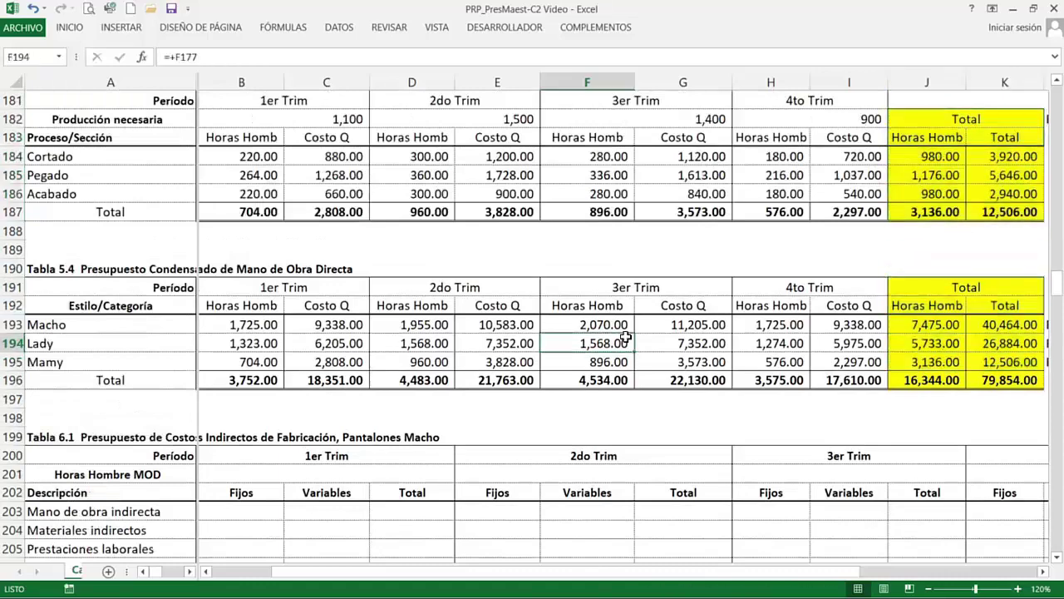
{"action": "left_click", "coordinate": [618, 326]}
{"action": "key", "text": "Right"}
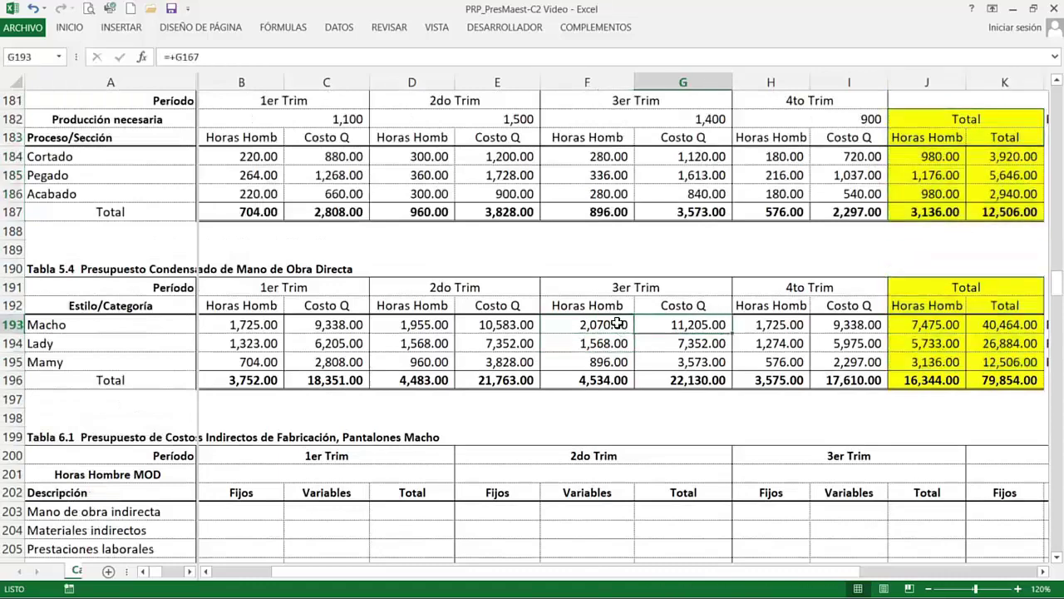
{"action": "key", "text": "Right"}
{"action": "key", "text": "Right"}
{"action": "key", "text": "Right"}
{"action": "key", "text": "Right"}
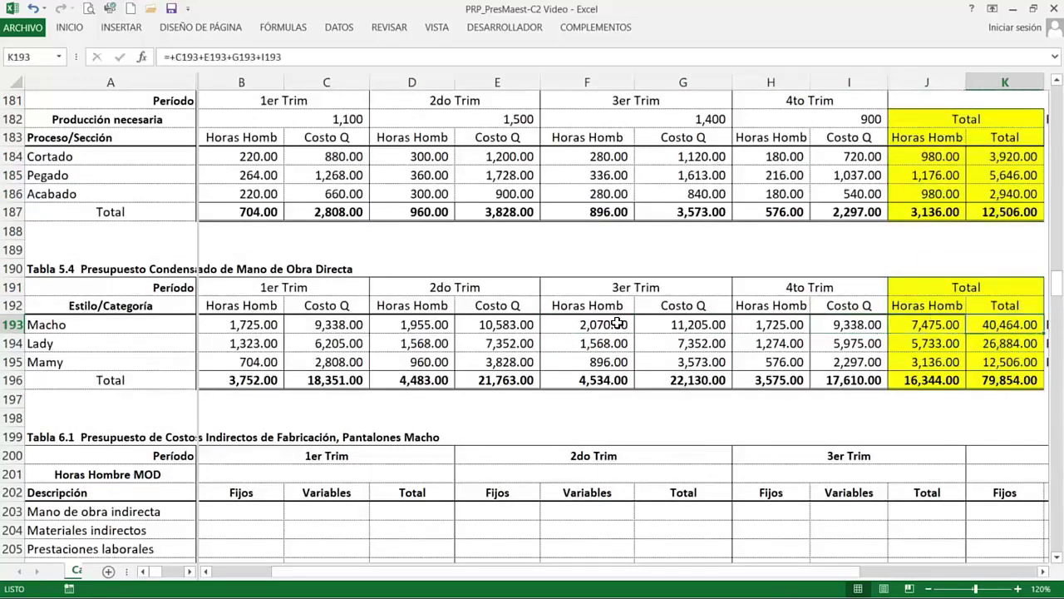
Read the source-row notes beside Tabla 5.4 in L193:L195, and return to the first-quarter total in B196
{"action": "key", "text": "Right"}
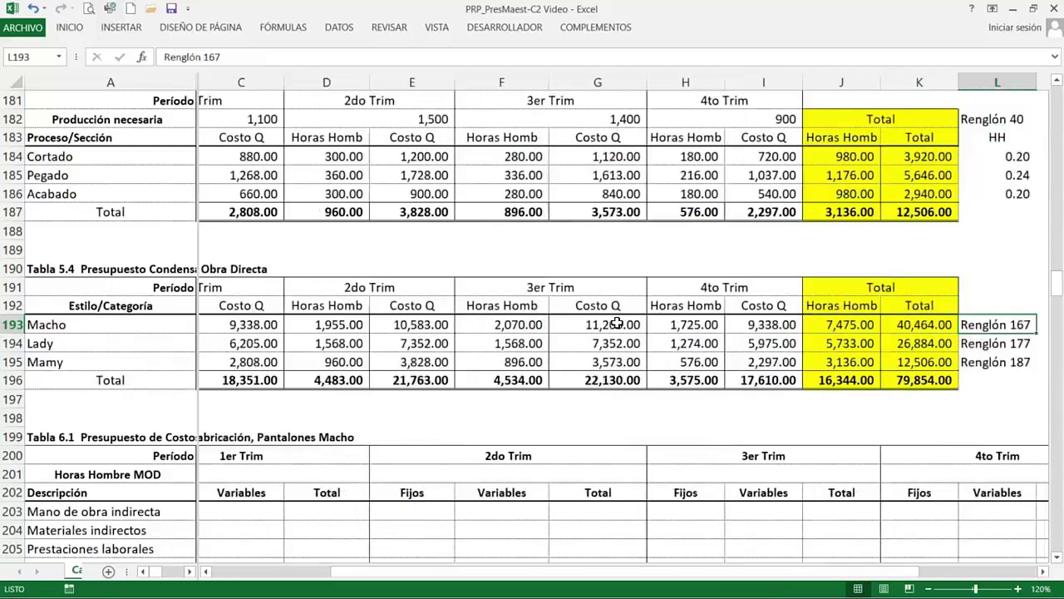
{"action": "key", "text": "Down"}
{"action": "key", "text": "Down"}
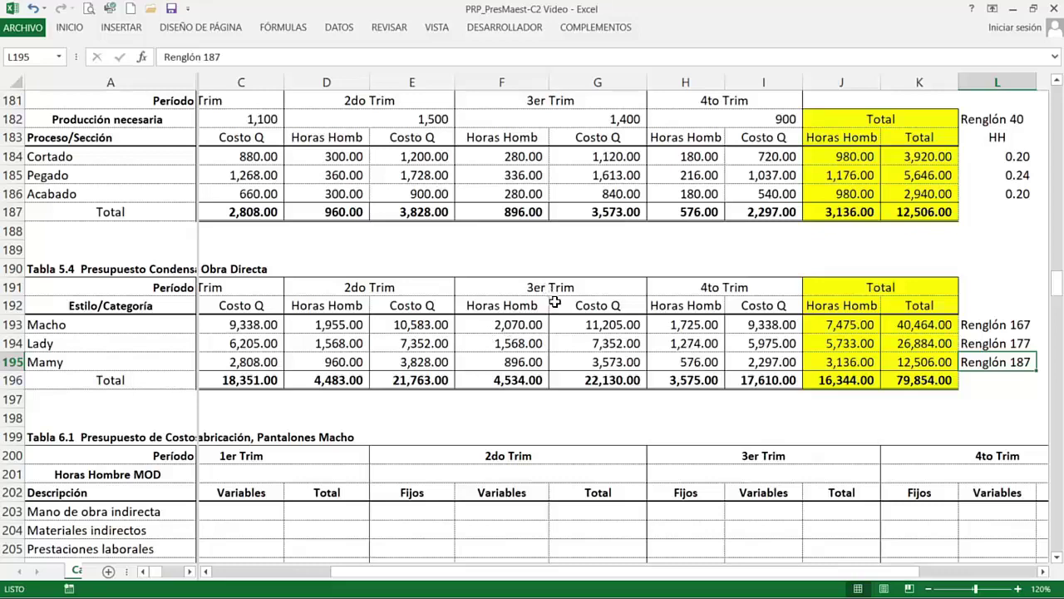
{"action": "key", "text": "Down"}
{"action": "key", "text": "Home"}
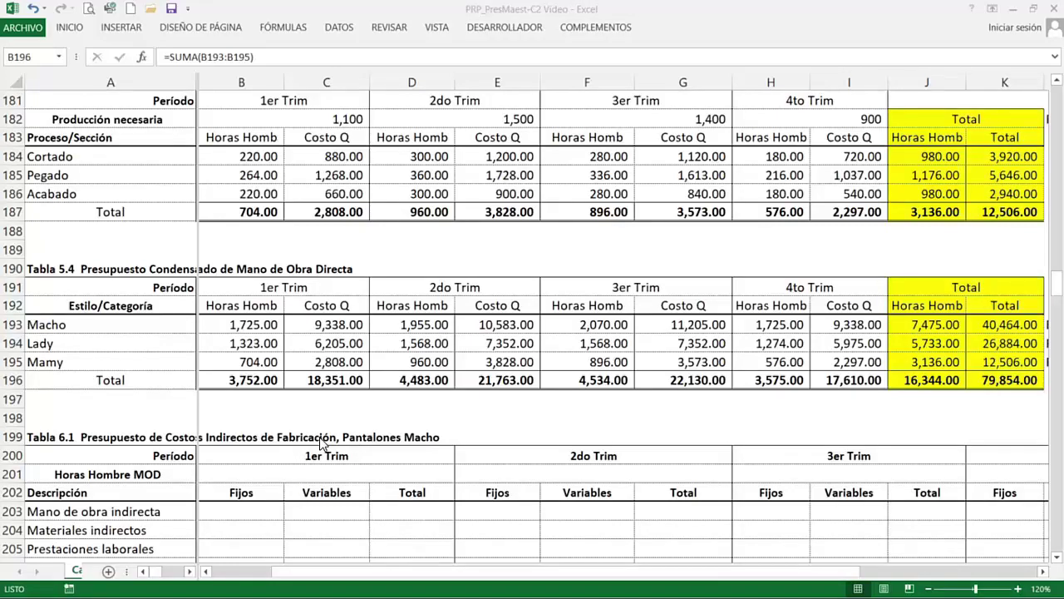
Review the layout of Tabla 6.1, the Pantalones Macho indirect manufacturing cost budget, from its Período row to Total
{"action": "left_click", "coordinate": [223, 380]}
{"action": "key", "text": "Down"}
{"action": "key", "text": "Down"}
{"action": "key", "text": "Down"}
{"action": "key", "text": "Down"}
{"action": "key", "text": "Down"}
{"action": "key", "text": "Down"}
{"action": "key", "text": "Down"}
{"action": "key", "text": "Down"}
{"action": "key", "text": "Down"}
{"action": "key", "text": "Down"}
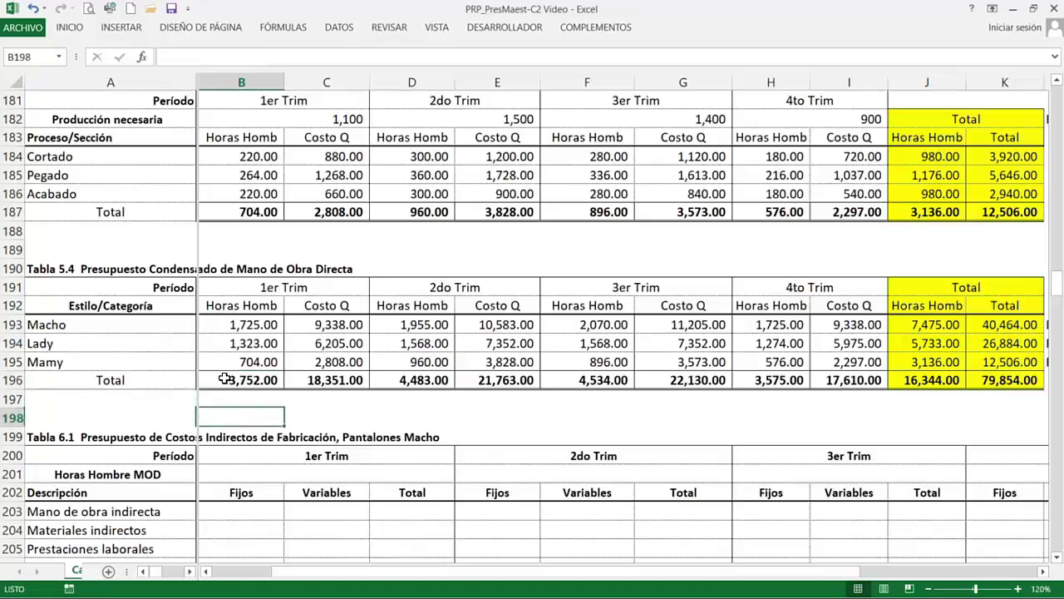
{"action": "key", "text": "Down"}
{"action": "key", "text": "Down"}
{"action": "key", "text": "Down"}
{"action": "key", "text": "Down"}
{"action": "key", "text": "Down"}
{"action": "key", "text": "Down"}
{"action": "key", "text": "Down"}
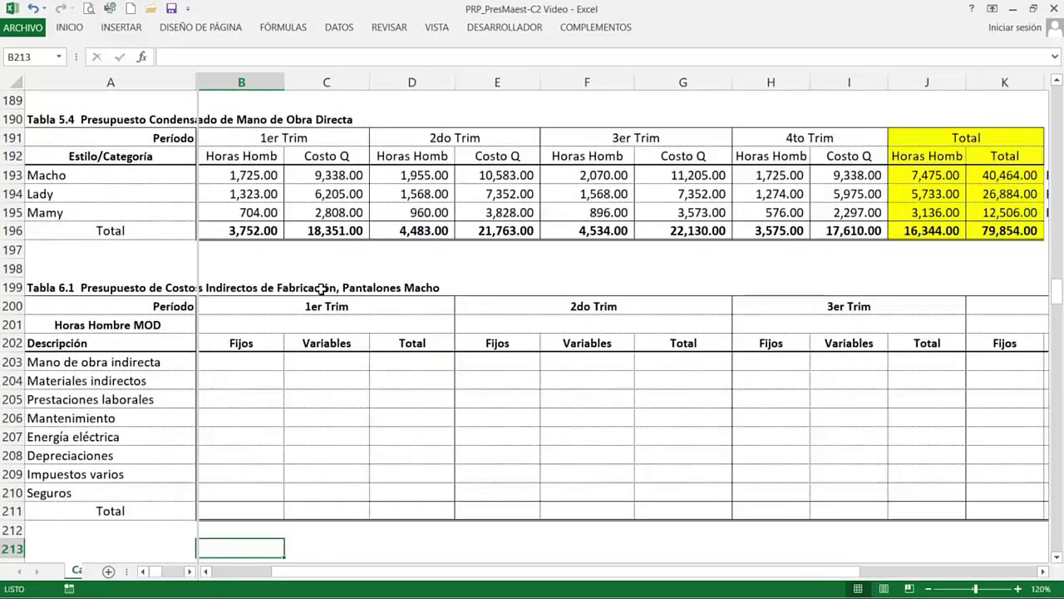
{"action": "mouse_move", "coordinate": [262, 358]}
{"action": "left_mouse_down"}
{"action": "mouse_move", "coordinate": [282, 510]}
{"action": "mouse_move", "coordinate": [591, 504]}
{"action": "mouse_move", "coordinate": [576, 520]}
{"action": "mouse_move", "coordinate": [399, 468]}
{"action": "left_mouse_up"}
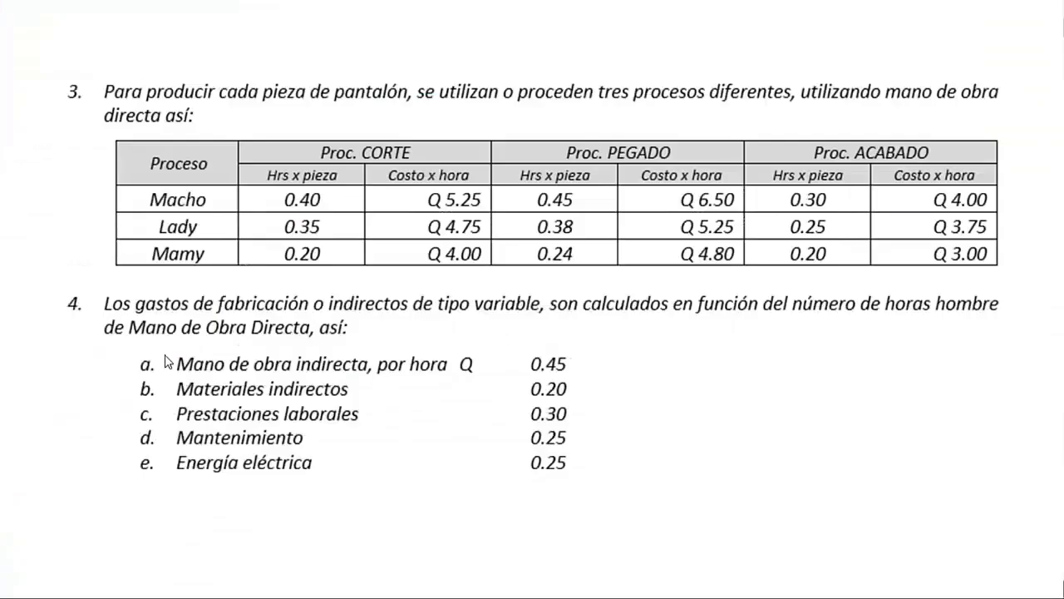
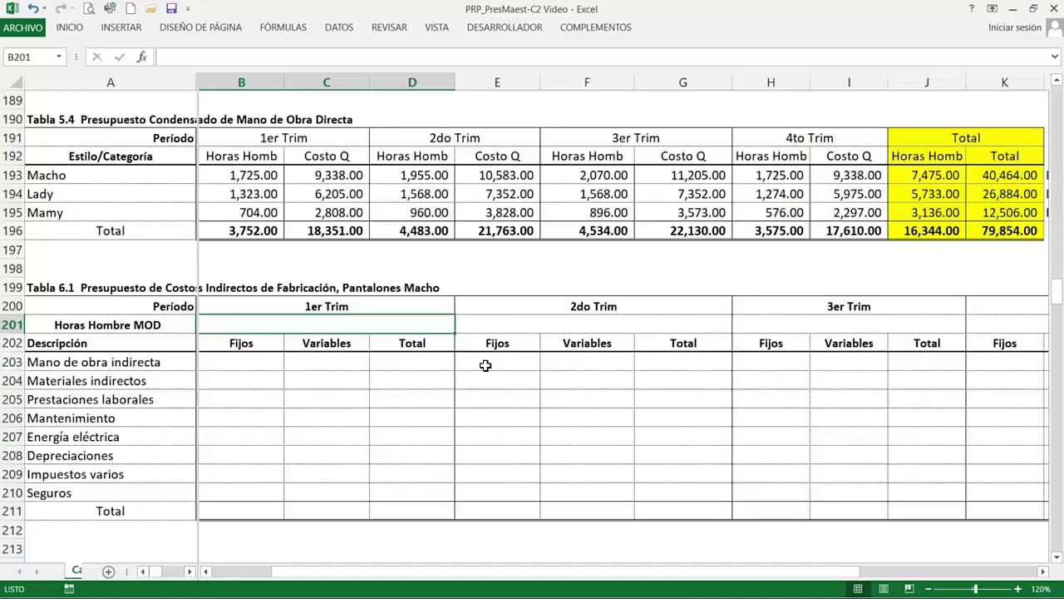
Link the first-quarter Horas Hombre MOD in B201 of Tabla 6.1 to Macho's man-hours with the formula +B193
{"action": "type", "text": "+"}
{"action": "key", "text": "Up"}
{"action": "key", "text": "Up"}
{"action": "key", "text": "Up"}
{"action": "key", "text": "Up"}
{"action": "key", "text": "Up"}
{"action": "key", "text": "Up"}
{"action": "key", "text": "Up"}
{"action": "key", "text": "Up"}
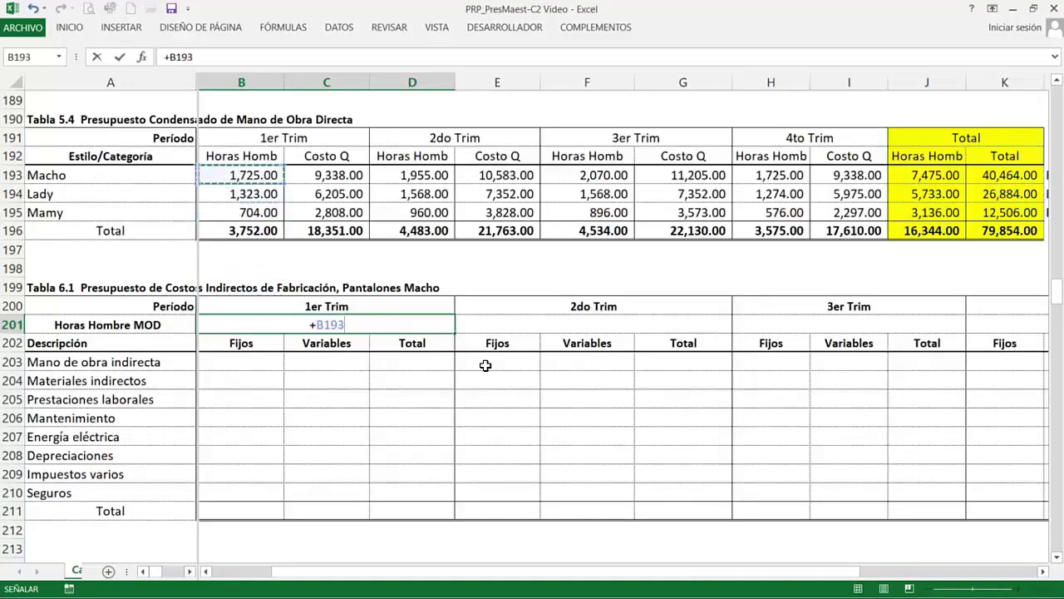
{"action": "key", "text": "Return"}
Link the second-quarter Horas Hombre MOD in E201 to Macho's man-hours with the formula +D193
{"action": "key", "text": "Up"}
{"action": "key", "text": "Right"}
{"action": "type", "text": "+"}
{"action": "left_click", "coordinate": [433, 175]}
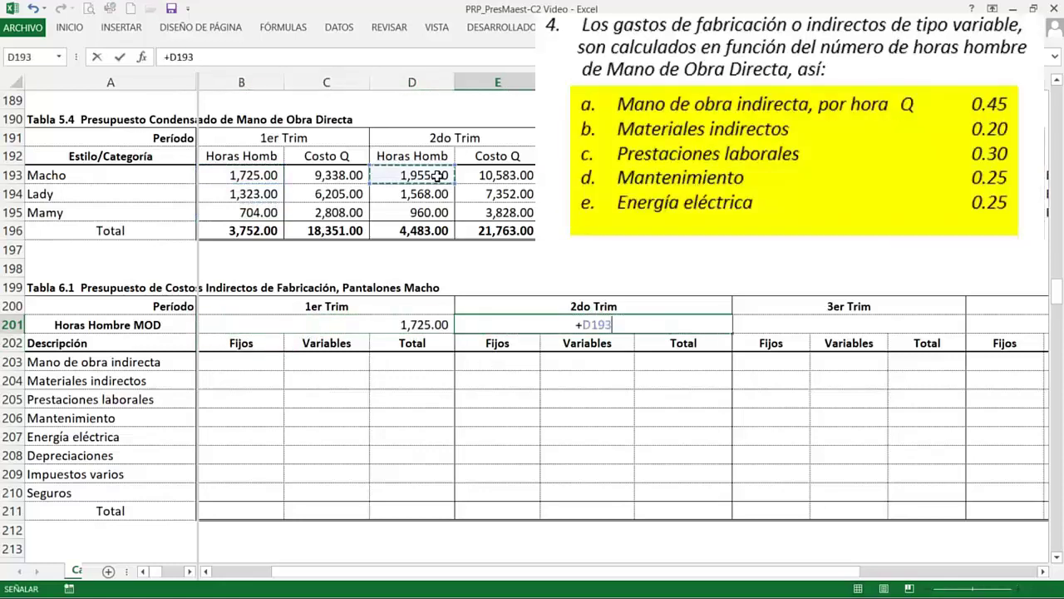
{"action": "key", "text": "Return"}
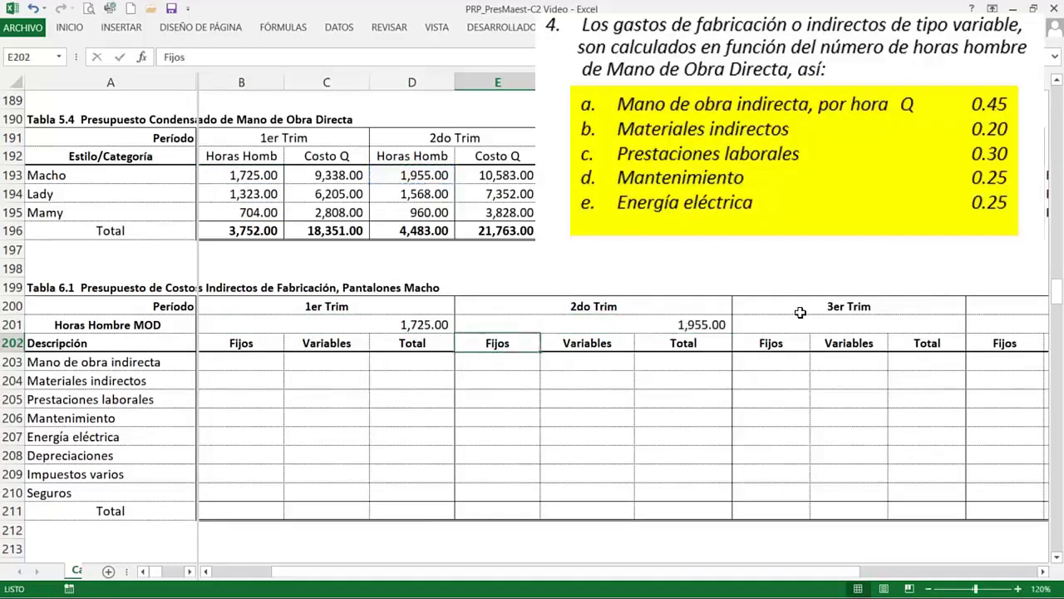
Link the third- and fourth-quarter Horas Hombre MOD in H201 and K201 to Macho's man-hours with +F193 and +H193
{"action": "left_click", "coordinate": [849, 324]}
{"action": "type", "text": "+"}
{"action": "left_click", "coordinate": [582, 174]}
{"action": "key", "text": "Return"}
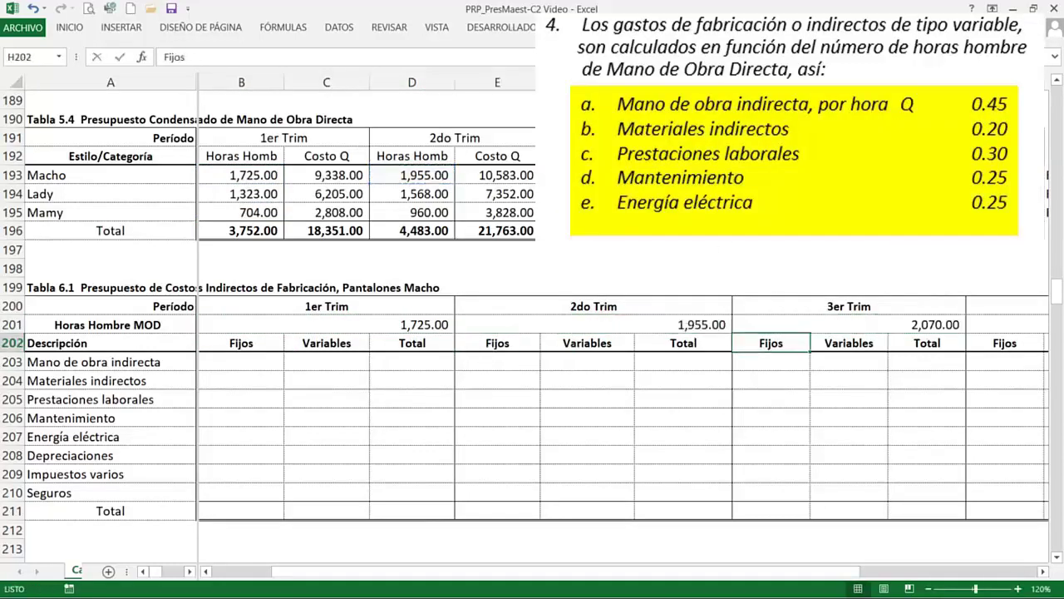
{"action": "left_click", "coordinate": [1004, 324]}
{"action": "type", "text": "+"}
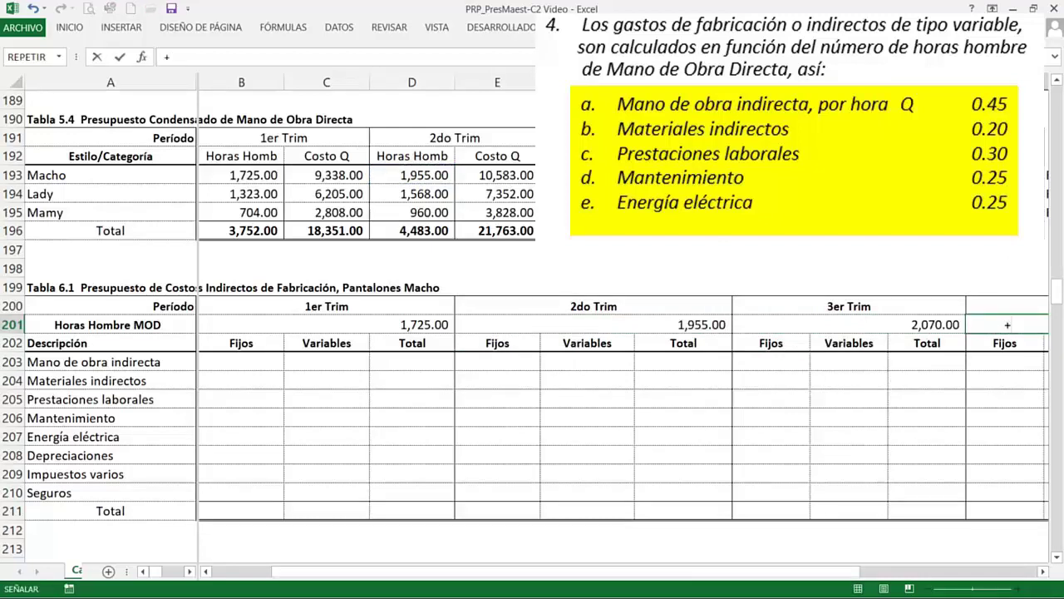
{"action": "left_click", "coordinate": [771, 174]}
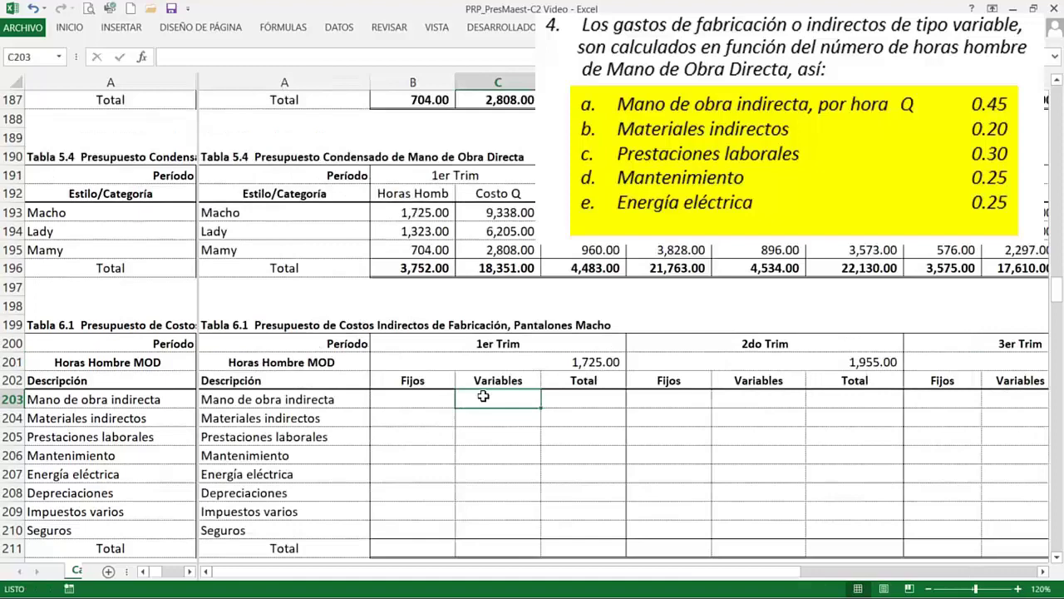
Review the Costo Asoc HH rates in column N of Tabla 6.1 against the indirect cost descriptions, starting with Mano de obra indirecta
{"action": "key", "text": "Right"}
{"action": "key", "text": "Right"}
{"action": "key", "text": "Right"}
{"action": "key", "text": "Right"}
{"action": "key", "text": "Right"}
{"action": "key", "text": "Right"}
{"action": "key", "text": "Right"}
{"action": "key", "text": "Right"}
{"action": "key", "text": "Right"}
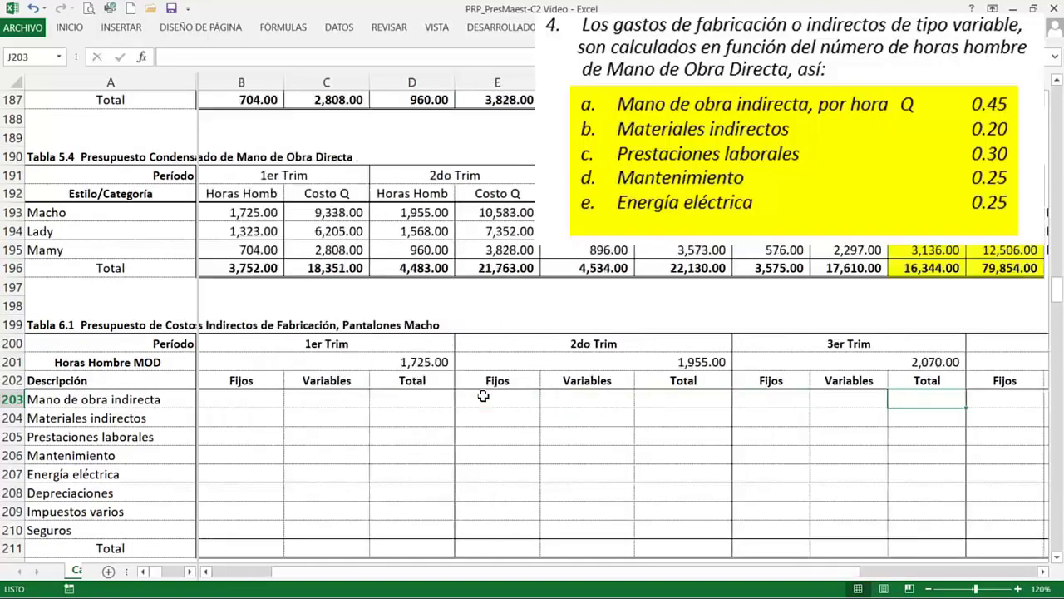
{"action": "key", "text": "Right"}
{"action": "key", "text": "Right"}
{"action": "key", "text": "Down"}
{"action": "key", "text": "Down"}
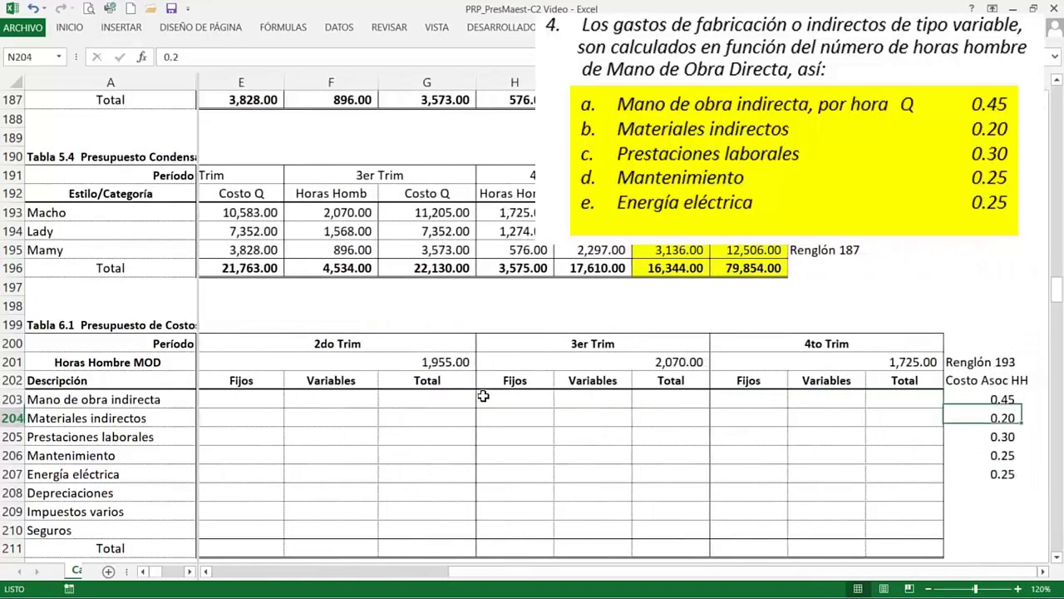
{"action": "key", "text": "Down"}
{"action": "key", "text": "Down"}
{"action": "key", "text": "Up"}
{"action": "key", "text": "Up"}
{"action": "key", "text": "Up"}
{"action": "key", "text": "Up"}
{"action": "key", "text": "Up"}
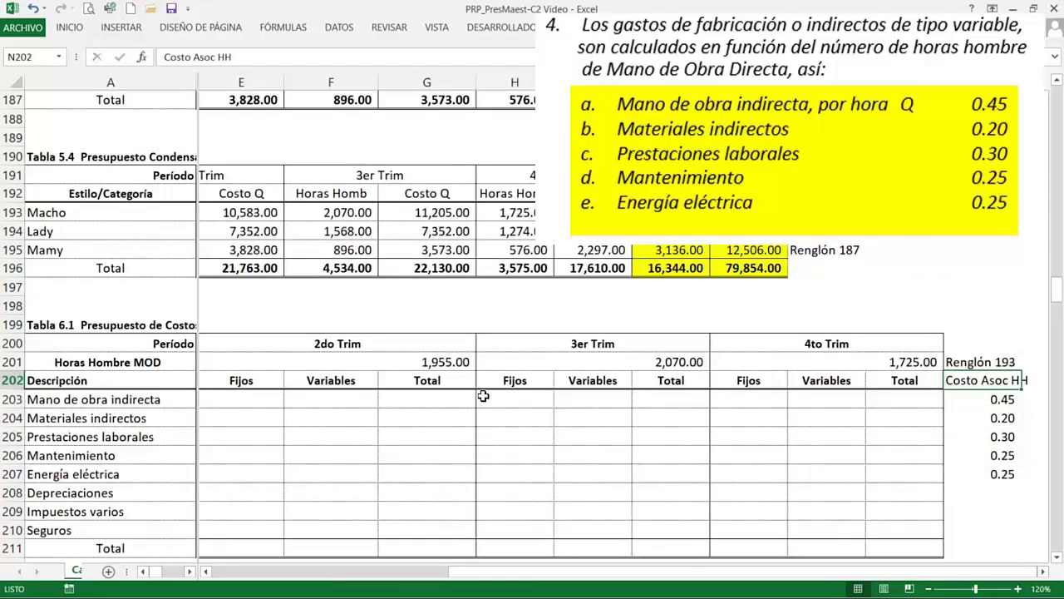
{"action": "key", "text": "Down"}
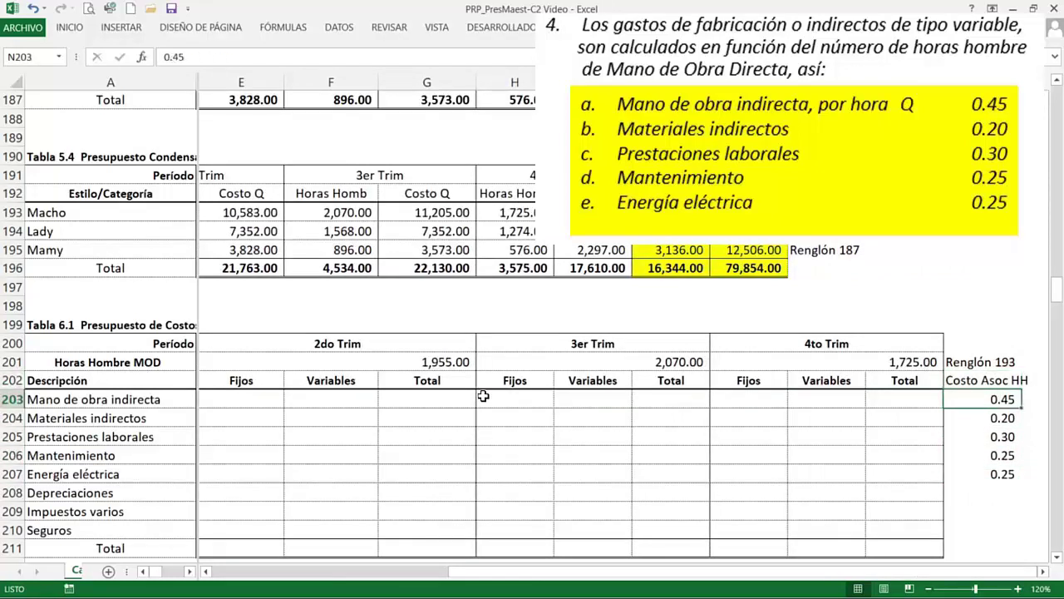
{"action": "left_click", "coordinate": [75, 403]}
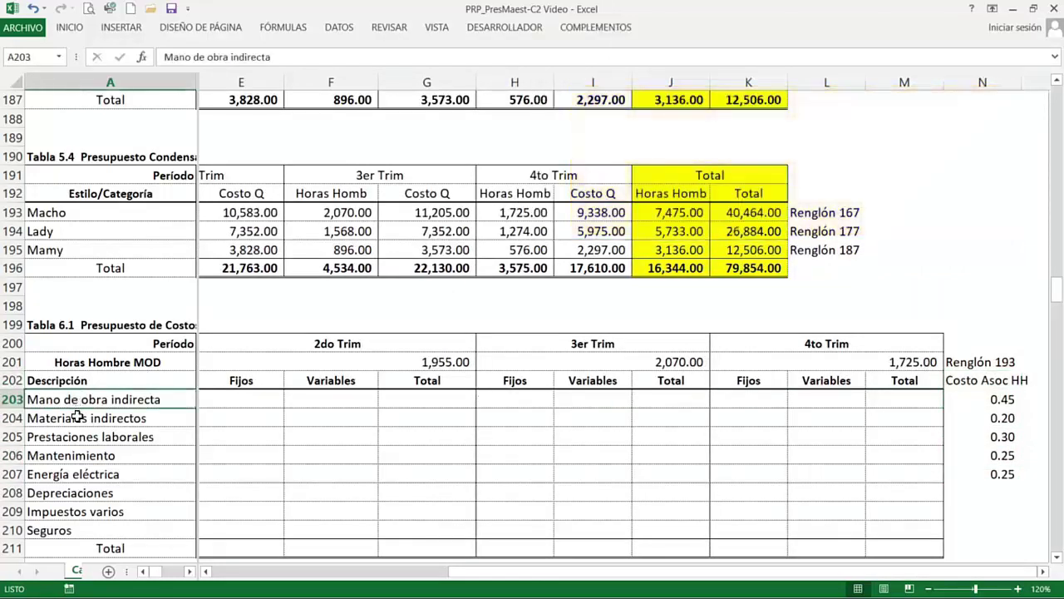
Review the indirect cost descriptions in Tabla 6.1 from Materiales indirectos through Energía eléctrica
{"action": "left_click", "coordinate": [76, 418]}
{"action": "left_click", "coordinate": [70, 436]}
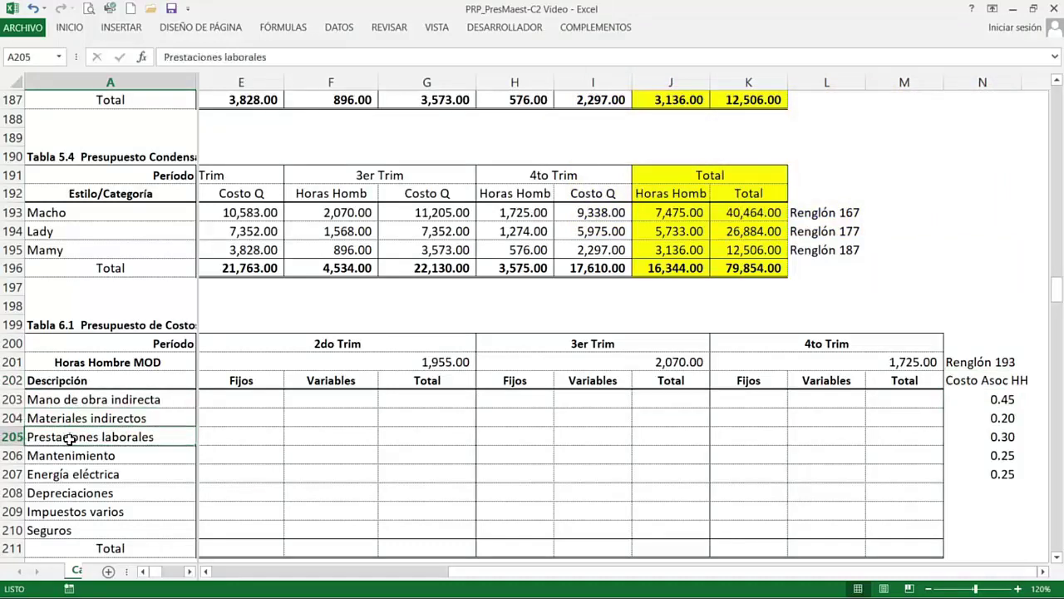
{"action": "left_click", "coordinate": [71, 456]}
{"action": "left_click", "coordinate": [71, 474]}
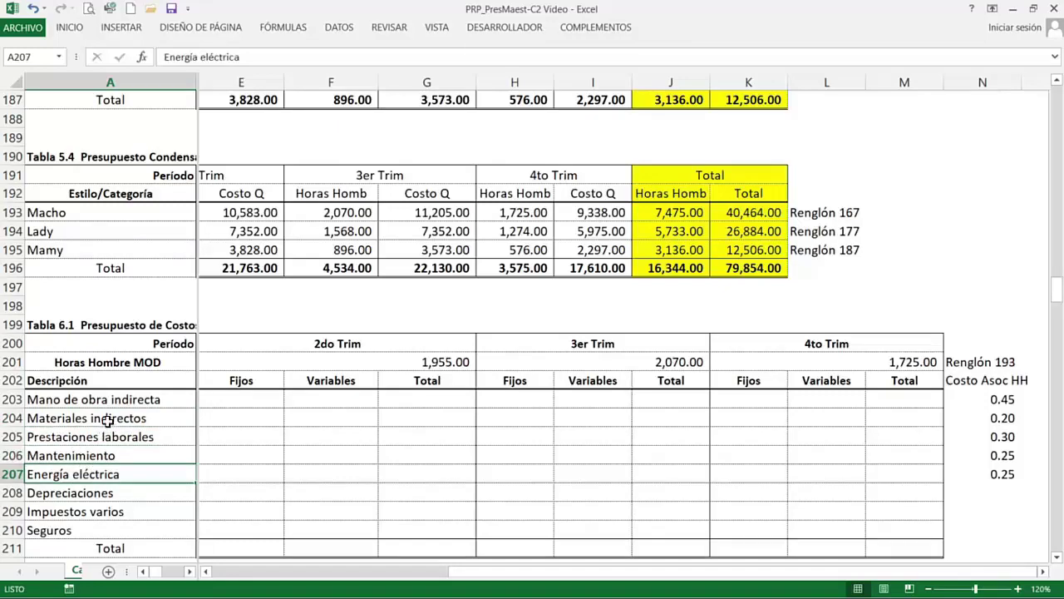
Write the first-quarter variable Mano de obra indirecta formula in C203 as =REDONDEAR.MAS($B$201*N203;0)
{"action": "left_click", "coordinate": [239, 396]}
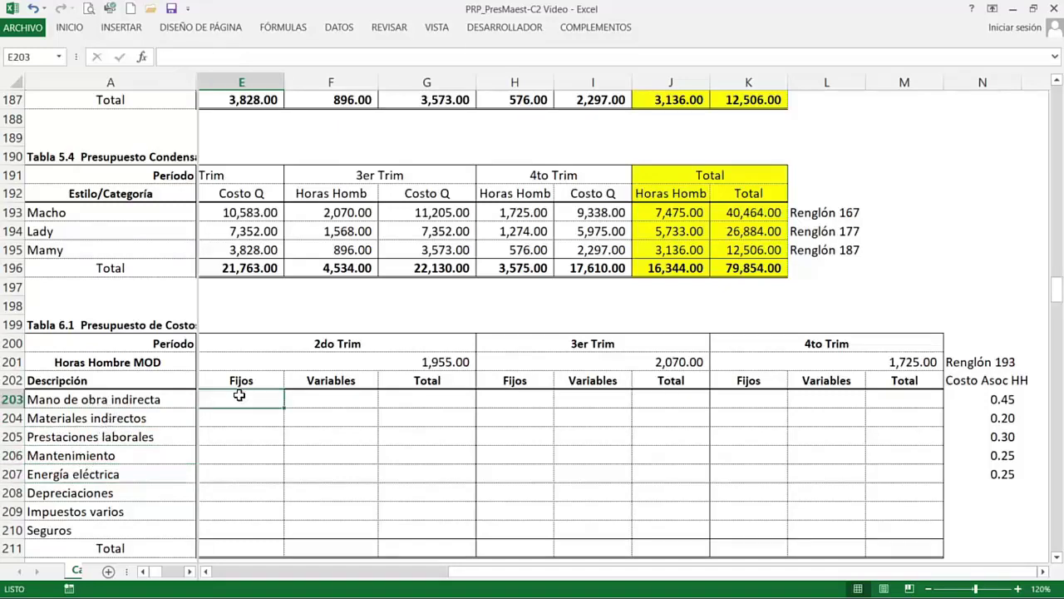
{"action": "key", "text": "Left"}
{"action": "key", "text": "Left"}
{"action": "key", "text": "Left"}
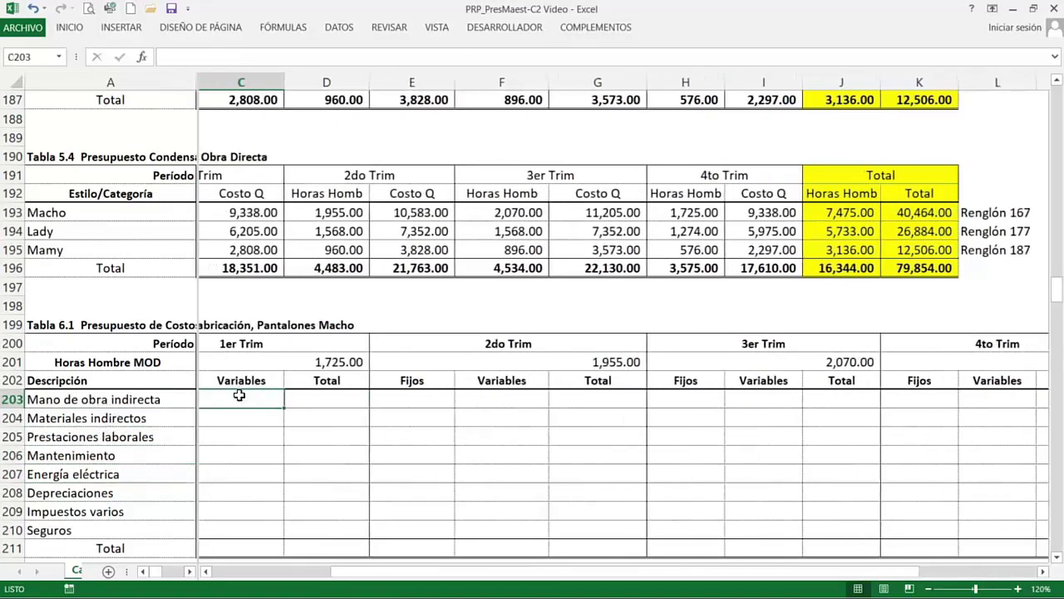
{"action": "key", "text": "Right"}
{"action": "type", "text": "=re"}
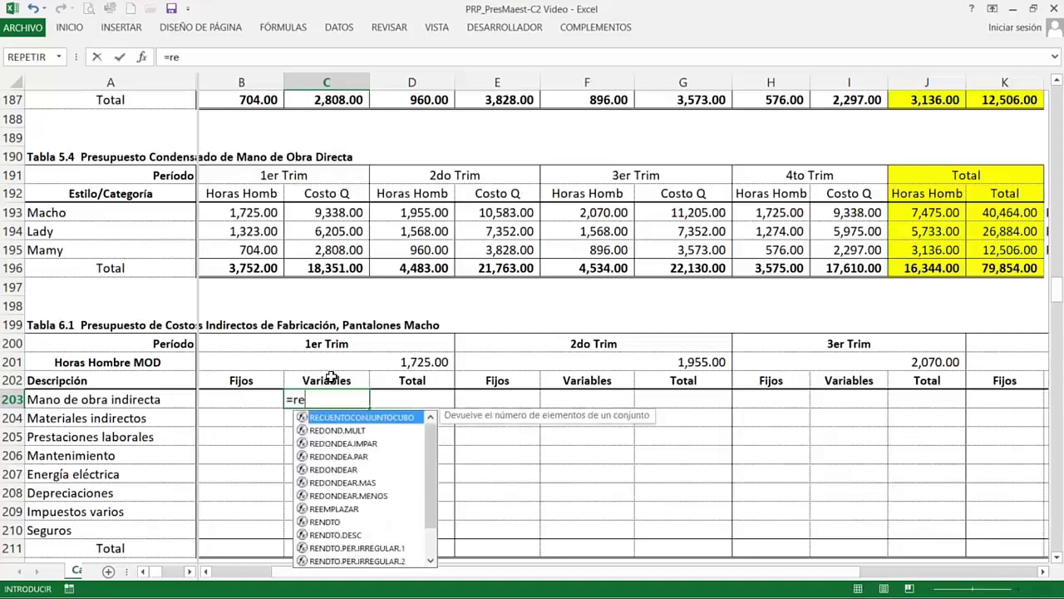
{"action": "type", "text": "dondear.mas("}
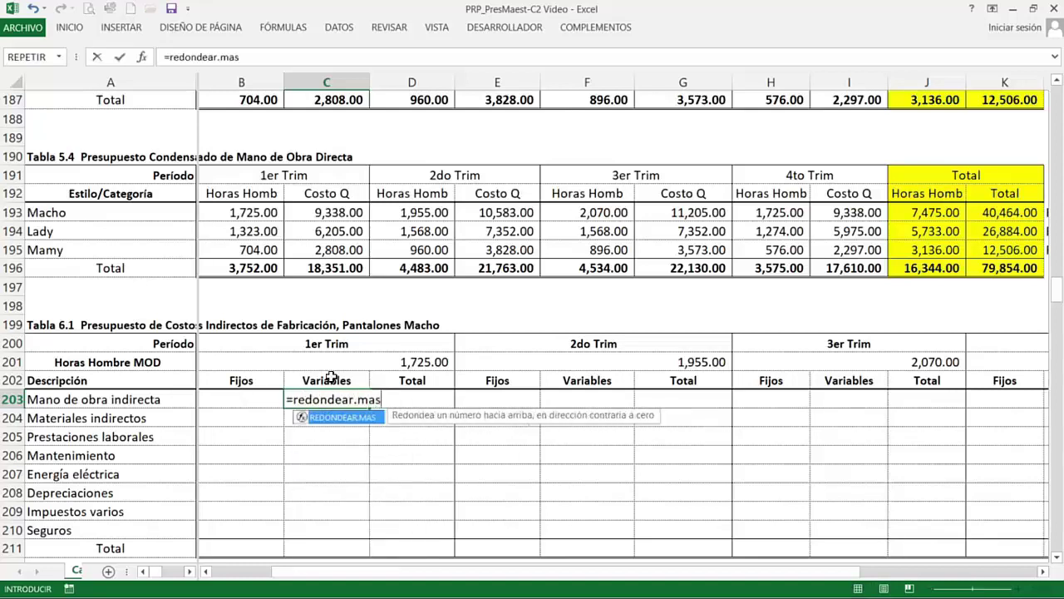
{"action": "key", "text": "Up"}
{"action": "key", "text": "Up"}
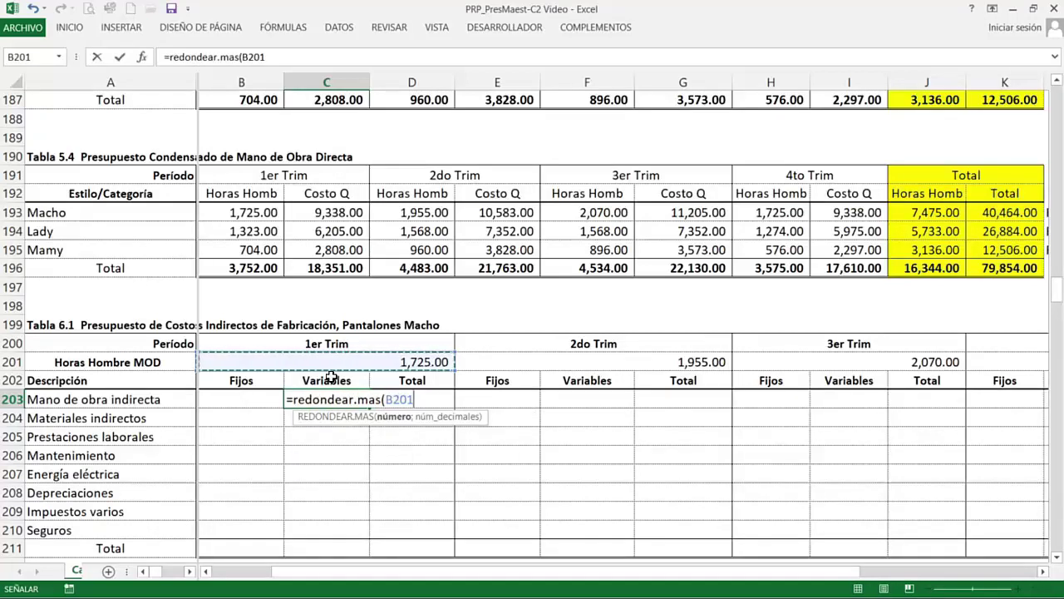
{"action": "key", "text": "F4"}
{"action": "type", "text": "*"}
{"action": "key", "text": "Right"}
{"action": "key", "text": "Right"}
{"action": "key", "text": "Right"}
{"action": "key", "text": "Right"}
{"action": "key", "text": "Right"}
{"action": "key", "text": "Right"}
{"action": "key", "text": "Right"}
{"action": "key", "text": "Right"}
{"action": "key", "text": "Right"}
{"action": "key", "text": "Right"}
{"action": "key", "text": "Right"}
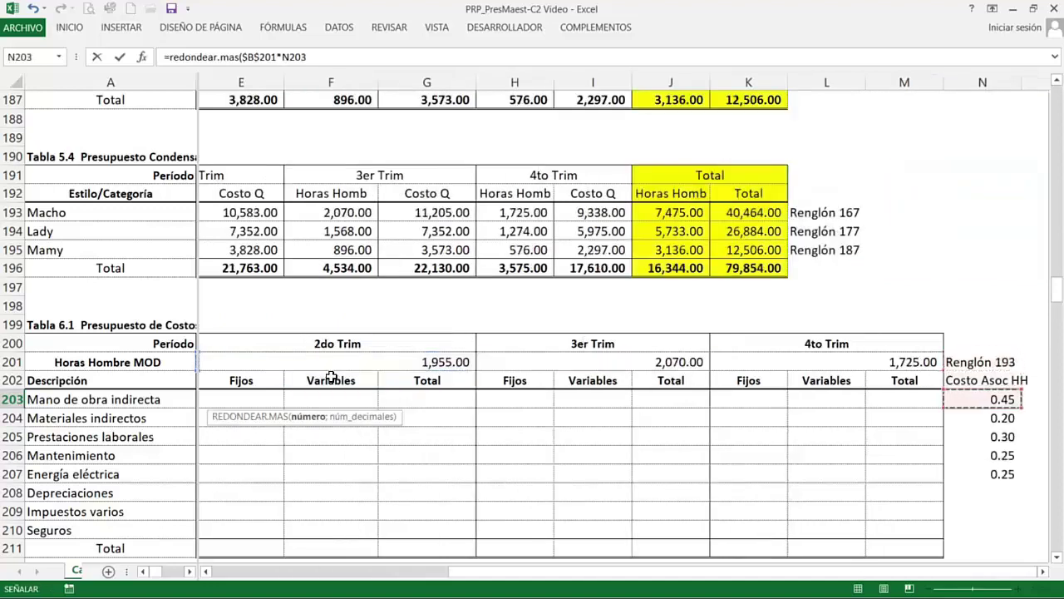
{"action": "type", "text": ";"}
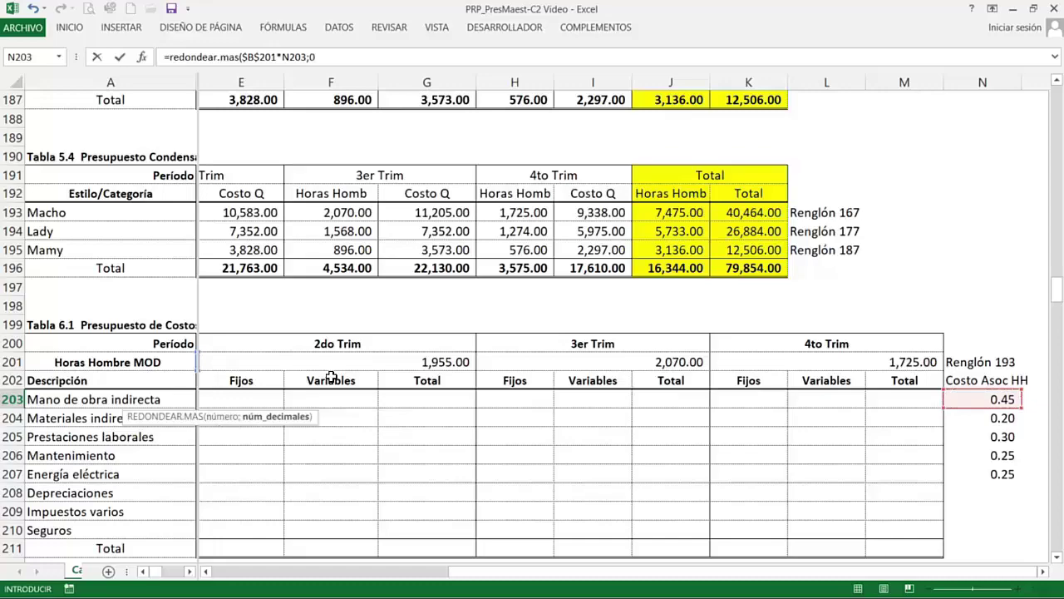
{"action": "type", "text": "0)"}
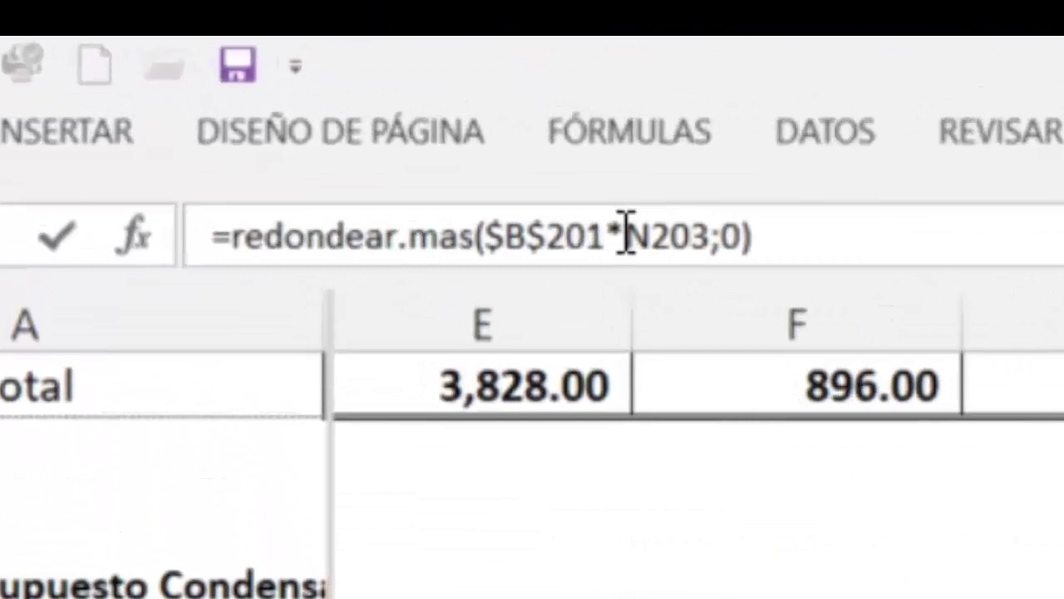
Make the rate's column absolute as $N203 in the C203 formula and fill it down through Energía eléctrica in C207
{"action": "left_click", "coordinate": [625, 237]}
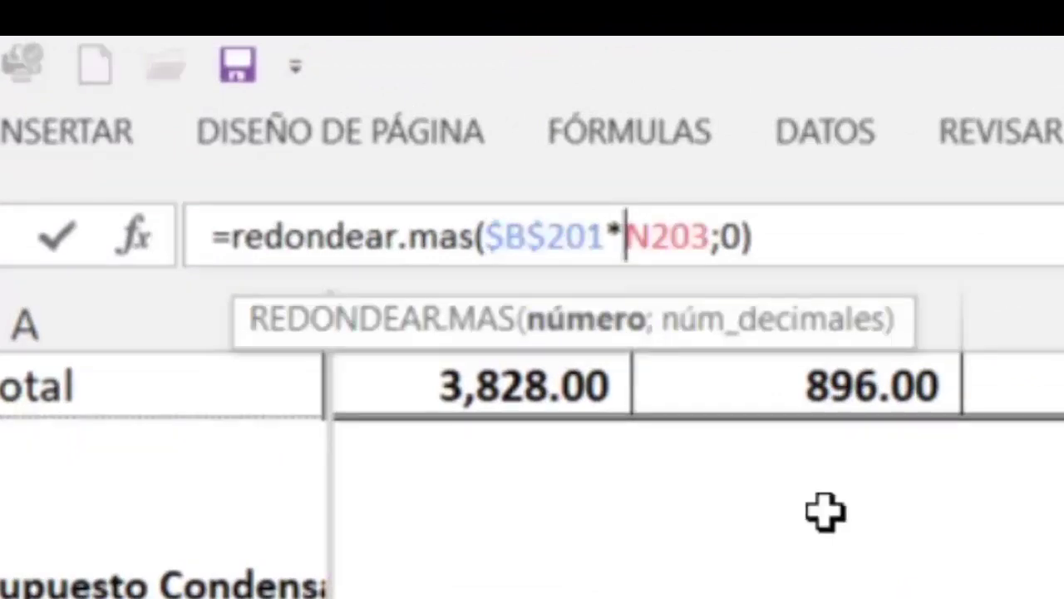
{"action": "type", "text": "$"}
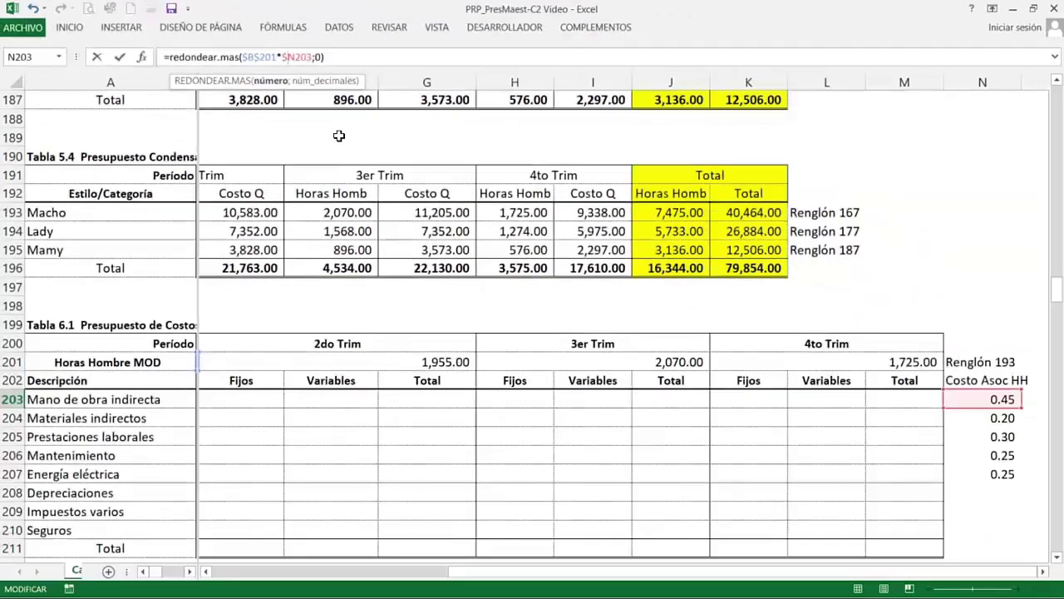
{"action": "key", "text": "ctrl+Return"}
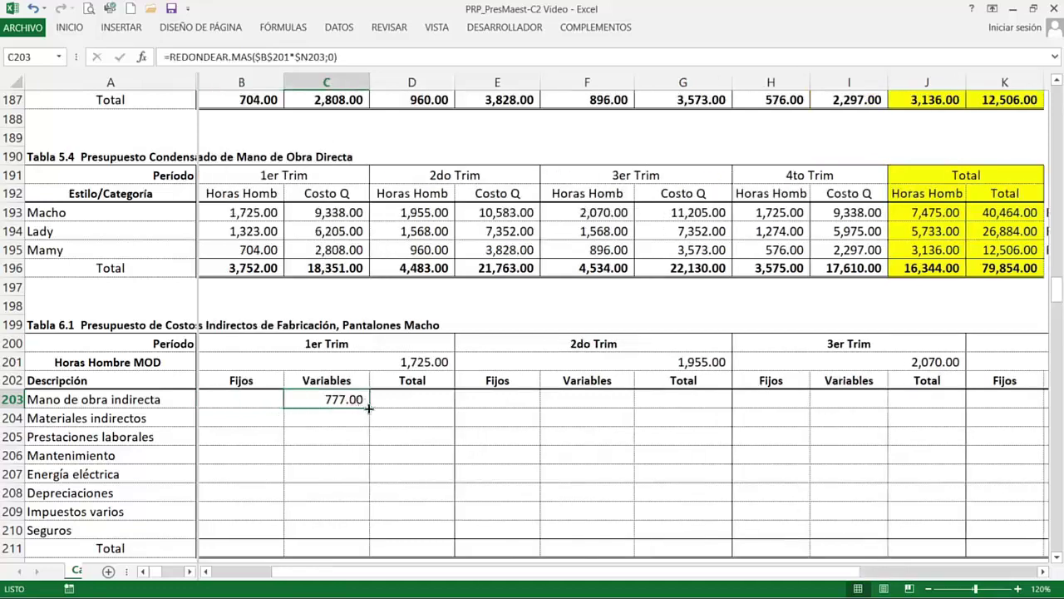
{"action": "left_click_drag", "start_coordinate": [369, 409], "coordinate": [367, 475]}
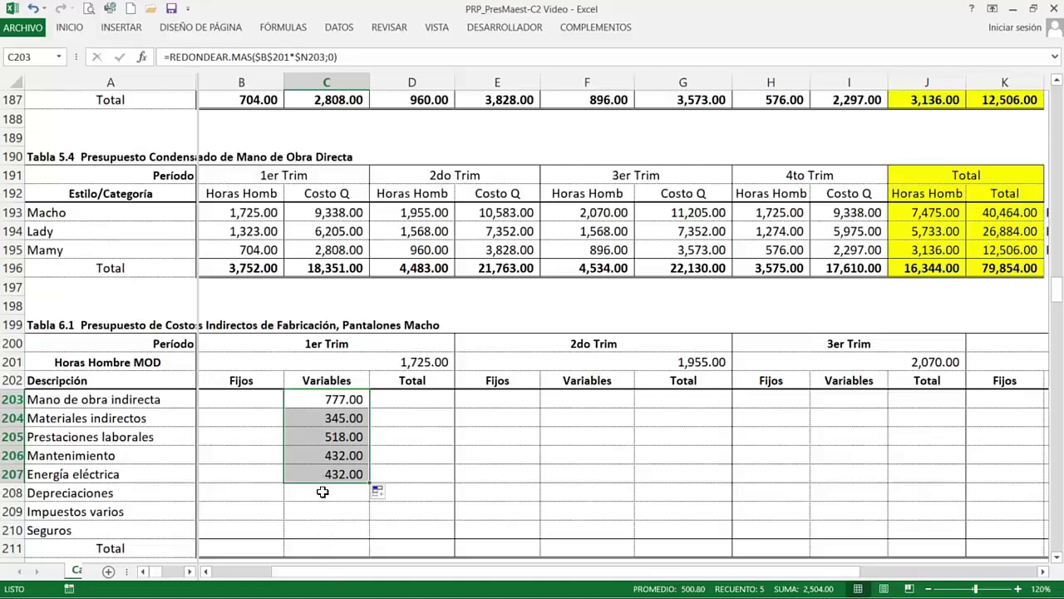
{"action": "left_click", "coordinate": [323, 493]}
Total the first-quarter Fijos column in B211 with =SUMA(B203:B210)
{"action": "left_click", "coordinate": [248, 547]}
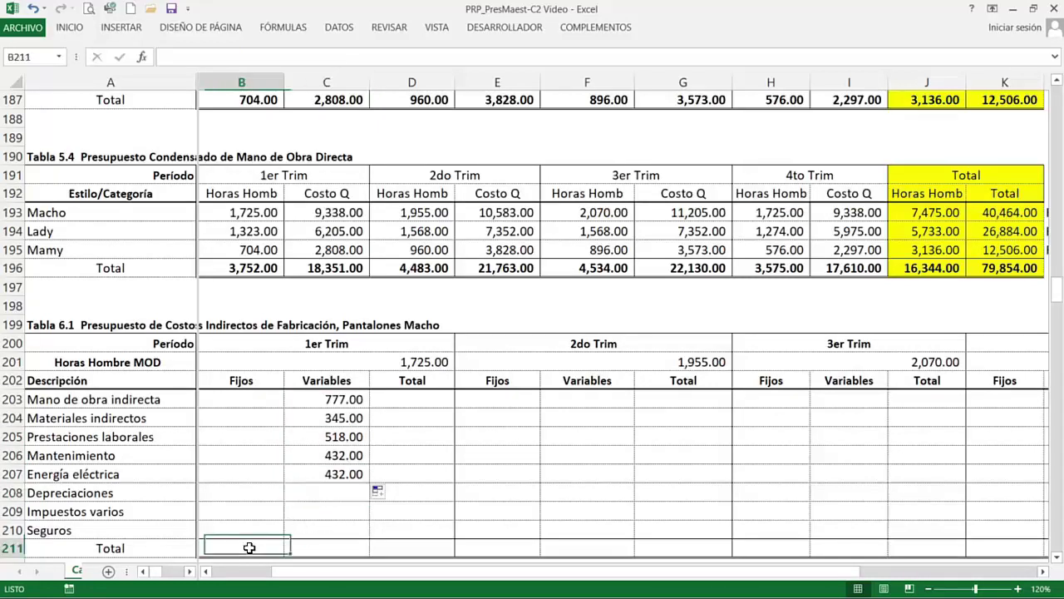
{"action": "left_click", "coordinate": [70, 27]}
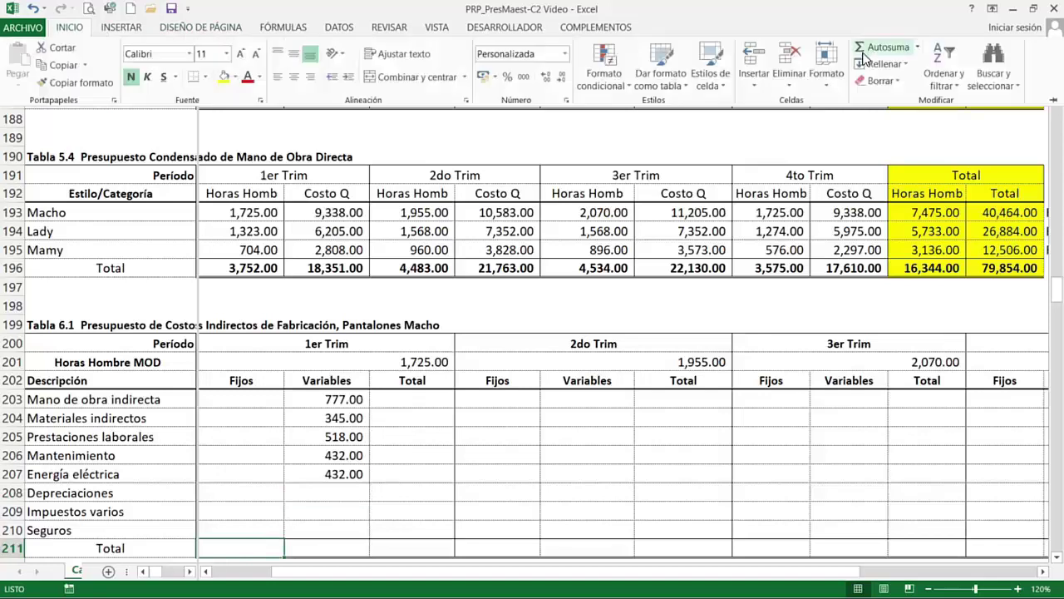
{"action": "left_click", "coordinate": [875, 52]}
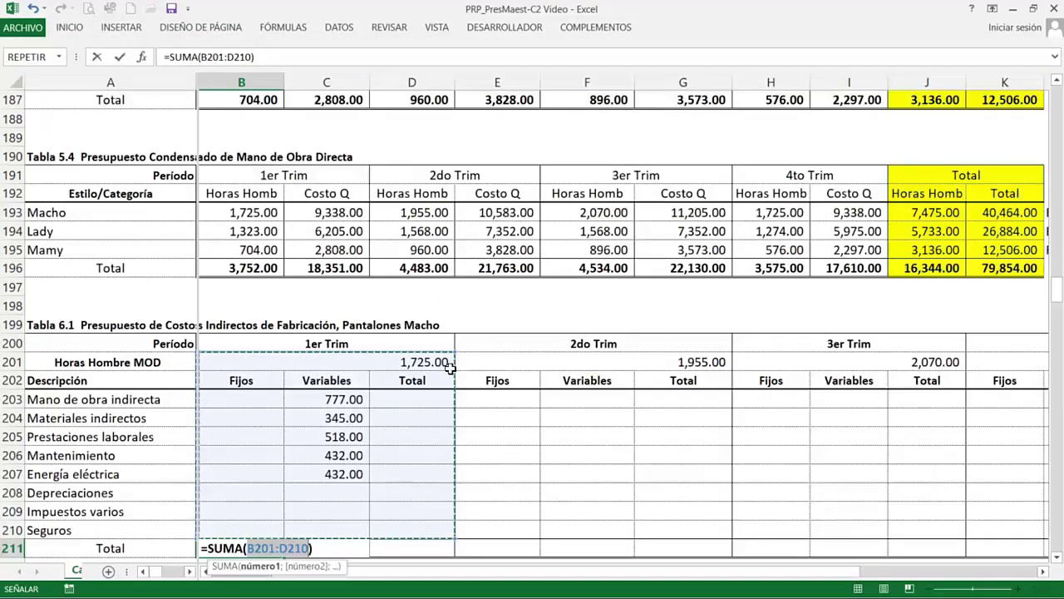
{"action": "left_click", "coordinate": [453, 463]}
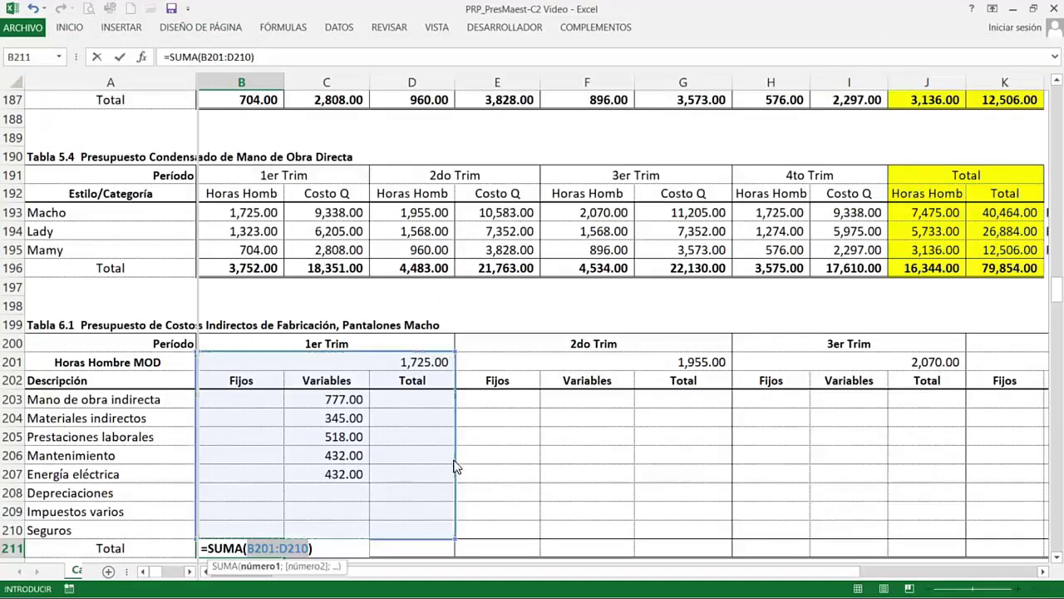
{"action": "left_click_drag", "start_coordinate": [241, 399], "coordinate": [241, 529]}
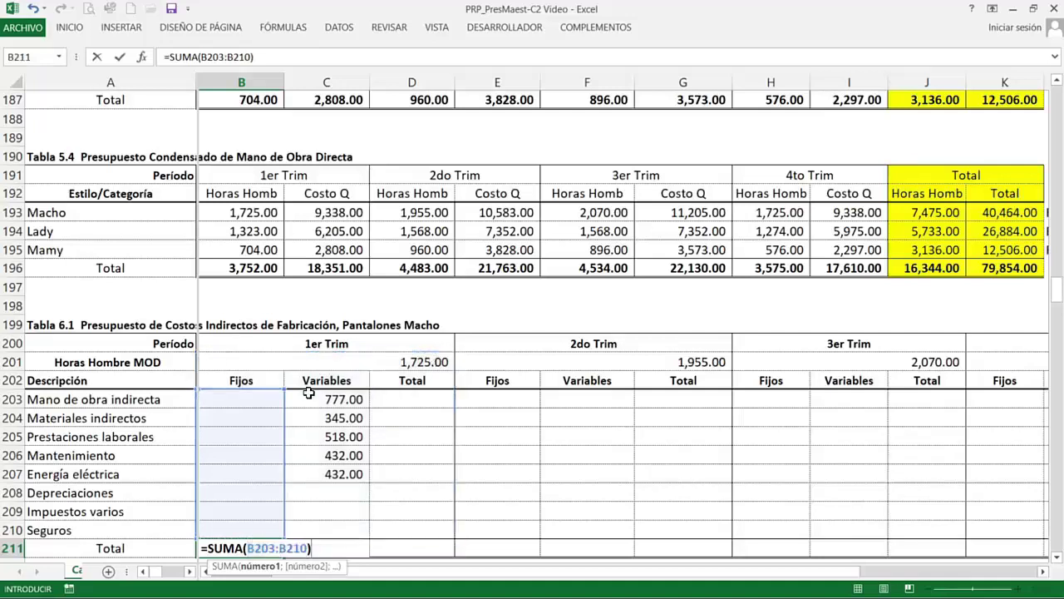
{"action": "key", "text": "Return"}
Copy the Fijos total formula from B211 to the first-quarter Variables and Total columns in C211:D211
{"action": "key", "text": "Up"}
{"action": "key", "text": "ctrl+c"}
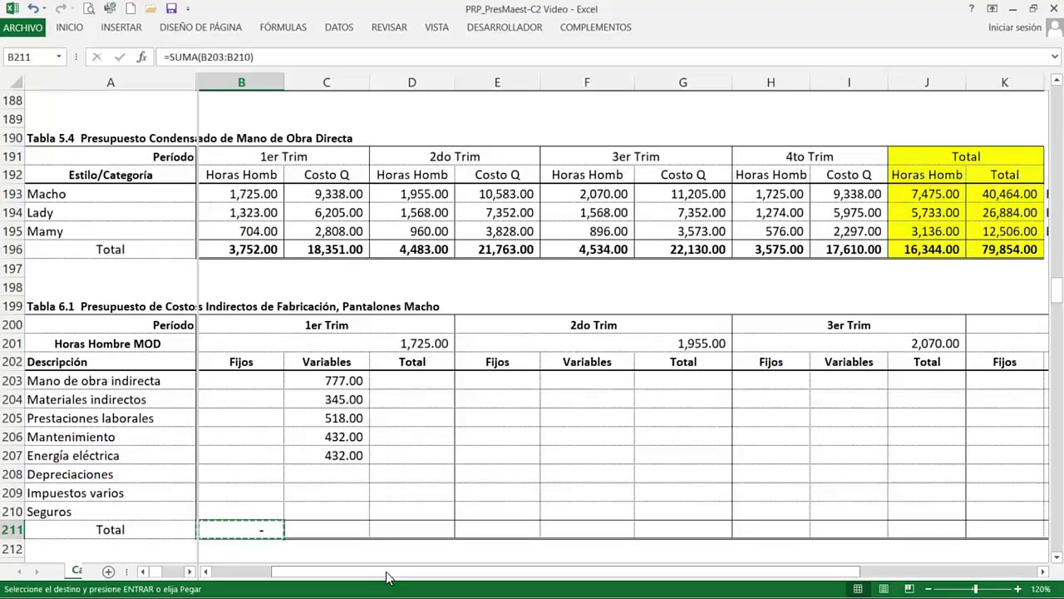
{"action": "left_click_drag", "start_coordinate": [326, 529], "coordinate": [412, 530]}
{"action": "key", "text": "ctrl+v"}
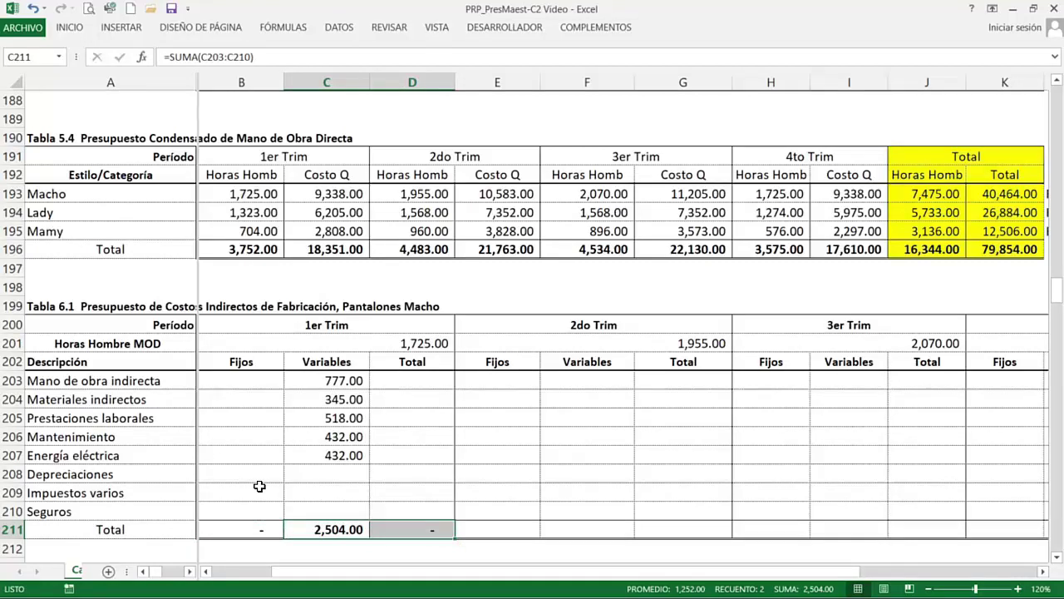
Add fixed and variable costs in D203 with +B203+C203 and fill the formula down through Seguros in D210
{"action": "left_click", "coordinate": [423, 383]}
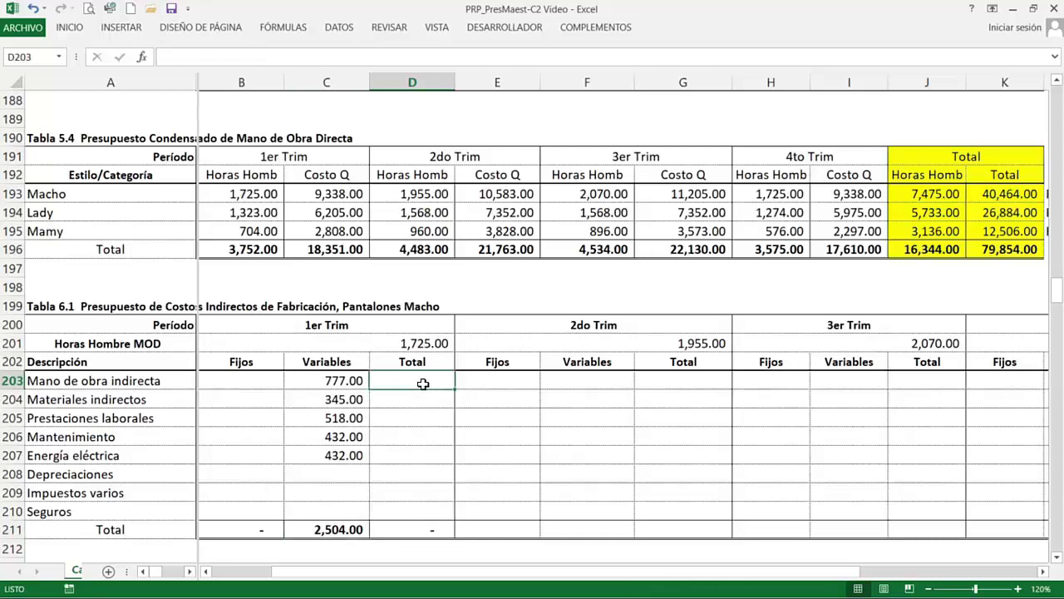
{"action": "type", "text": "+"}
{"action": "key", "text": "Left"}
{"action": "key", "text": "Left"}
{"action": "type", "text": "+"}
{"action": "key", "text": "Left"}
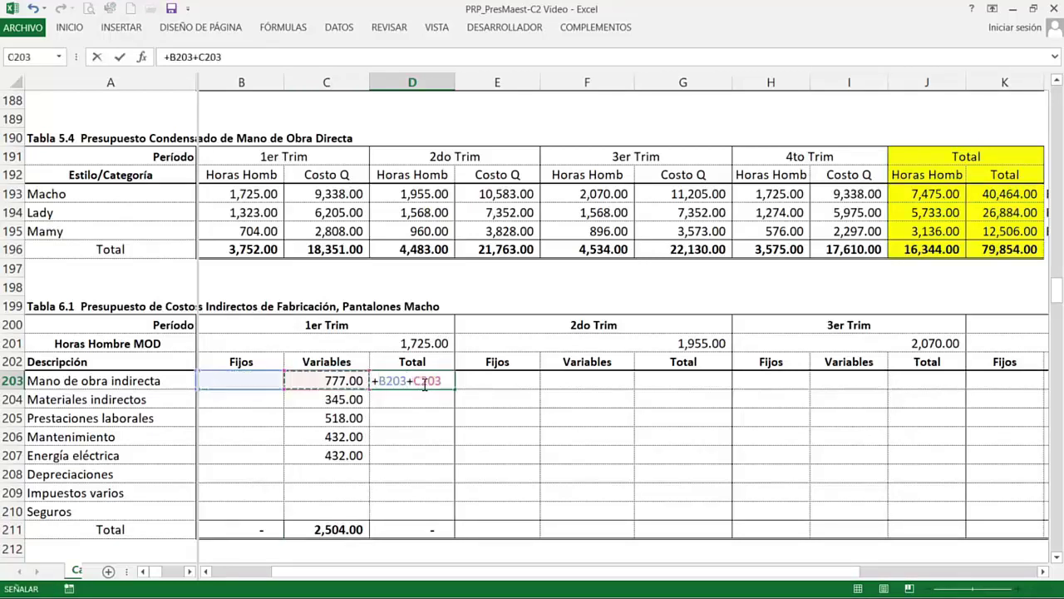
{"action": "key", "text": "ctrl+Return"}
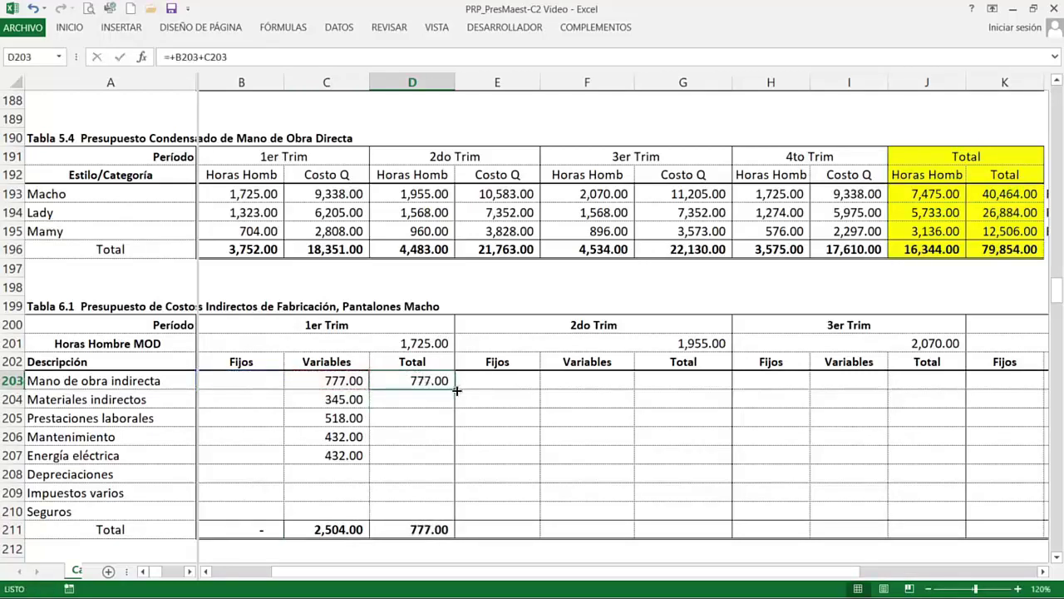
{"action": "left_click_drag", "start_coordinate": [456, 390], "coordinate": [424, 511]}
{"action": "left_click", "coordinate": [335, 456]}
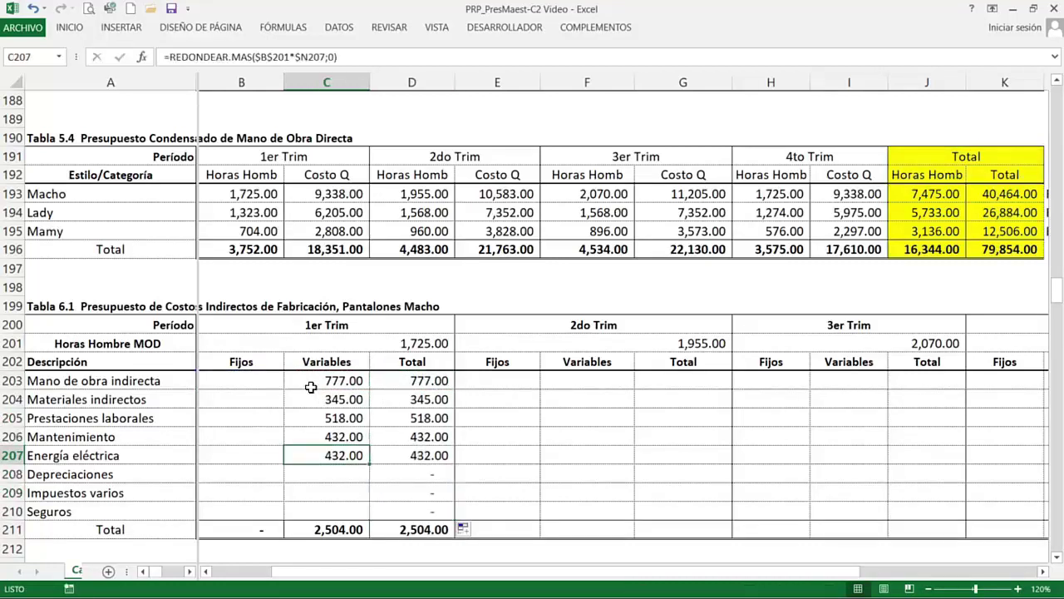
{"action": "left_click", "coordinate": [240, 379]}
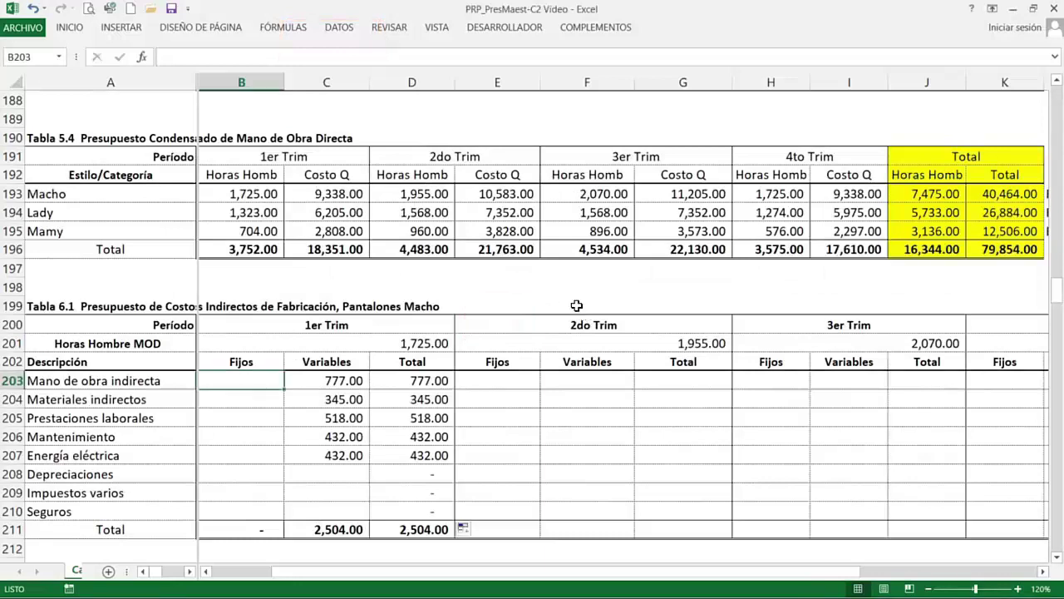
Enter 45% in F199, above the second-quarter heading of Tabla 6.1
{"action": "left_click", "coordinate": [578, 306]}
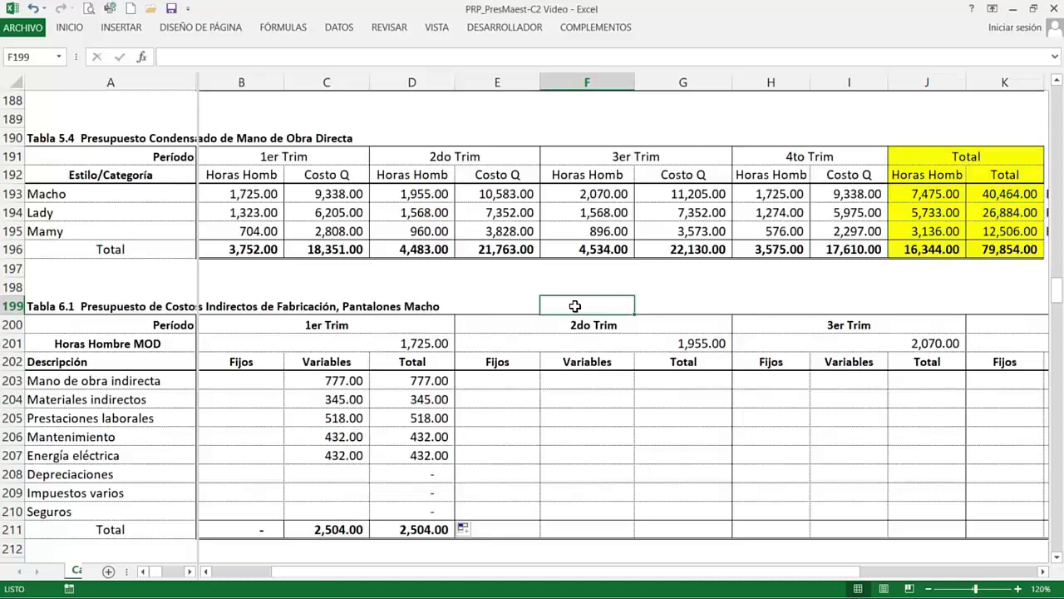
{"action": "type", "text": "4"}
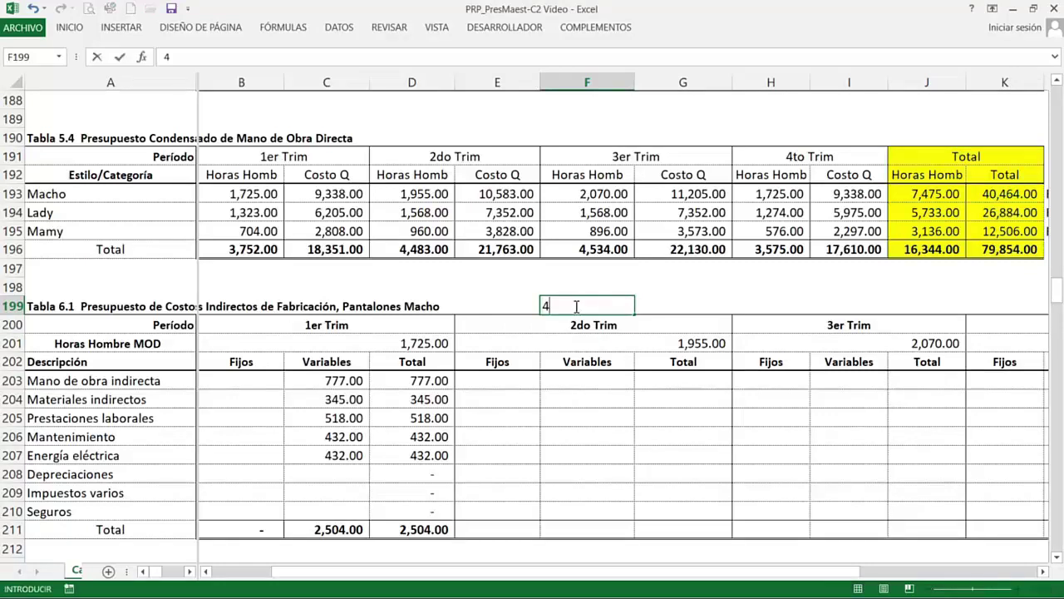
{"action": "type", "text": "5%"}
{"action": "key", "text": "ctrl+Return"}
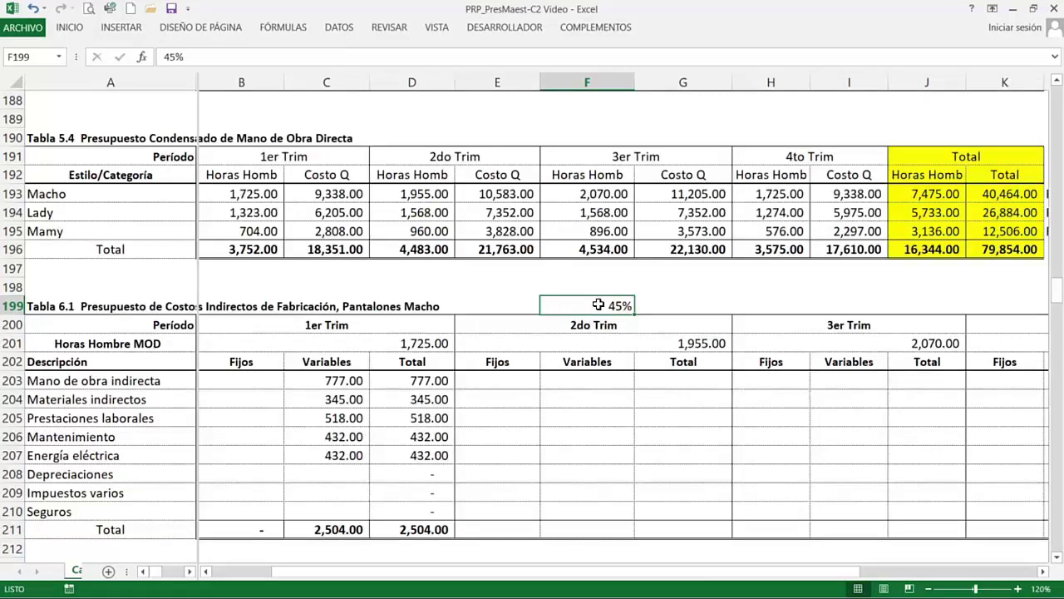
Calculate the first-quarter fixed cost of Mano de obra indirecta in B203 with =REDONDEAR.MAS(1600*3*$F$199;0)
{"action": "left_click", "coordinate": [233, 379]}
{"action": "type", "text": "="}
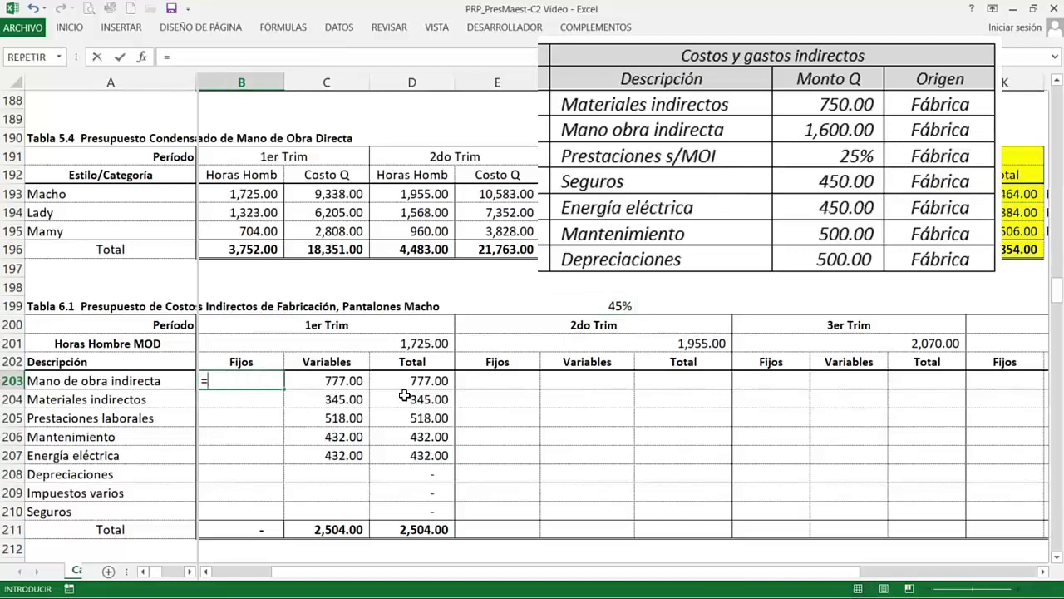
{"action": "type", "text": "redondear.mas("}
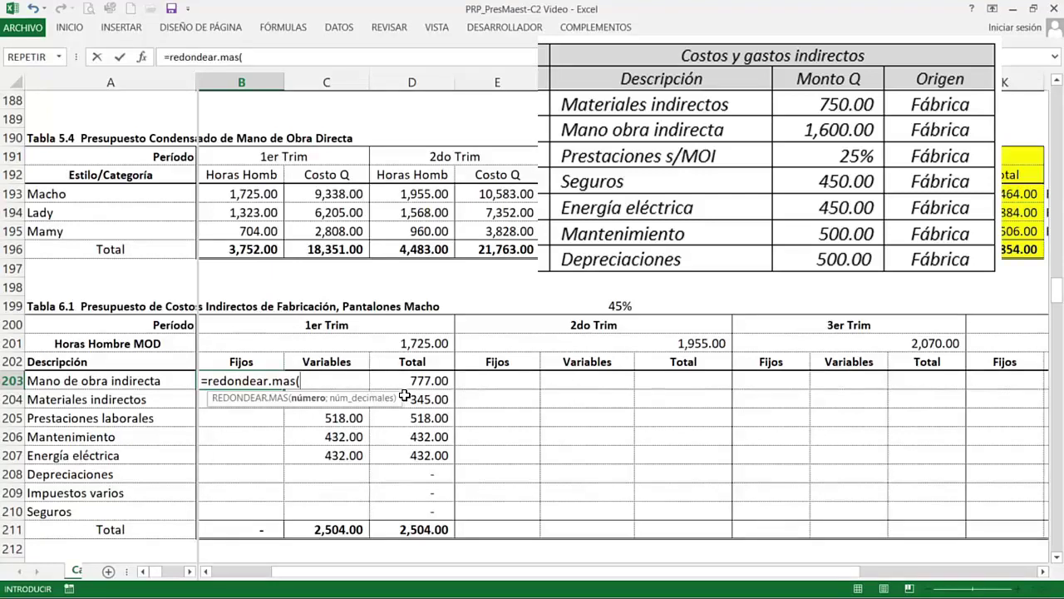
{"action": "type", "text": "1600*3*"}
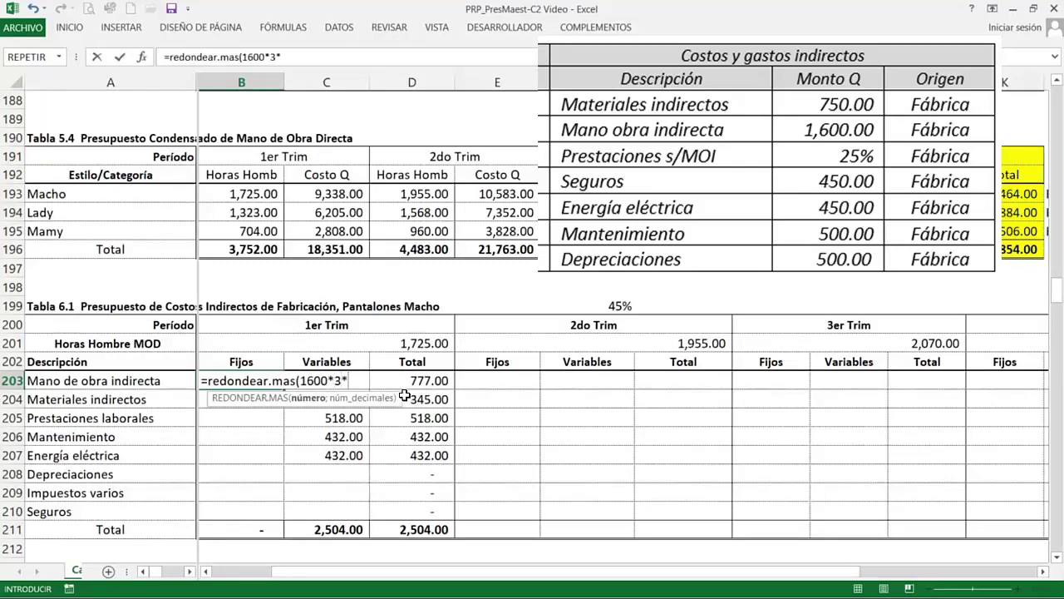
{"action": "left_click", "coordinate": [620, 306]}
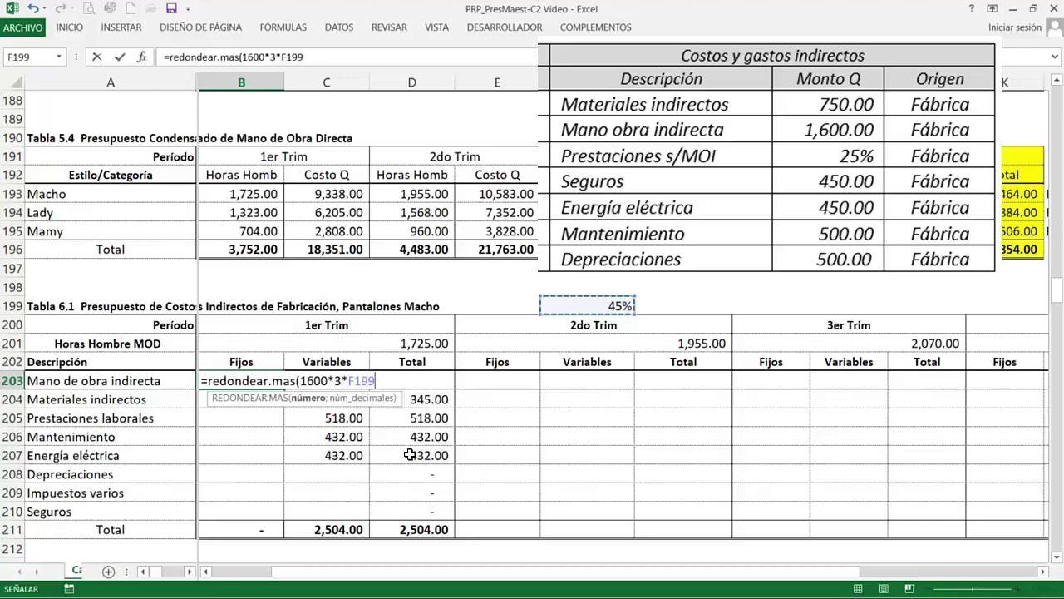
{"action": "key", "text": "F4"}
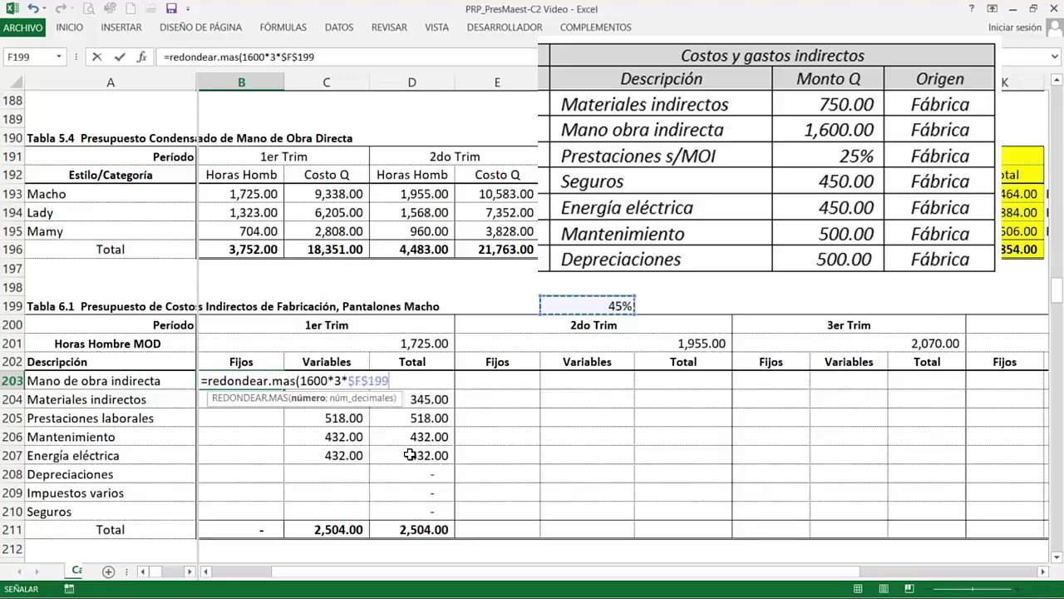
{"action": "type", "text": ";0)"}
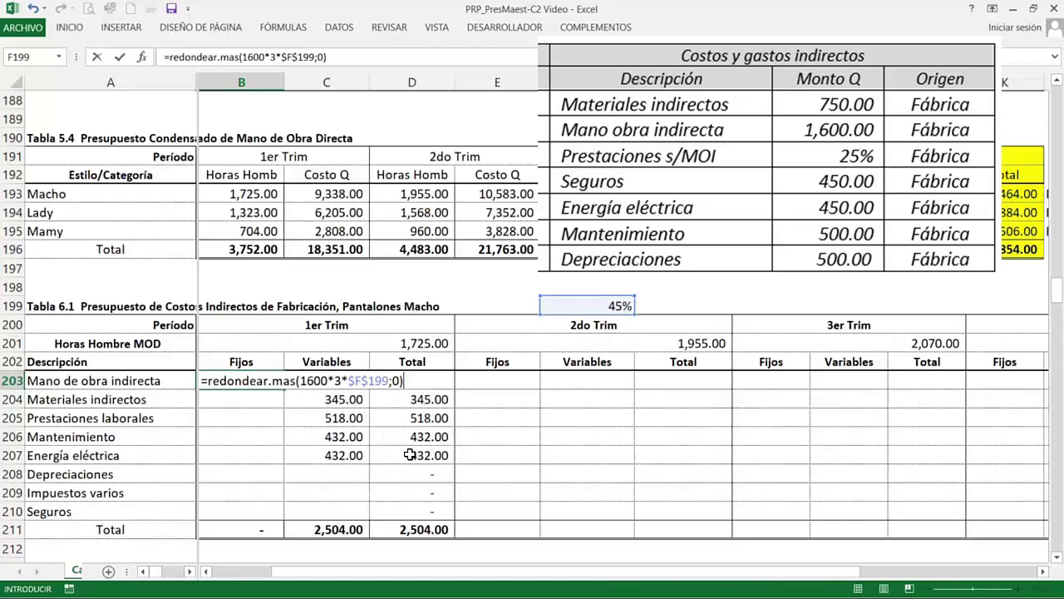
{"action": "key", "text": "Return"}
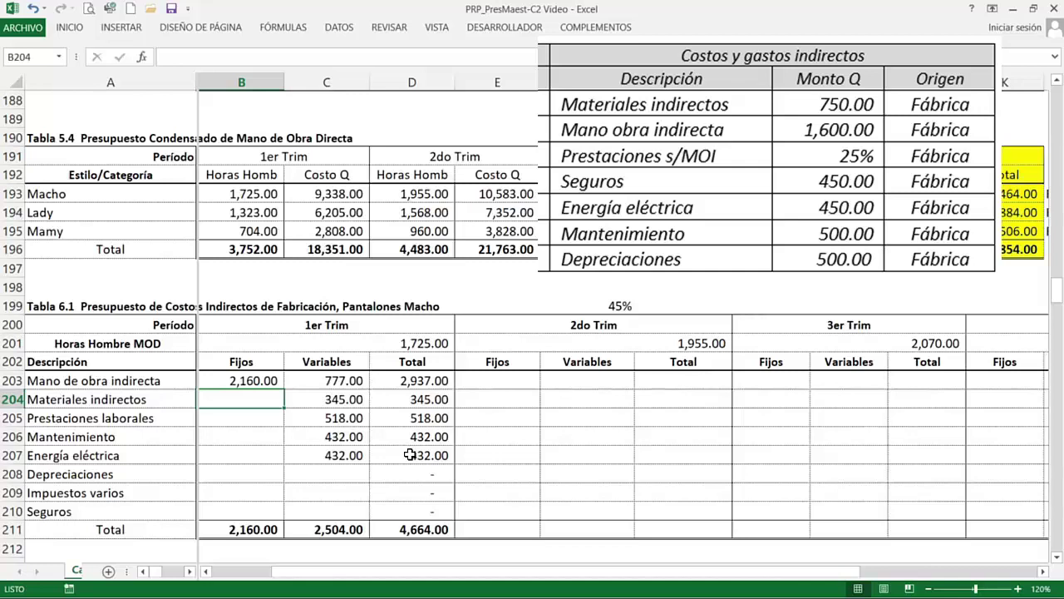
Calculate the first-quarter fixed cost of Materiales indirectos in B204 with =REDONDEAR.MAS(750*3*$F$199;0)
{"action": "key", "text": "alt+Tab"}
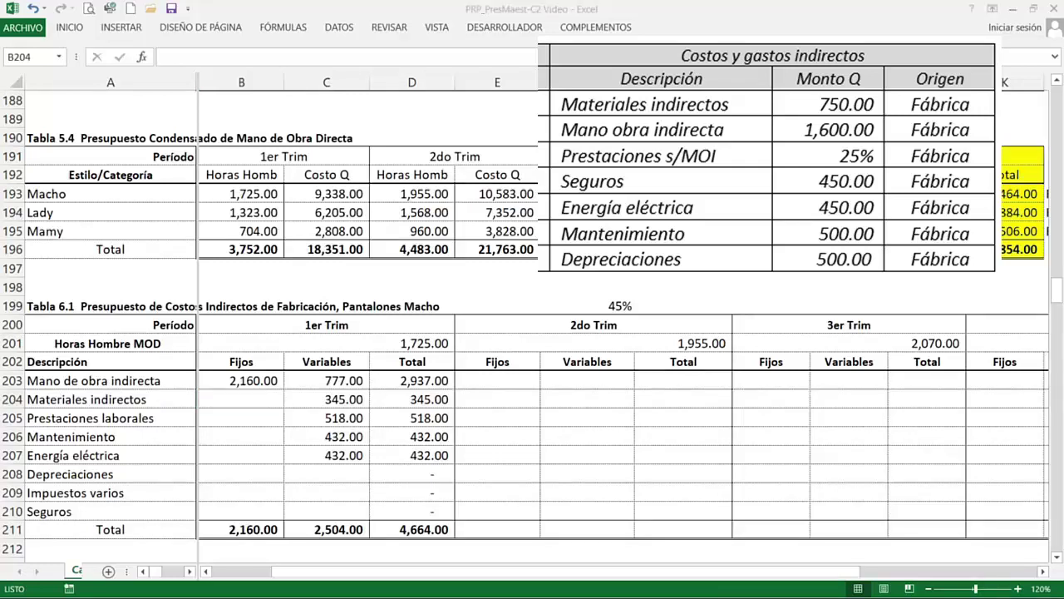
{"action": "key", "text": "alt+Tab"}
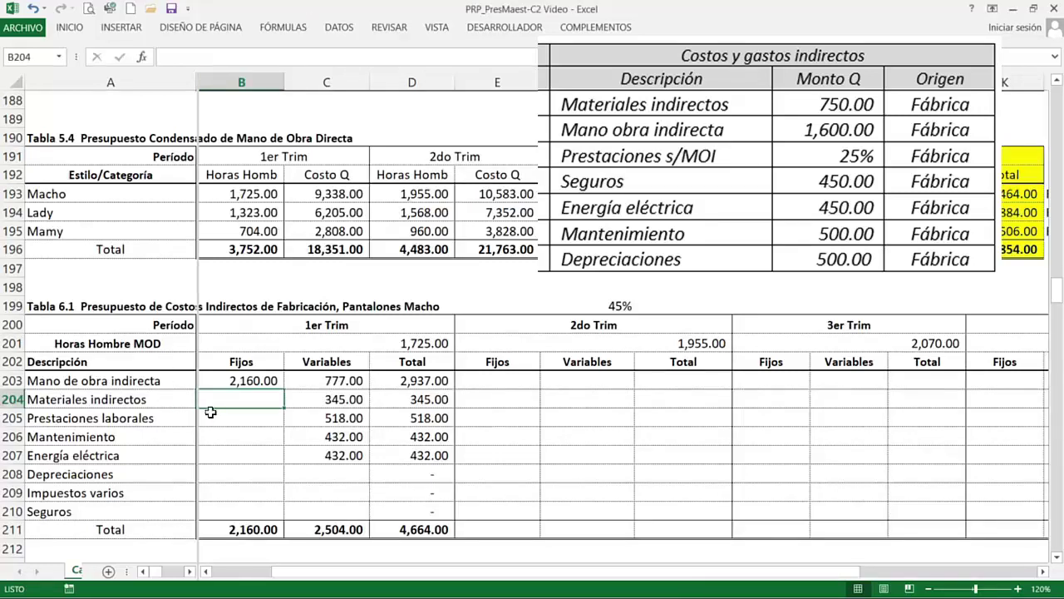
{"action": "type", "text": "=redon"}
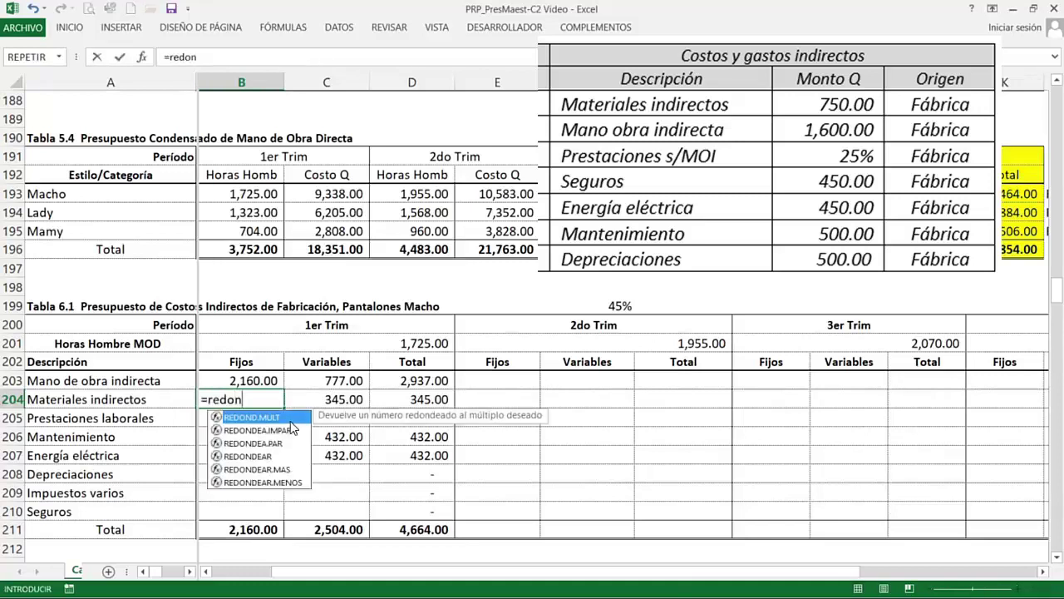
{"action": "type", "text": "dear.mas("}
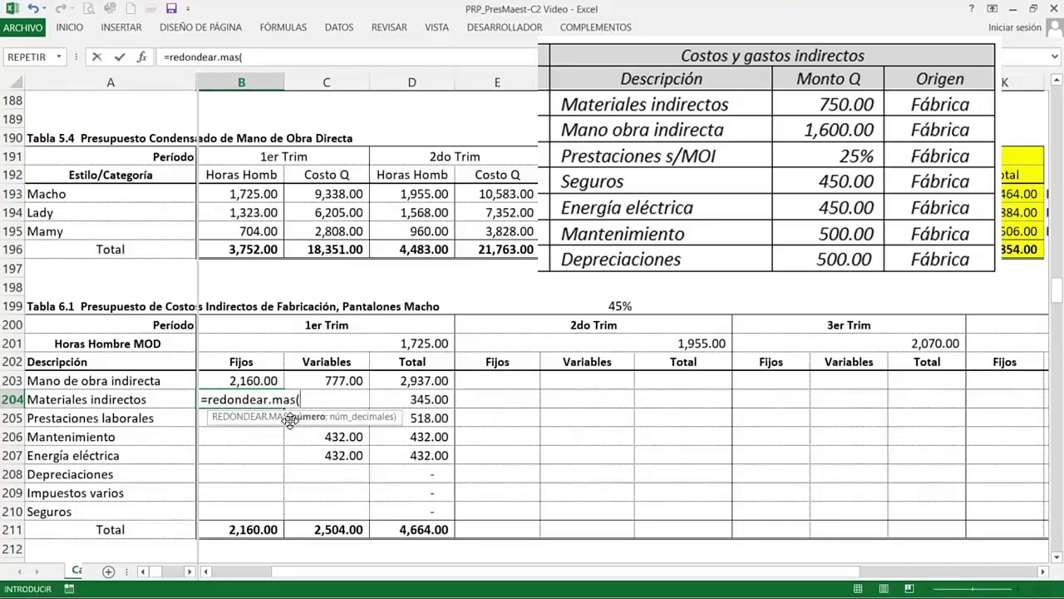
{"action": "type", "text": "750*3*"}
{"action": "left_click", "coordinate": [601, 307]}
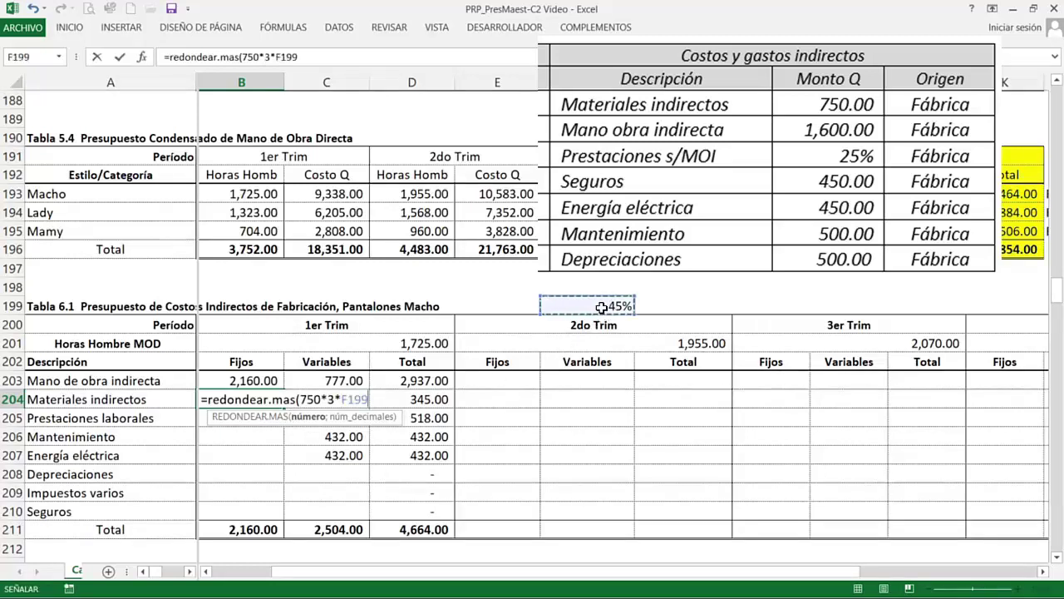
{"action": "key", "text": "F4"}
{"action": "type", "text": ";0"}
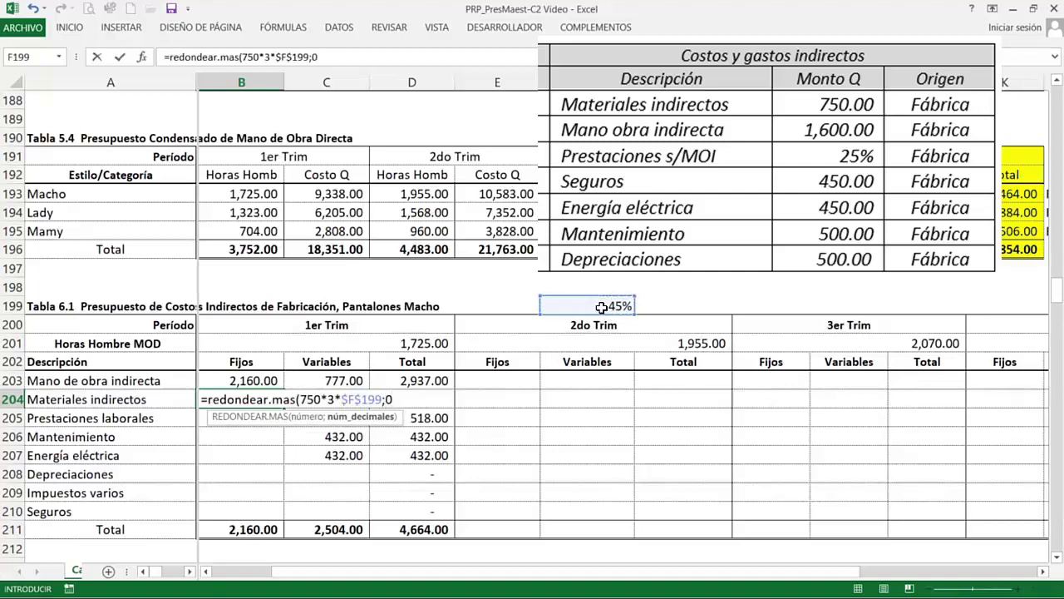
{"action": "type", "text": ")"}
{"action": "key", "text": "Return"}
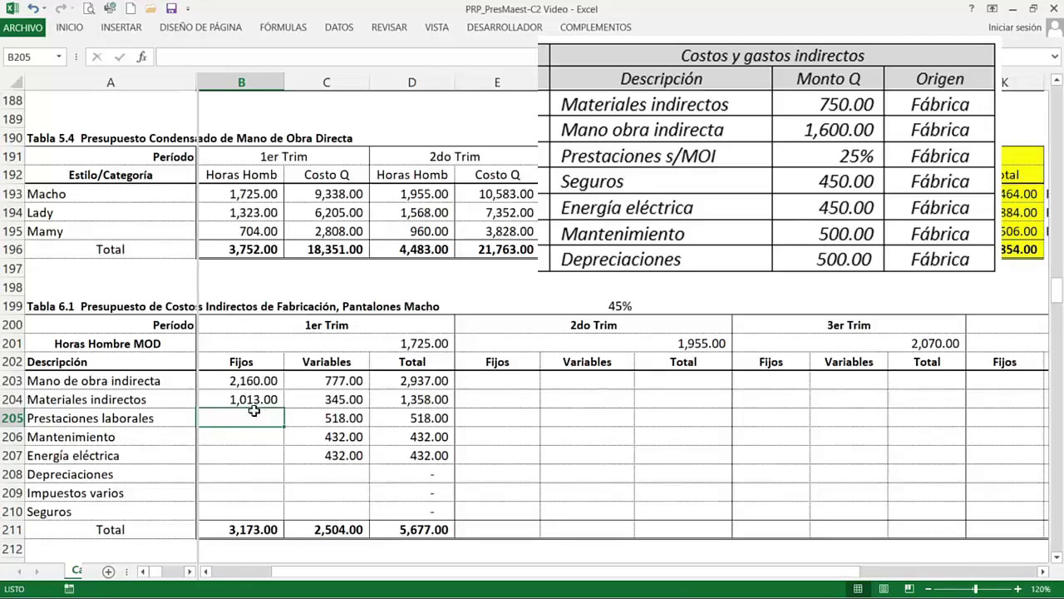
Calculate the first-quarter fixed Prestaciones laborales in B205 as 25% of fixed indirect labour, with =REDONDEAR.MAS(B203*.25;0)
{"action": "left_click", "coordinate": [233, 380]}
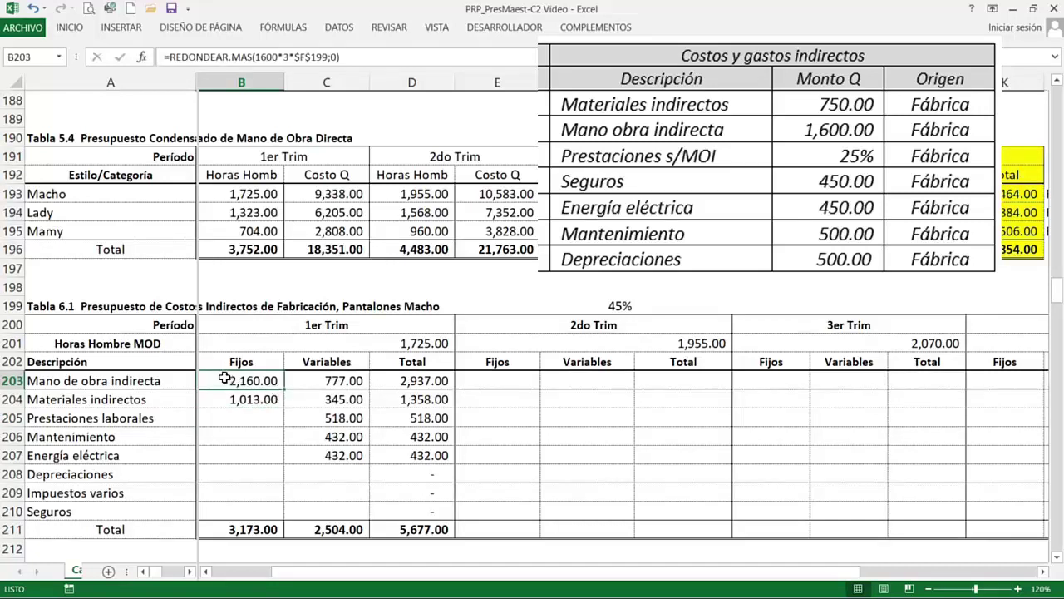
{"action": "left_click", "coordinate": [234, 420]}
{"action": "type", "text": "="}
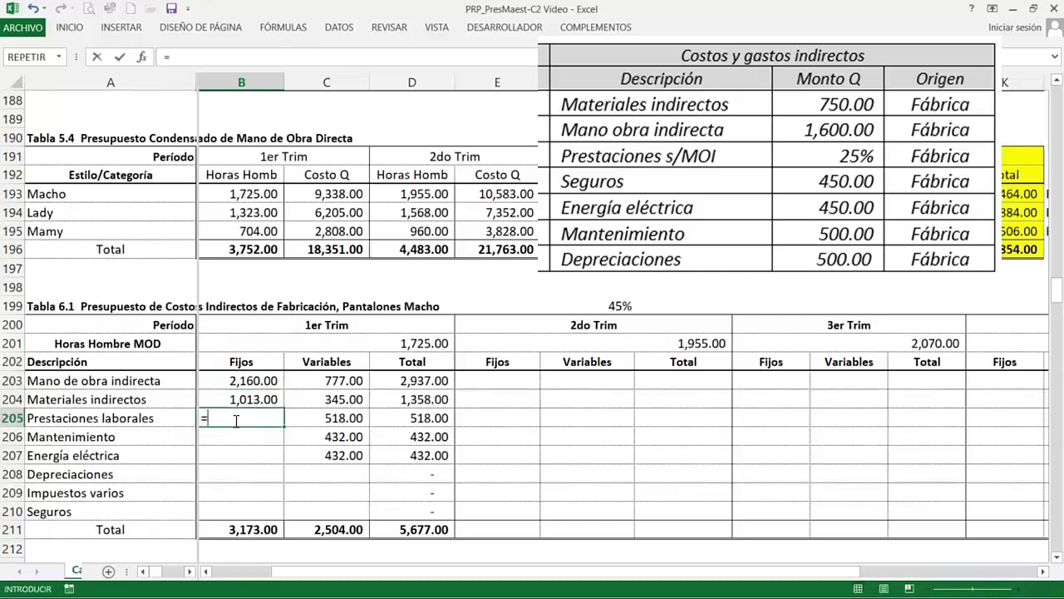
{"action": "type", "text": "redondear.mas("}
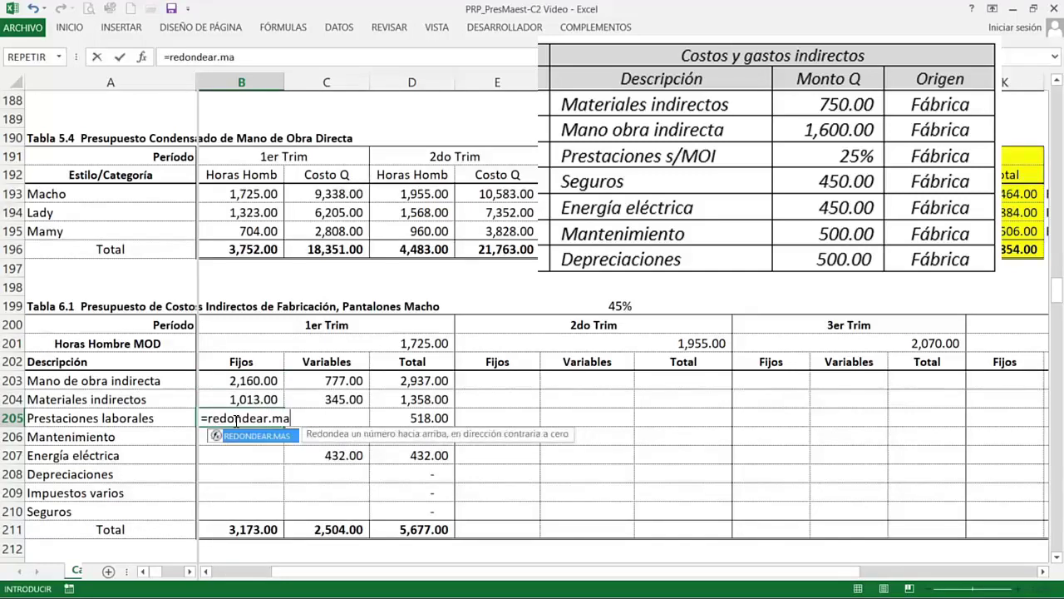
{"action": "key", "text": "Up"}
{"action": "key", "text": "Up"}
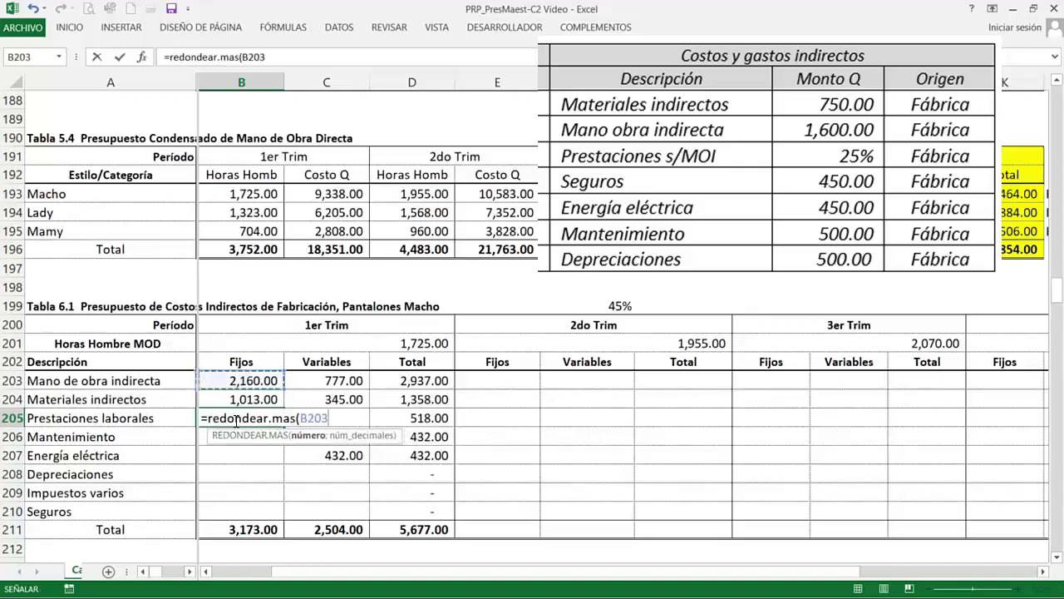
{"action": "type", "text": "*.25"}
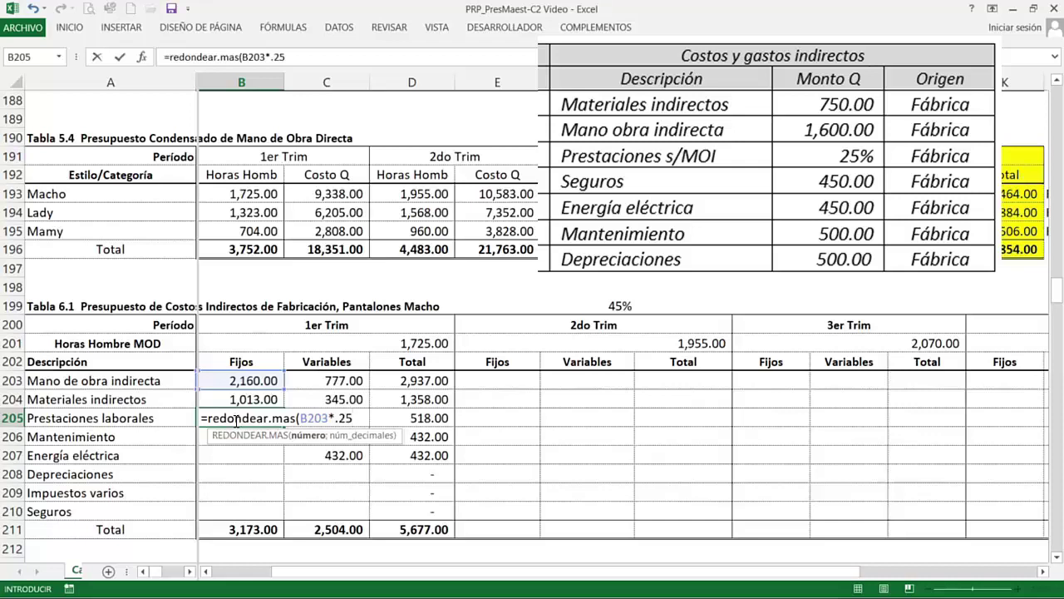
{"action": "type", "text": ";0)"}
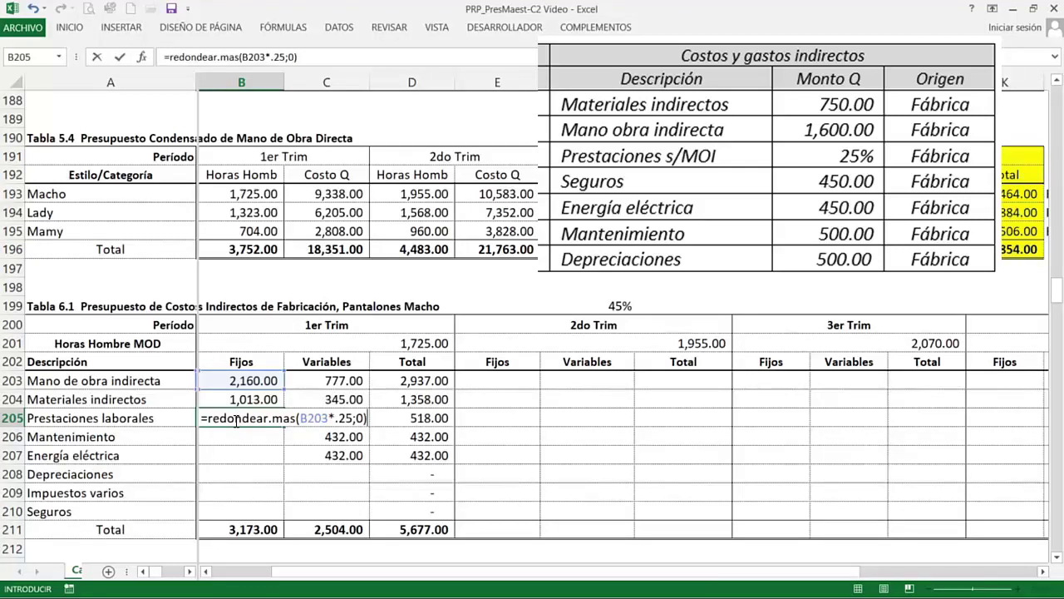
{"action": "key", "text": "Return"}
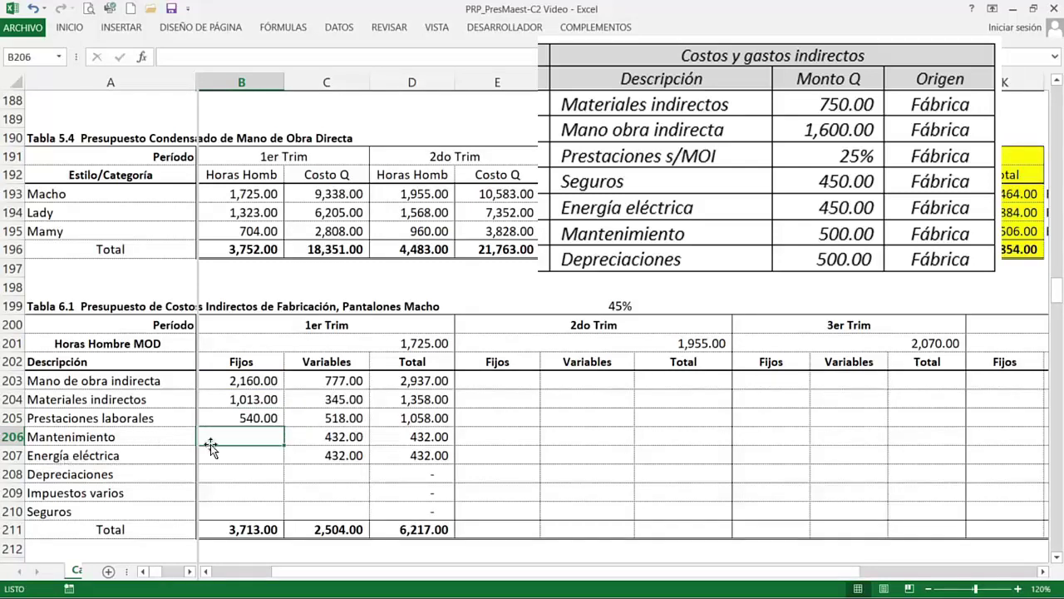
Calculate the first-quarter fixed cost of Mantenimiento in B206 with =REDONDEAR.MAS(500*3*$F$199;0)
{"action": "type", "text": "=r"}
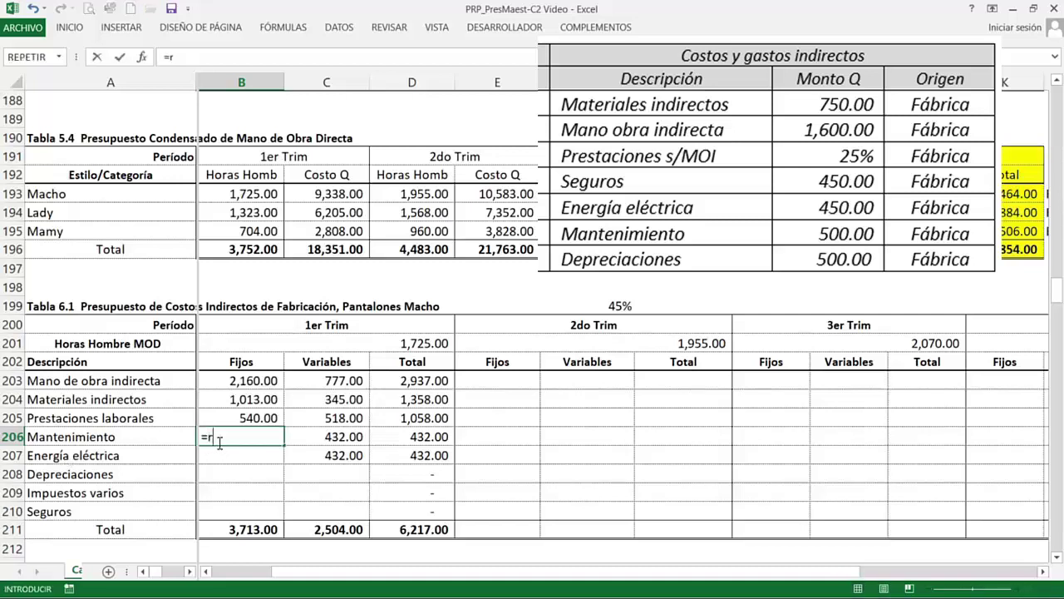
{"action": "type", "text": "edondear.m"}
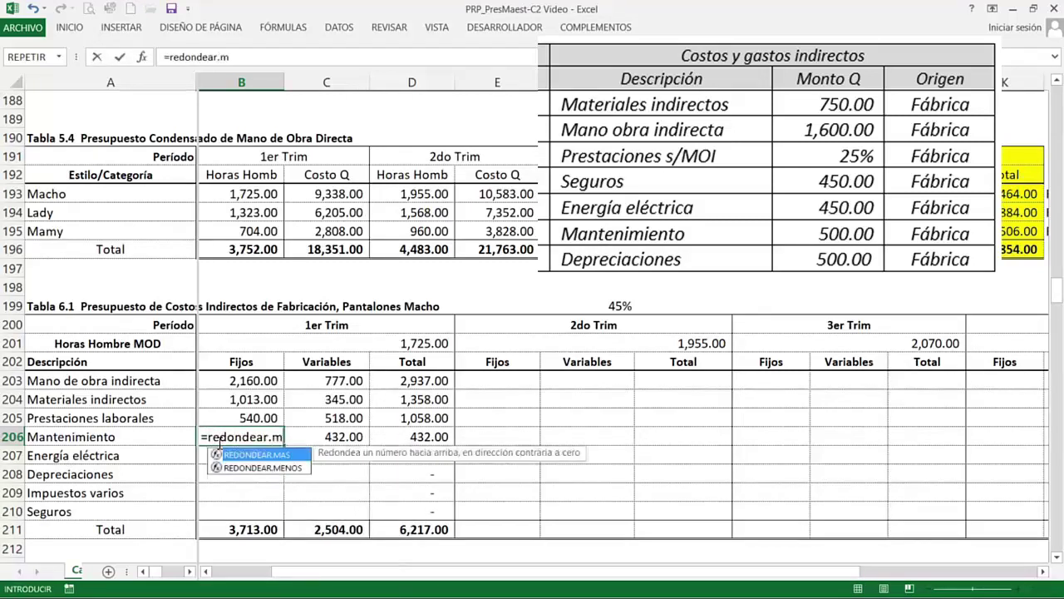
{"action": "type", "text": "as(50"}
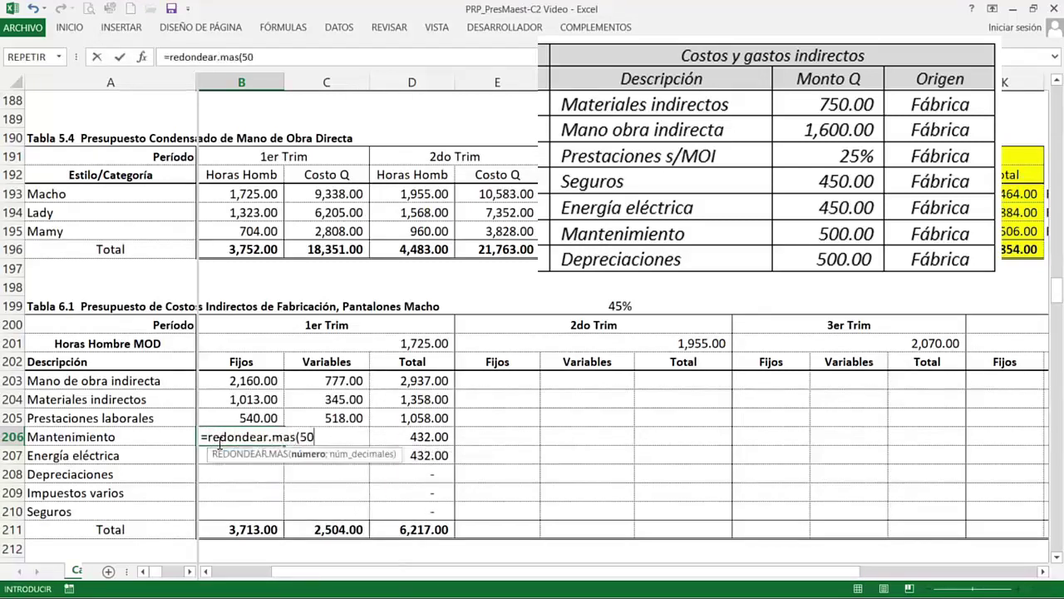
{"action": "type", "text": "0*3*"}
{"action": "left_click", "coordinate": [613, 307]}
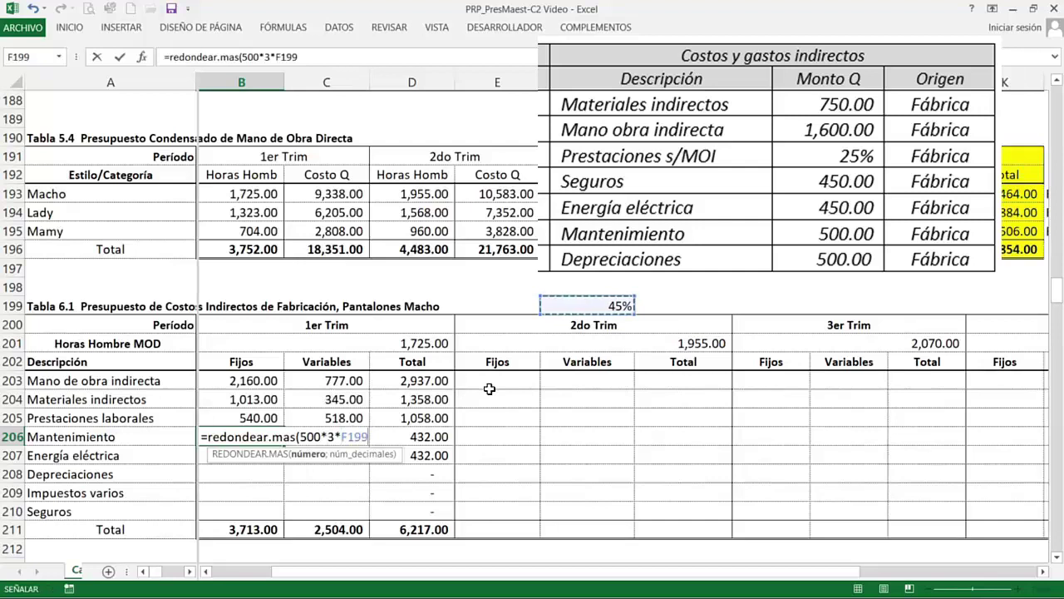
{"action": "key", "text": "F4"}
{"action": "type", "text": ";0)"}
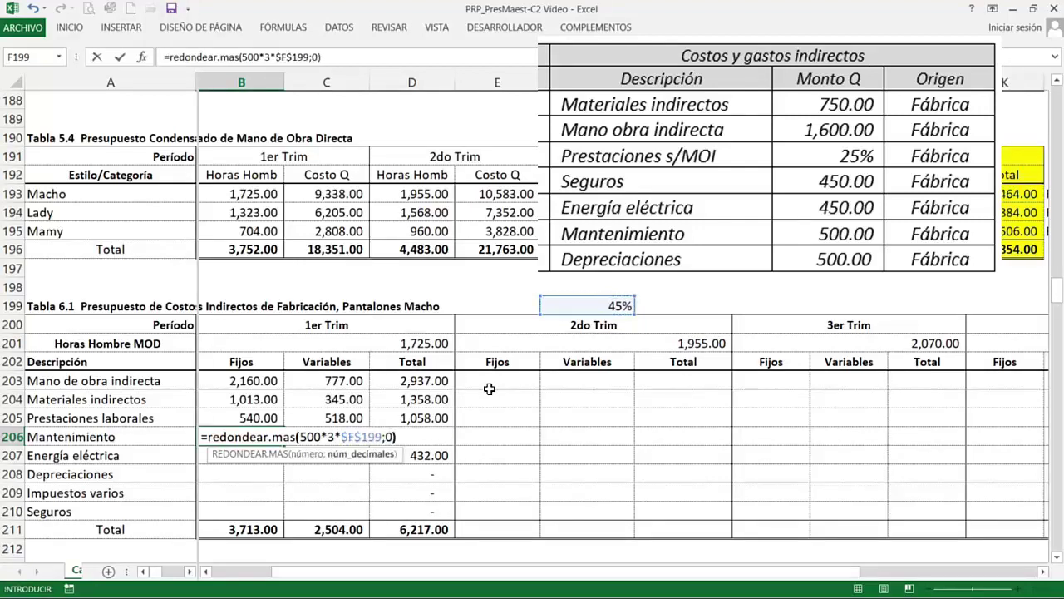
{"action": "key", "text": "ctrl+Return"}
Calculate the first-quarter fixed cost of Energía eléctrica in B207 with =REDONDEAR.MAS(450*3*$F$199;0)
{"action": "left_click", "coordinate": [251, 455]}
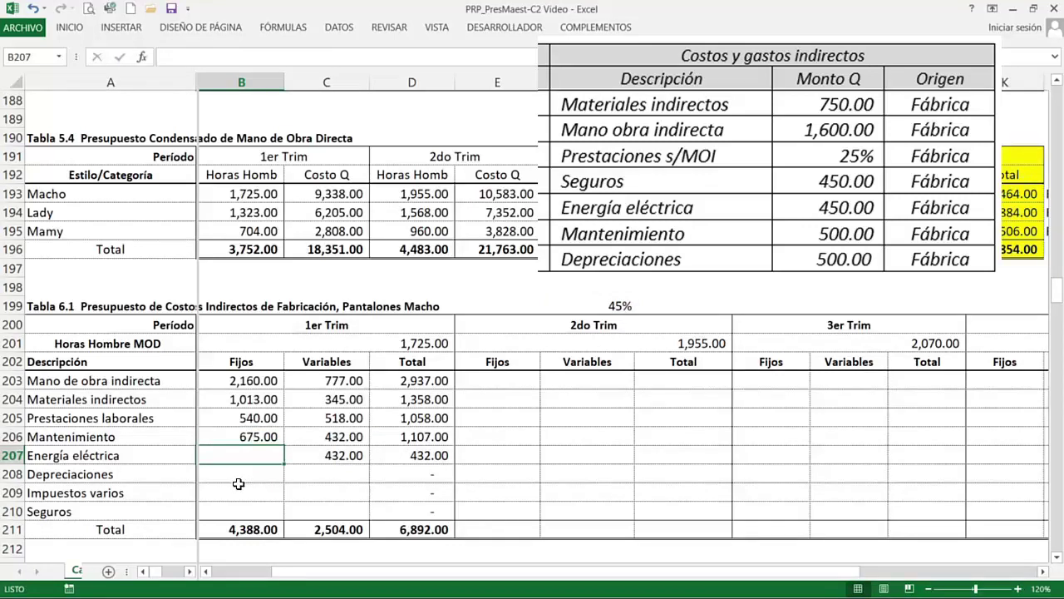
{"action": "type", "text": "=redondear.mas"}
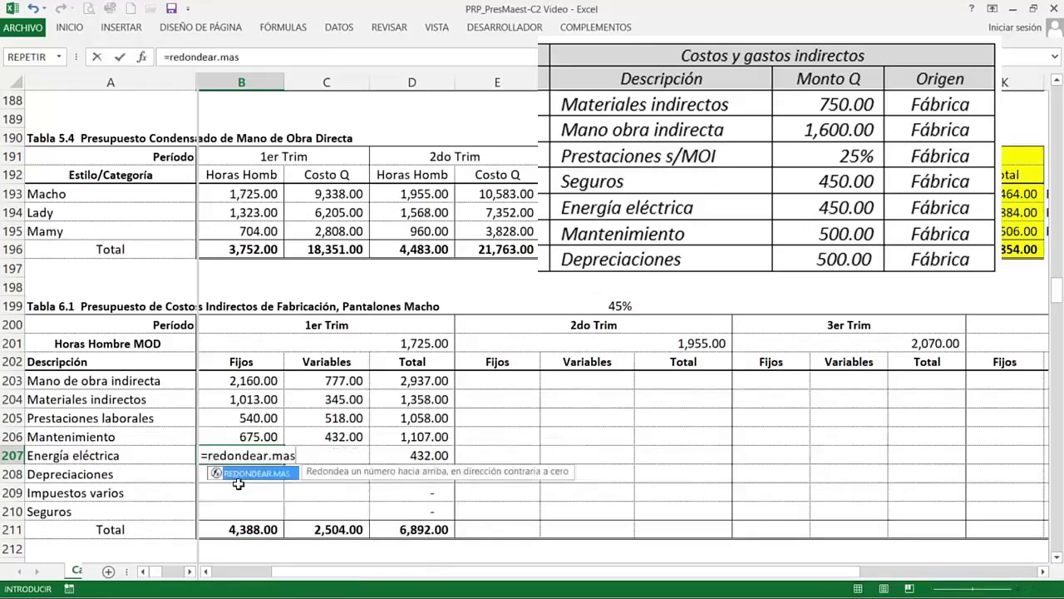
{"action": "type", "text": "(450*3*"}
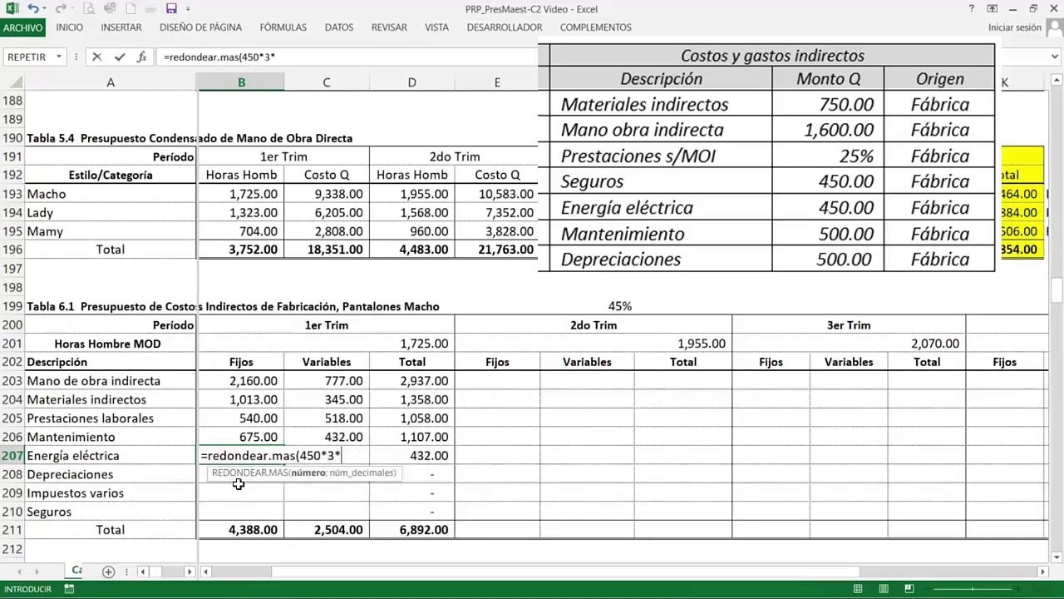
{"action": "left_click", "coordinate": [612, 306]}
{"action": "key", "text": "F4"}
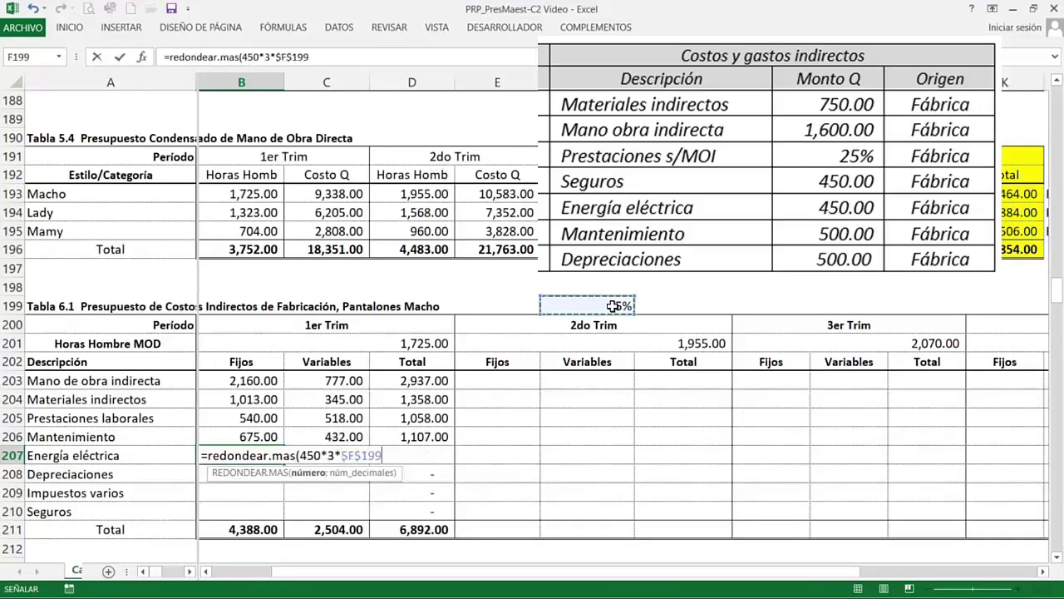
{"action": "type", "text": ";0)"}
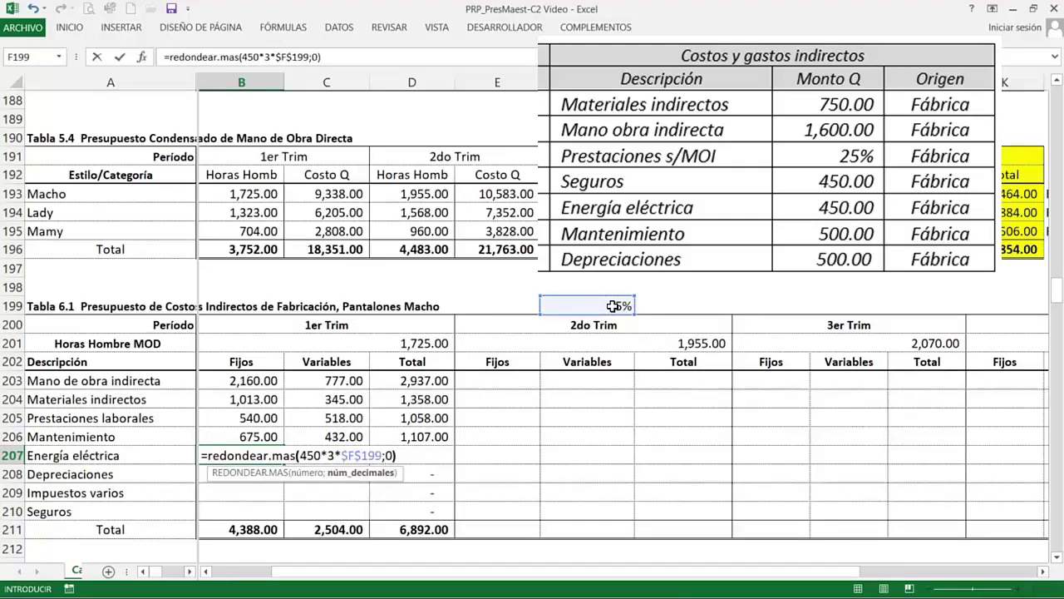
{"action": "key", "text": "Return"}
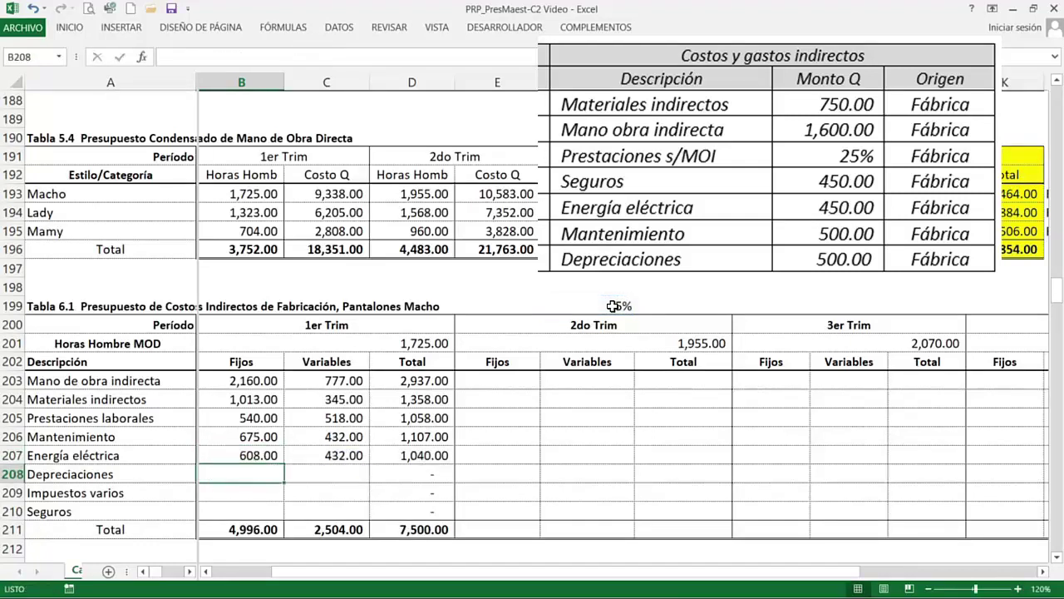
Calculate the first-quarter fixed cost of Depreciaciones in B208 with REDONDEAR.MAS, multiplying 500*3 by the 45% in F199 and using 0 decimals
{"action": "type", "text": "="}
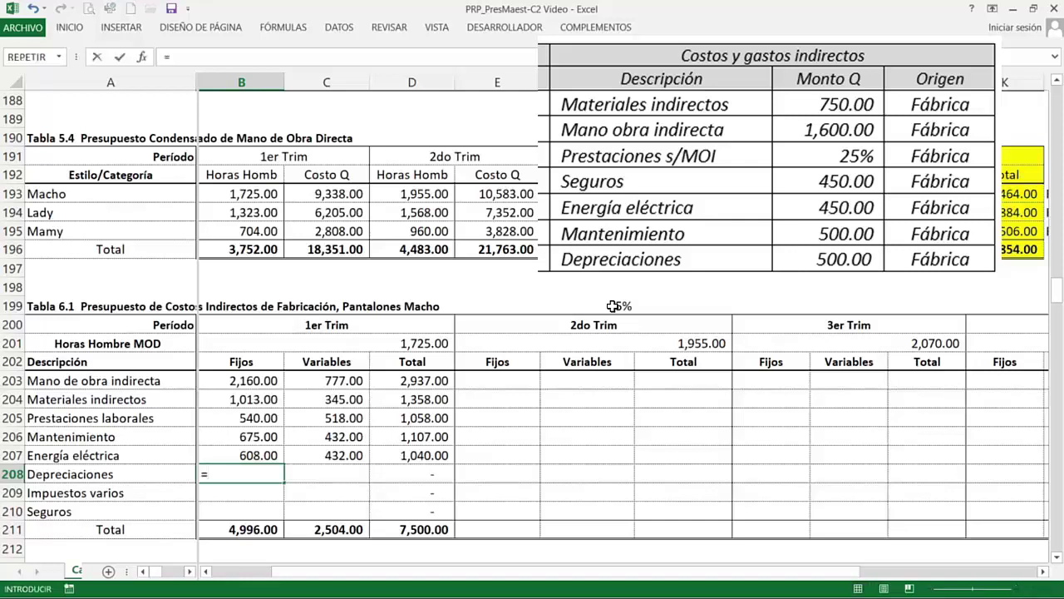
{"action": "type", "text": "redondear.mas(500*3*"}
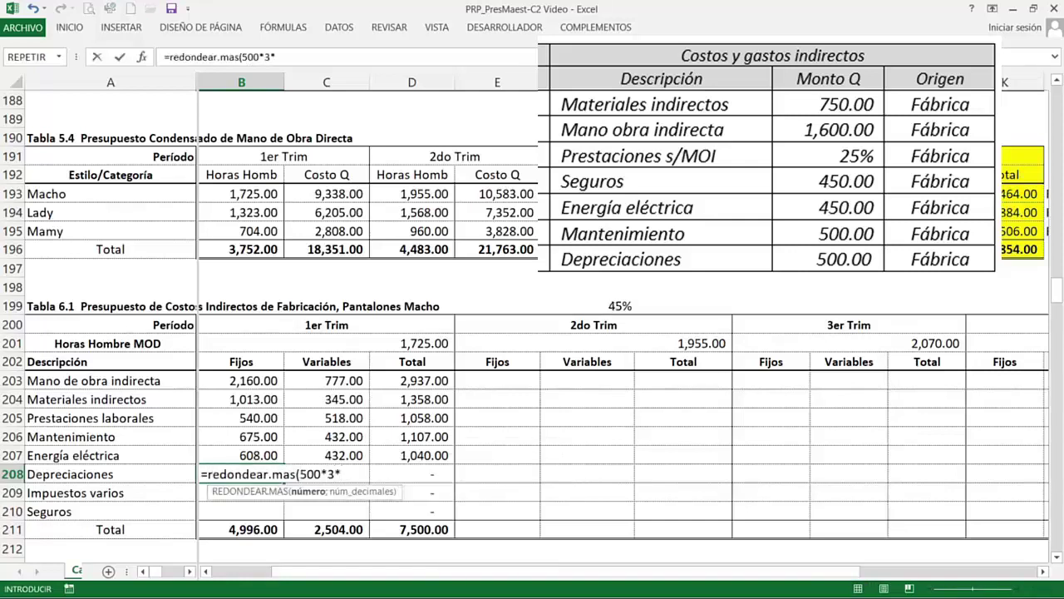
{"action": "left_click", "coordinate": [580, 304]}
{"action": "type", "text": ";0)"}
{"action": "key", "text": "Return"}
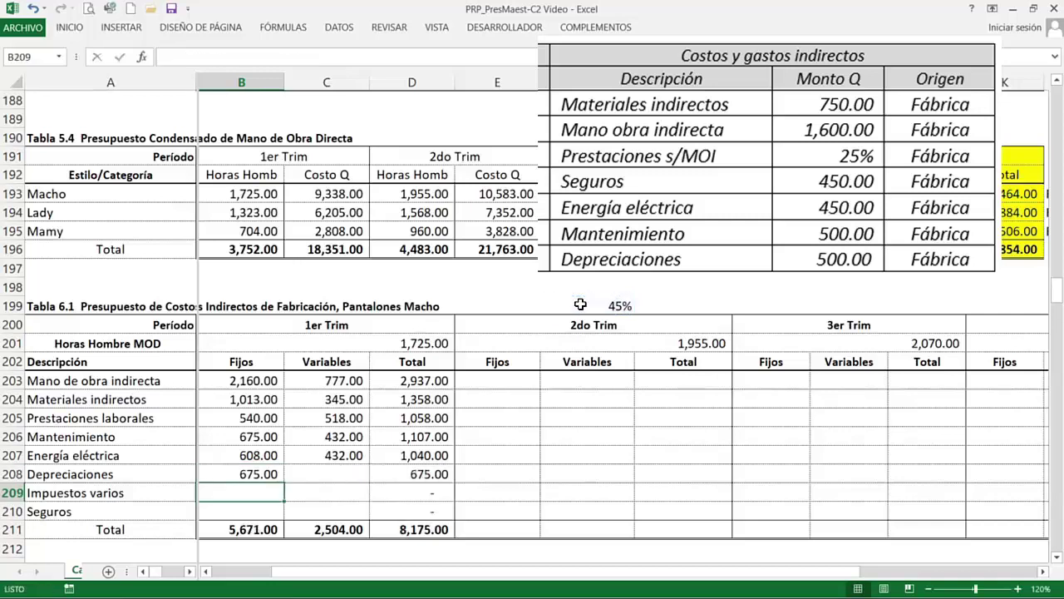
Enter 0 as the first-quarter fixed Impuestos varios in B209 and copy the Energía eléctrica formula from B207 to Seguros in B210
{"action": "type", "text": "0"}
{"action": "key", "text": "Return"}
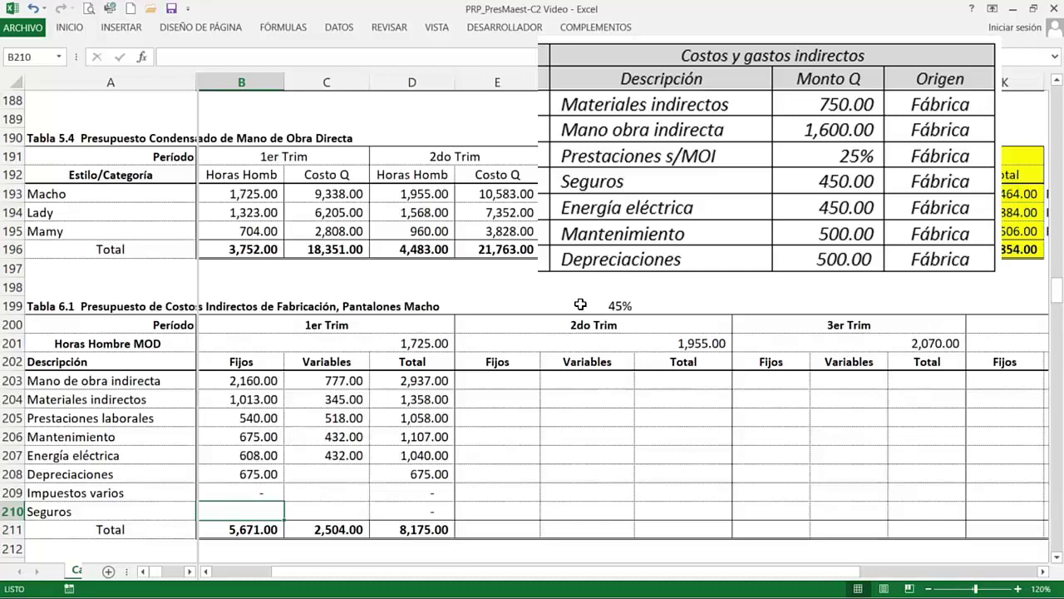
{"action": "key", "text": "Up"}
{"action": "key", "text": "Up"}
{"action": "key", "text": "Up"}
{"action": "key", "text": "ctrl+c"}
{"action": "key", "text": "Down"}
{"action": "key", "text": "Down"}
{"action": "key", "text": "Down"}
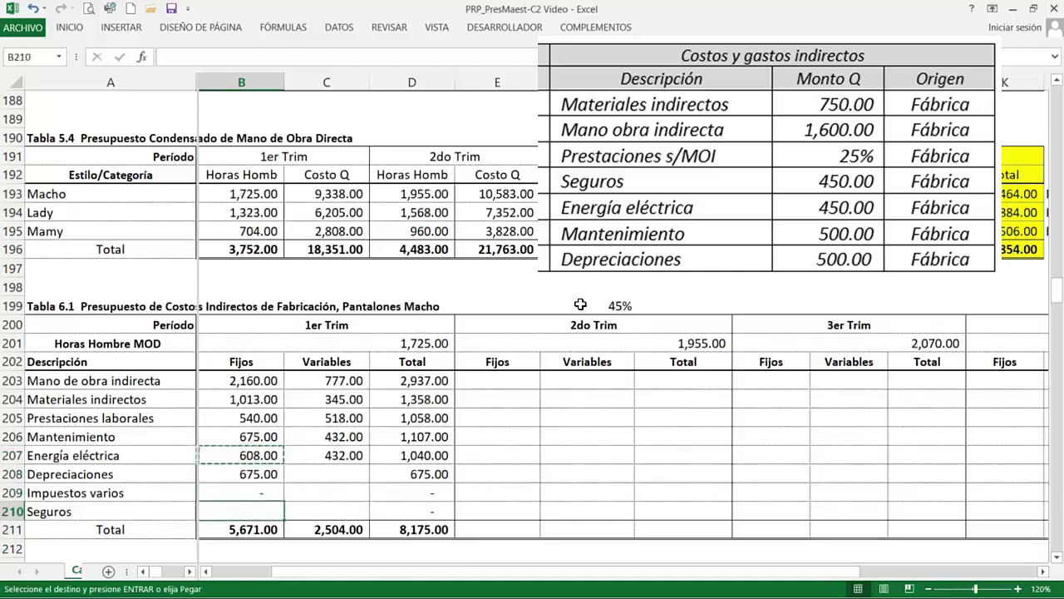
{"action": "key", "text": "Return"}
Enter 0 as the first-quarter variable cost of Depreciaciones, Impuestos varios and Seguros in C208:C210
{"action": "key", "text": "Up"}
{"action": "key", "text": "Up"}
{"action": "key", "text": "Right"}
{"action": "type", "text": "0"}
{"action": "key", "text": "Return"}
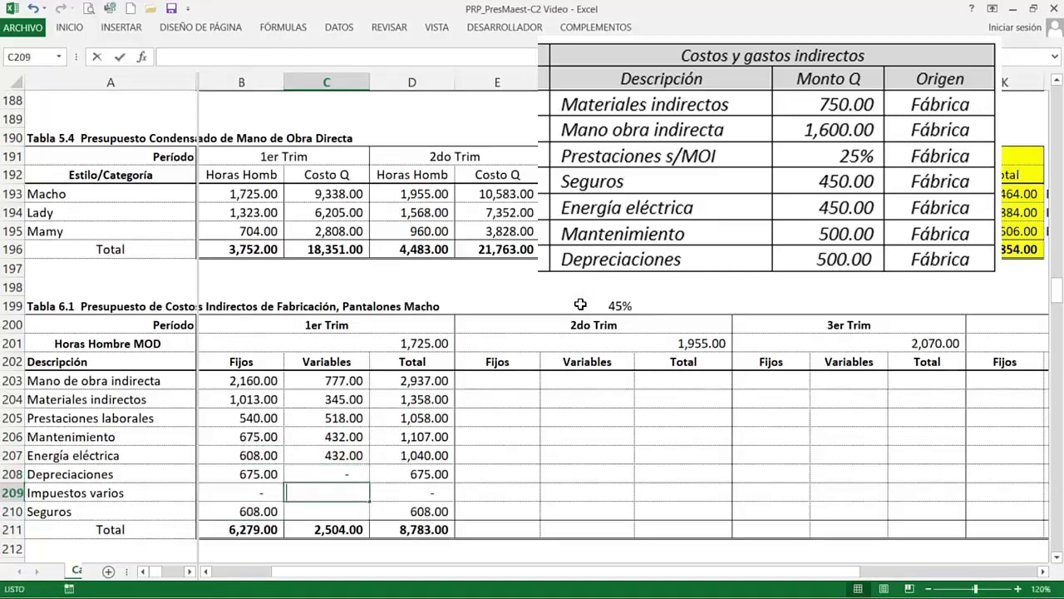
{"action": "type", "text": "0"}
{"action": "key", "text": "Return"}
{"action": "type", "text": "0"}
{"action": "key", "text": "Up"}
Review the first-, second- and third-quarter blocks of Tabla 6.1 in rows 200 to 211
{"action": "left_click_drag", "start_coordinate": [261, 324], "coordinate": [286, 526]}
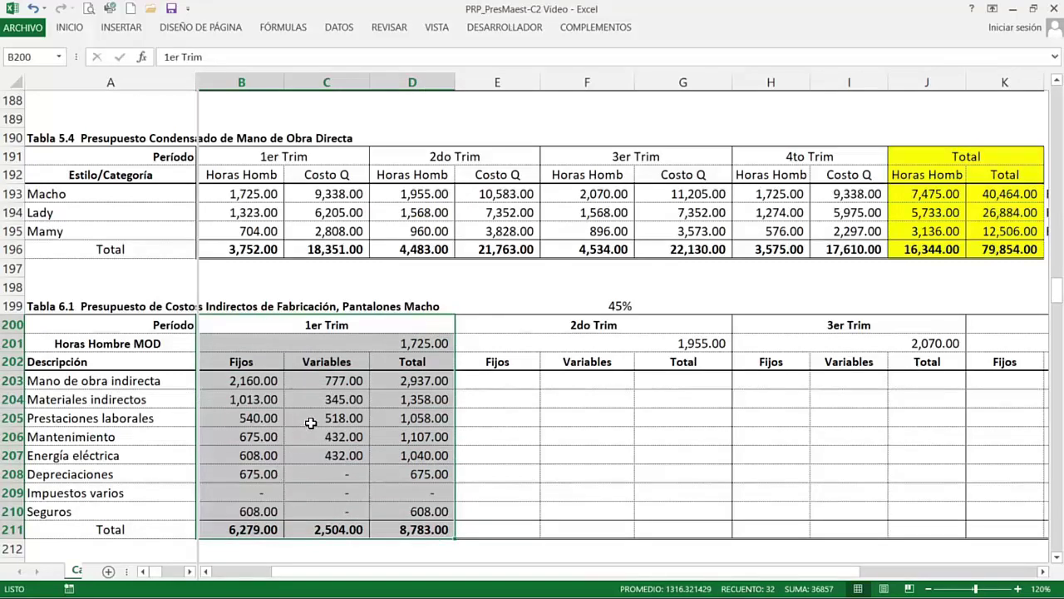
{"action": "left_click_drag", "start_coordinate": [499, 326], "coordinate": [724, 533]}
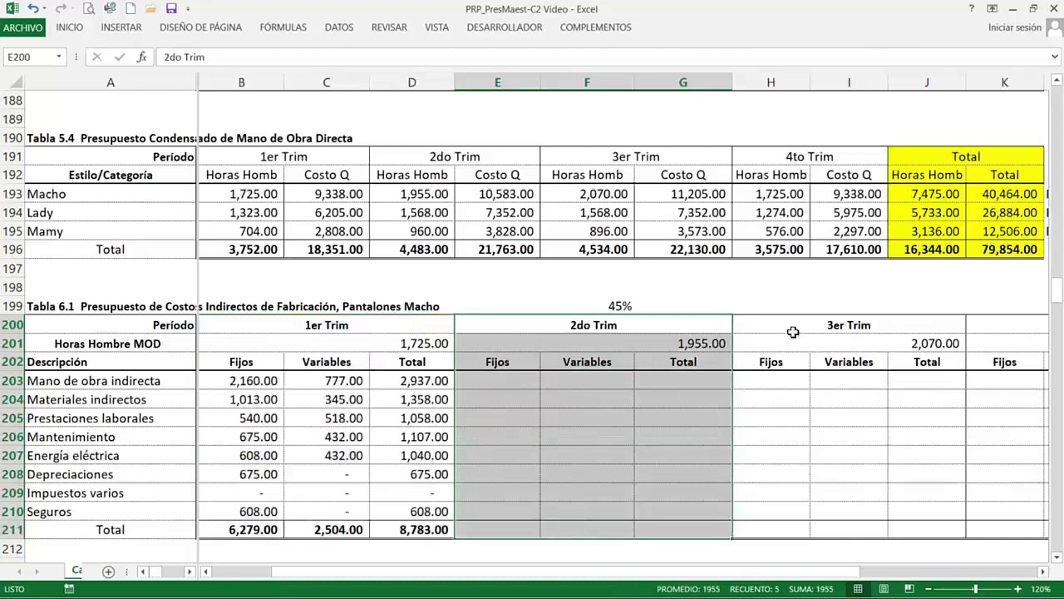
{"action": "left_click_drag", "start_coordinate": [800, 325], "coordinate": [806, 538]}
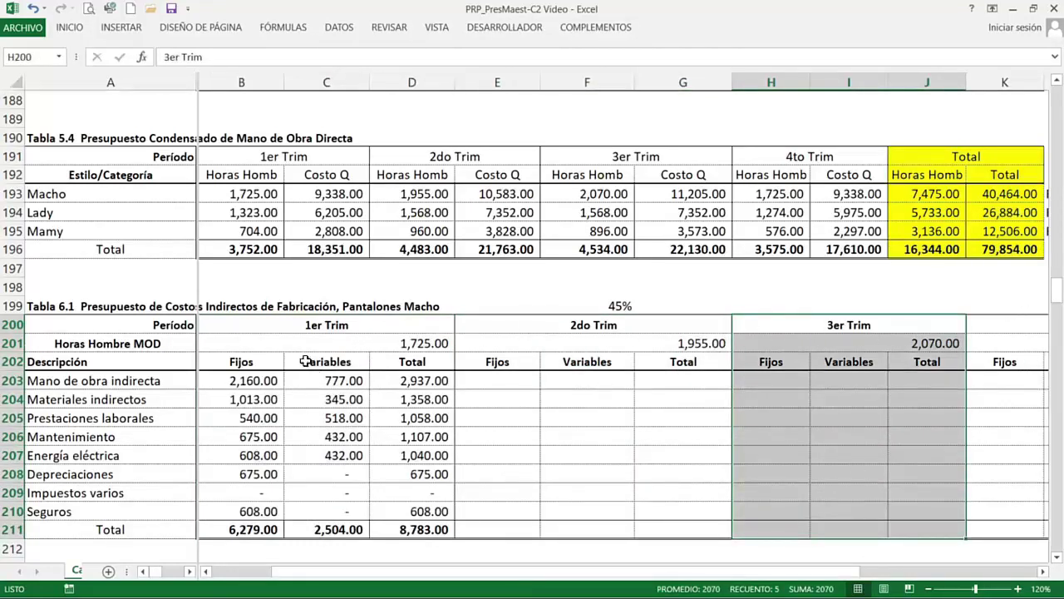
Examine the layouts of Tabla 6.2 (Lady) and Tabla 6.3 (Mamy) and where their allocation percentages go, using F199 as reference
{"action": "scroll", "coordinate": [306, 361], "scroll_direction": "down", "scroll_amount": 4}
{"action": "scroll", "coordinate": [306, 360], "scroll_direction": "down", "scroll_amount": 3}
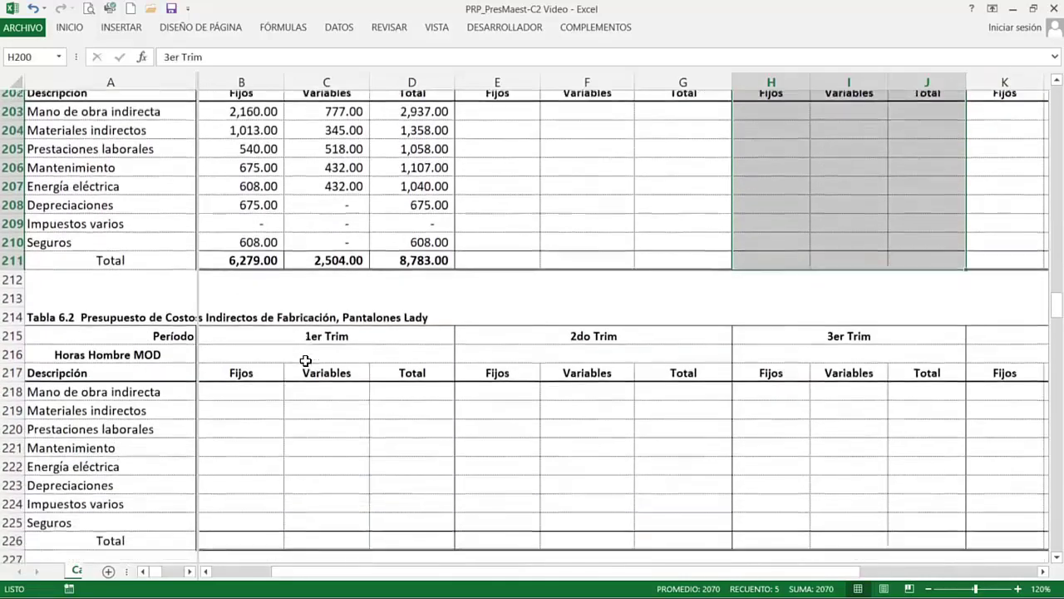
{"action": "left_click", "coordinate": [711, 349]}
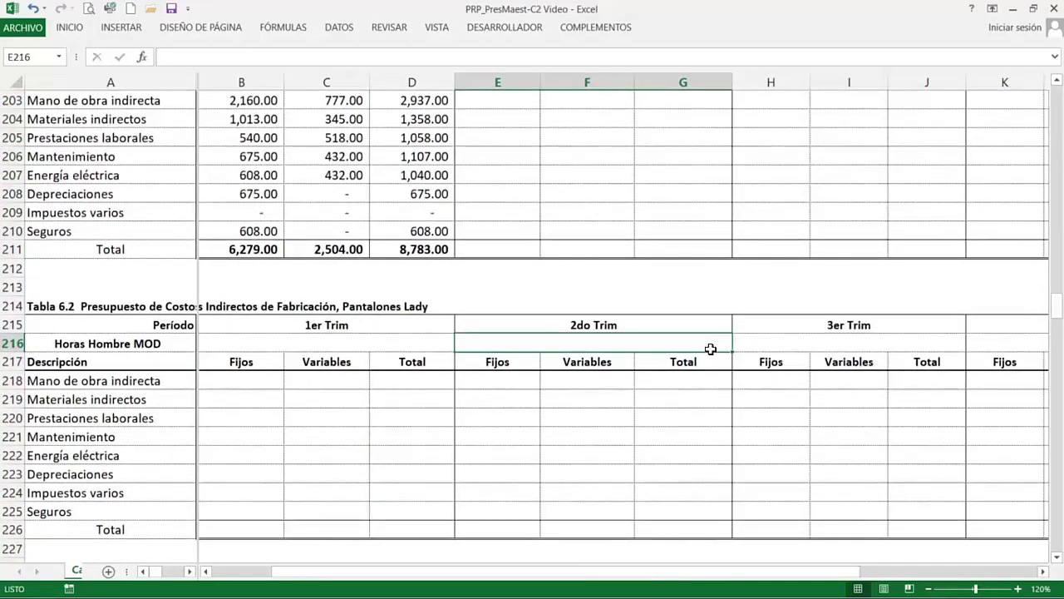
{"action": "key", "text": "Up"}
{"action": "key", "text": "Up"}
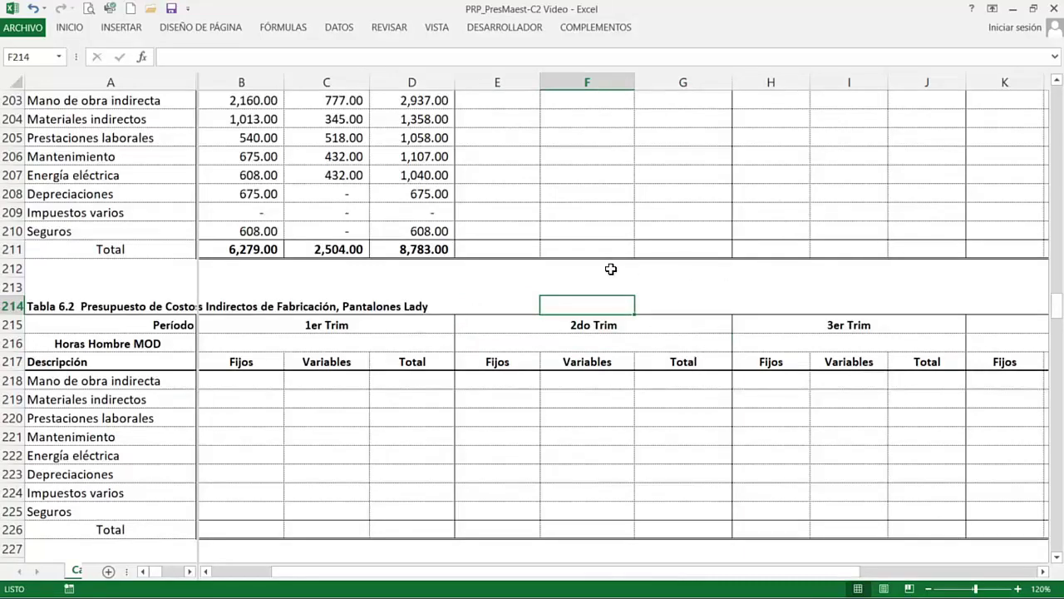
{"action": "scroll", "coordinate": [612, 269], "scroll_direction": "up", "scroll_amount": 3}
{"action": "left_click", "coordinate": [616, 193]}
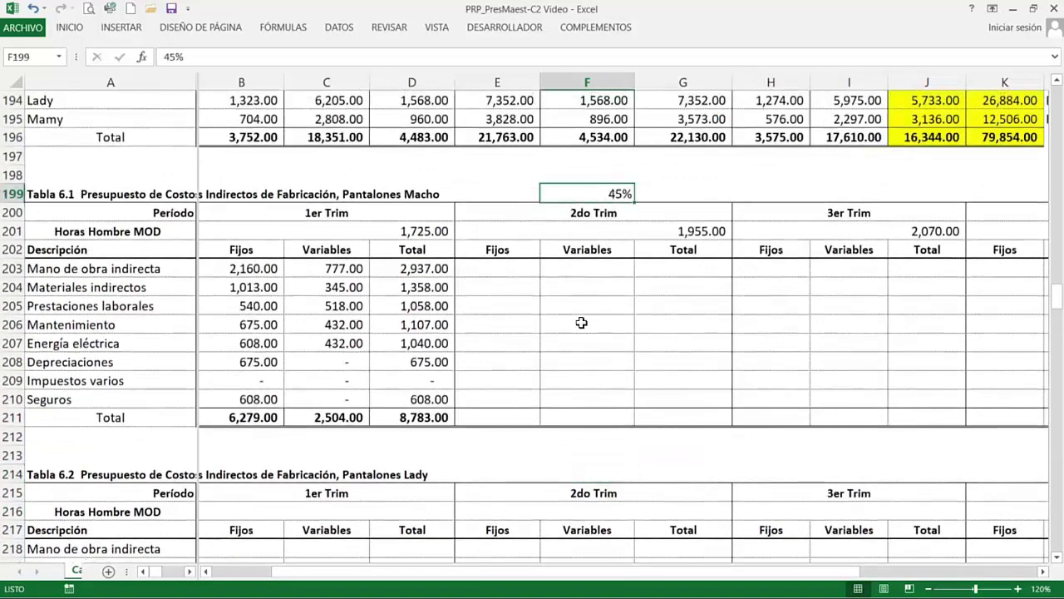
{"action": "left_click", "coordinate": [588, 470]}
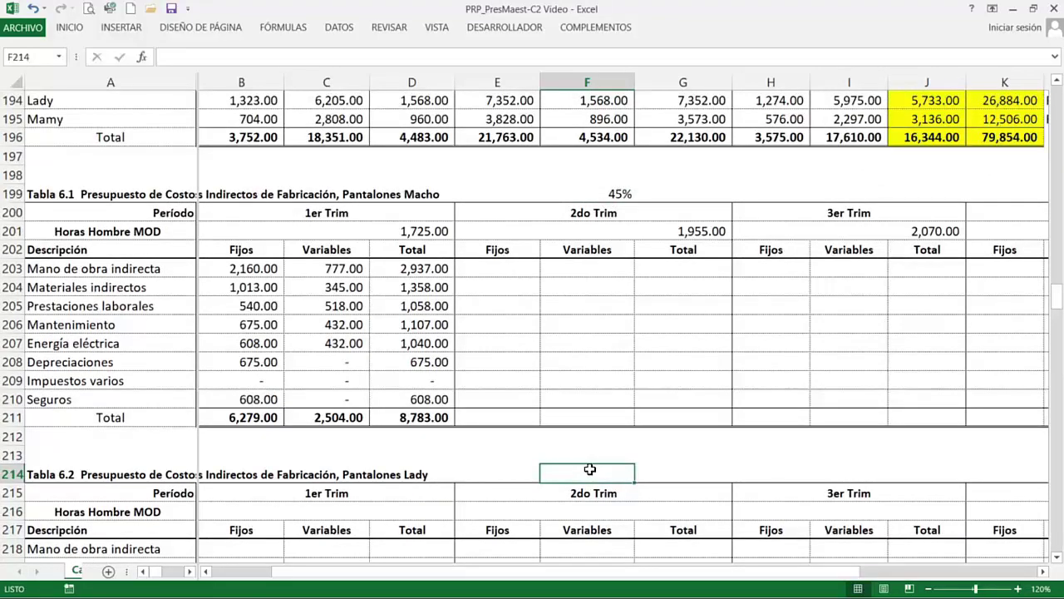
{"action": "scroll", "coordinate": [590, 470], "scroll_direction": "down", "scroll_amount": 6}
{"action": "left_click", "coordinate": [601, 415]}
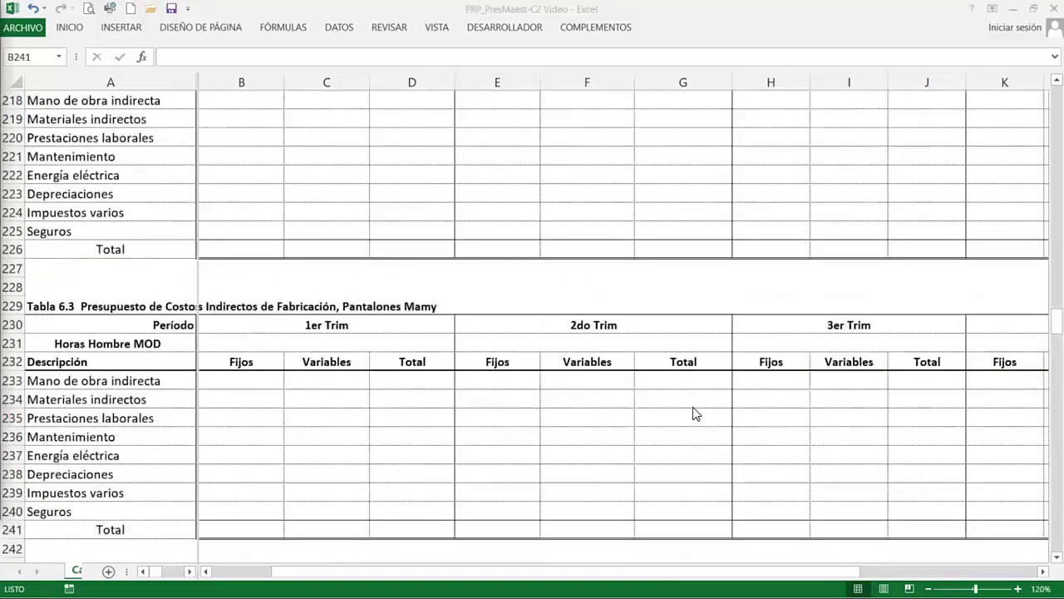
Examine the associated man-hour cost rates (Costo Asoc HH) in column N beside Tabla 6.1 and Tabla 6.2
{"action": "key", "text": "Up"}
{"action": "key", "text": "Up"}
{"action": "key", "text": "Up"}
{"action": "key", "text": "Up"}
{"action": "key", "text": "Up"}
{"action": "key", "text": "Up"}
{"action": "key", "text": "Up"}
{"action": "key", "text": "Up"}
{"action": "key", "text": "Up"}
{"action": "key", "text": "Up"}
{"action": "key", "text": "Up"}
{"action": "key", "text": "Up"}
{"action": "key", "text": "Up"}
{"action": "key", "text": "Up"}
{"action": "key", "text": "Up"}
{"action": "key", "text": "Up"}
{"action": "key", "text": "Up"}
{"action": "key", "text": "Up"}
{"action": "key", "text": "Up"}
{"action": "key", "text": "Up"}
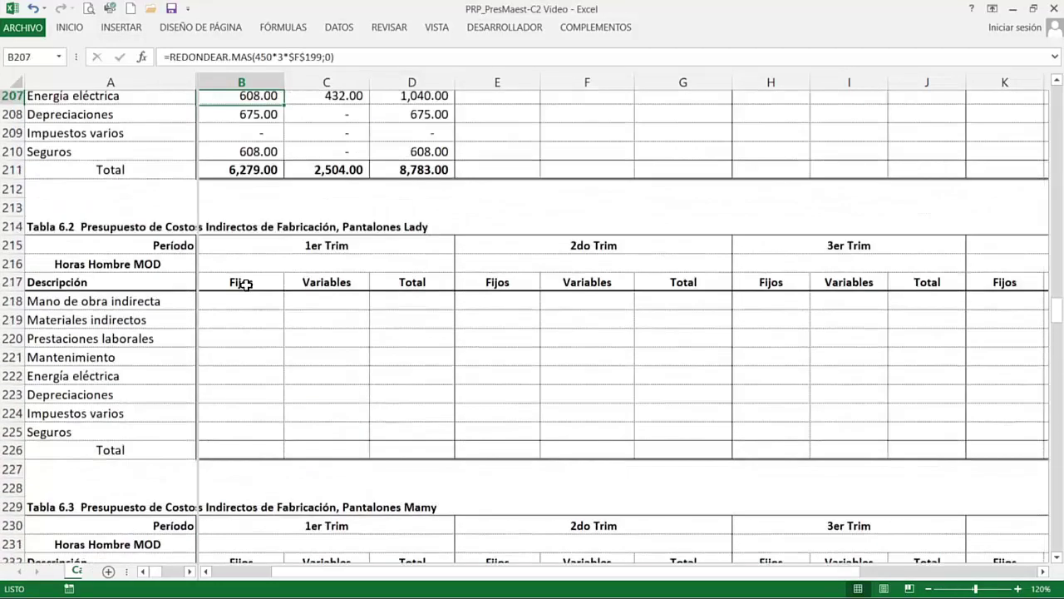
{"action": "key", "text": "Up"}
{"action": "key", "text": "Up"}
{"action": "key", "text": "Up"}
{"action": "key", "text": "Up"}
{"action": "key", "text": "Up"}
{"action": "key", "text": "Up"}
{"action": "key", "text": "Up"}
{"action": "key", "text": "Right"}
{"action": "key", "text": "Right"}
{"action": "key", "text": "Right"}
{"action": "key", "text": "Right"}
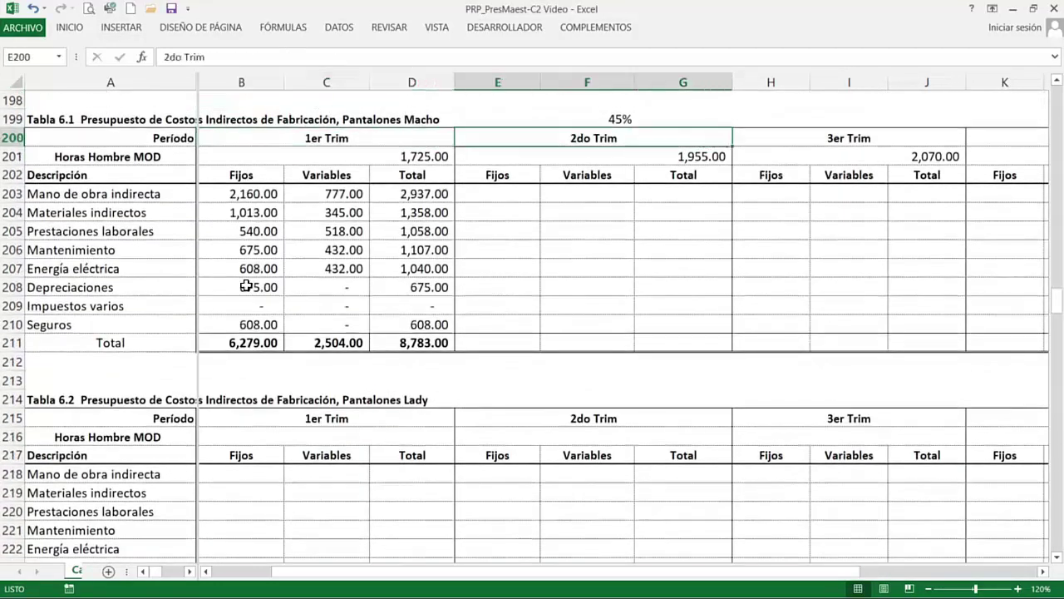
{"action": "key", "text": "Down"}
{"action": "key", "text": "Down"}
{"action": "key", "text": "Down"}
{"action": "key", "text": "Down"}
{"action": "key", "text": "Down"}
{"action": "key", "text": "Down"}
{"action": "key", "text": "Up"}
{"action": "key", "text": "Up"}
{"action": "key", "text": "Up"}
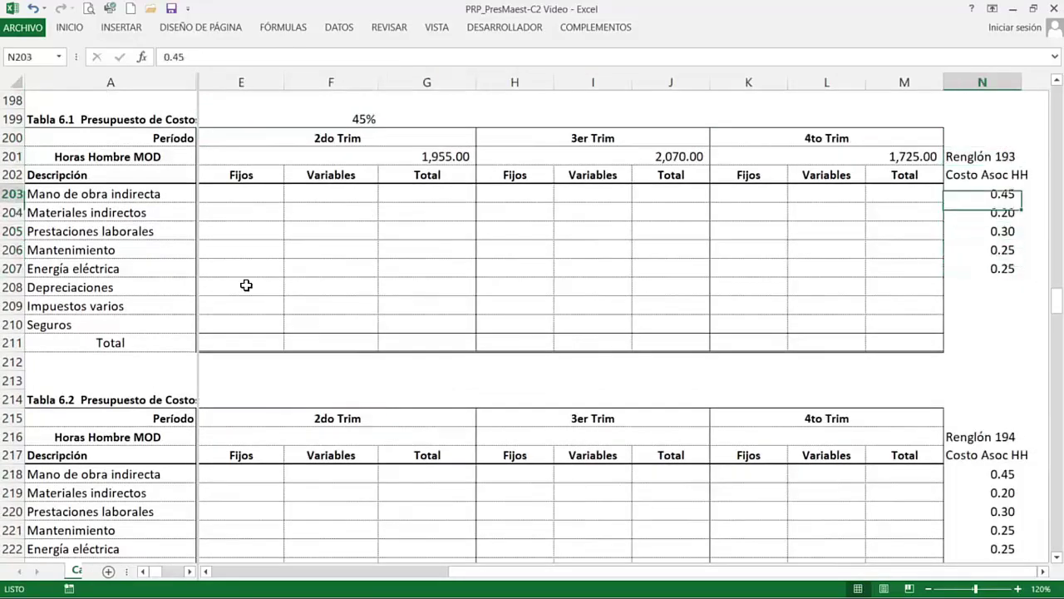
{"action": "key", "text": "Up"}
{"action": "key", "text": "Up"}
{"action": "key", "text": "Down"}
{"action": "key", "text": "Down"}
{"action": "key", "text": "Down"}
{"action": "key", "text": "Down"}
{"action": "key", "text": "Down"}
{"action": "key", "text": "Down"}
{"action": "key", "text": "Down"}
{"action": "key", "text": "Down"}
{"action": "key", "text": "Down"}
{"action": "key", "text": "Down"}
{"action": "key", "text": "Down"}
{"action": "key", "text": "Down"}
{"action": "key", "text": "Down"}
{"action": "key", "text": "Down"}
{"action": "key", "text": "Down"}
{"action": "key", "text": "Down"}
{"action": "key", "text": "Down"}
{"action": "key", "text": "Down"}
{"action": "key", "text": "Down"}
{"action": "key", "text": "Down"}
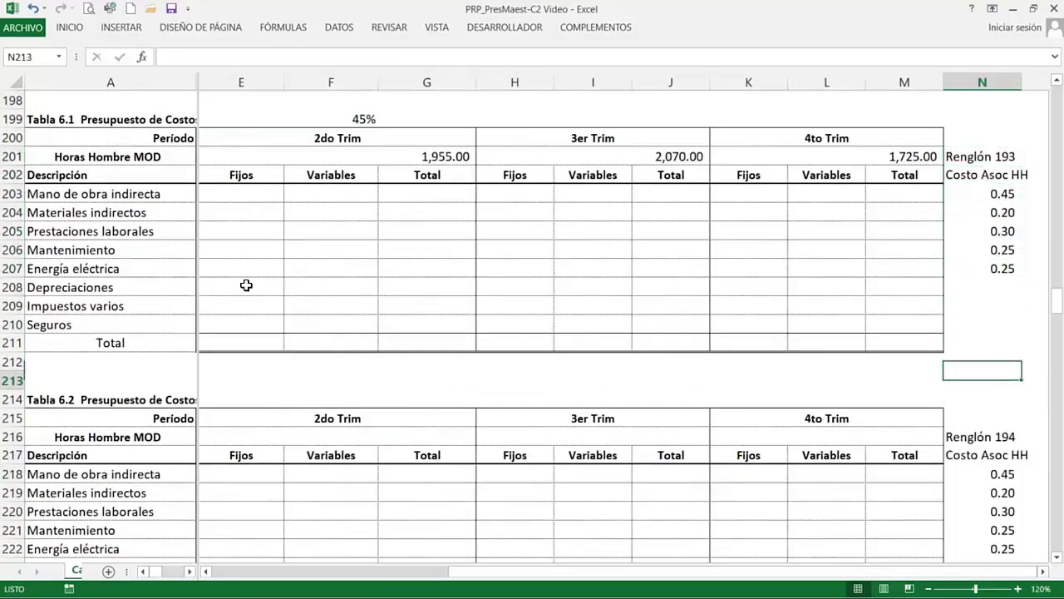
{"action": "key", "text": "Down"}
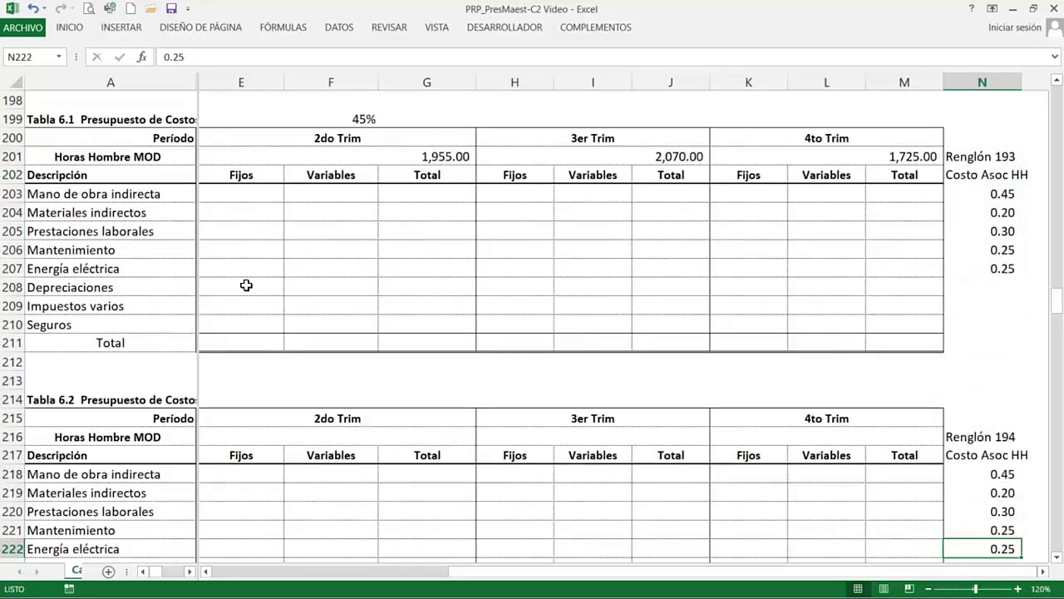
Check the Renglón notes in N201, N216 and N231 for the man-hour source row of each table
{"action": "left_click", "coordinate": [986, 162]}
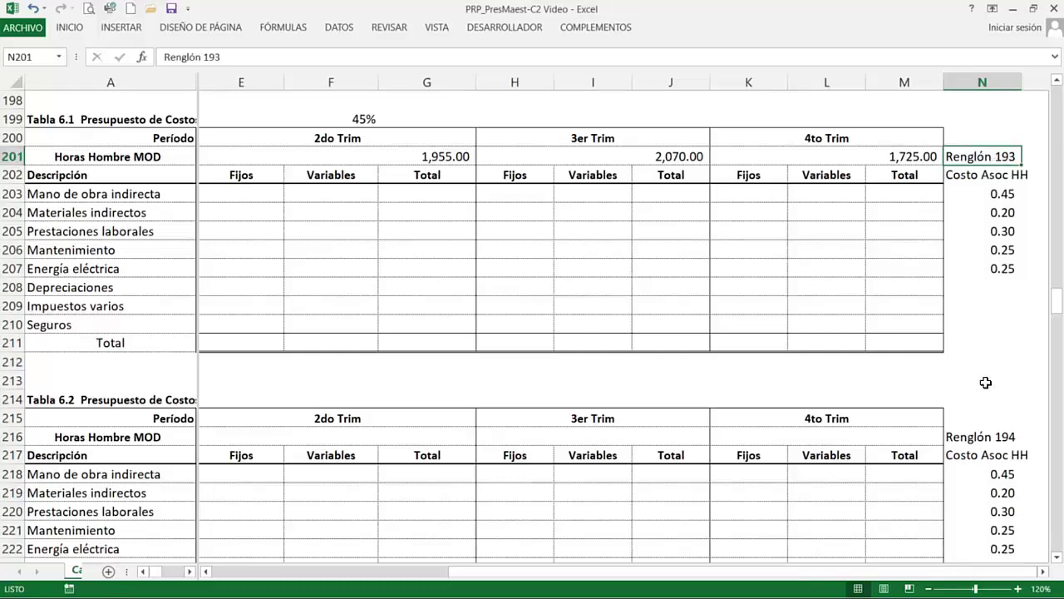
{"action": "left_click", "coordinate": [974, 439]}
{"action": "scroll", "coordinate": [962, 449], "scroll_direction": "down", "scroll_amount": 4}
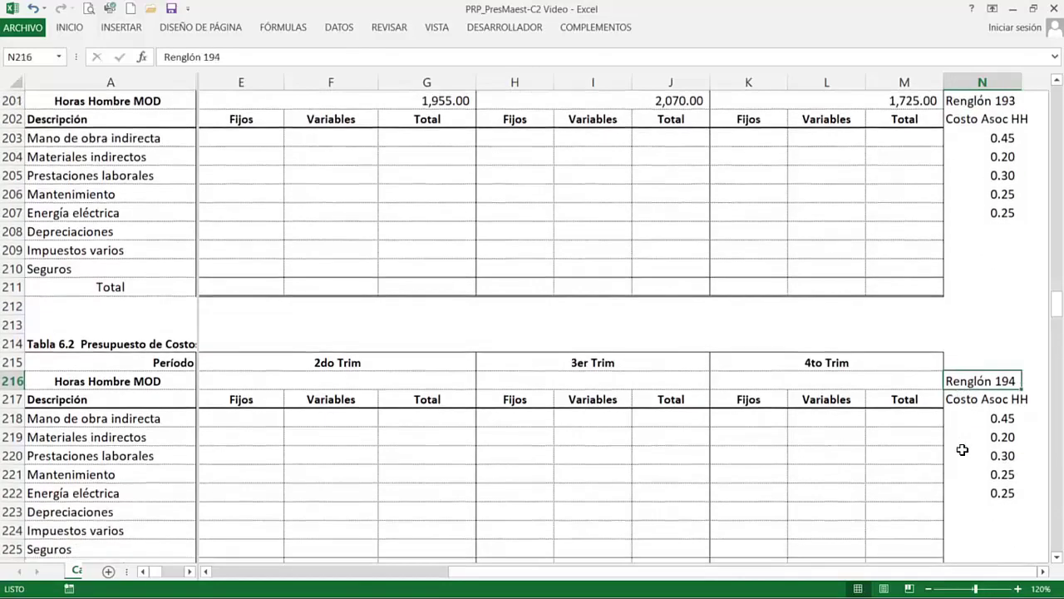
{"action": "scroll", "coordinate": [969, 469], "scroll_direction": "down", "scroll_amount": 2}
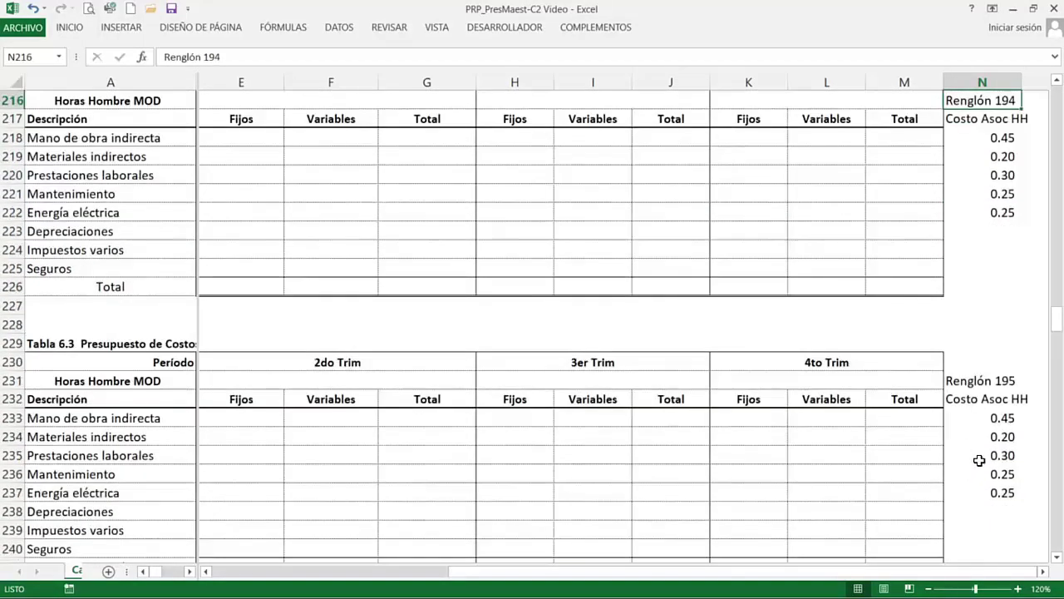
{"action": "left_click", "coordinate": [953, 382]}
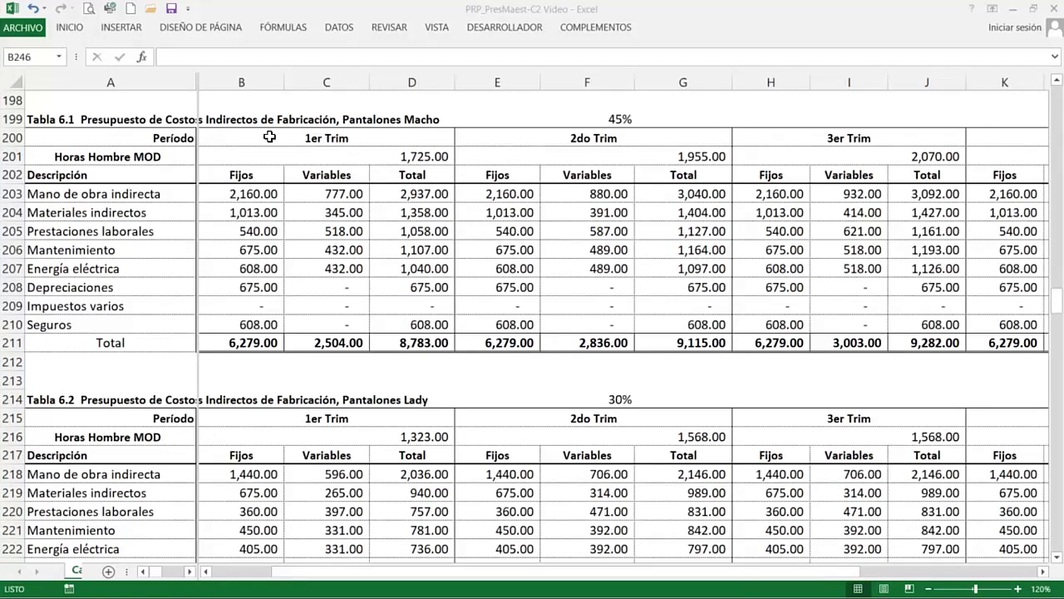
Compare the first-quarter block of Tabla 6.1 with the second quarter's total and its fixed and variable indirect labour formulas
{"action": "left_click_drag", "start_coordinate": [268, 138], "coordinate": [287, 343]}
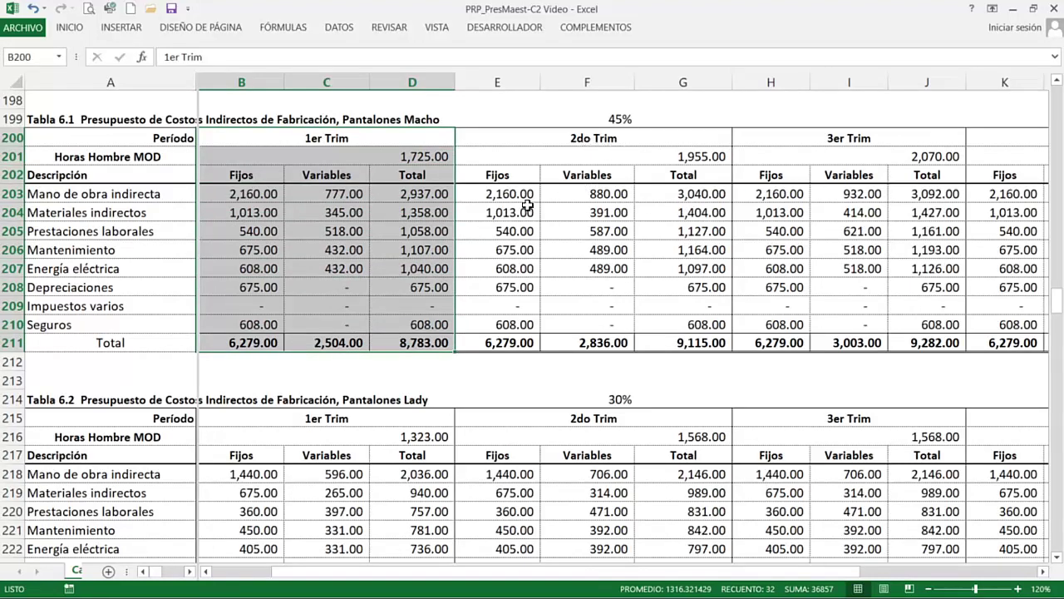
{"action": "left_click", "coordinate": [682, 343]}
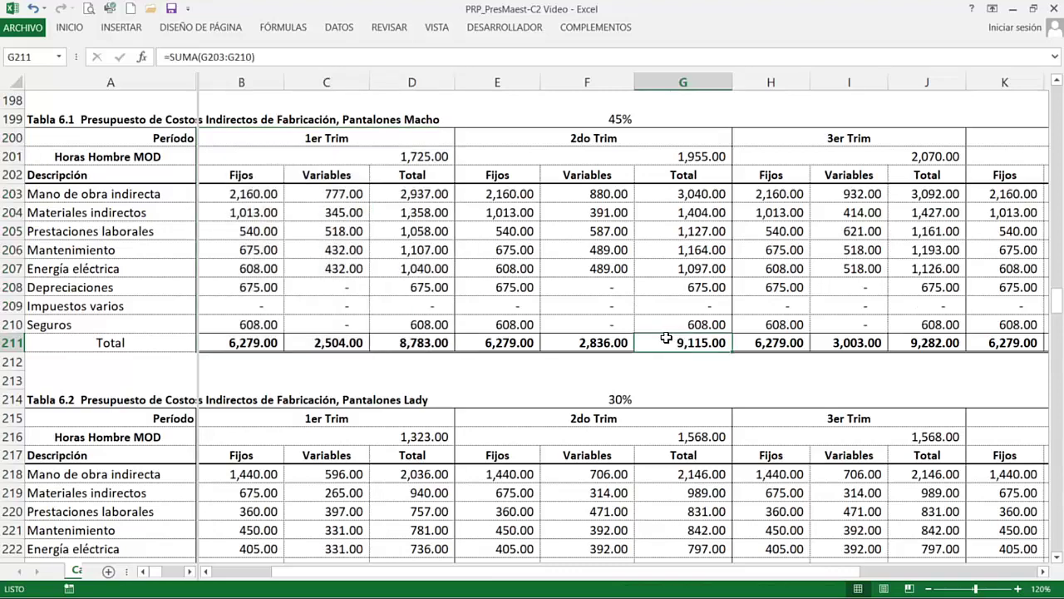
{"action": "left_click", "coordinate": [505, 191]}
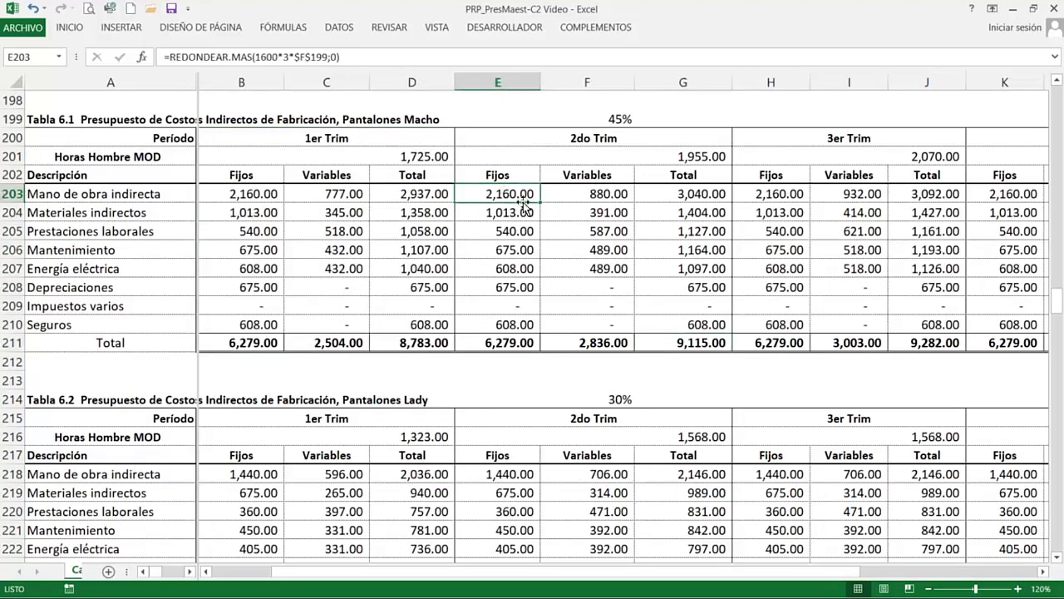
{"action": "left_click", "coordinate": [590, 194]}
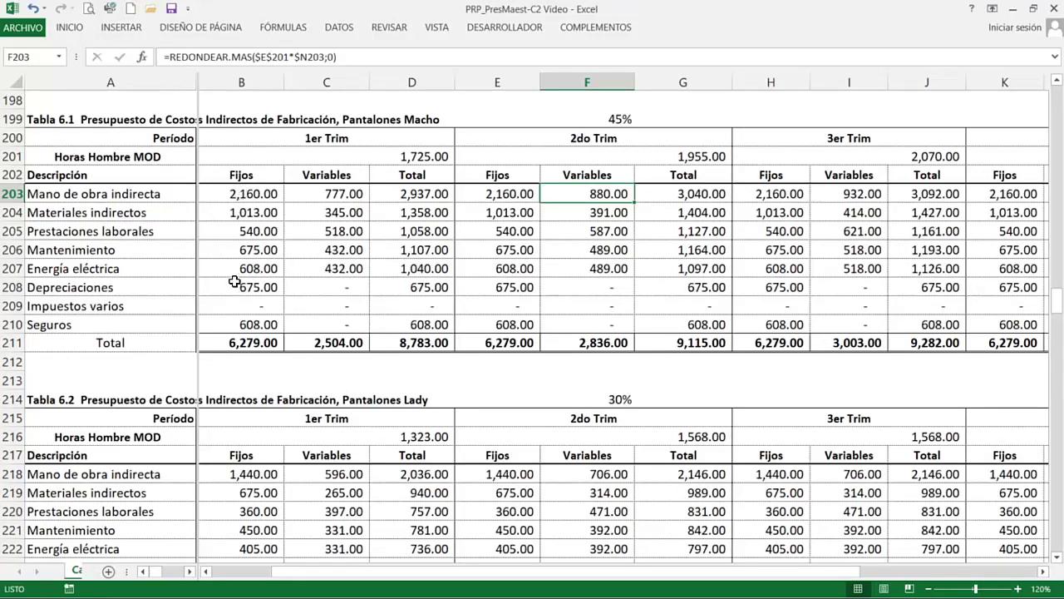
Compare the fixed cost totals of the four quarters in row 211 of Tabla 6.1
{"action": "left_click", "coordinate": [234, 341]}
{"action": "left_click", "coordinate": [500, 347]}
{"action": "left_click", "coordinate": [755, 341]}
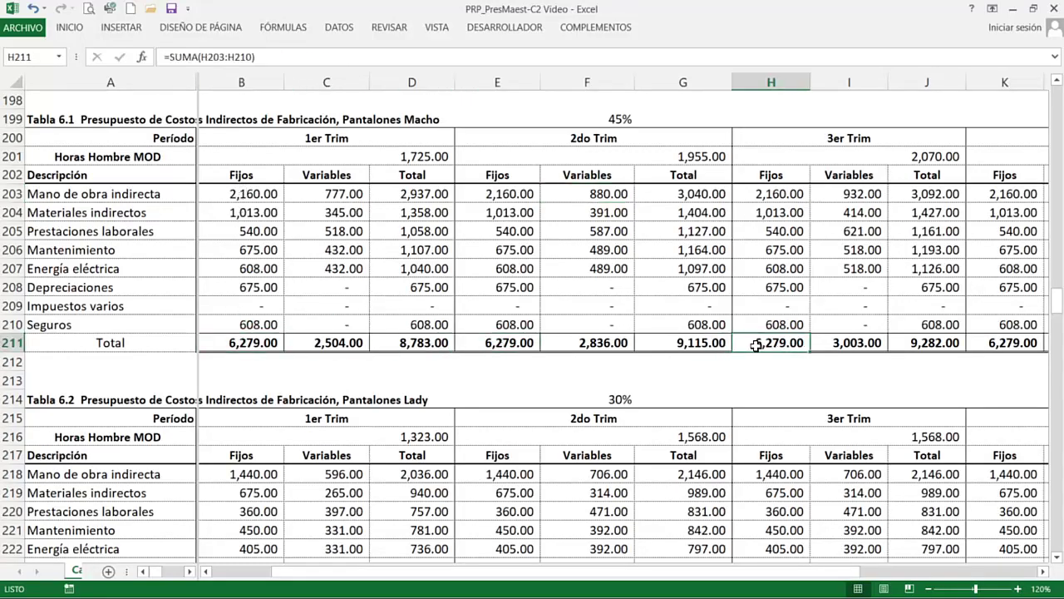
{"action": "left_click", "coordinate": [1007, 343]}
Inspect the cell references in the third- and fourth-quarter variable indirect labour formulas in I203 and L203
{"action": "left_click", "coordinate": [844, 194]}
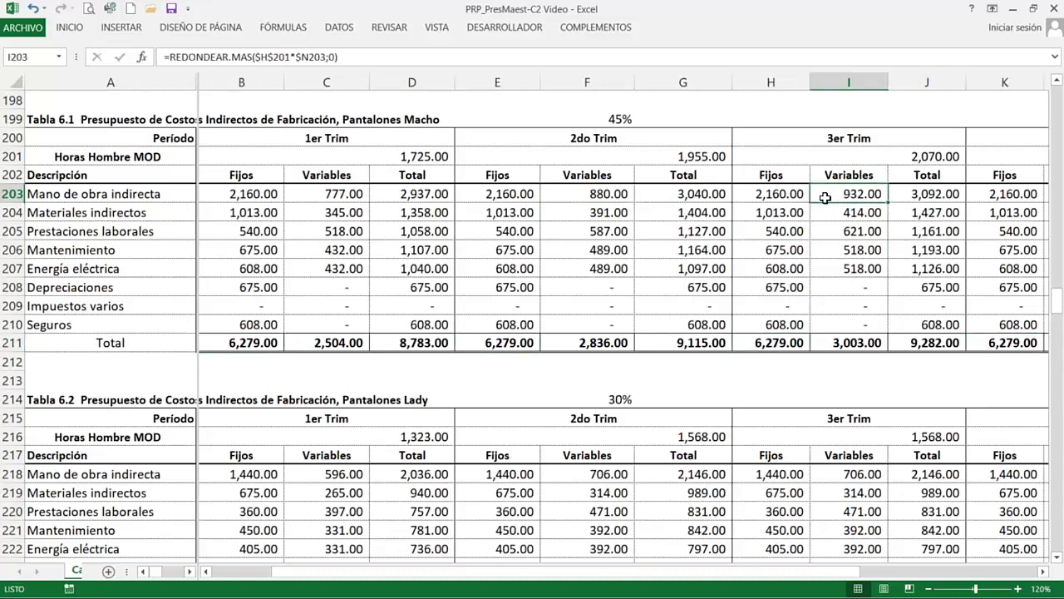
{"action": "key", "text": "F2"}
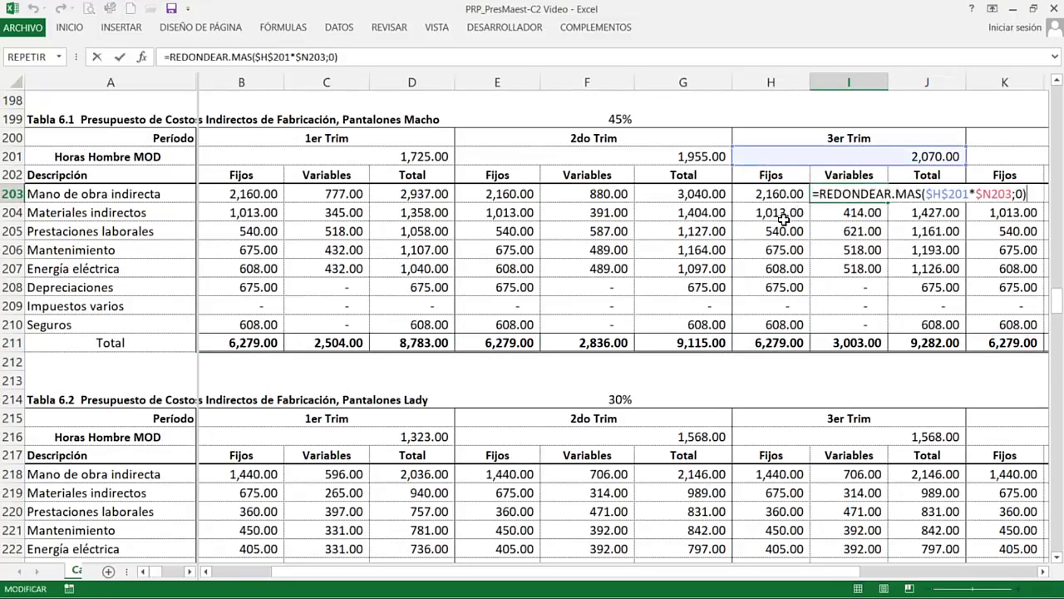
{"action": "key", "text": "Escape"}
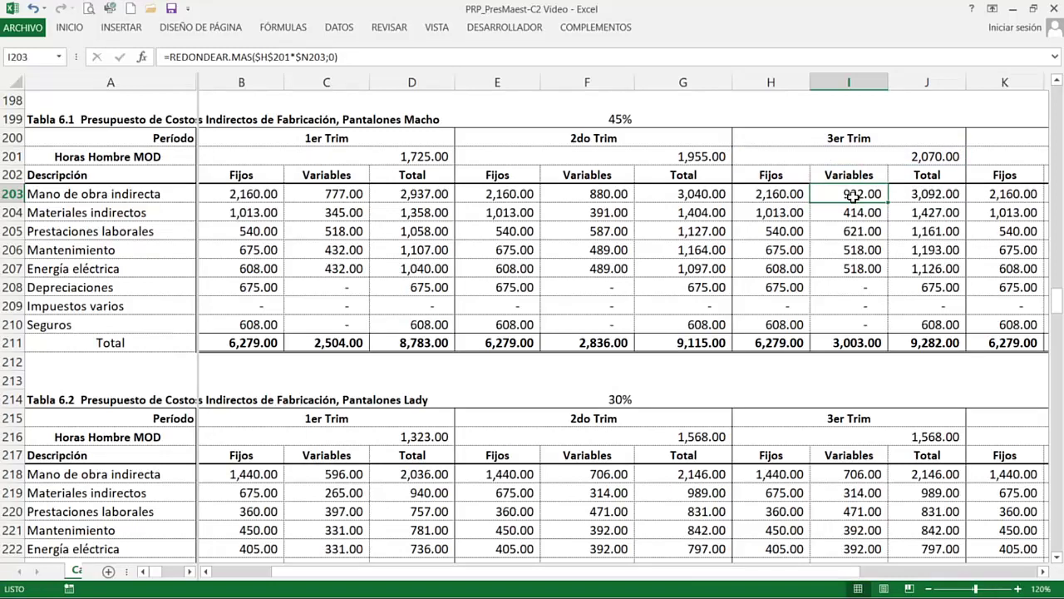
{"action": "key", "text": "Right"}
{"action": "key", "text": "Right"}
{"action": "key", "text": "Right"}
{"action": "key", "text": "Right"}
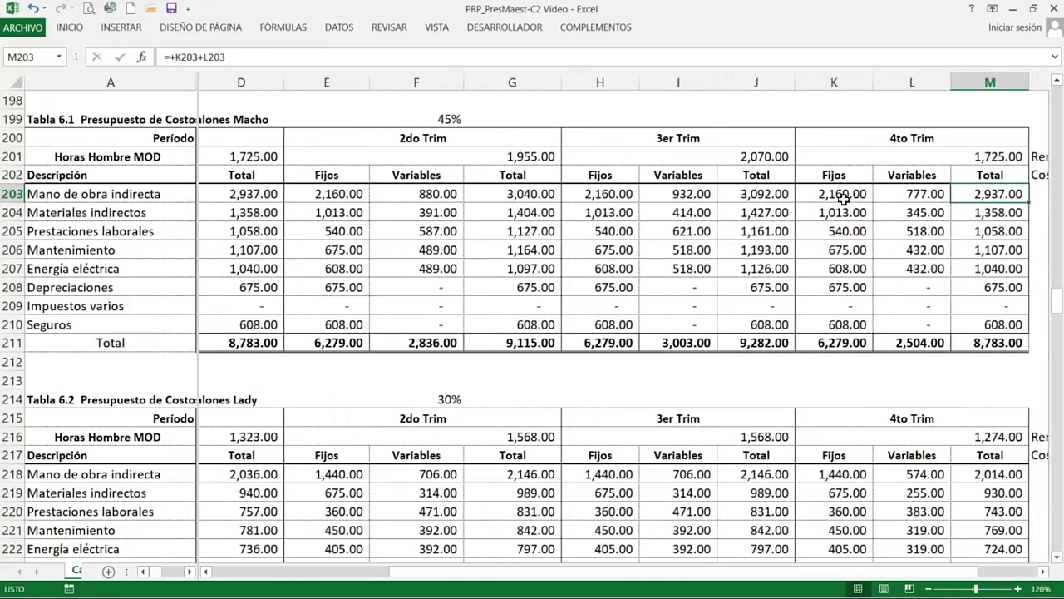
{"action": "left_click", "coordinate": [909, 195]}
{"action": "key", "text": "F2"}
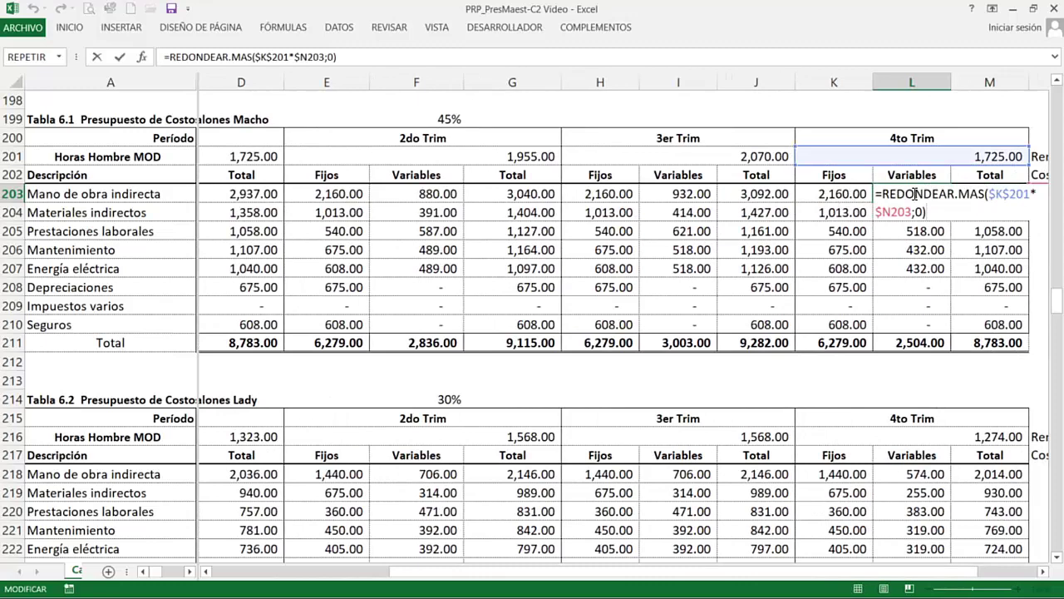
{"action": "key", "text": "Escape"}
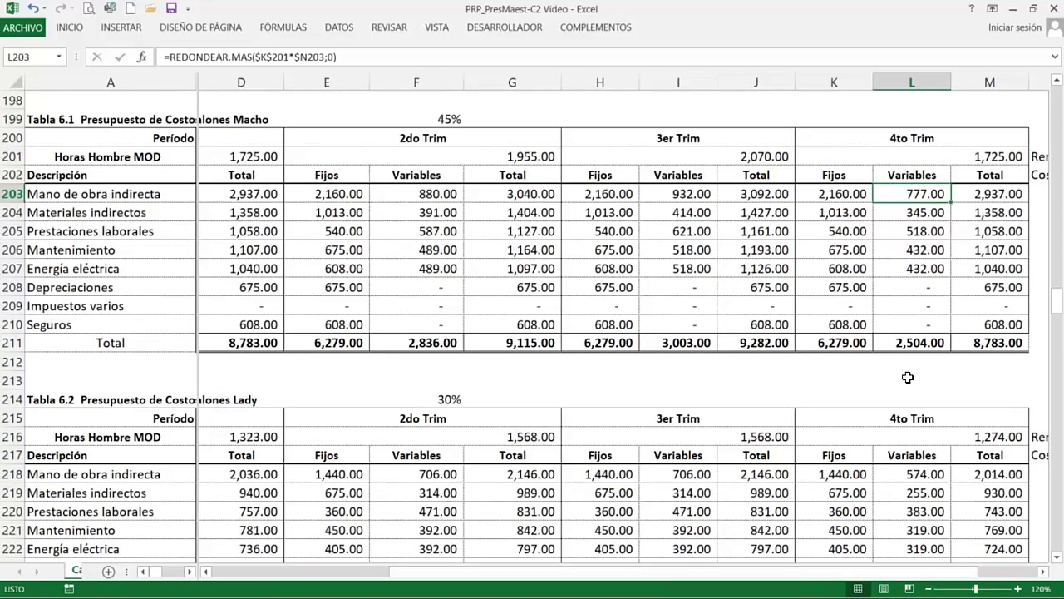
Check the quarterly man-hour references in row 216 of Tabla 6.2, from the fourth quarter back to the first
{"action": "key", "text": "Down"}
{"action": "key", "text": "Down"}
{"action": "key", "text": "Down"}
{"action": "key", "text": "Down"}
{"action": "key", "text": "Down"}
{"action": "key", "text": "Down"}
{"action": "key", "text": "Down"}
{"action": "key", "text": "Down"}
{"action": "key", "text": "Down"}
{"action": "key", "text": "Down"}
{"action": "key", "text": "Down"}
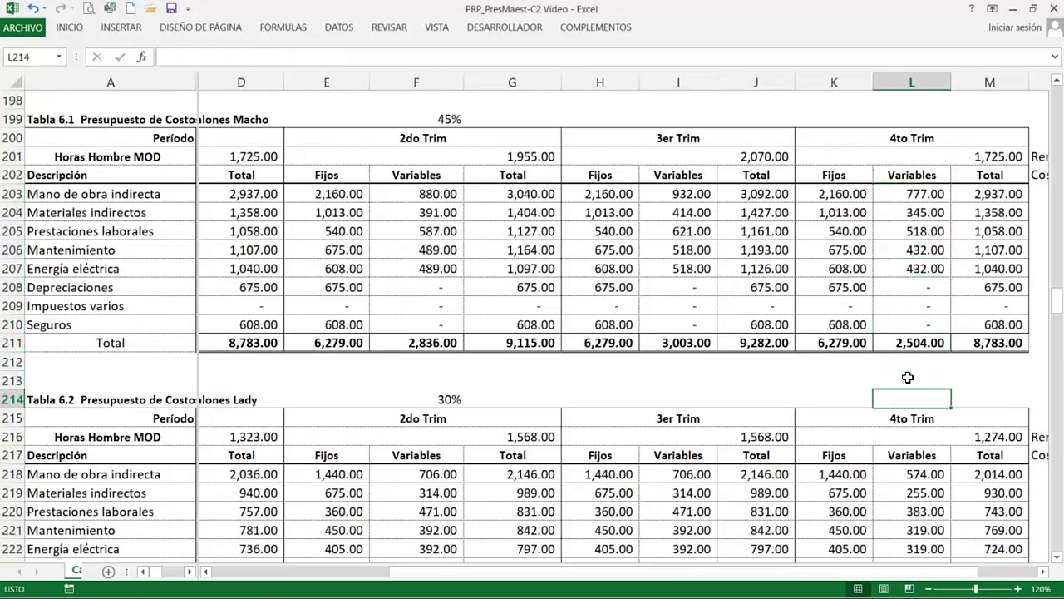
{"action": "key", "text": "Down"}
{"action": "key", "text": "Down"}
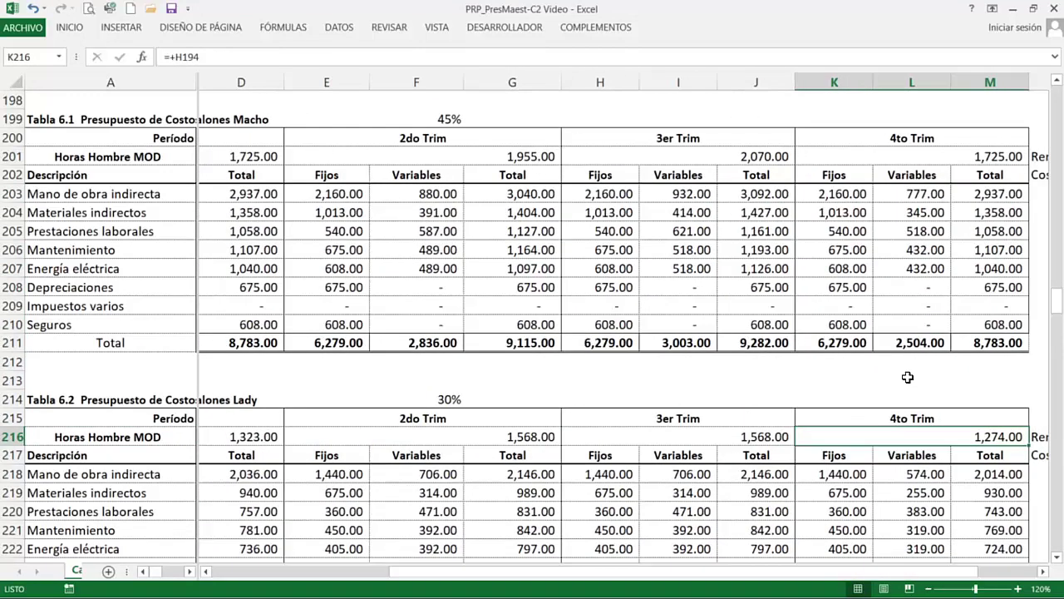
{"action": "key", "text": "Left"}
{"action": "key", "text": "Left"}
{"action": "key", "text": "Left"}
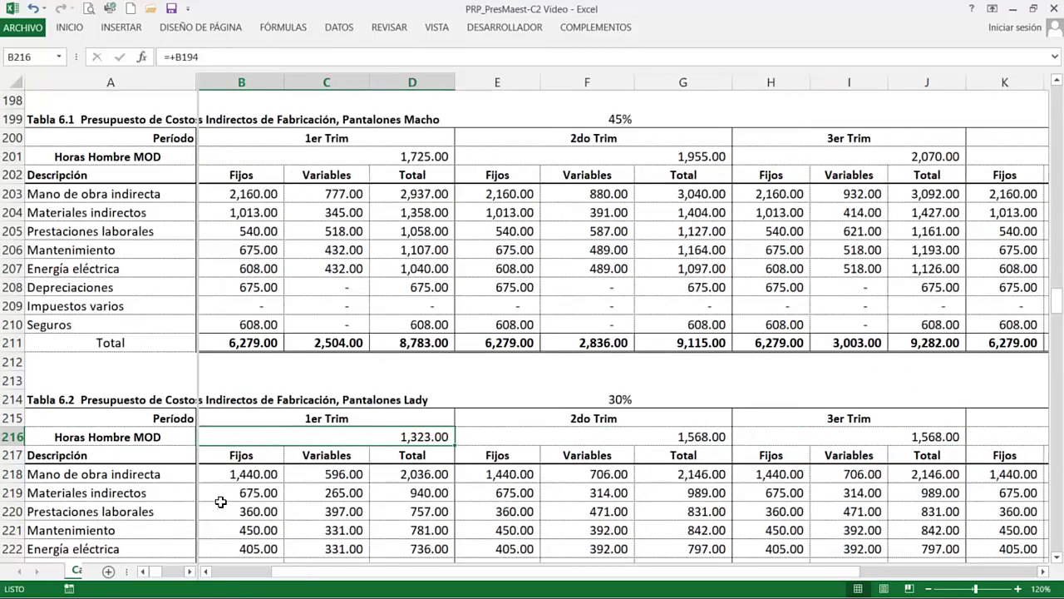
Inspect the first-quarter fixed and variable indirect labour formulas in B218 and C218 of Tabla 6.2, including the referenced hourly rate in N218
{"action": "scroll", "coordinate": [232, 489], "scroll_direction": "down", "scroll_amount": 2}
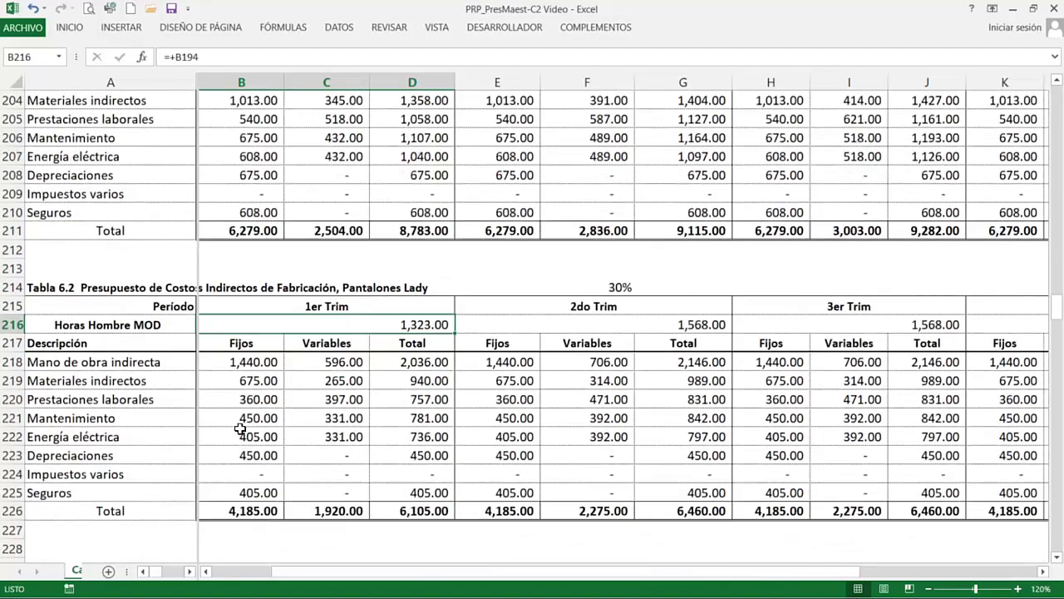
{"action": "left_click", "coordinate": [250, 362]}
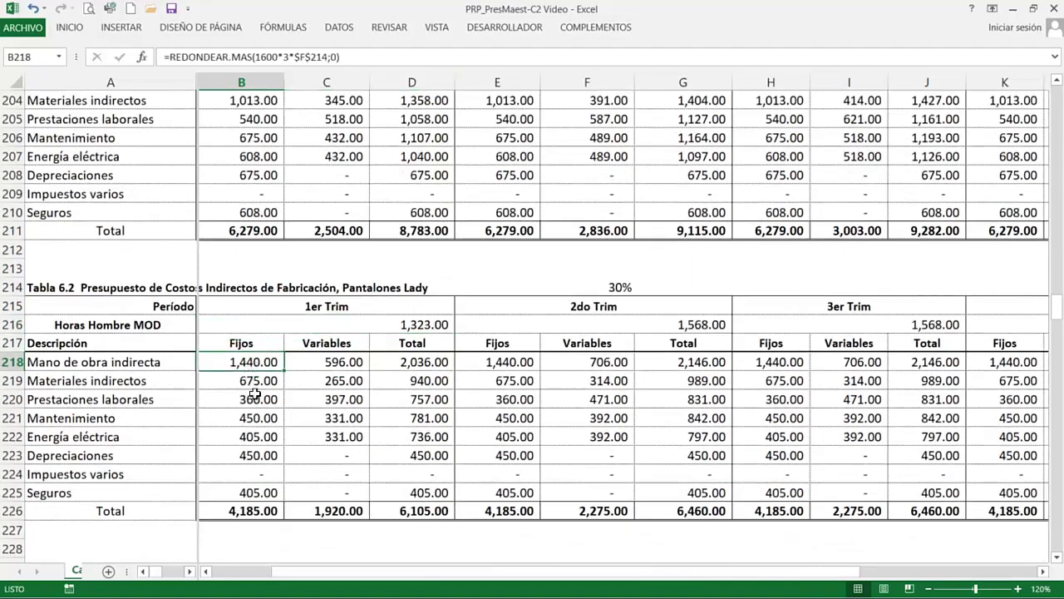
{"action": "key", "text": "F2"}
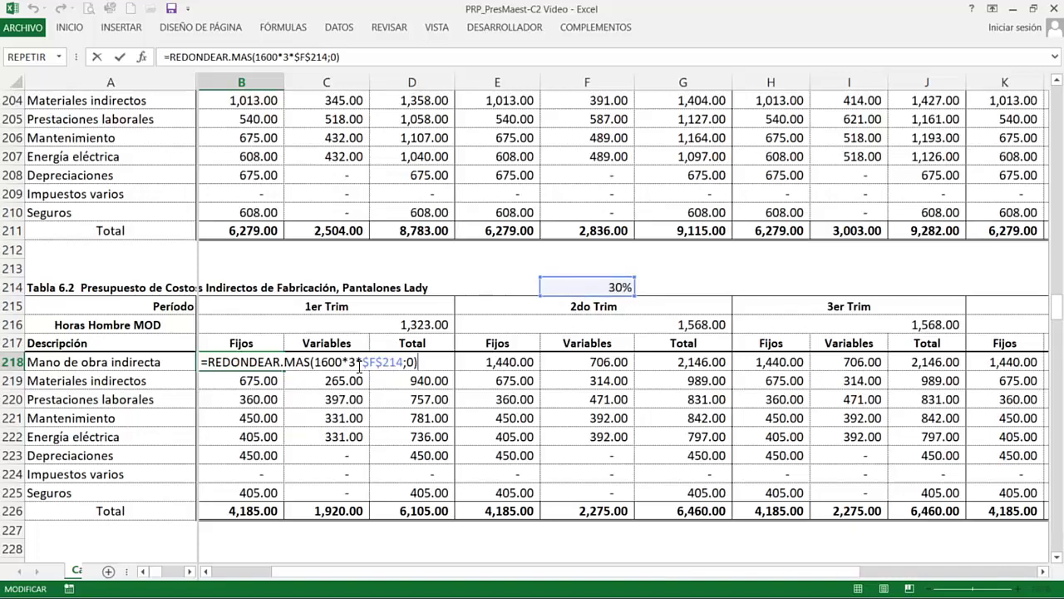
{"action": "key", "text": "Return"}
{"action": "double_click", "coordinate": [336, 362]}
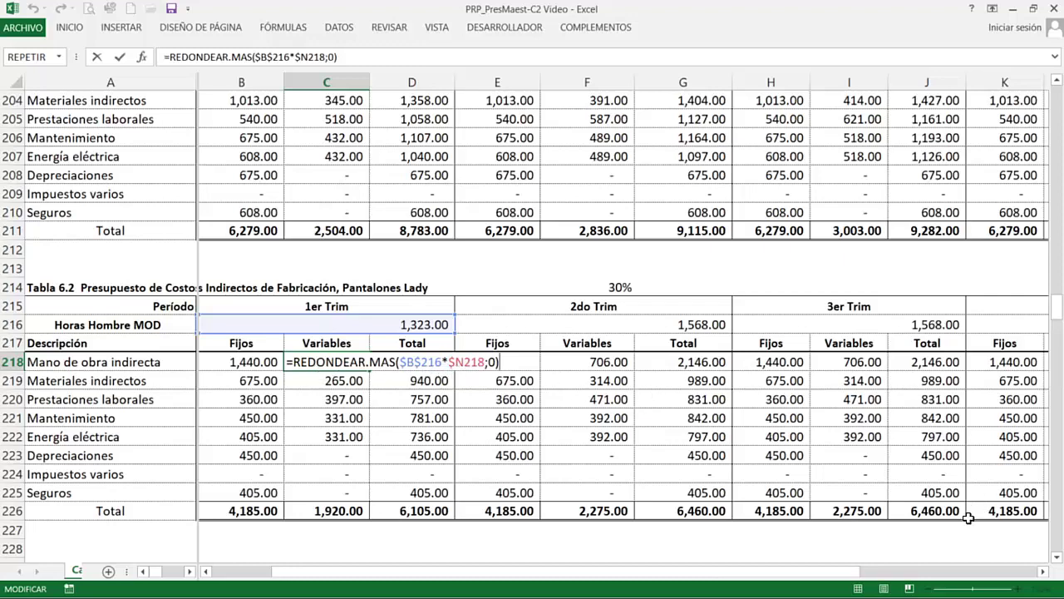
{"action": "left_click", "coordinate": [1042, 571]}
{"action": "left_click", "coordinate": [1043, 571]}
{"action": "left_click", "coordinate": [1043, 571]}
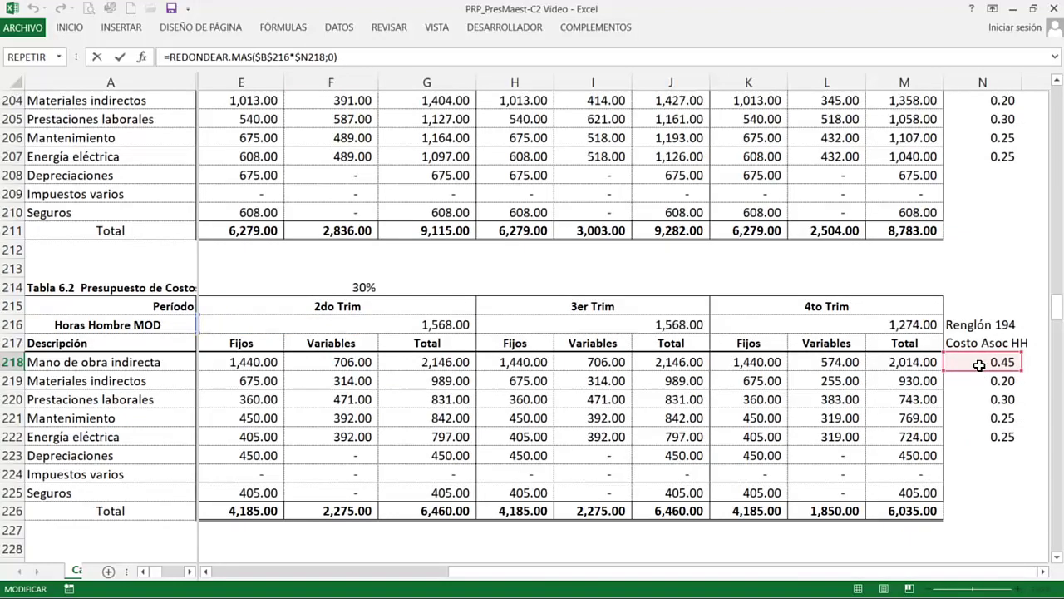
{"action": "key", "text": "Escape"}
{"action": "key", "text": "Left"}
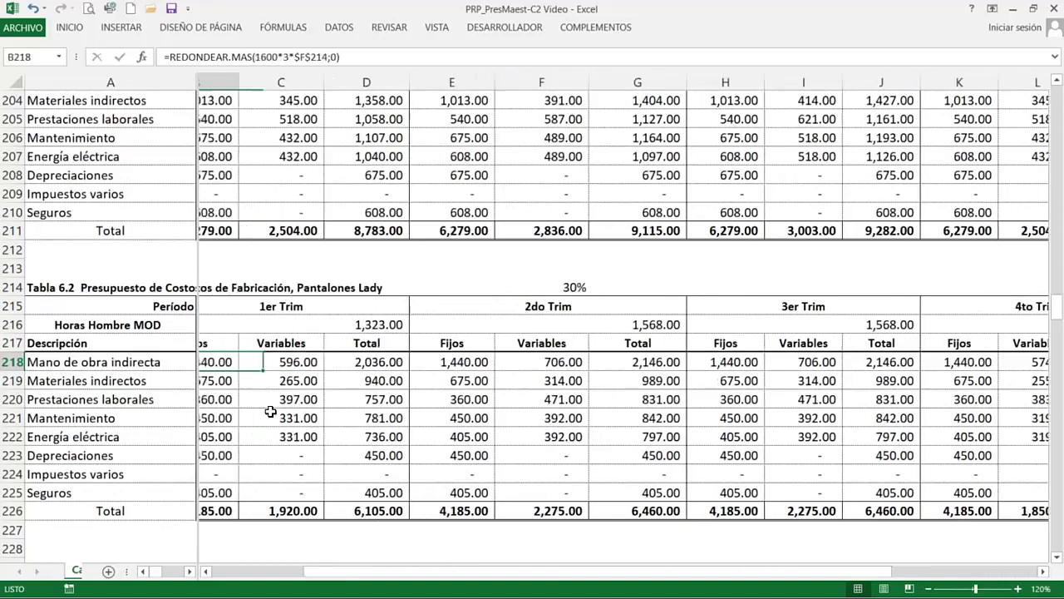
Compare the fixed cost totals of the four quarters in row 226 of Tabla 6.2
{"action": "left_click", "coordinate": [229, 509]}
{"action": "left_click", "coordinate": [498, 511]}
{"action": "left_click", "coordinate": [758, 508]}
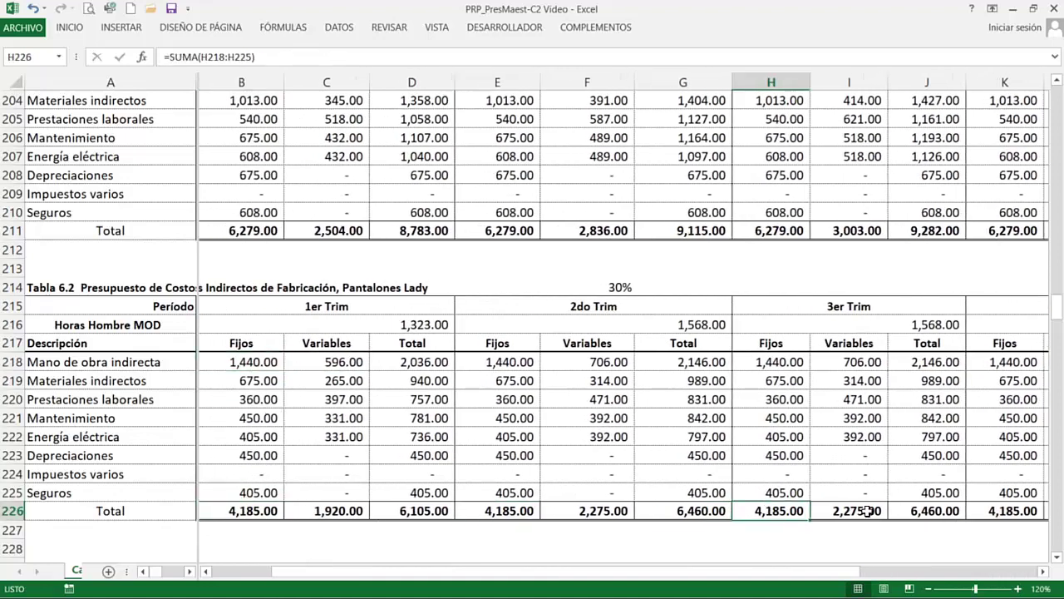
{"action": "left_click", "coordinate": [1002, 510]}
Inspect the cell references in the second- and third-quarter variable indirect labour formulas in F218 and I218
{"action": "left_click", "coordinate": [580, 362]}
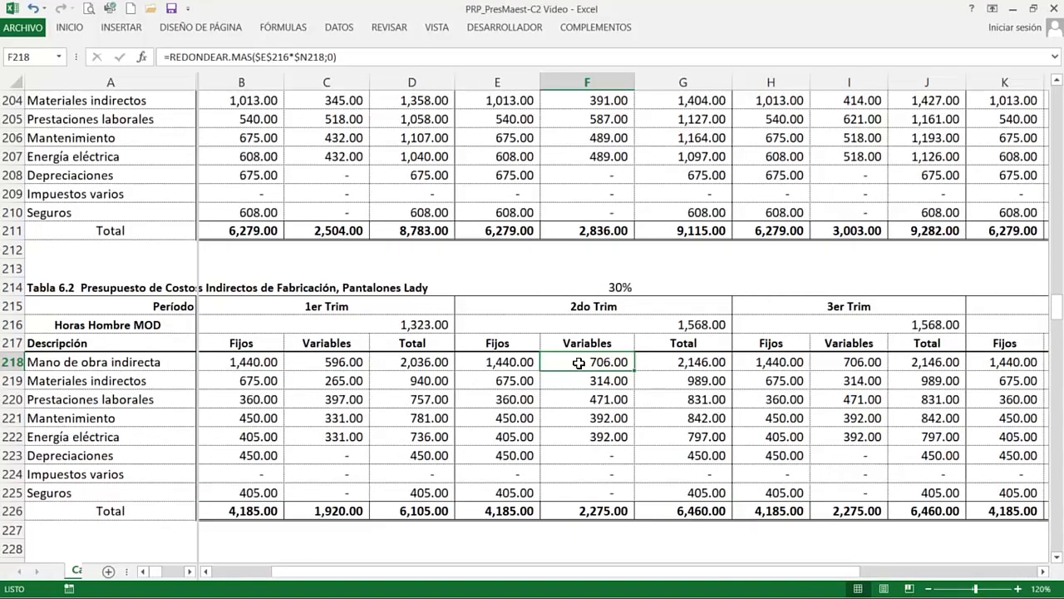
{"action": "double_click", "coordinate": [579, 362]}
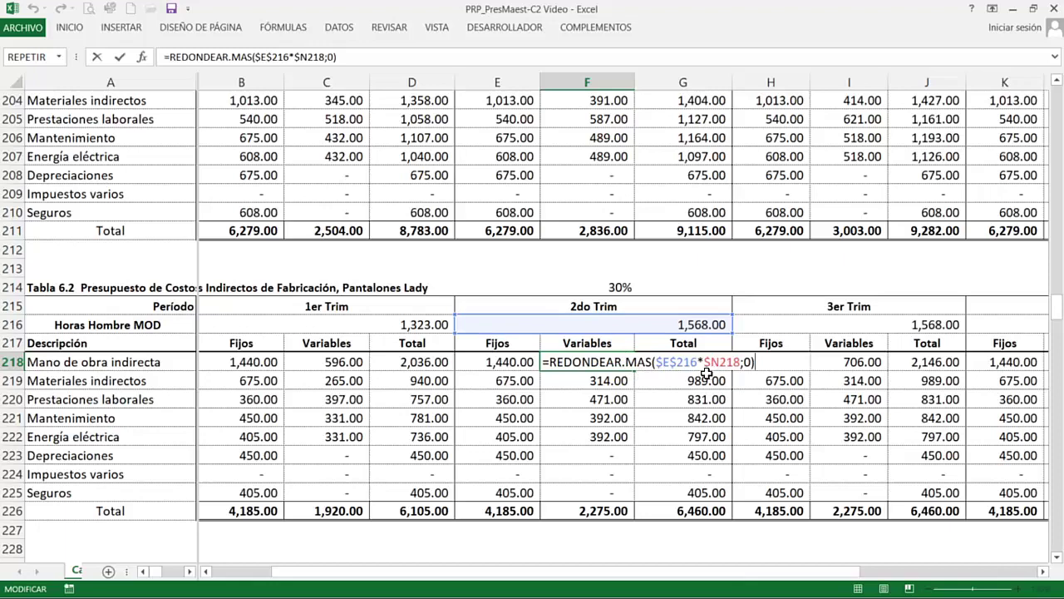
{"action": "key", "text": "Escape"}
{"action": "left_click", "coordinate": [840, 362]}
{"action": "double_click", "coordinate": [835, 363]}
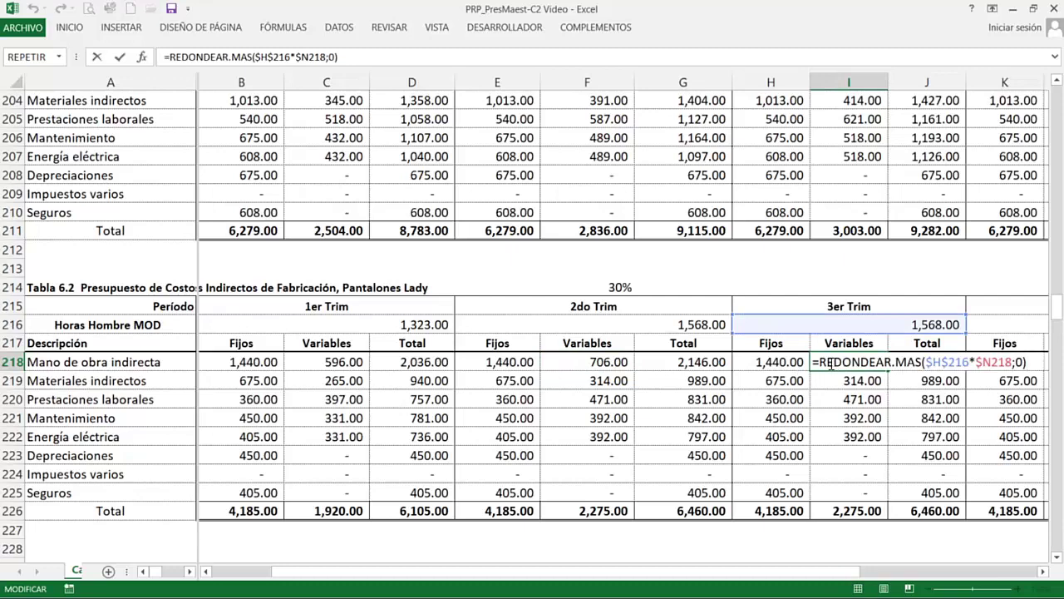
{"action": "key", "text": "Escape"}
Inspect the man-hour and hourly rate references in the fourth-quarter variable indirect labour formula in L218
{"action": "key", "text": "Right"}
{"action": "key", "text": "Right"}
{"action": "key", "text": "Right"}
{"action": "key", "text": "Right"}
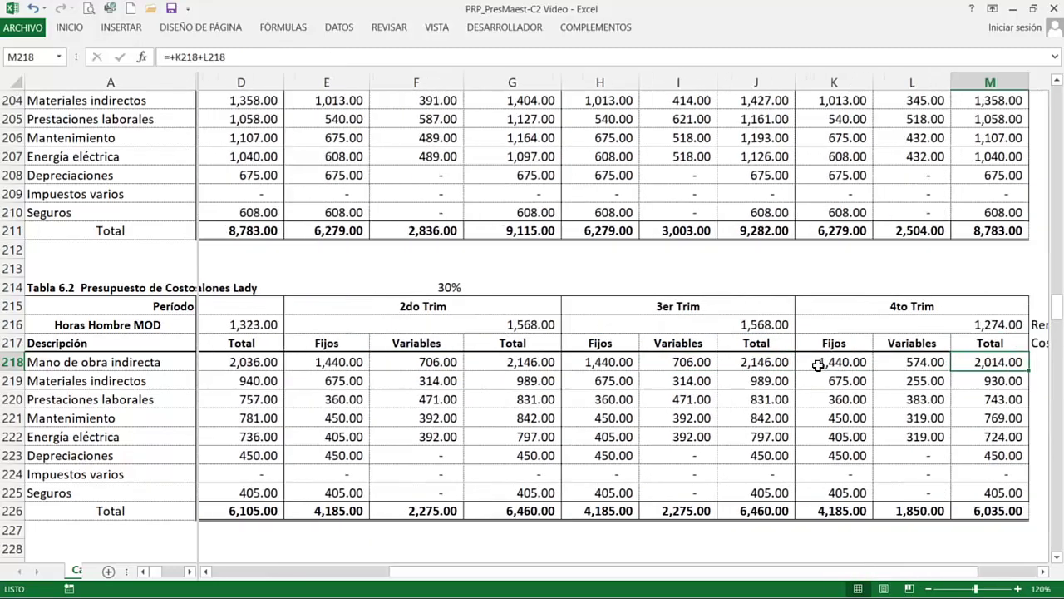
{"action": "scroll", "coordinate": [818, 365], "scroll_direction": "right", "scroll_amount": 1}
{"action": "left_click", "coordinate": [832, 362]}
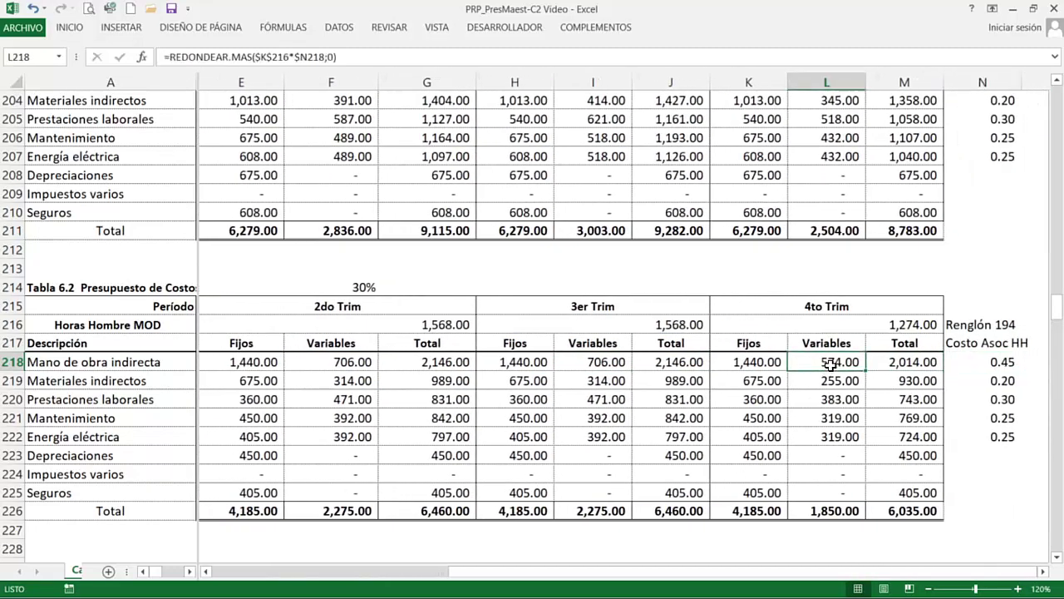
{"action": "double_click", "coordinate": [831, 363]}
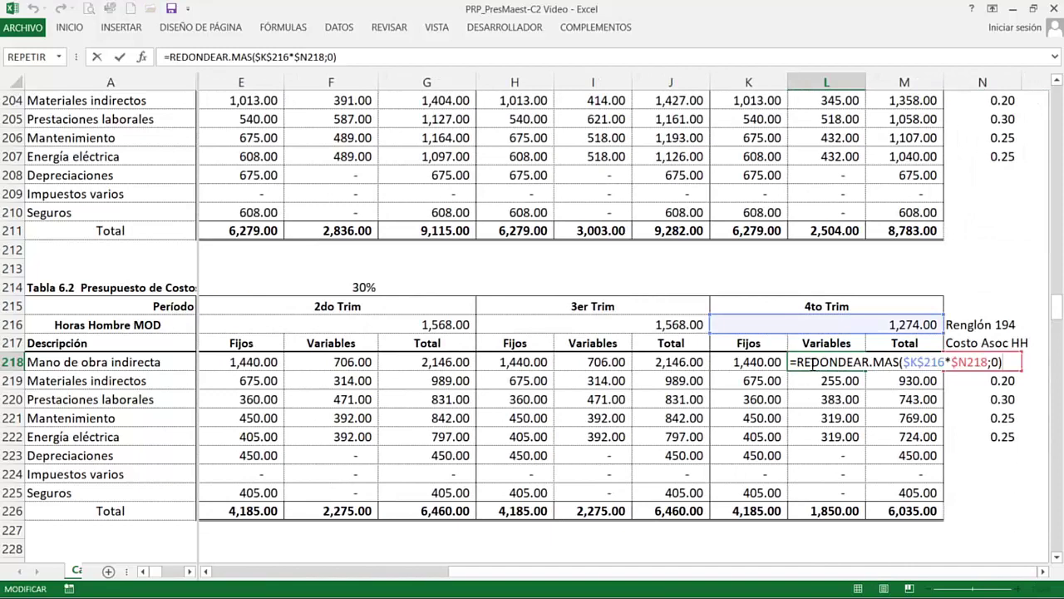
{"action": "key", "text": "Escape"}
Go to Tabla 6.3 for Pantalones Mamy and compare the fixed cost totals of the four quarters in row 241
{"action": "key", "text": "Down"}
{"action": "key", "text": "Down"}
{"action": "key", "text": "Down"}
{"action": "key", "text": "Down"}
{"action": "key", "text": "Down"}
{"action": "key", "text": "Down"}
{"action": "key", "text": "Down"}
{"action": "key", "text": "Down"}
{"action": "key", "text": "Down"}
{"action": "key", "text": "Down"}
{"action": "key", "text": "Down"}
{"action": "key", "text": "Down"}
{"action": "key", "text": "Down"}
{"action": "key", "text": "Down"}
{"action": "key", "text": "Down"}
{"action": "key", "text": "Down"}
{"action": "key", "text": "Down"}
{"action": "key", "text": "Down"}
{"action": "key", "text": "Down"}
{"action": "key", "text": "Down"}
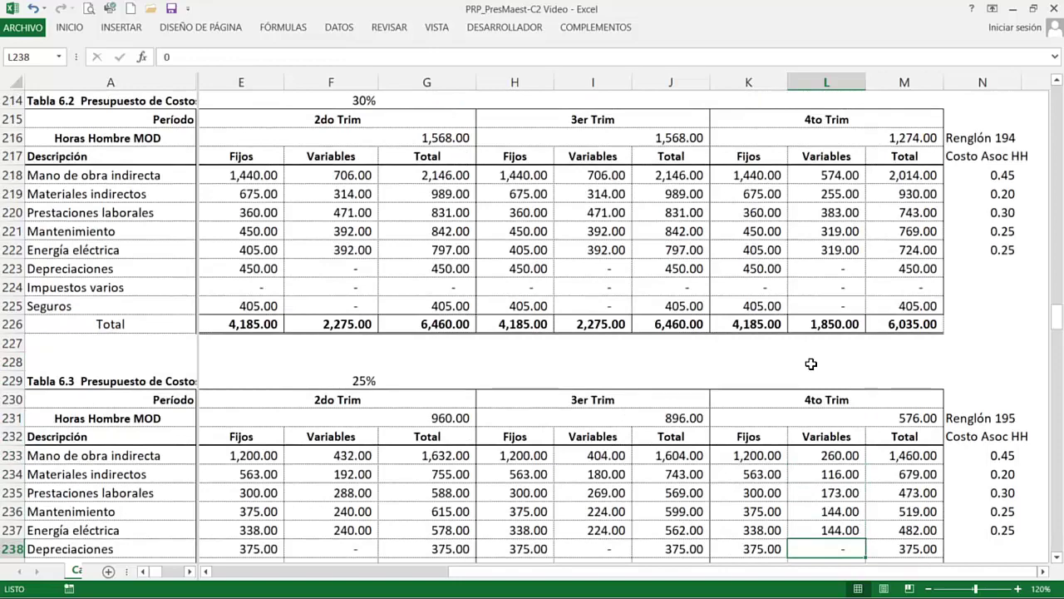
{"action": "key", "text": "Down"}
{"action": "key", "text": "Down"}
{"action": "key", "text": "Down"}
{"action": "key", "text": "Left"}
{"action": "key", "text": "Left"}
{"action": "key", "text": "Left"}
{"action": "key", "text": "Left"}
{"action": "key", "text": "Left"}
{"action": "key", "text": "Left"}
{"action": "key", "text": "Left"}
{"action": "key", "text": "Left"}
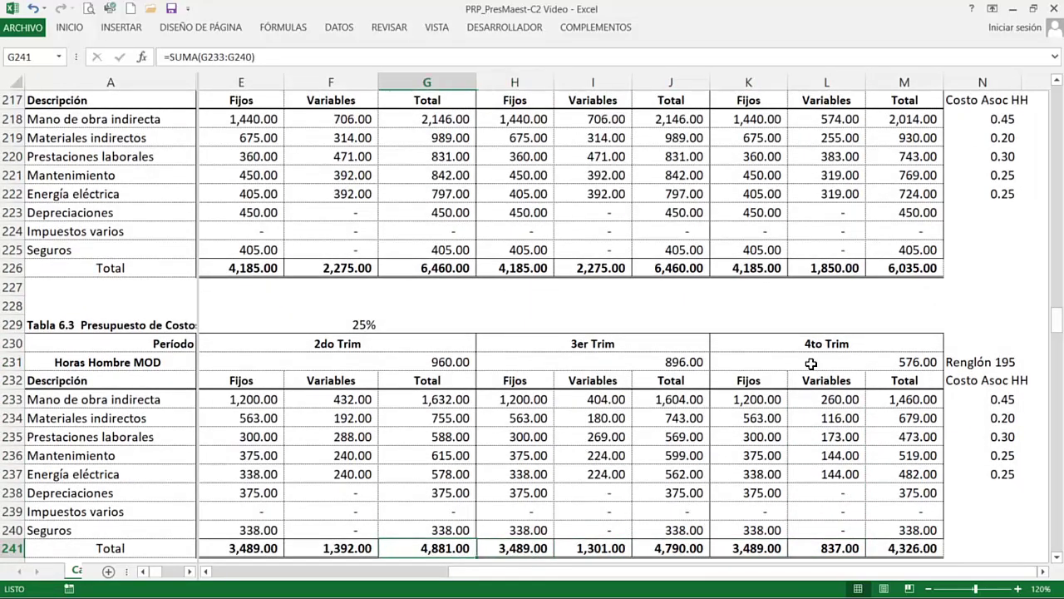
{"action": "key", "text": "Left"}
{"action": "key", "text": "Left"}
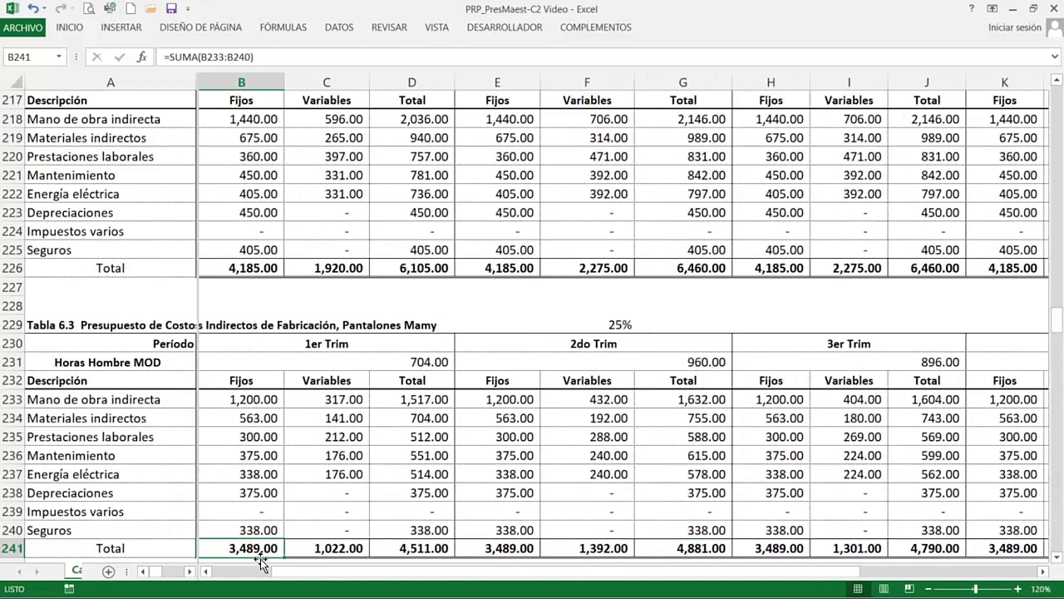
{"action": "left_click", "coordinate": [495, 548]}
{"action": "left_click", "coordinate": [761, 553]}
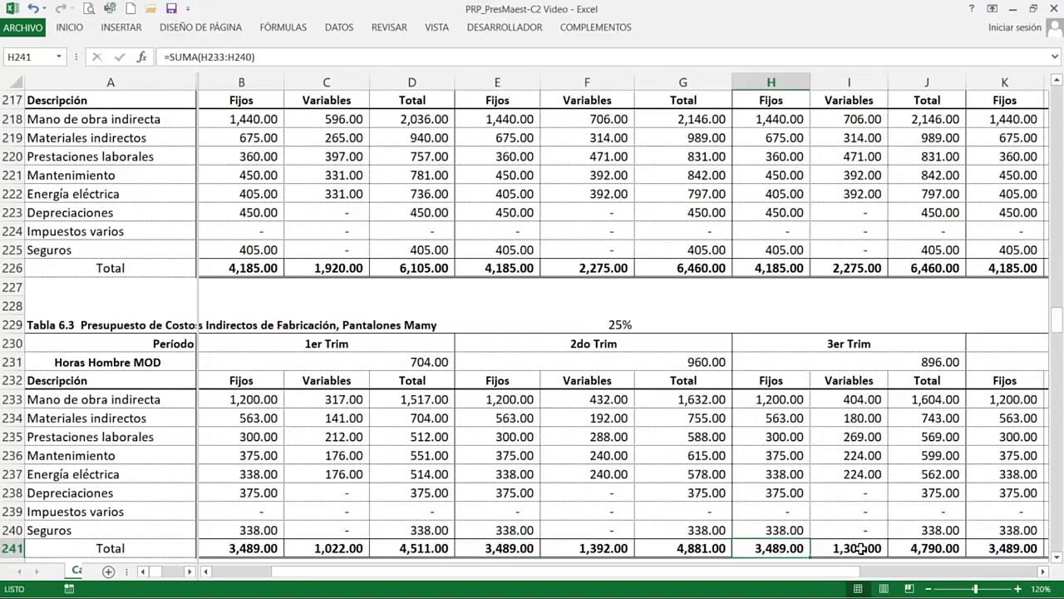
{"action": "left_click", "coordinate": [991, 549]}
Recheck the fixed cost totals of the first three quarters in B241, E241 and H241
{"action": "left_click", "coordinate": [250, 548]}
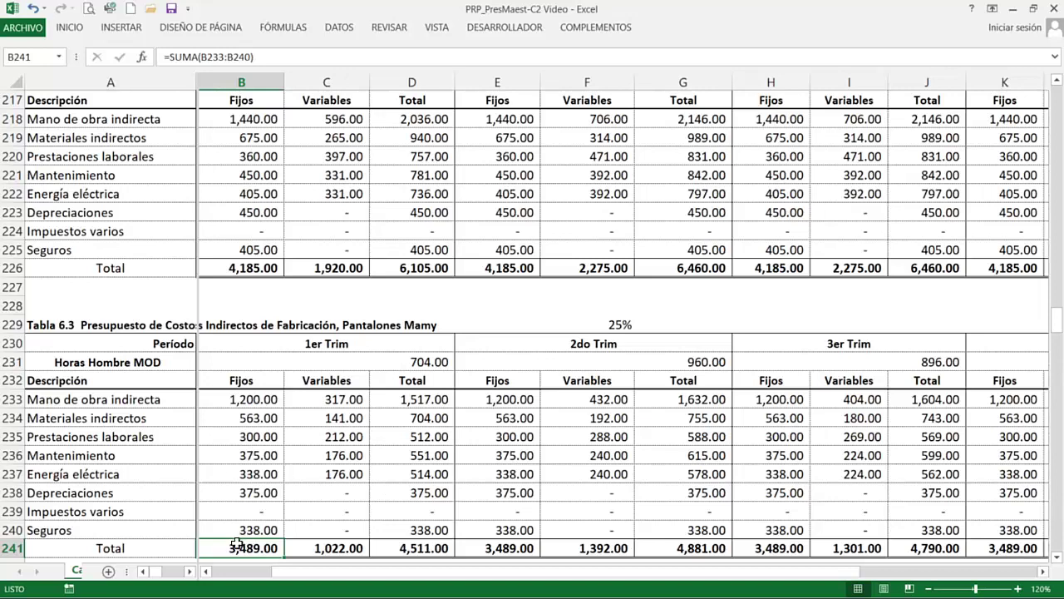
{"action": "left_click", "coordinate": [486, 548]}
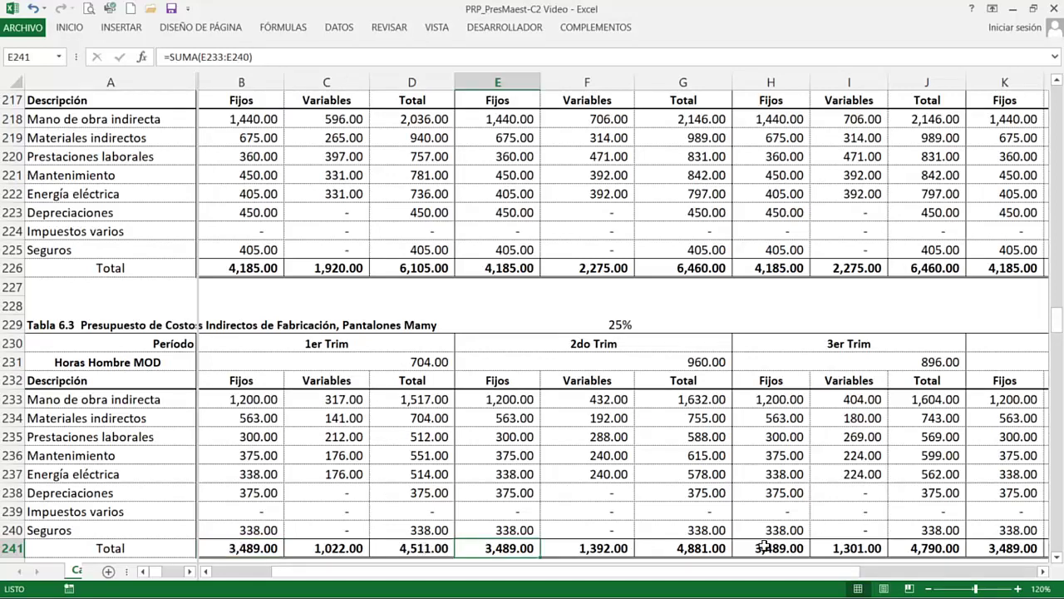
{"action": "left_click", "coordinate": [763, 545]}
{"action": "left_click", "coordinate": [252, 549]}
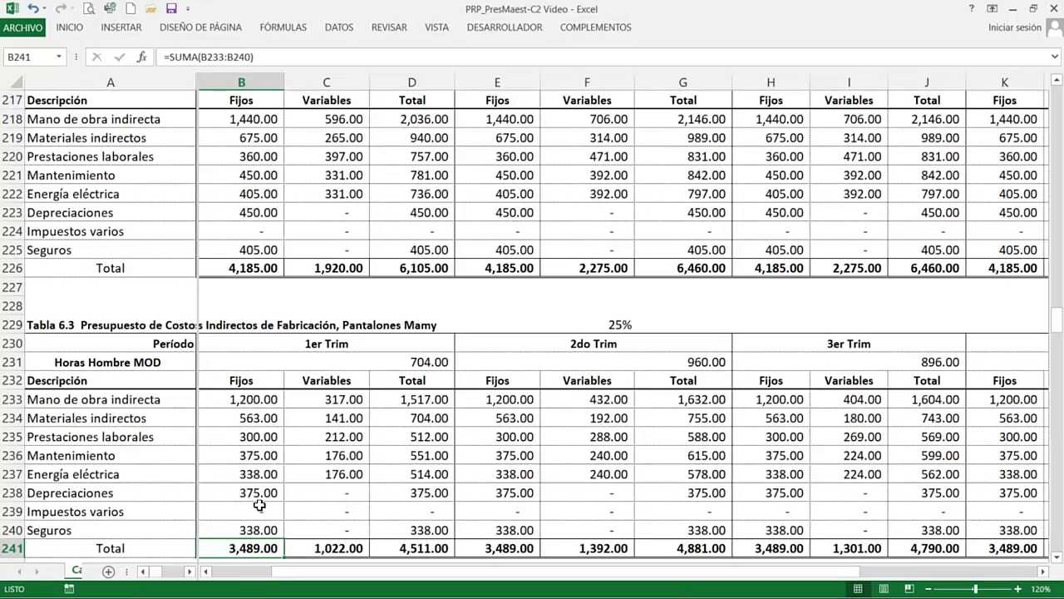
{"action": "left_click", "coordinate": [501, 548]}
{"action": "left_click", "coordinate": [772, 548]}
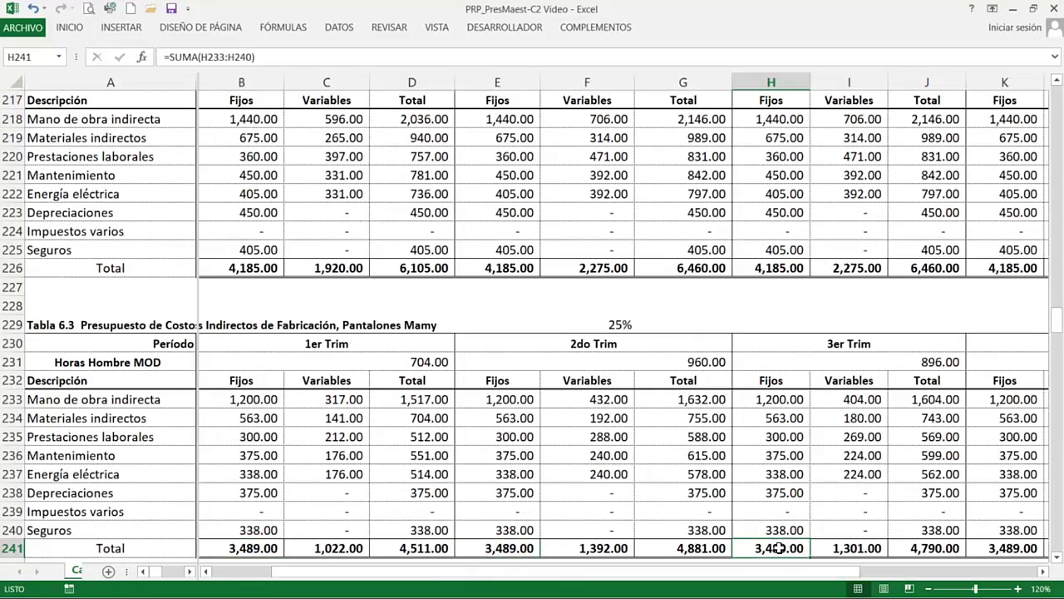
{"action": "left_click", "coordinate": [230, 547]}
Review the first quarter's Fijos and Variables columns of Tabla 6.3, then the fixed totals across all four quarters
{"action": "left_click", "coordinate": [223, 376]}
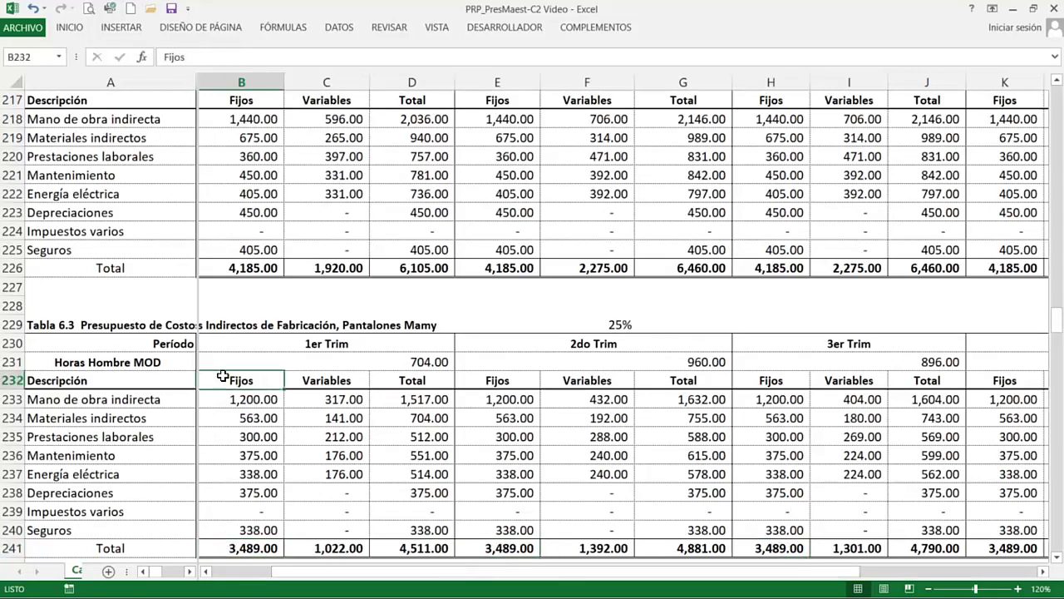
{"action": "left_click", "coordinate": [308, 381]}
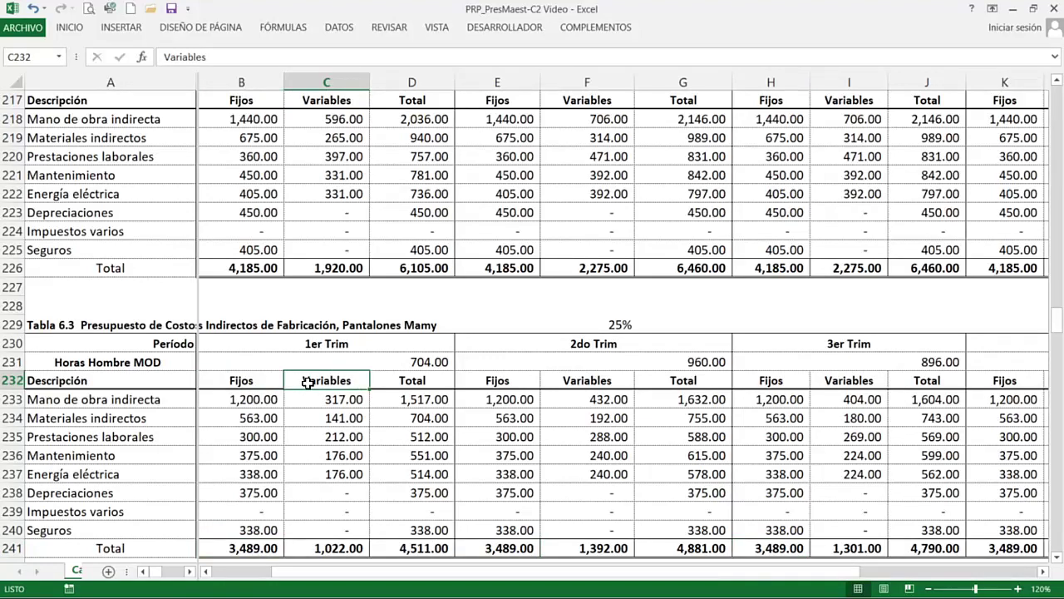
{"action": "left_click", "coordinate": [240, 550]}
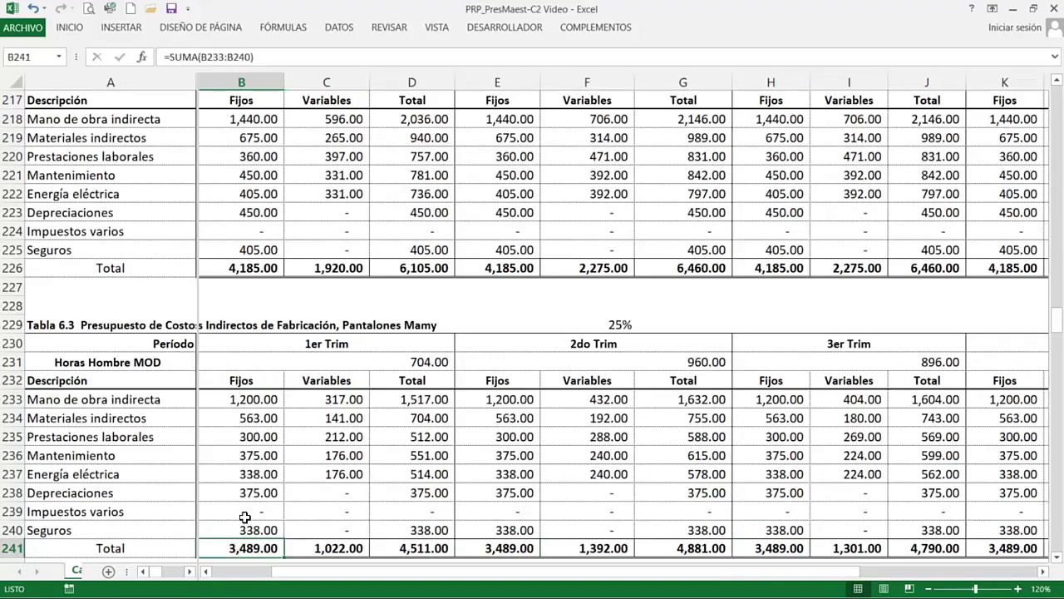
{"action": "left_click", "coordinate": [487, 549]}
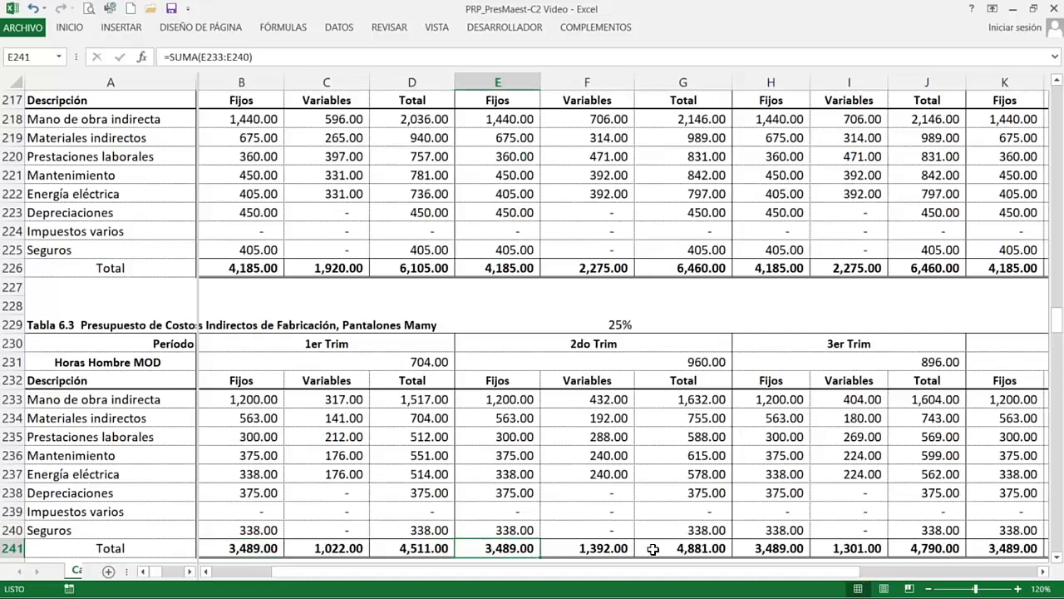
{"action": "left_click", "coordinate": [792, 549]}
{"action": "left_click", "coordinate": [992, 551]}
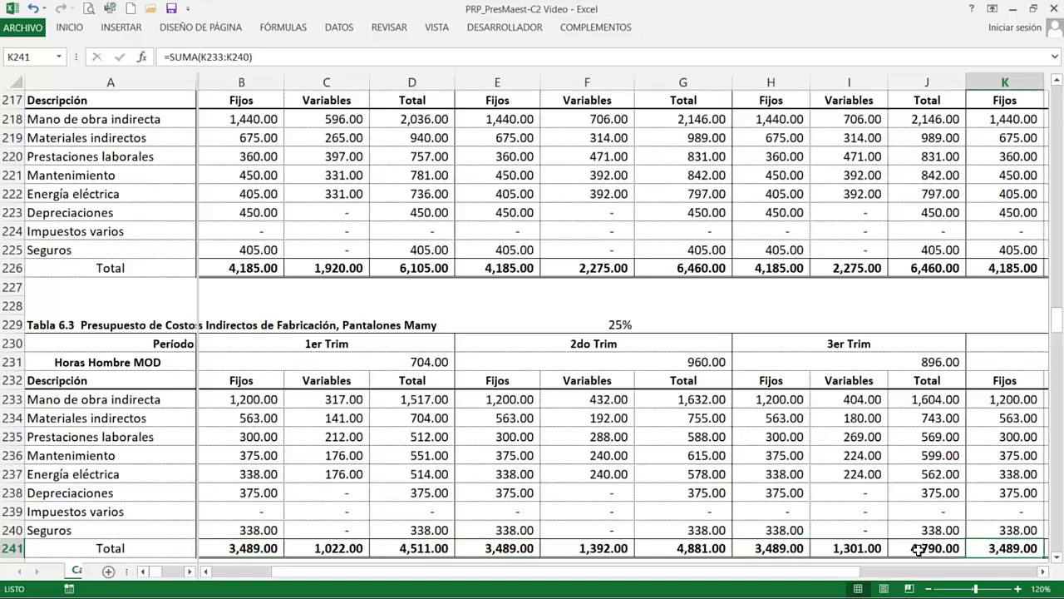
{"action": "left_click", "coordinate": [241, 551]}
Inspect the first-quarter fixed and variable indirect labour formulas in B233 and C233 of Tabla 6.3
{"action": "double_click", "coordinate": [241, 399]}
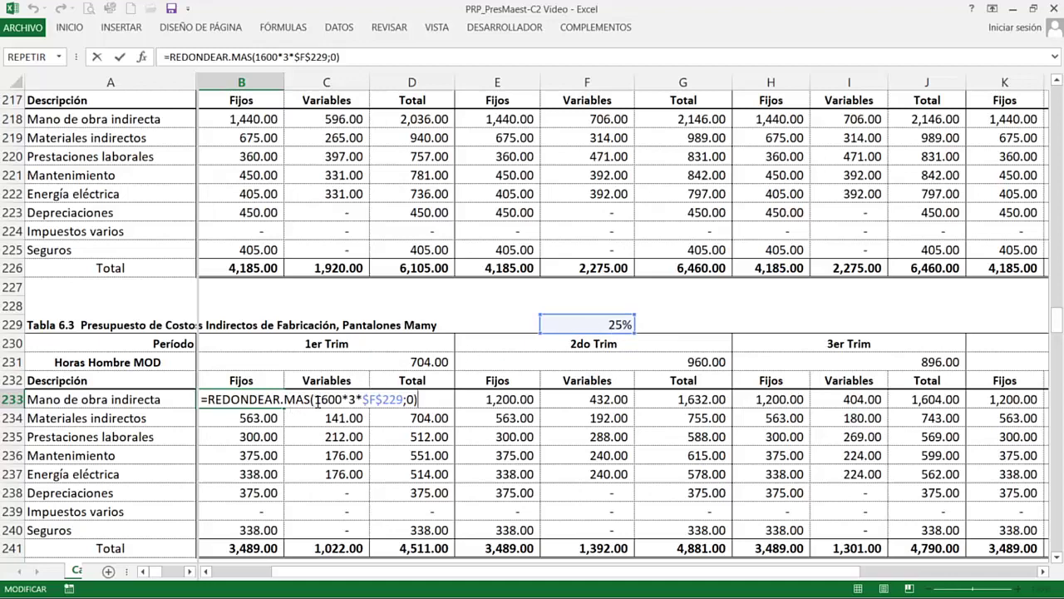
{"action": "left_click_drag", "start_coordinate": [317, 401], "coordinate": [331, 399]}
{"action": "key", "text": "Tab"}
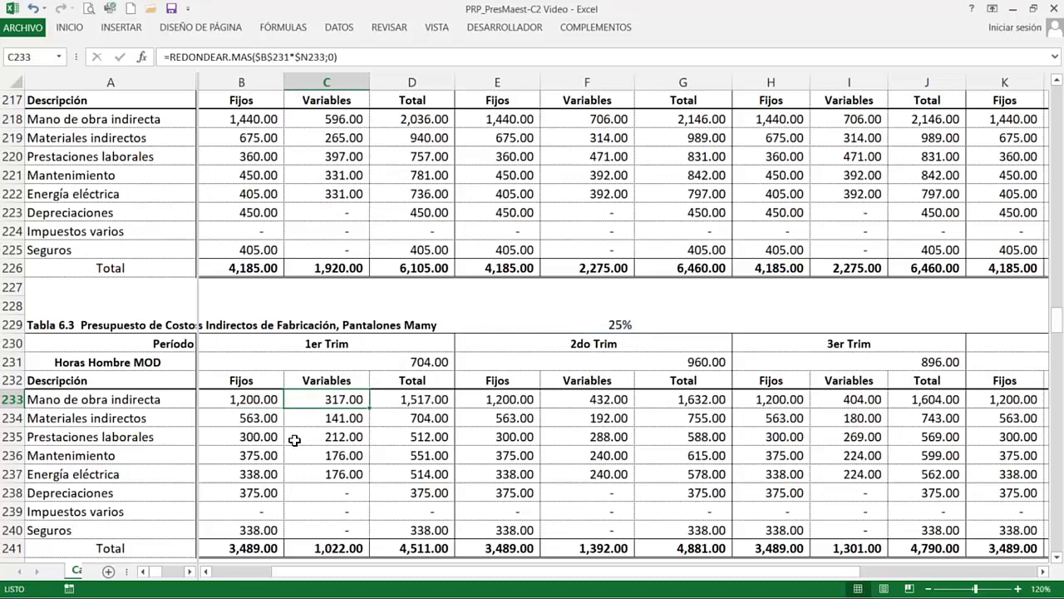
{"action": "key", "text": "F2"}
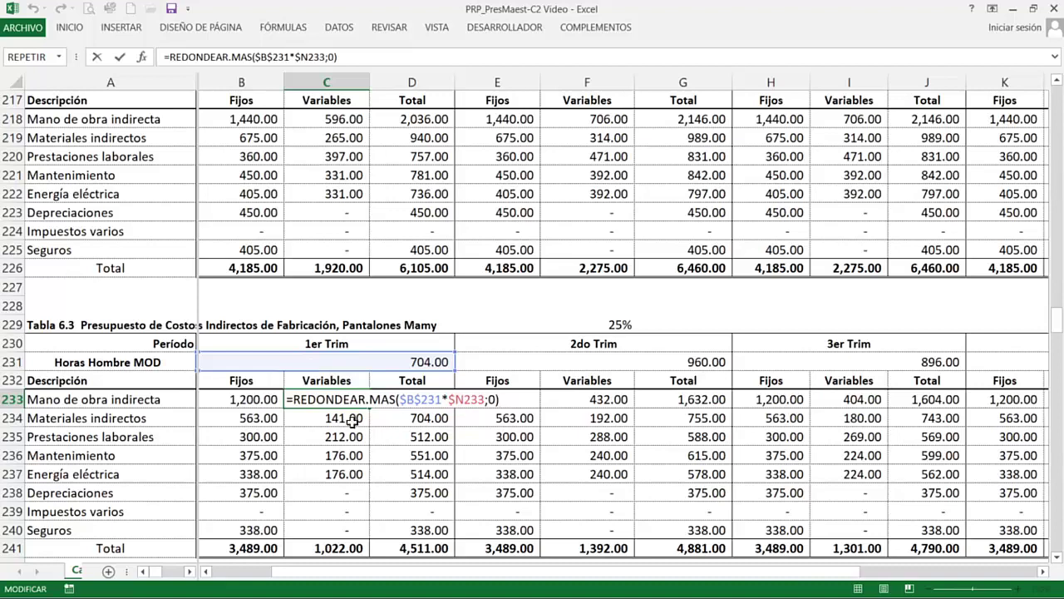
Inspect the second- and third-quarter variable indirect labour formulas in F233 and I233
{"action": "left_click", "coordinate": [590, 401]}
{"action": "key", "text": "F2"}
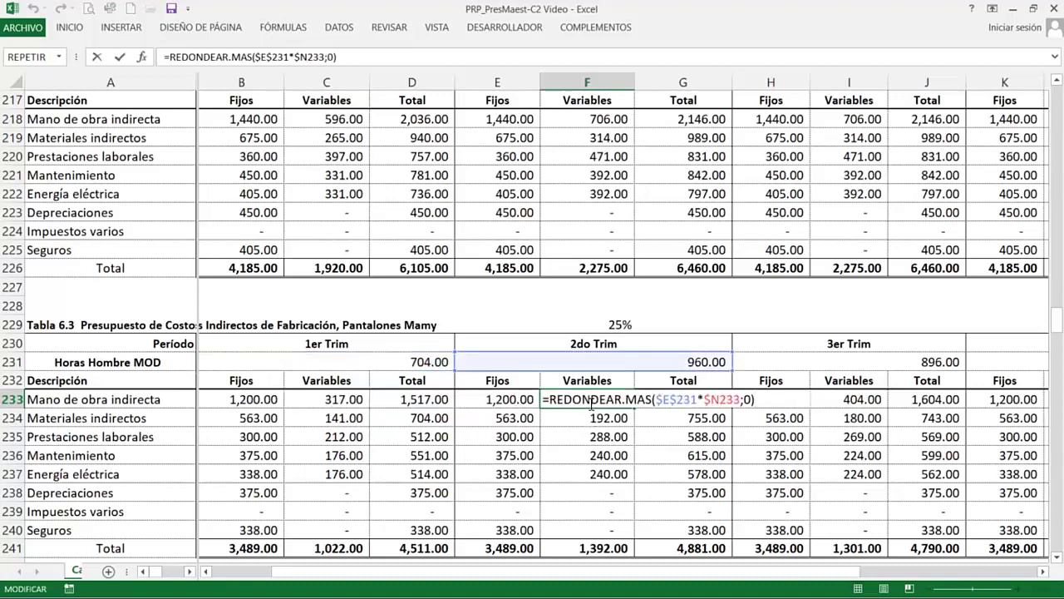
{"action": "key", "text": "Return"}
{"action": "left_click", "coordinate": [842, 400]}
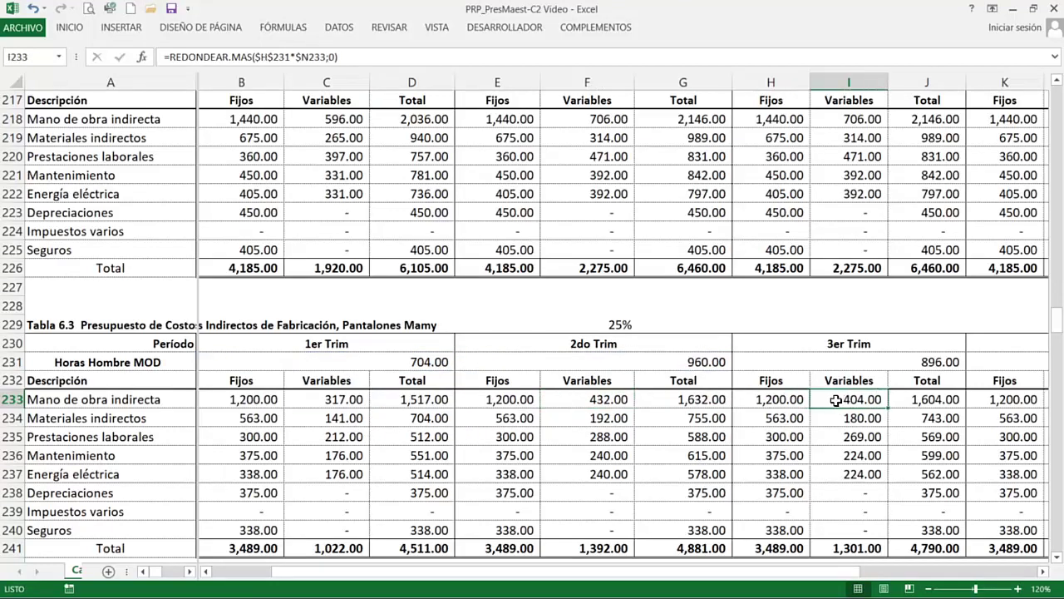
{"action": "key", "text": "F2"}
{"action": "key", "text": "Tab"}
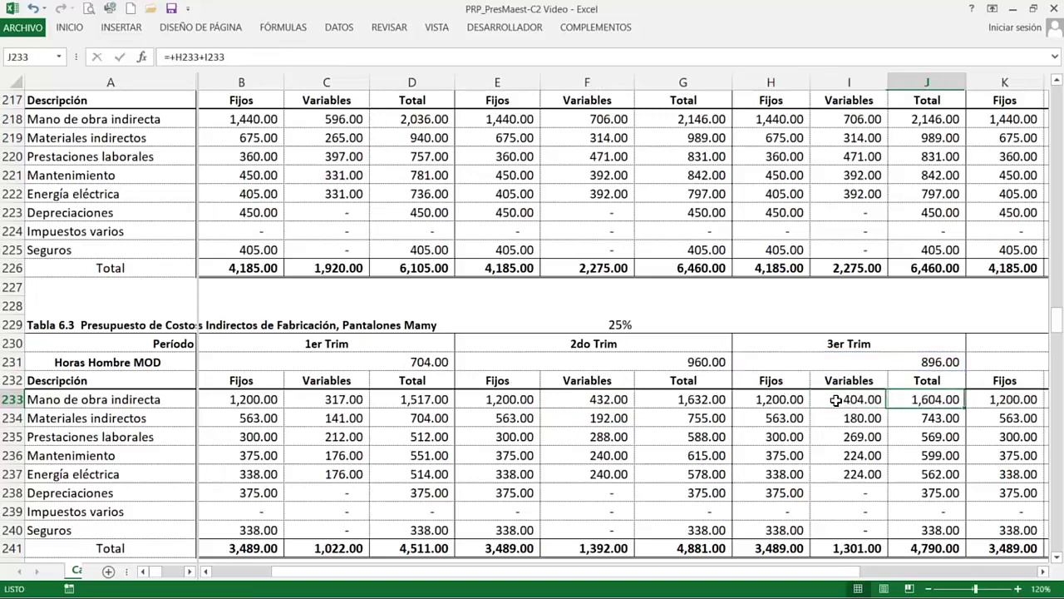
Inspect the man-hour and hourly rate references in the fourth-quarter variable indirect labour formula in L233
{"action": "key", "text": "Right"}
{"action": "key", "text": "Right"}
{"action": "key", "text": "Right"}
{"action": "key", "text": "Right"}
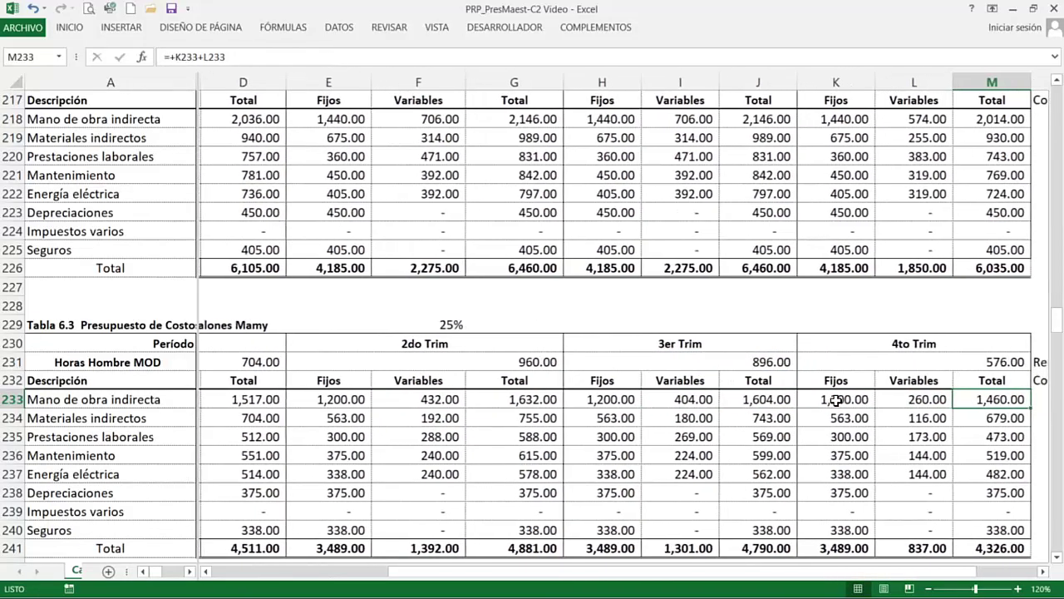
{"action": "key", "text": "Left"}
{"action": "key", "text": "Left"}
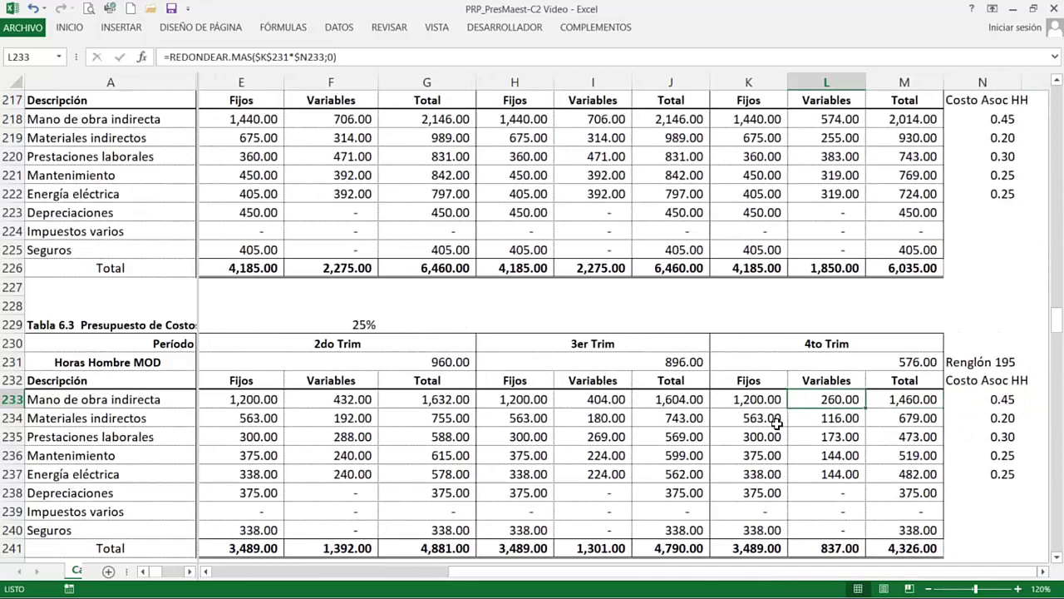
{"action": "key", "text": "F2"}
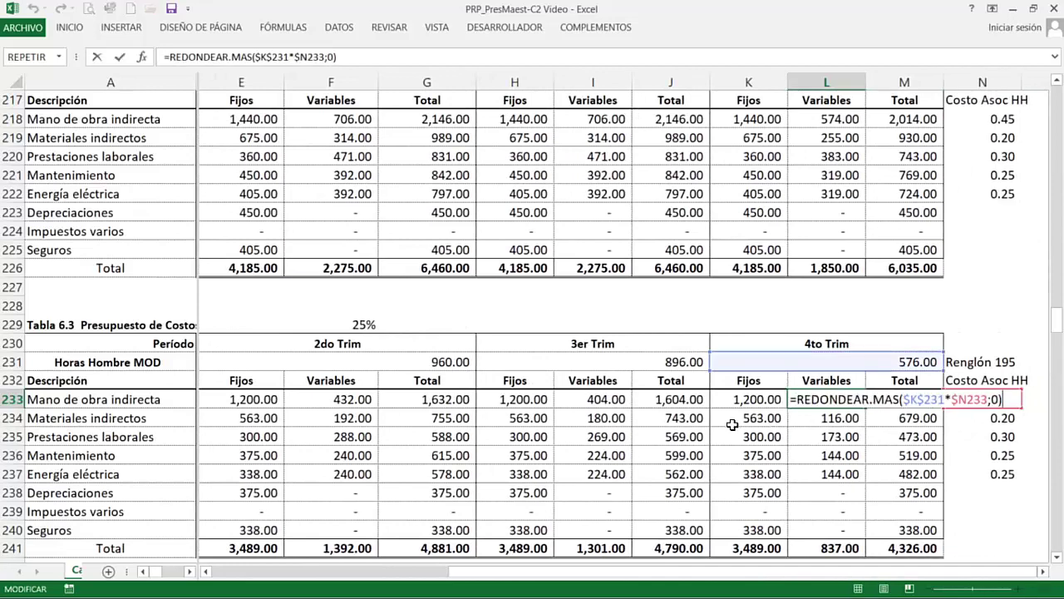
Close the formula in L233 without changes and review the fourth-quarter Variables column of Tabla 6.3 down to its total
{"action": "key", "text": "Escape"}
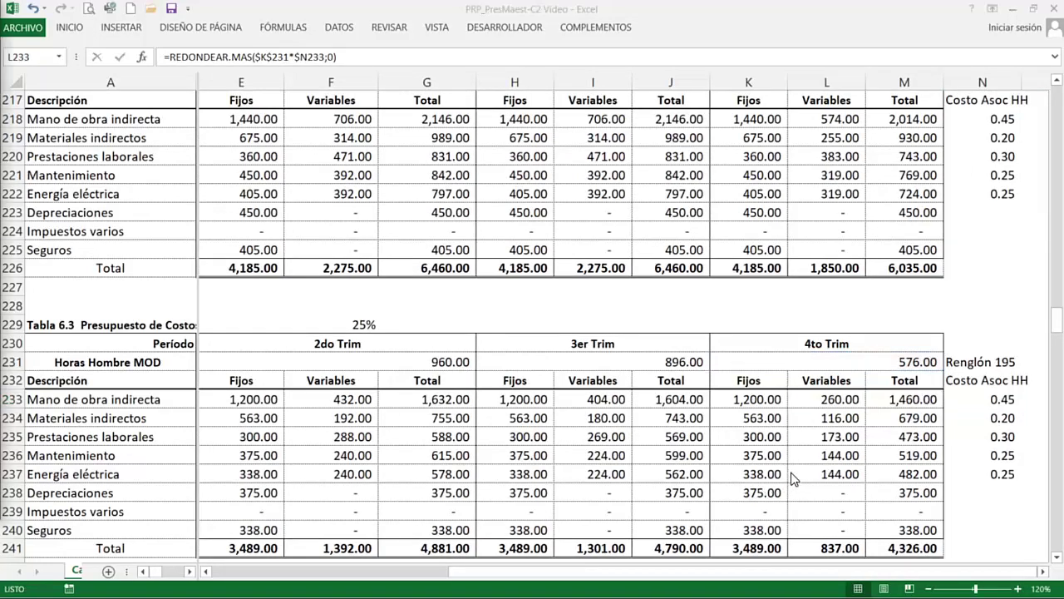
{"action": "key", "text": "Down"}
{"action": "key", "text": "Down"}
{"action": "key", "text": "Down"}
{"action": "key", "text": "Down"}
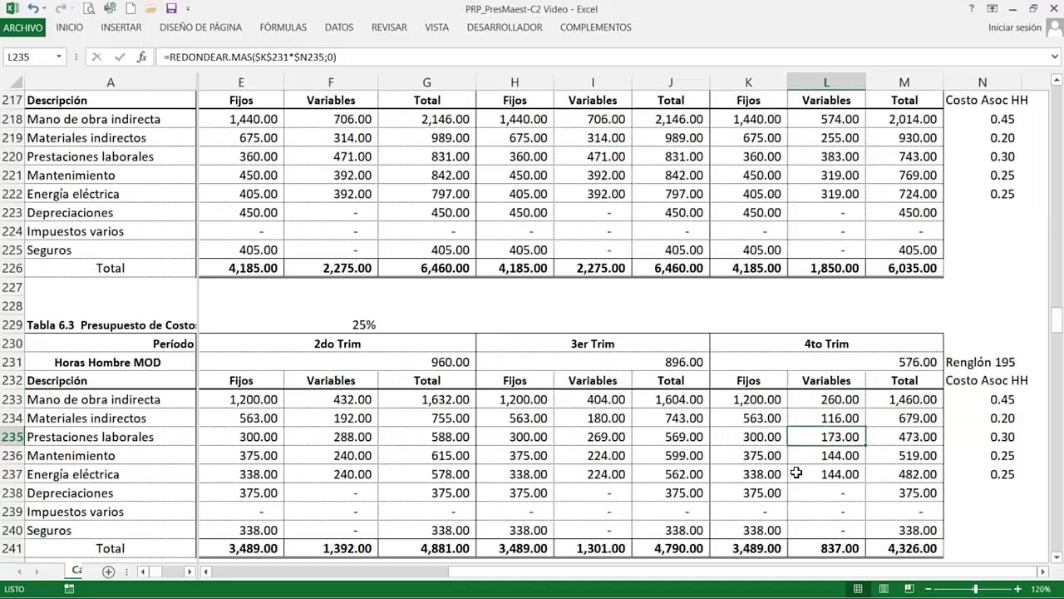
{"action": "key", "text": "Down"}
{"action": "key", "text": "Down"}
{"action": "key", "text": "Down"}
{"action": "key", "text": "Down"}
{"action": "key", "text": "Down"}
{"action": "key", "text": "Down"}
{"action": "key", "text": "Down"}
{"action": "key", "text": "Down"}
{"action": "key", "text": "Down"}
{"action": "key", "text": "Down"}
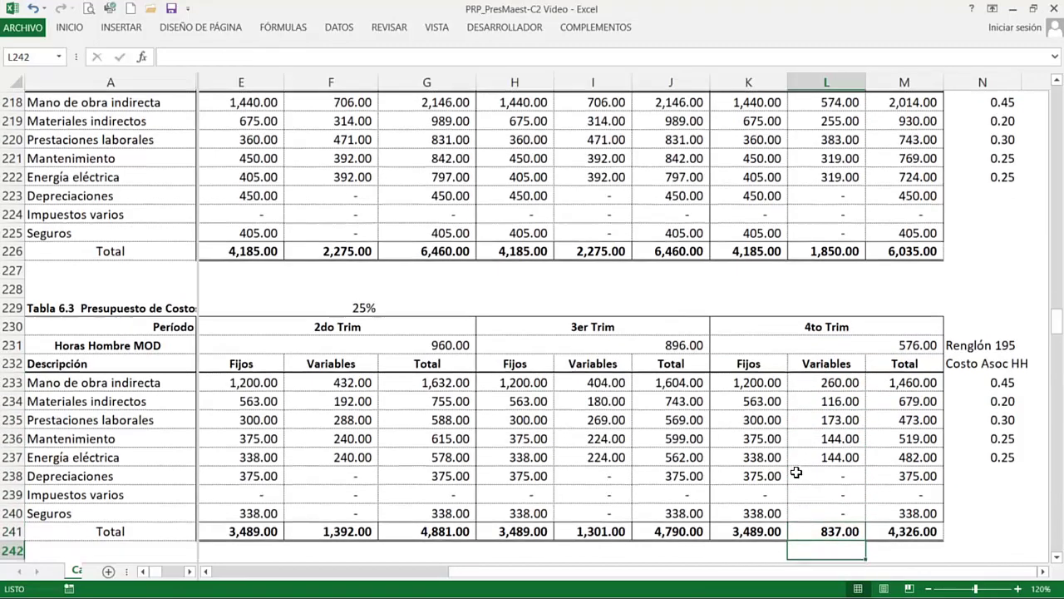
Examine the layout of Tabla 6.4, the condensed indirect expense budget, across its quarter headings in row 245
{"action": "key", "text": "Left"}
{"action": "key", "text": "Left"}
{"action": "key", "text": "Left"}
{"action": "key", "text": "Left"}
{"action": "key", "text": "Left"}
{"action": "key", "text": "Left"}
{"action": "key", "text": "Left"}
{"action": "key", "text": "Left"}
{"action": "key", "text": "Left"}
{"action": "key", "text": "Left"}
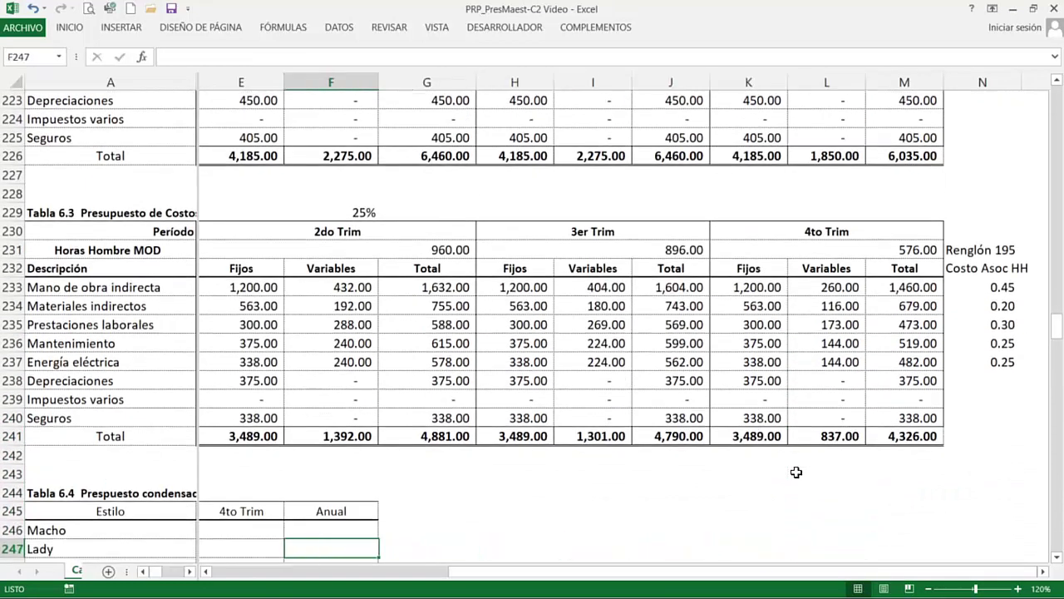
{"action": "key", "text": "Down"}
{"action": "key", "text": "Down"}
{"action": "key", "text": "Up"}
{"action": "key", "text": "Up"}
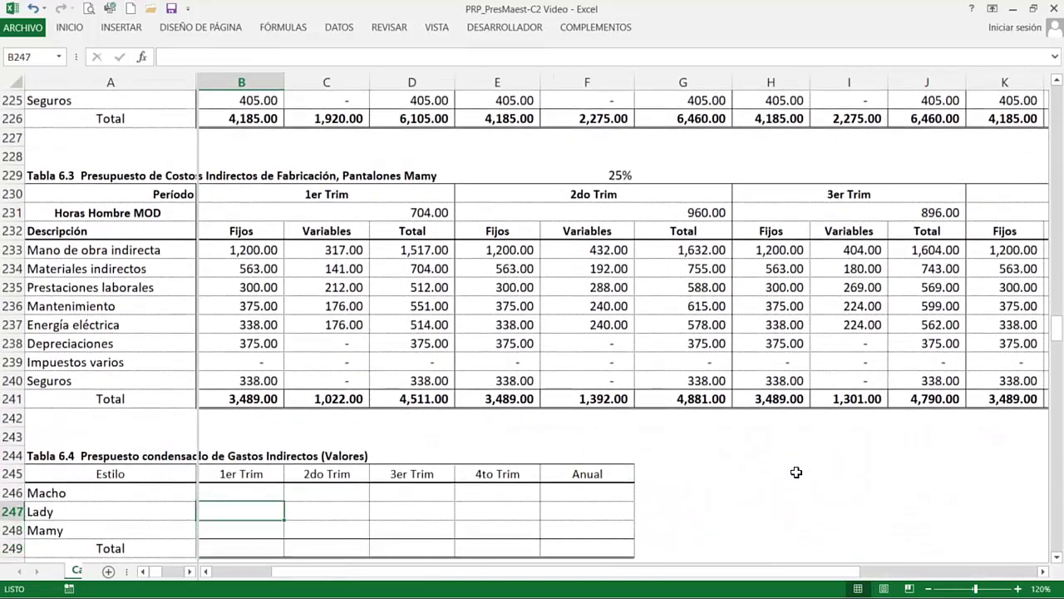
{"action": "key", "text": "Up"}
{"action": "key", "text": "Up"}
{"action": "key", "text": "Right"}
{"action": "key", "text": "Right"}
{"action": "key", "text": "Right"}
{"action": "key", "text": "Right"}
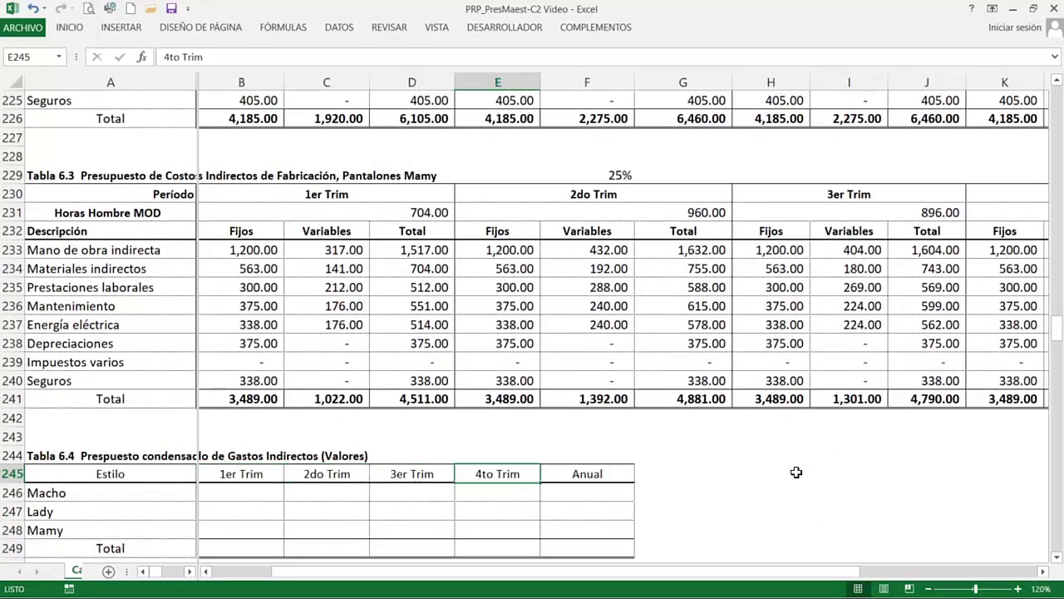
{"action": "key", "text": "Left"}
{"action": "key", "text": "Left"}
{"action": "key", "text": "Left"}
{"action": "key", "text": "Left"}
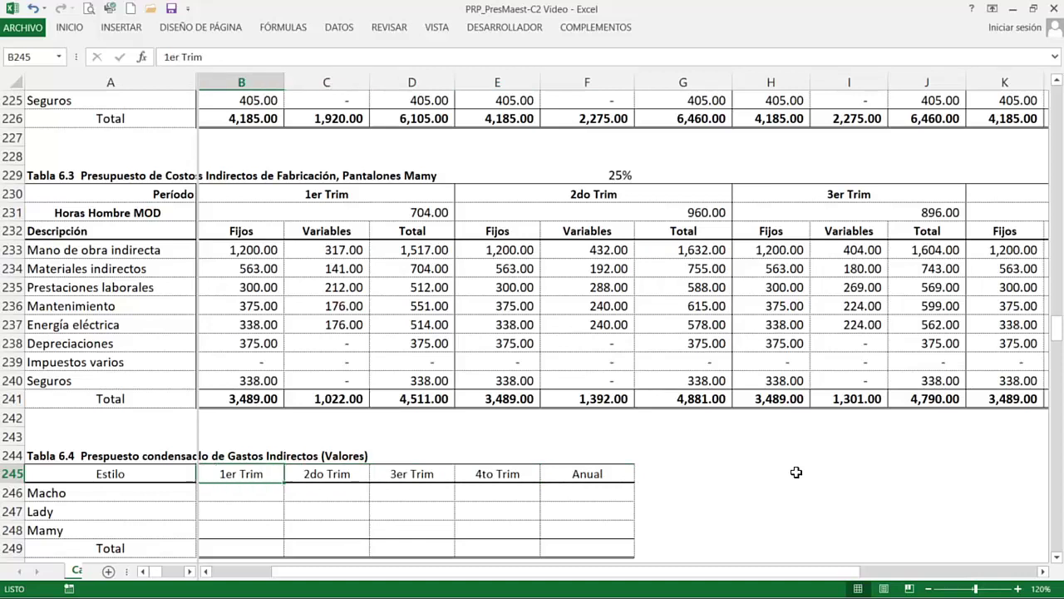
Link the Macho first-quarter cell B246 of Tabla 6.4 to the Tabla 6.1 first-quarter total with +D211
{"action": "key", "text": "Down"}
{"action": "key", "text": "Down"}
{"action": "key", "text": "Up"}
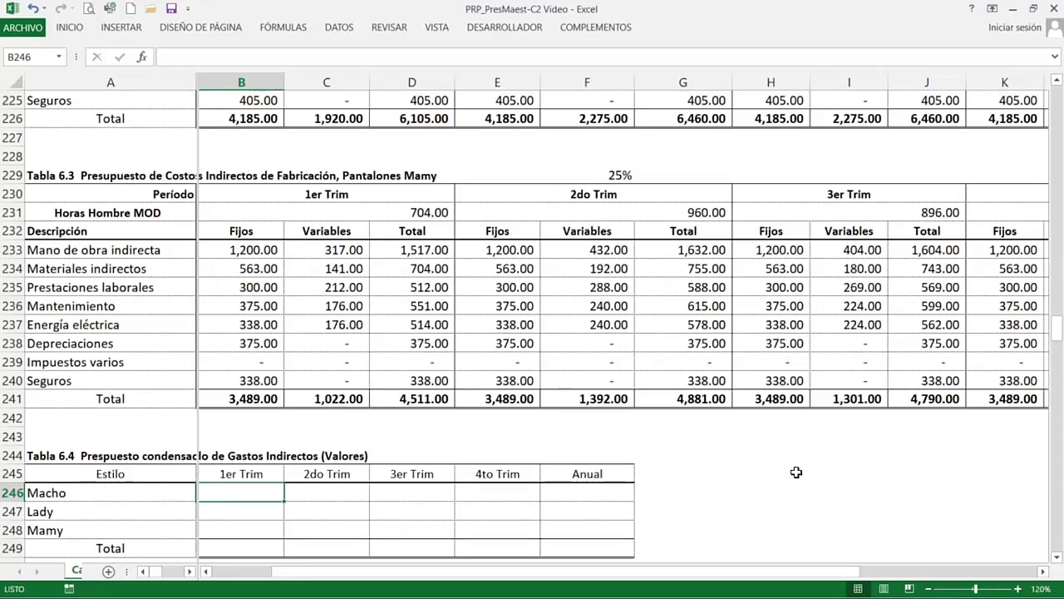
{"action": "type", "text": "+"}
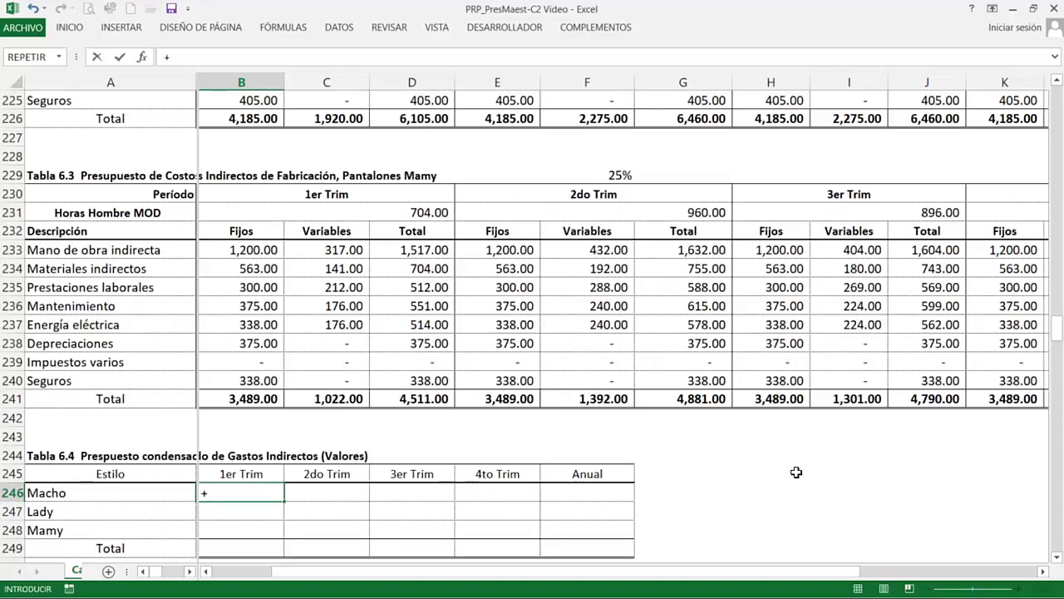
{"action": "key", "text": "Up"}
{"action": "key", "text": "Up"}
{"action": "key", "text": "Up"}
{"action": "key", "text": "Up"}
{"action": "key", "text": "Up"}
{"action": "key", "text": "Up"}
{"action": "key", "text": "Up"}
{"action": "key", "text": "Up"}
{"action": "key", "text": "Up"}
{"action": "key", "text": "Up"}
{"action": "key", "text": "Up"}
{"action": "key", "text": "Up"}
{"action": "key", "text": "Up"}
{"action": "key", "text": "Up"}
{"action": "key", "text": "Up"}
{"action": "key", "text": "Up"}
{"action": "key", "text": "Up"}
{"action": "key", "text": "Up"}
{"action": "key", "text": "Up"}
{"action": "key", "text": "Up"}
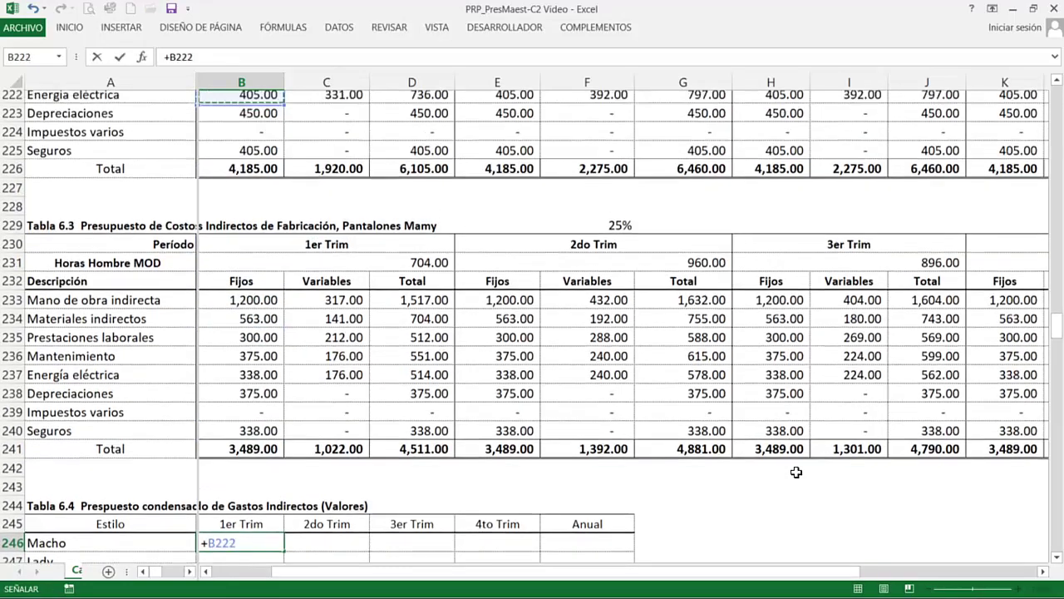
{"action": "key", "text": "Up"}
{"action": "key", "text": "Up"}
{"action": "key", "text": "Up"}
{"action": "key", "text": "Up"}
{"action": "key", "text": "Up"}
{"action": "key", "text": "Up"}
{"action": "key", "text": "Up"}
{"action": "key", "text": "Up"}
{"action": "key", "text": "Up"}
{"action": "key", "text": "Up"}
{"action": "key", "text": "Up"}
{"action": "key", "text": "Right"}
{"action": "key", "text": "Right"}
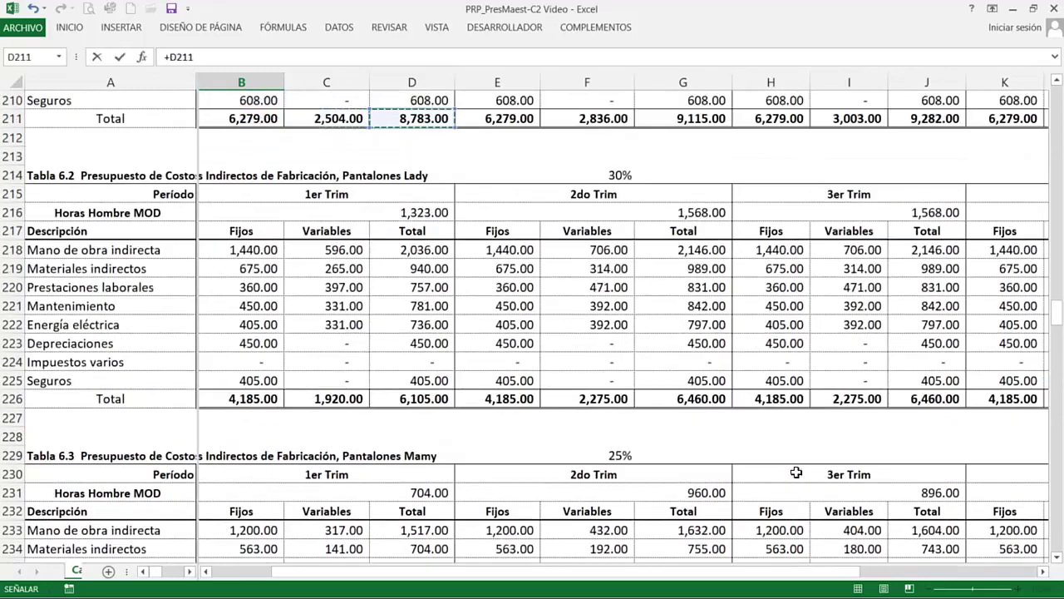
{"action": "key", "text": "Up"}
{"action": "key", "text": "Up"}
{"action": "key", "text": "Up"}
{"action": "key", "text": "Up"}
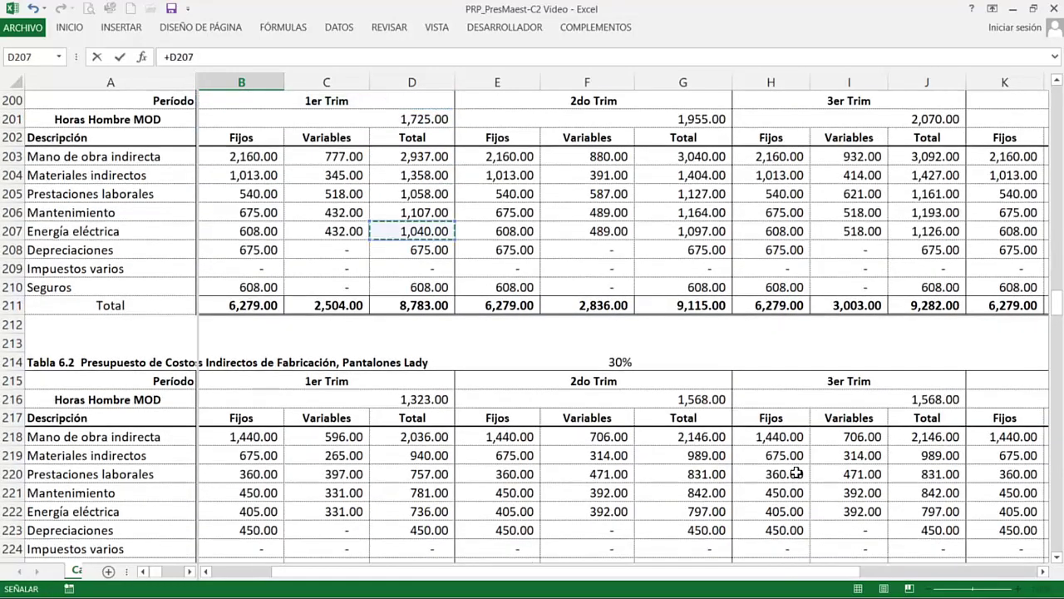
{"action": "key", "text": "Down"}
{"action": "key", "text": "Down"}
{"action": "key", "text": "Down"}
{"action": "key", "text": "Down"}
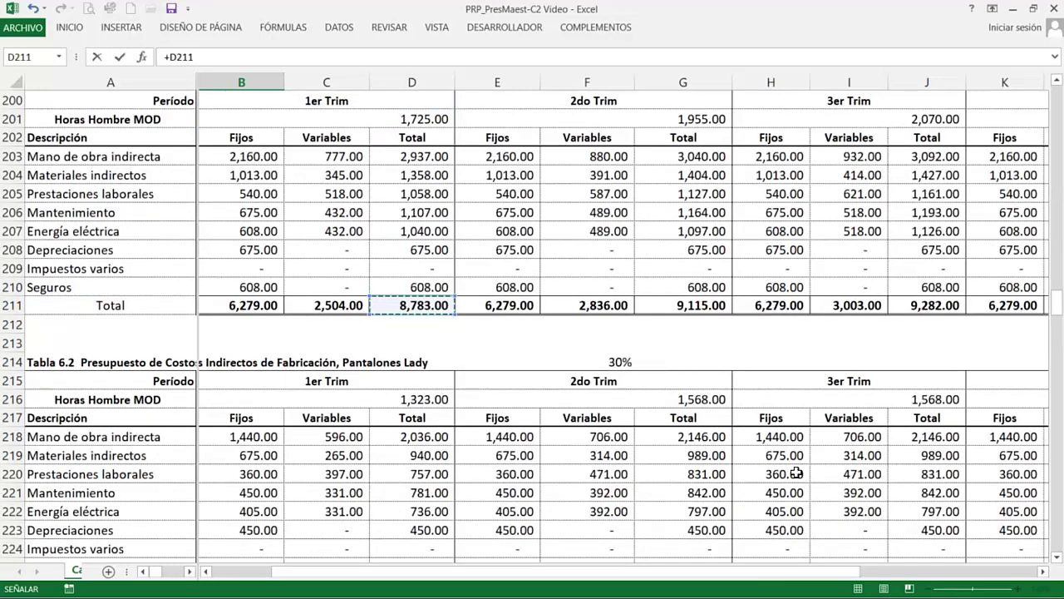
{"action": "key", "text": "Return"}
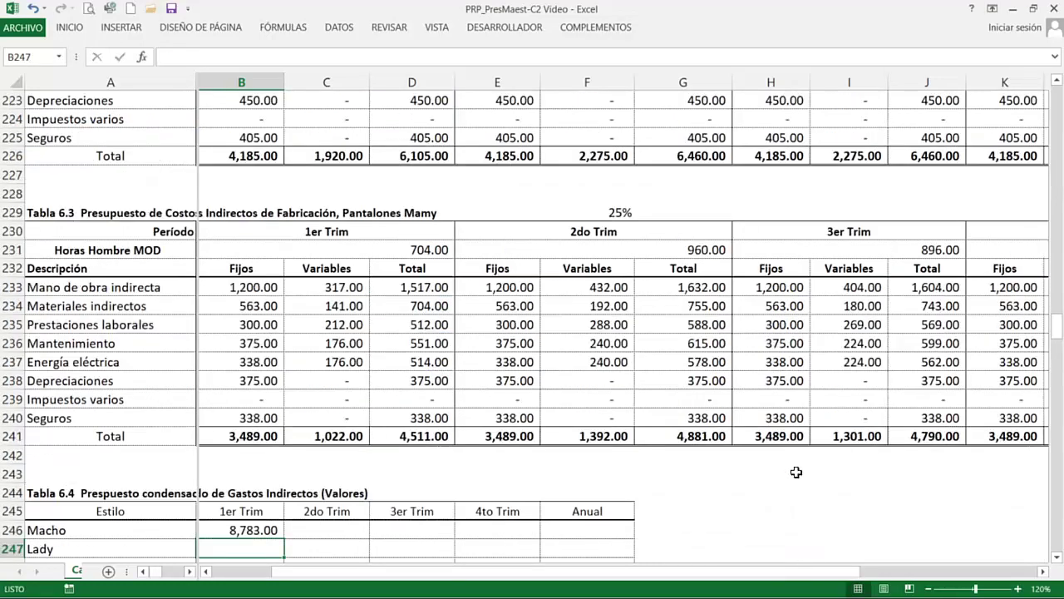
Link the Lady first-quarter cell B247 to the Tabla 6.2 first-quarter total with +D226
{"action": "type", "text": "+"}
{"action": "key", "text": "Up"}
{"action": "key", "text": "Up"}
{"action": "key", "text": "Up"}
{"action": "key", "text": "Up"}
{"action": "key", "text": "Up"}
{"action": "key", "text": "Up"}
{"action": "key", "text": "Up"}
{"action": "key", "text": "Up"}
{"action": "key", "text": "Up"}
{"action": "key", "text": "Up"}
{"action": "key", "text": "Up"}
{"action": "key", "text": "Up"}
{"action": "key", "text": "Up"}
{"action": "key", "text": "Up"}
{"action": "key", "text": "Up"}
{"action": "key", "text": "Up"}
{"action": "key", "text": "Up"}
{"action": "key", "text": "Up"}
{"action": "key", "text": "Up"}
{"action": "key", "text": "Up"}
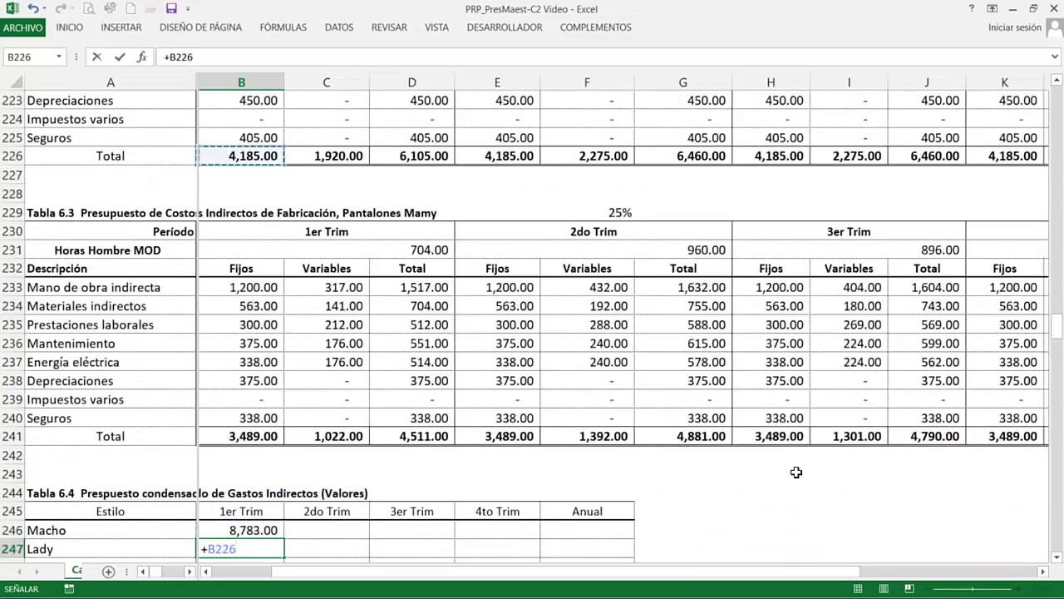
{"action": "key", "text": "Right"}
{"action": "key", "text": "Right"}
{"action": "key", "text": "Up"}
{"action": "key", "text": "Up"}
{"action": "key", "text": "Up"}
{"action": "key", "text": "Up"}
{"action": "key", "text": "Up"}
{"action": "key", "text": "Up"}
{"action": "key", "text": "Up"}
{"action": "key", "text": "Up"}
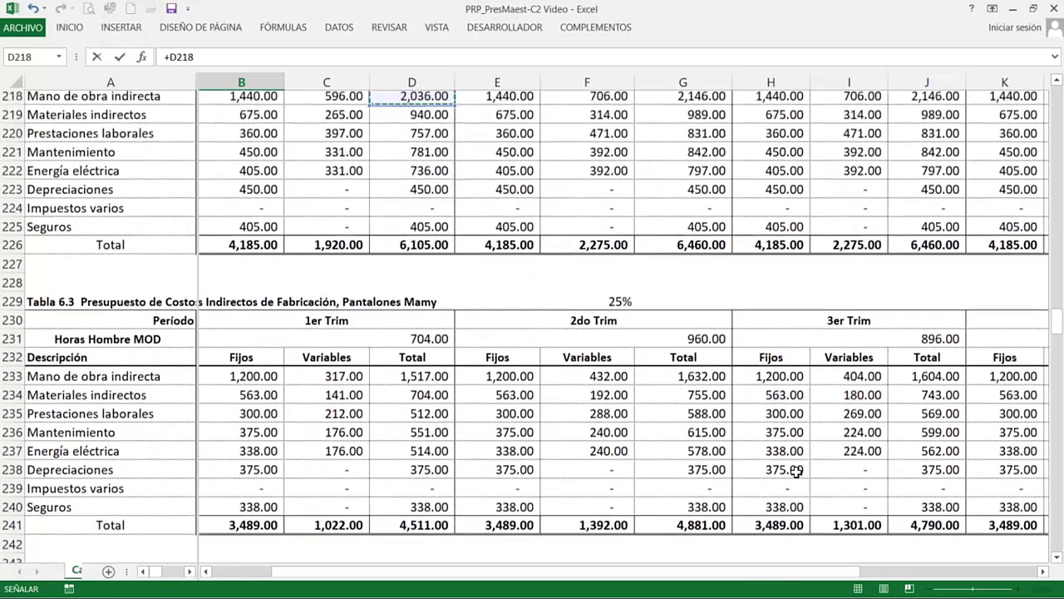
{"action": "key", "text": "Up"}
{"action": "key", "text": "Up"}
{"action": "key", "text": "Up"}
{"action": "key", "text": "Down"}
{"action": "key", "text": "Down"}
{"action": "key", "text": "Down"}
{"action": "key", "text": "Down"}
{"action": "key", "text": "Down"}
{"action": "key", "text": "Down"}
{"action": "key", "text": "Down"}
{"action": "key", "text": "Down"}
{"action": "key", "text": "Down"}
{"action": "key", "text": "Down"}
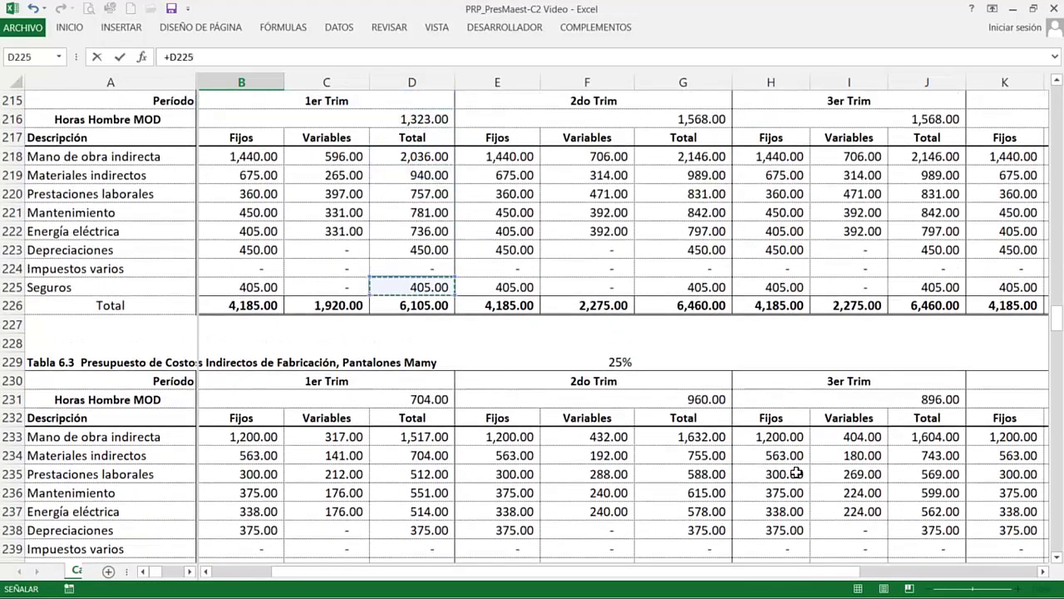
{"action": "key", "text": "Down"}
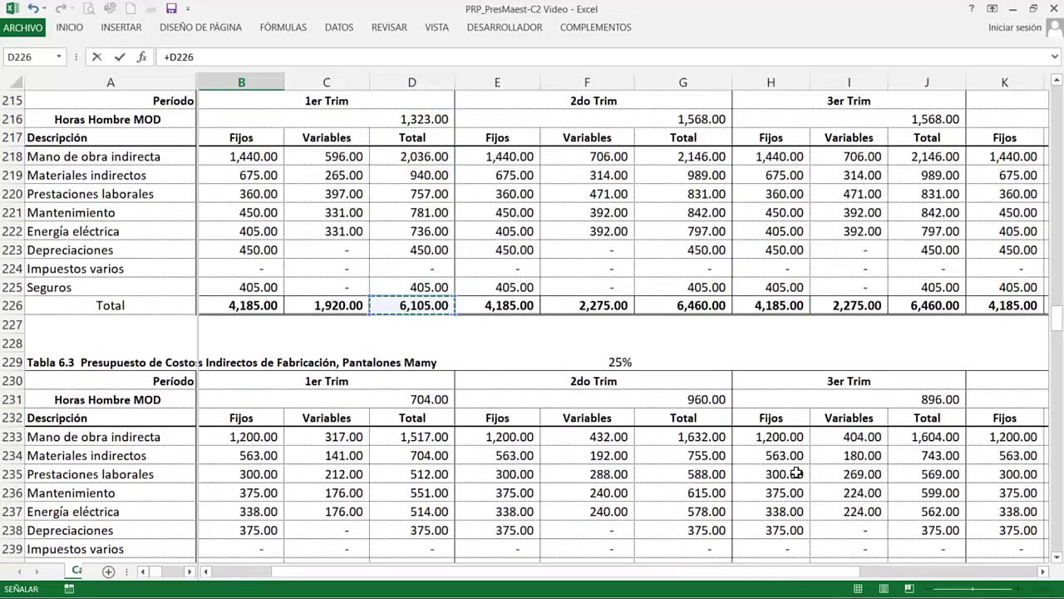
{"action": "key", "text": "Return"}
Link the Mamy first-quarter cell B248 to the Tabla 6.3 first-quarter total with +D241
{"action": "type", "text": "+"}
{"action": "key", "text": "Up"}
{"action": "key", "text": "Up"}
{"action": "key", "text": "Up"}
{"action": "key", "text": "Up"}
{"action": "key", "text": "Up"}
{"action": "key", "text": "Up"}
{"action": "key", "text": "Up"}
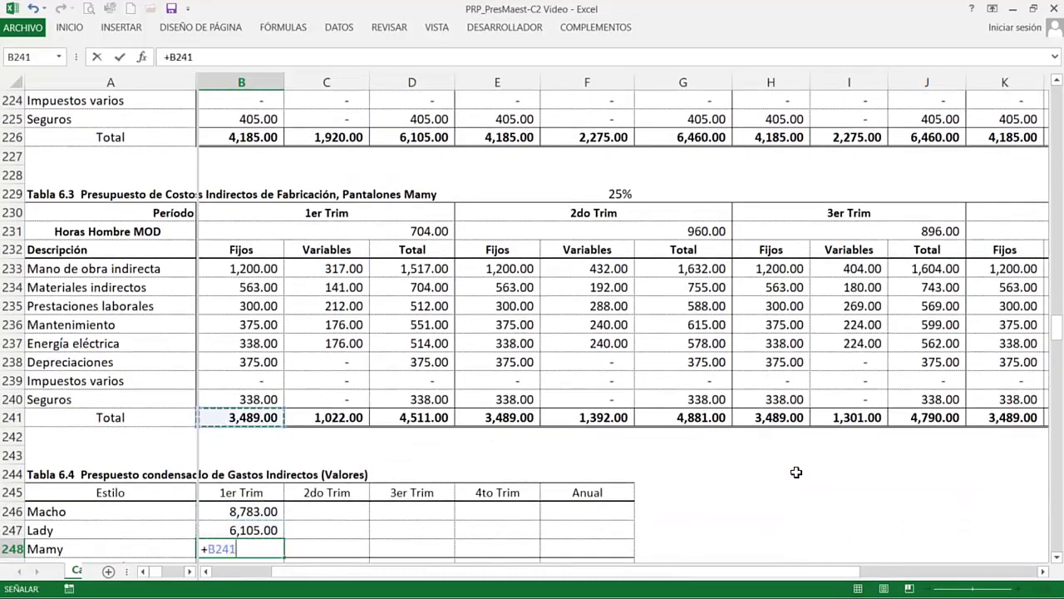
{"action": "key", "text": "Right"}
{"action": "key", "text": "Right"}
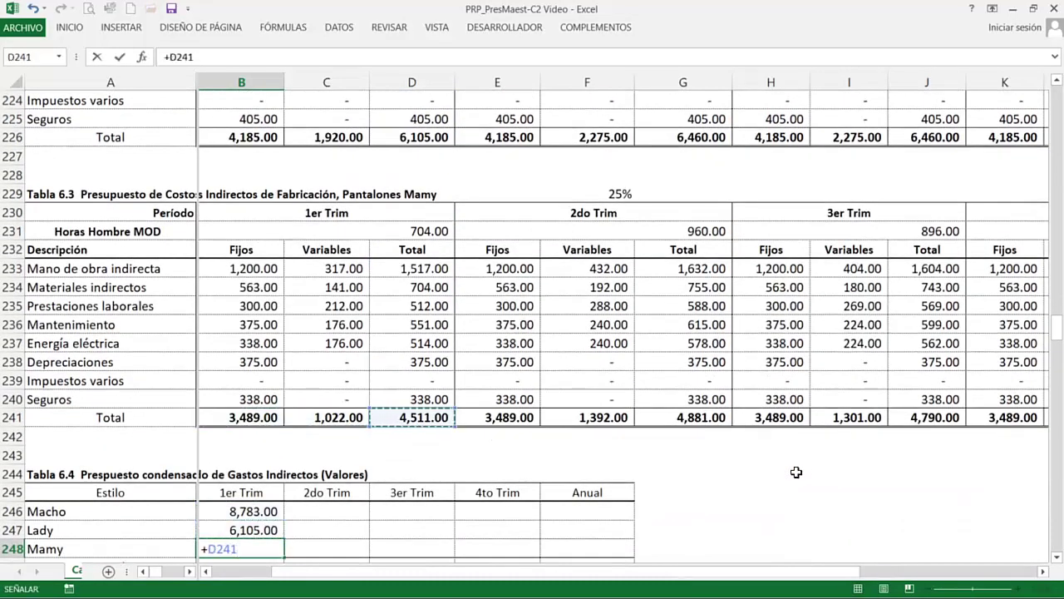
{"action": "key", "text": "Return"}
Total the first-quarter column of Tabla 6.4 in B249 with =SUMA(B246:B248) and check the formula
{"action": "left_click", "coordinate": [69, 27]}
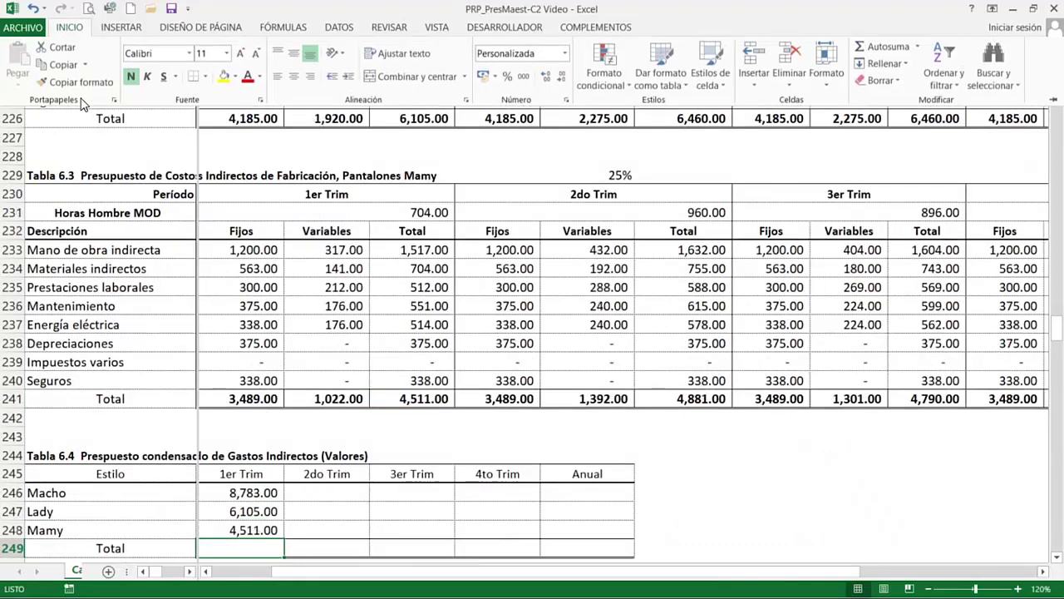
{"action": "left_click", "coordinate": [898, 46]}
{"action": "key", "text": "Return"}
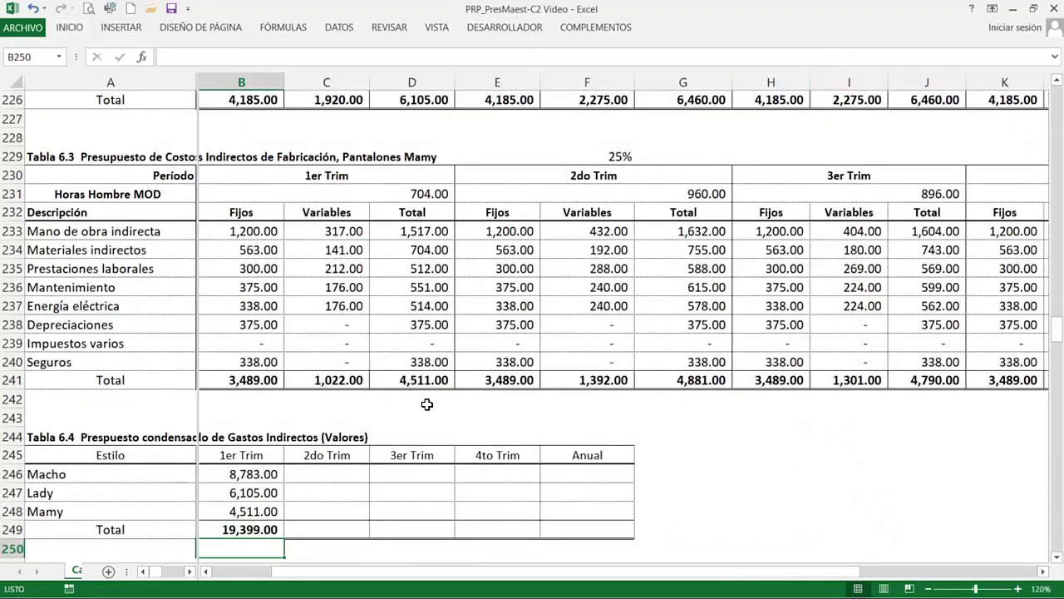
{"action": "left_click", "coordinate": [245, 524]}
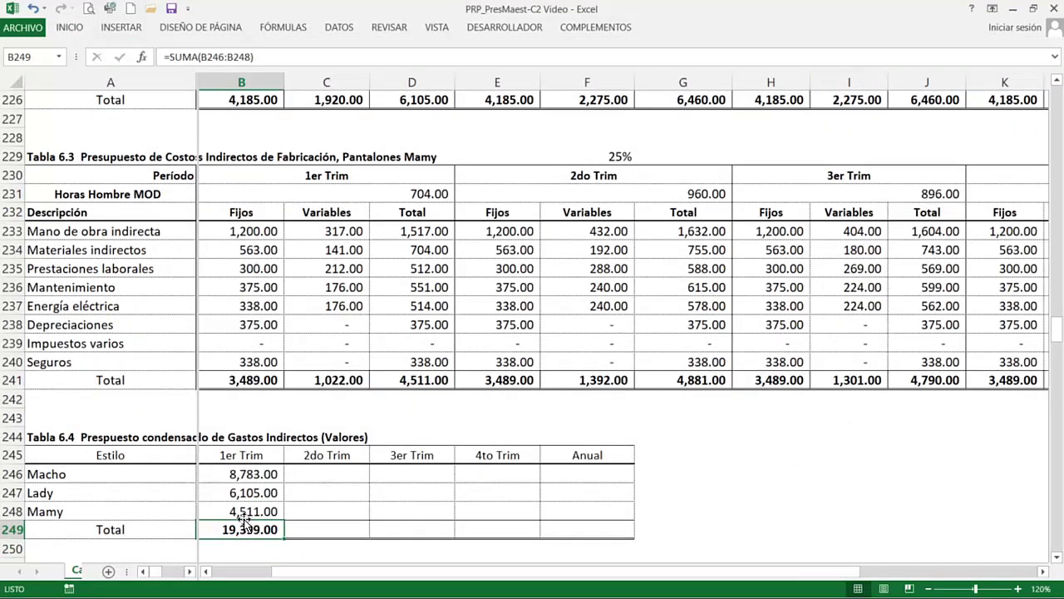
Go over the empty second-, third-, fourth-quarter and Anual ranges of Tabla 6.4 that still need completing
{"action": "left_click_drag", "start_coordinate": [318, 471], "coordinate": [344, 508]}
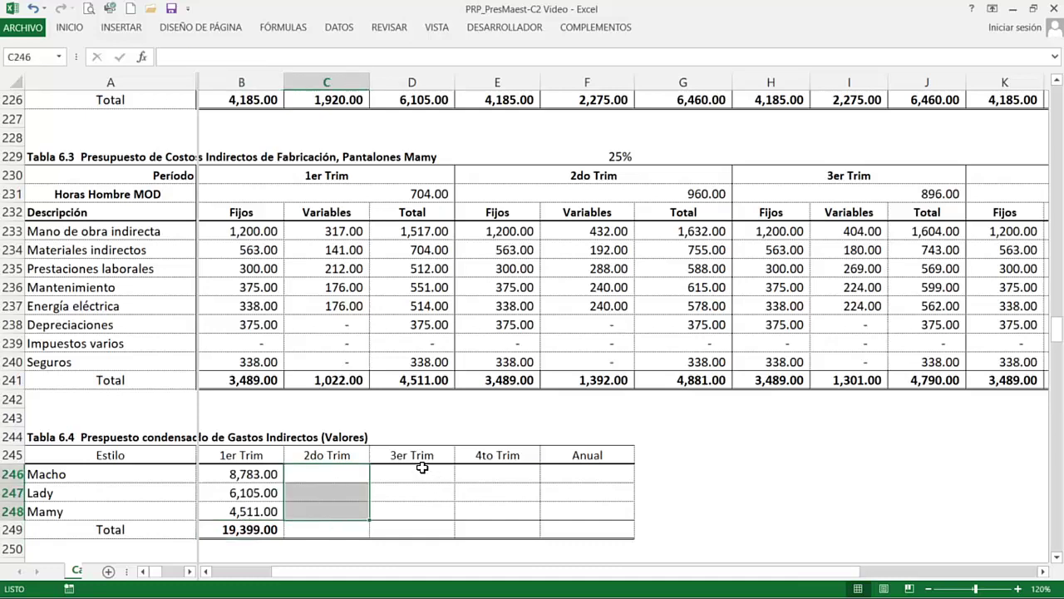
{"action": "left_click_drag", "start_coordinate": [422, 468], "coordinate": [418, 510]}
{"action": "left_click_drag", "start_coordinate": [485, 468], "coordinate": [487, 511]}
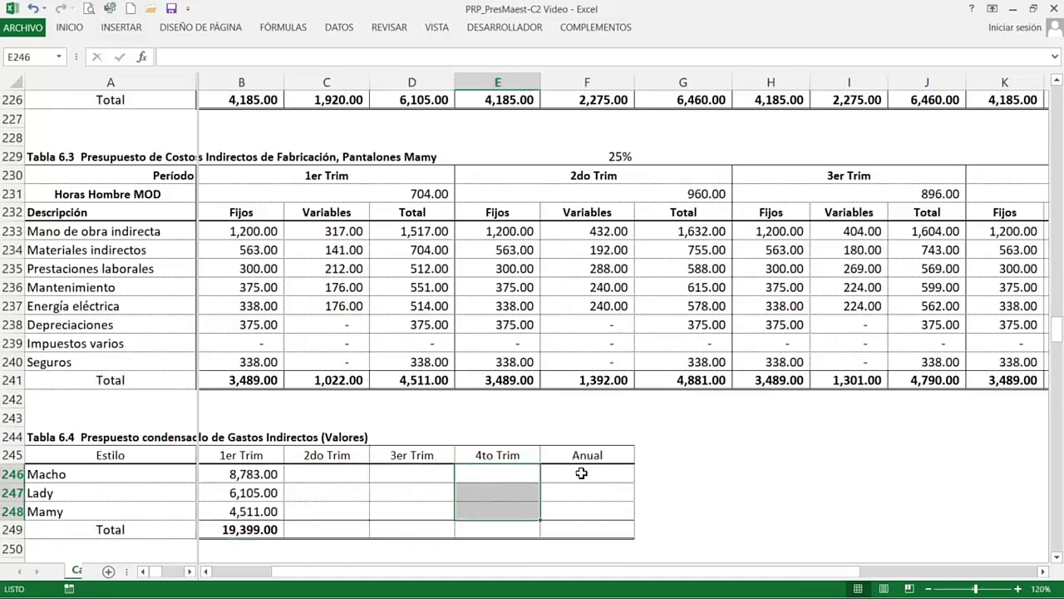
{"action": "left_click_drag", "start_coordinate": [582, 473], "coordinate": [582, 507]}
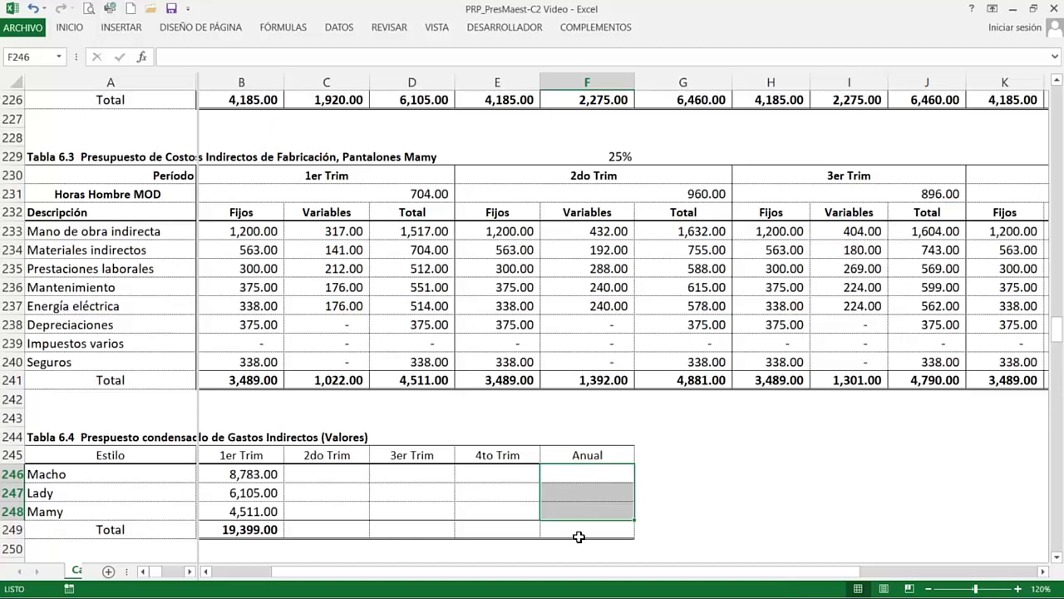
{"action": "left_click", "coordinate": [579, 535]}
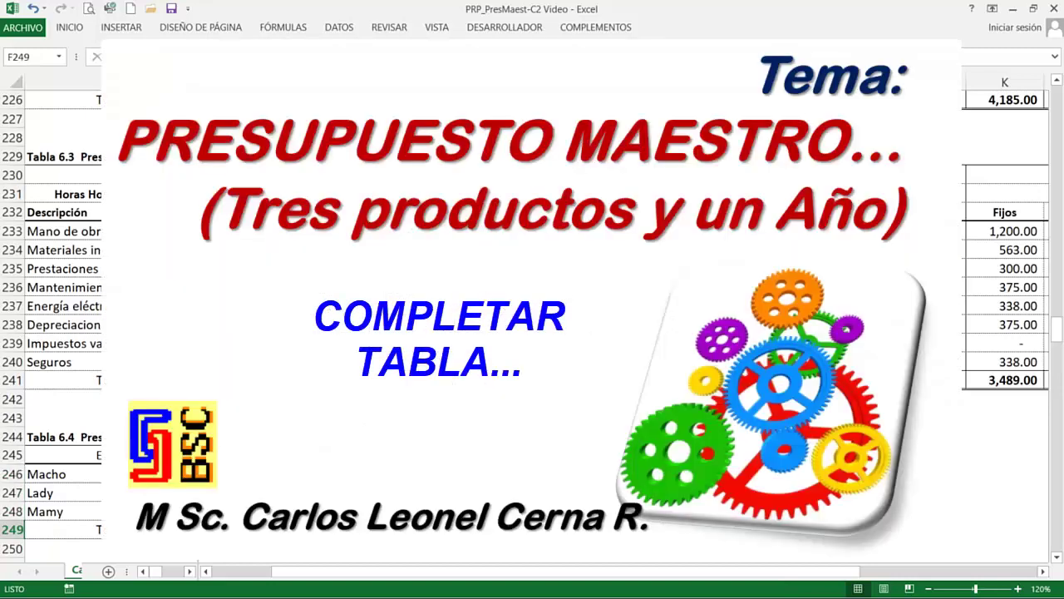
Inspect the first-quarter Macho and Lady links in the completed Tabla 6.4, plus the Macho links for the other three quarters
{"action": "left_click", "coordinate": [62, 454]}
{"action": "scroll", "coordinate": [532, 316], "scroll_direction": "down", "scroll_amount": 1}
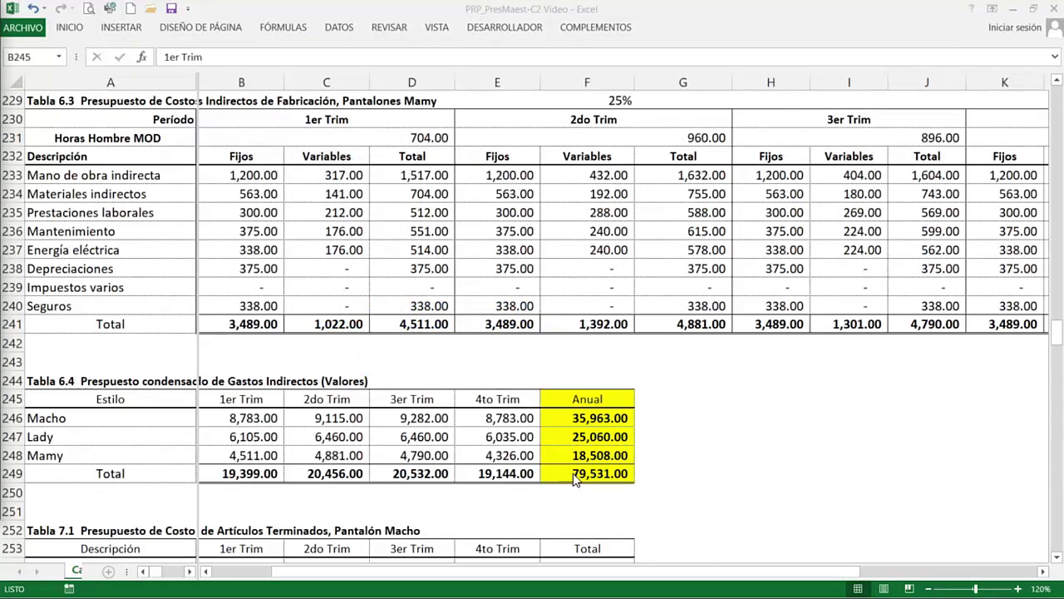
{"action": "left_click", "coordinate": [268, 418]}
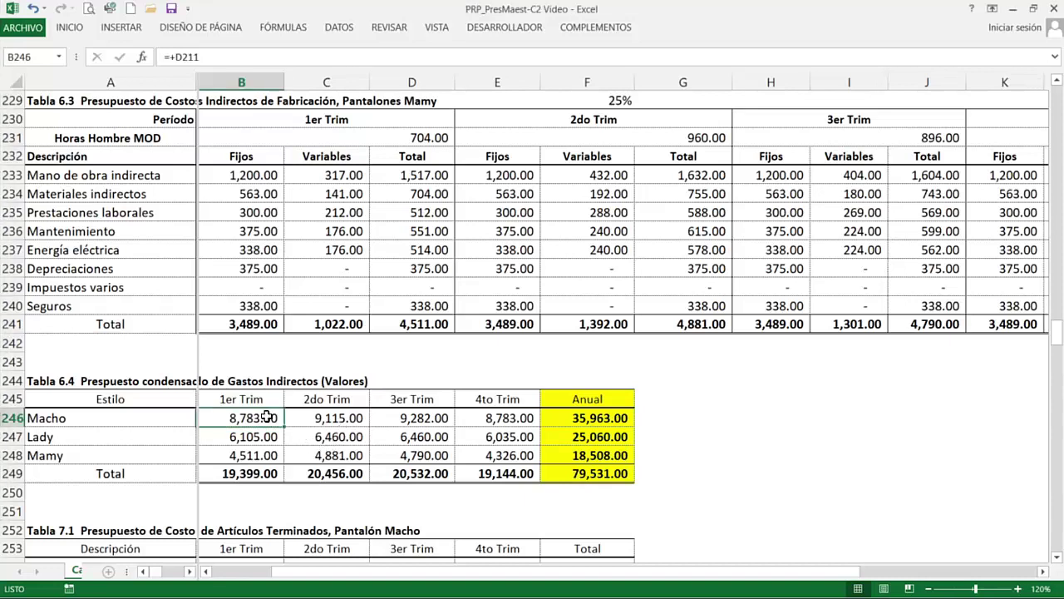
{"action": "left_click", "coordinate": [267, 436]}
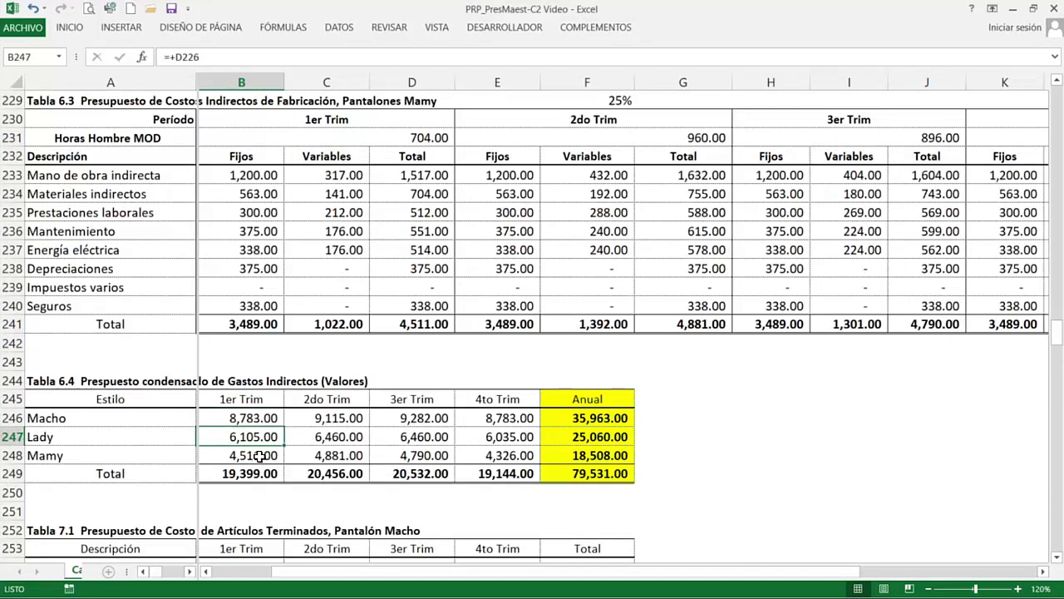
{"action": "left_click", "coordinate": [325, 416]}
{"action": "left_click", "coordinate": [405, 419]}
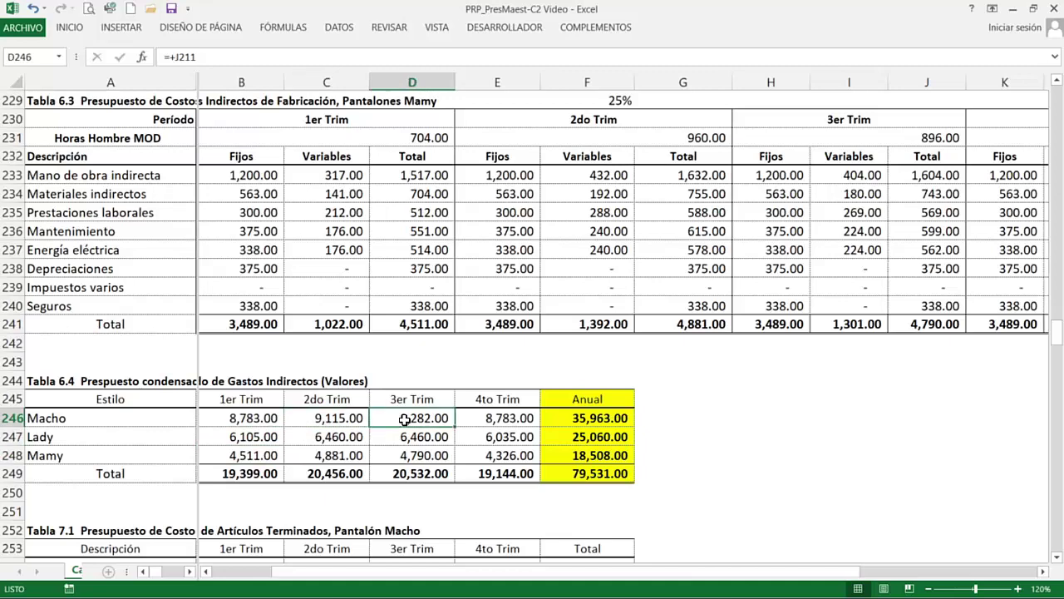
{"action": "left_click", "coordinate": [488, 420]}
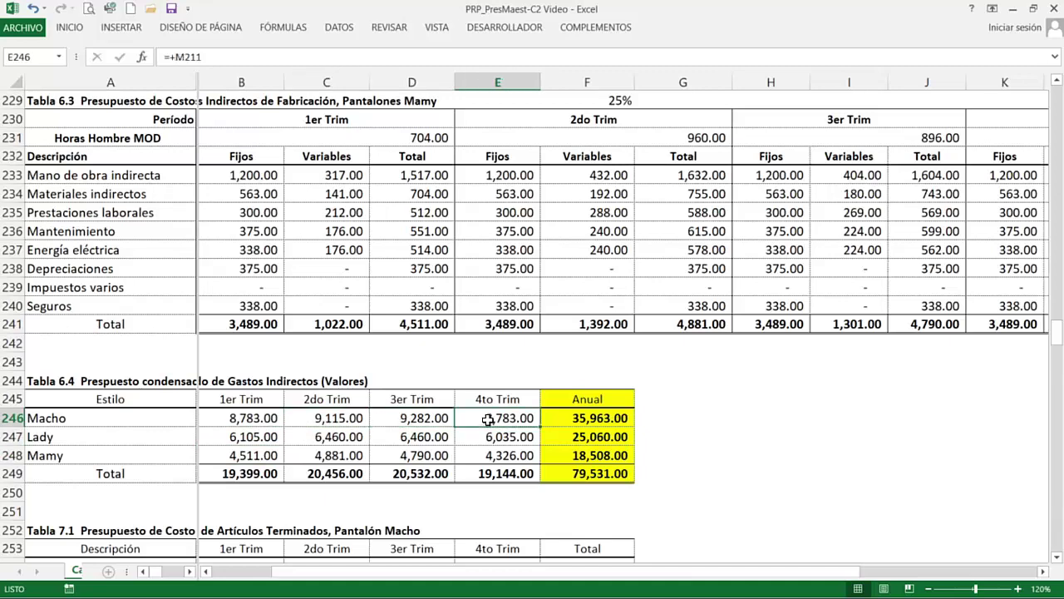